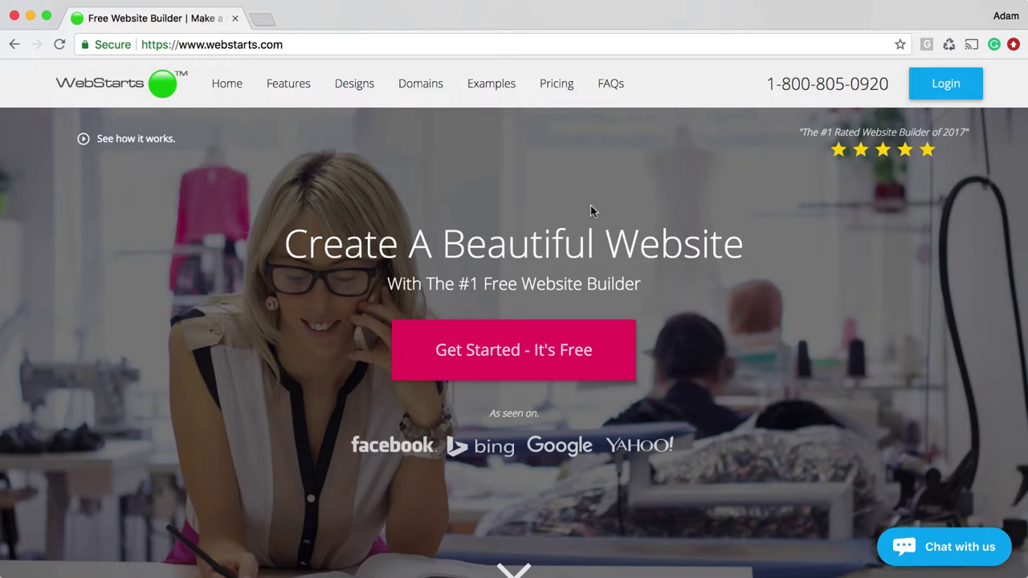
# Start creating a free website and select the blank "Start from scratch" design.
pyautogui.click(541, 360)
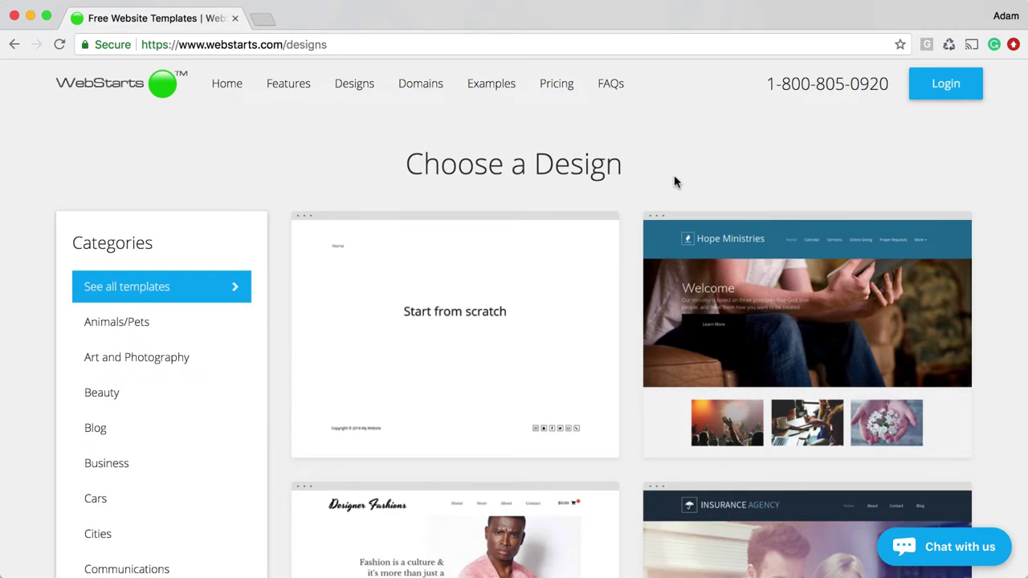
pyautogui.moveTo(573, 276)
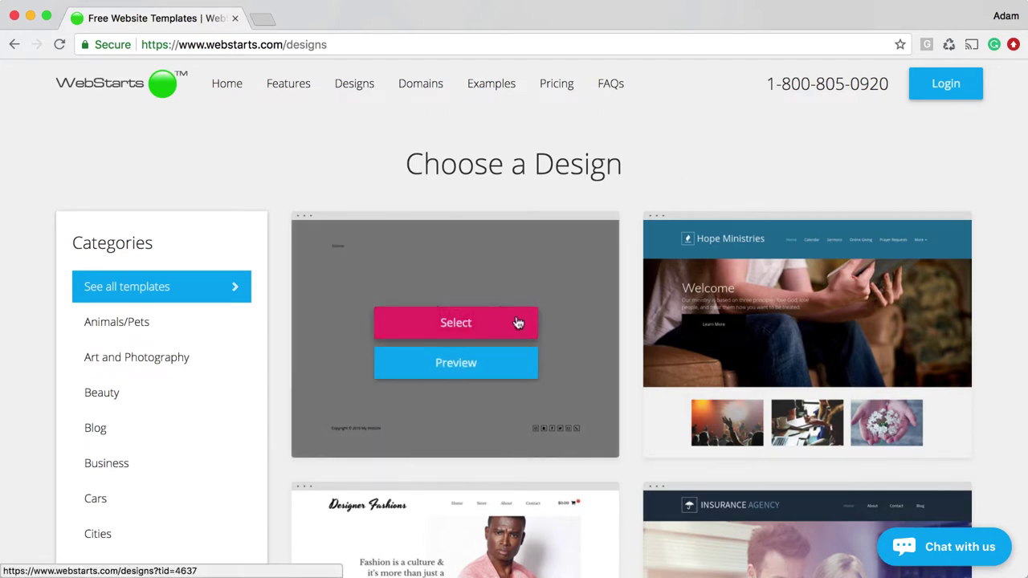
pyautogui.click(518, 322)
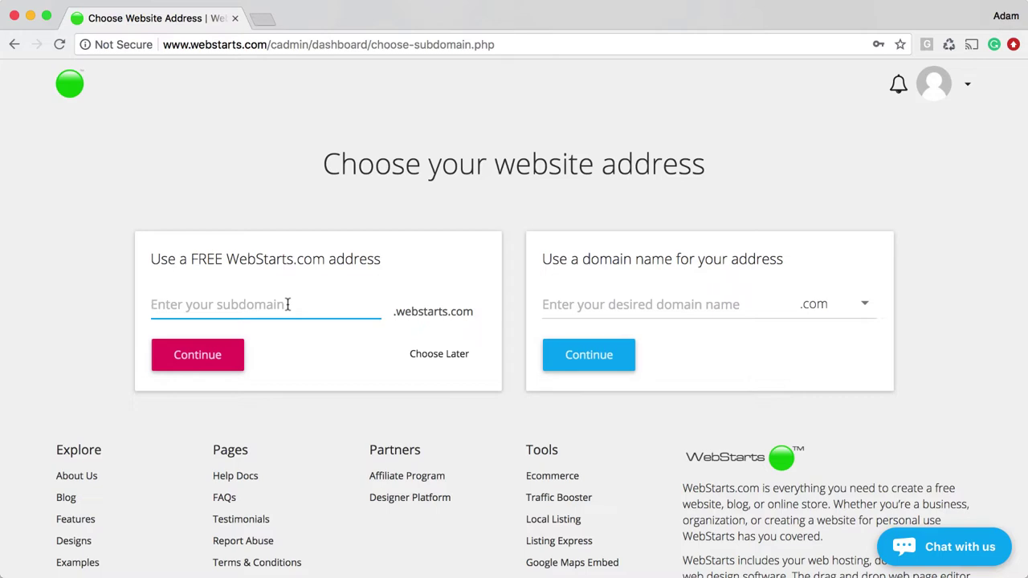
# Choose the free WebStarts.com subdomain "mysitefromscratch" as the website address and continue.
pyautogui.write('mysitef')
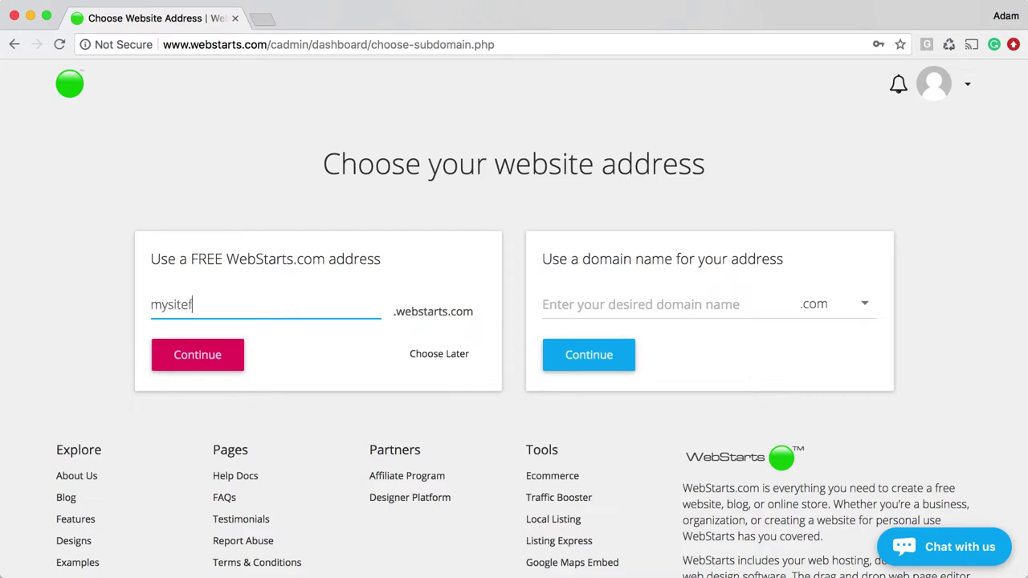
pyautogui.write('romsct')
pyautogui.write('act')
pyautogui.press('BackSpace')
pyautogui.press('BackSpace')
pyautogui.write('tch')
pyautogui.click(845, 307)
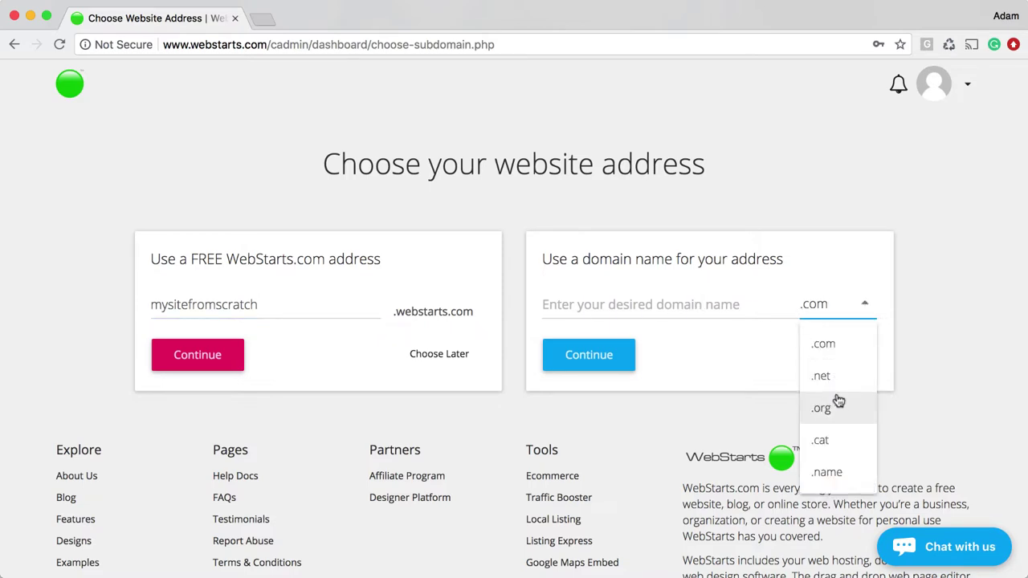
pyautogui.click(841, 253)
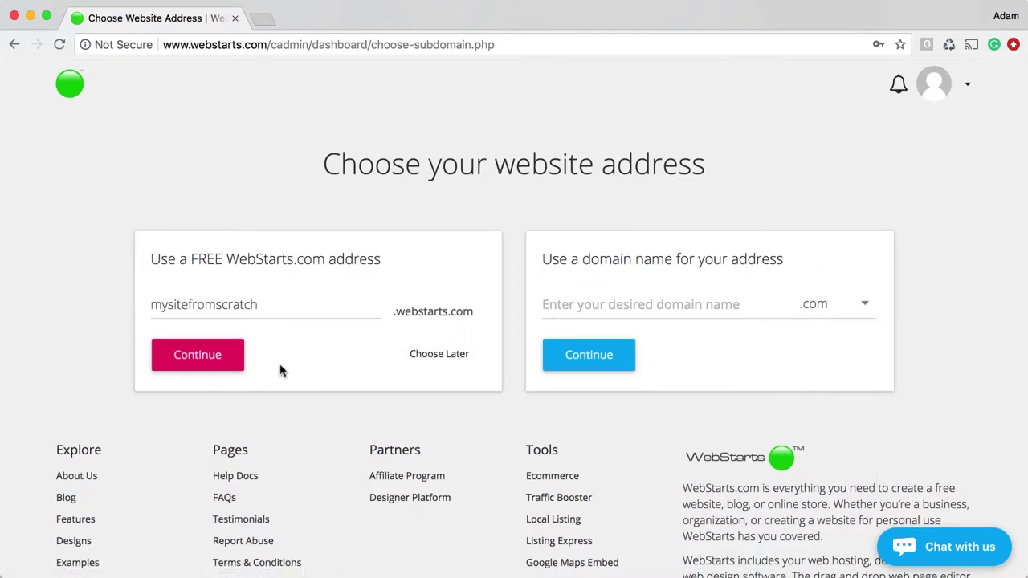
pyautogui.click(218, 367)
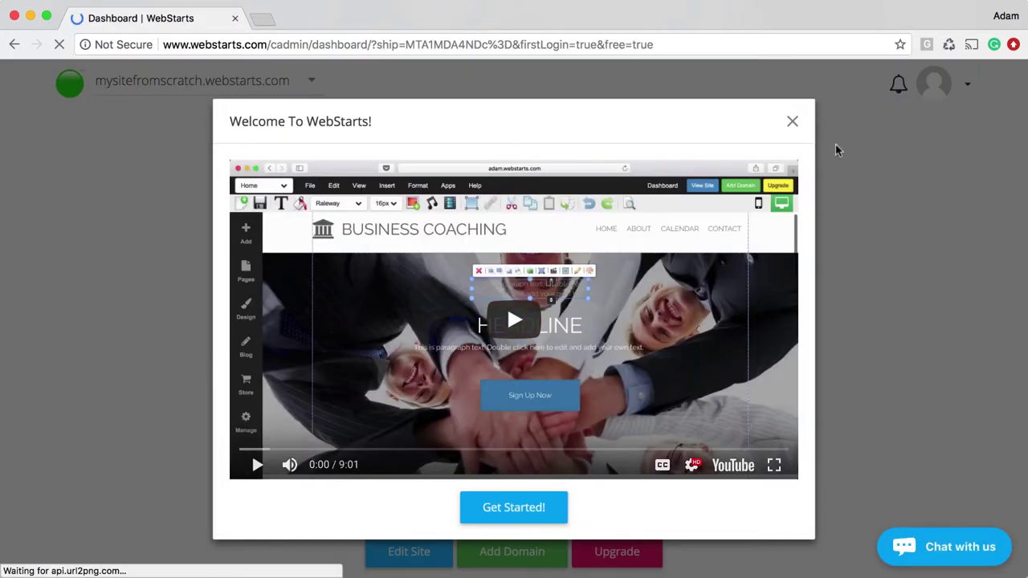
# Dismiss the welcome video and open the new site in the page editor.
pyautogui.click(795, 123)
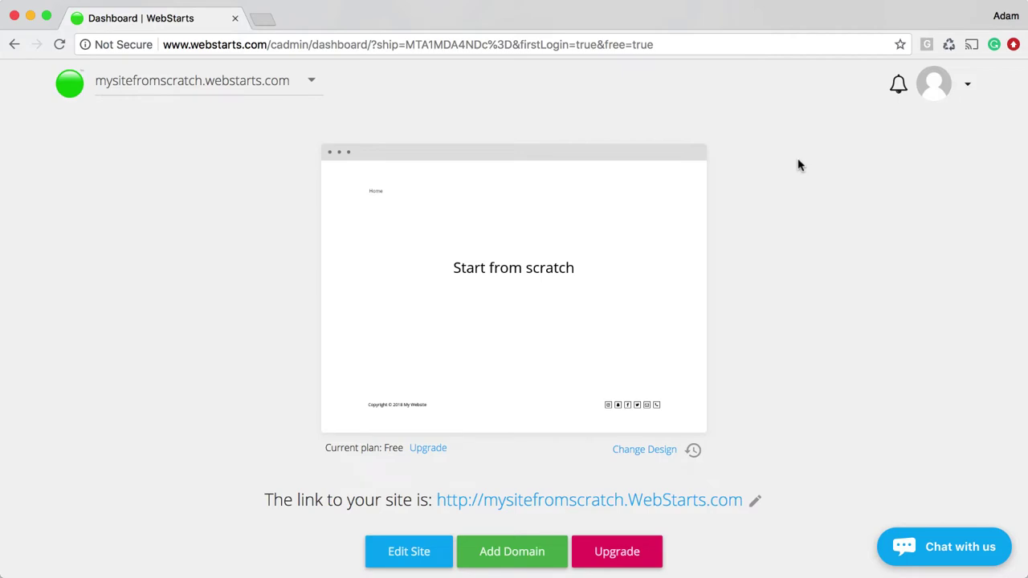
pyautogui.moveTo(487, 280)
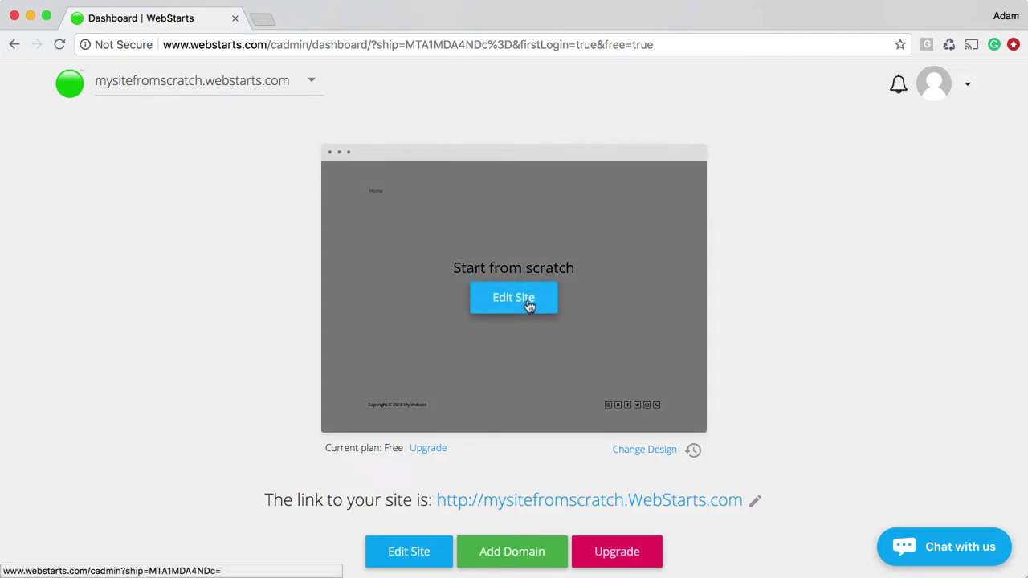
pyautogui.click(529, 306)
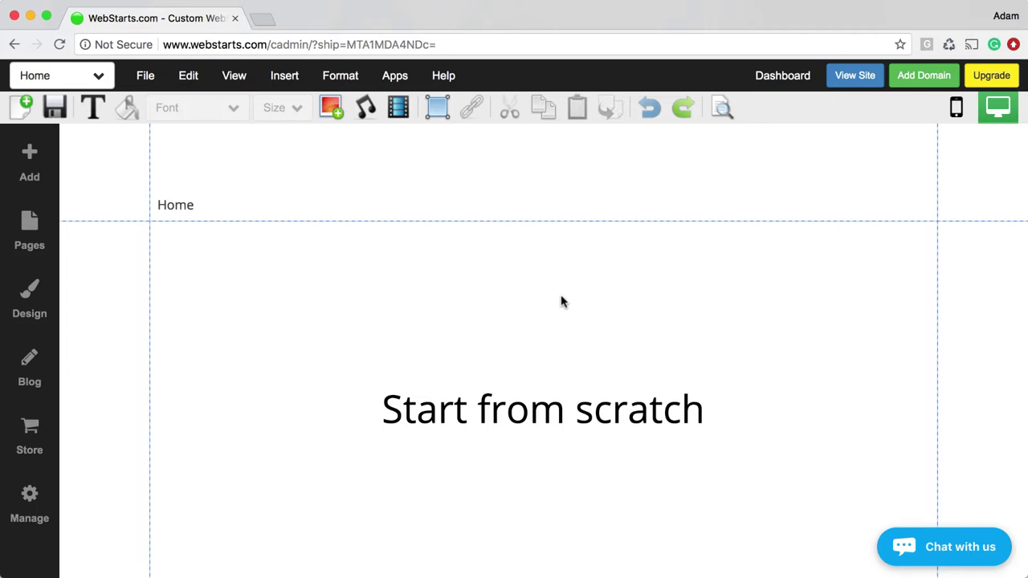
pyautogui.click(98, 77)
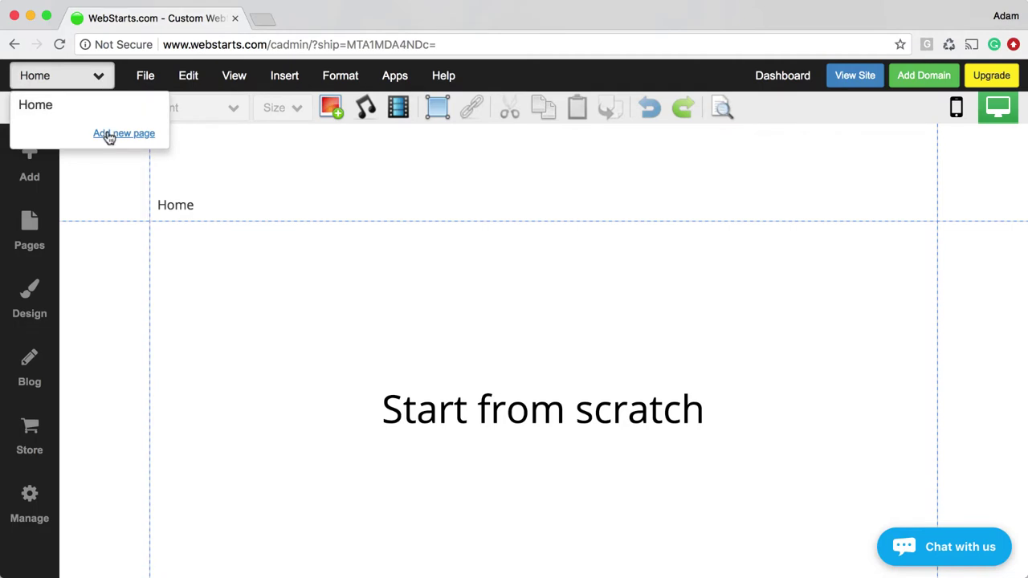
pyautogui.click(104, 78)
pyautogui.click(104, 78)
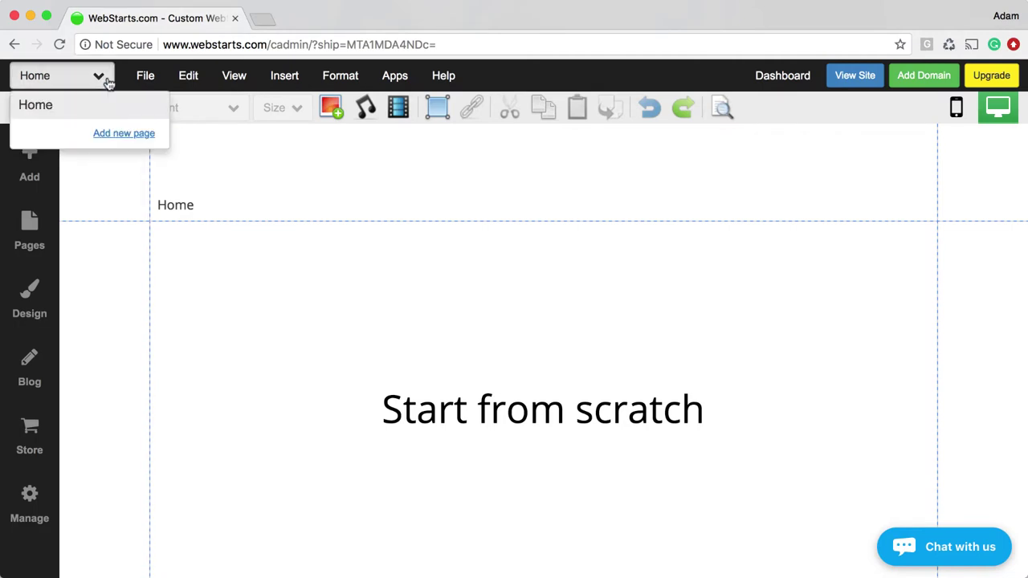
pyautogui.click(111, 135)
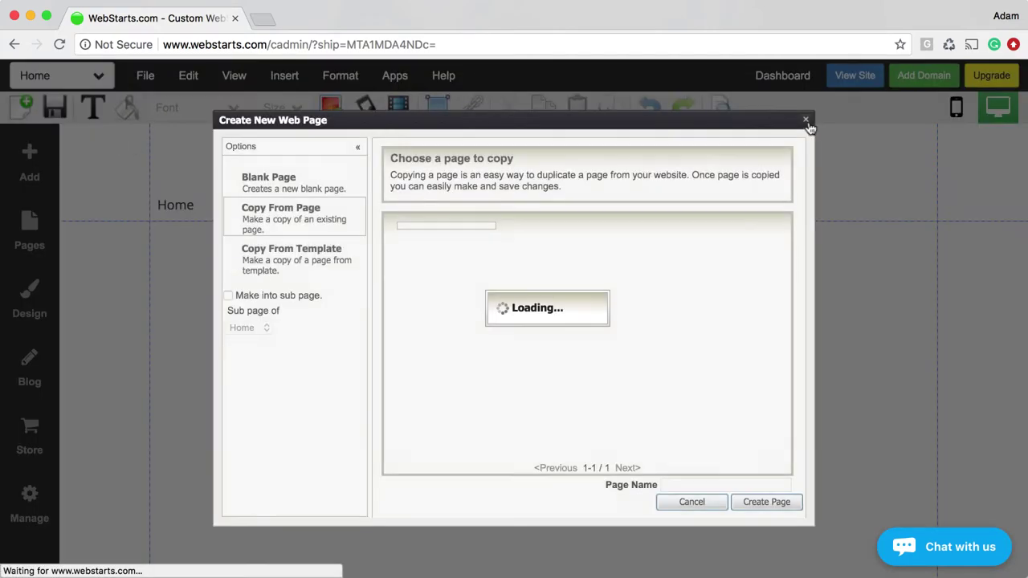
pyautogui.click(806, 121)
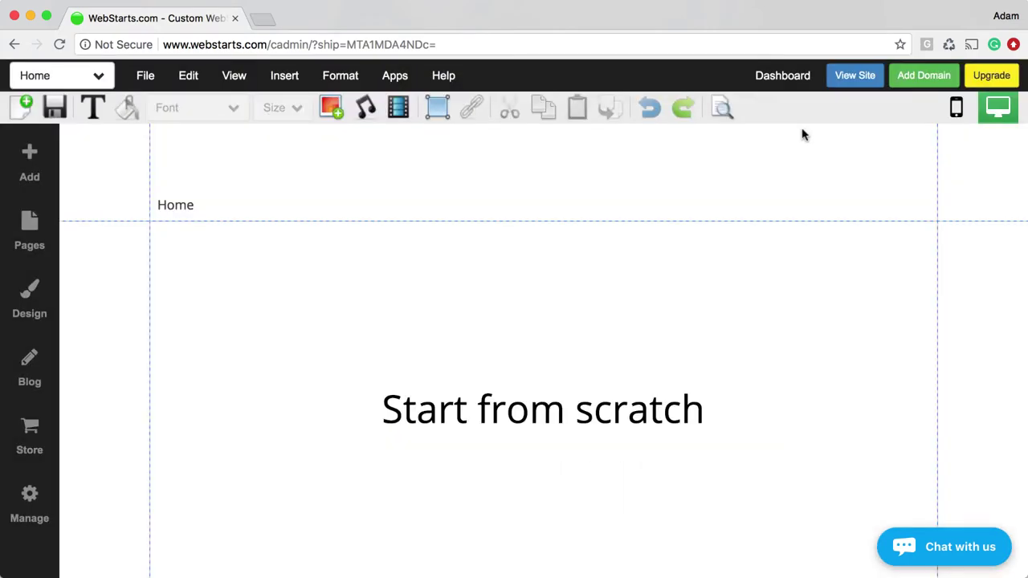
pyautogui.click(98, 78)
pyautogui.click(359, 247)
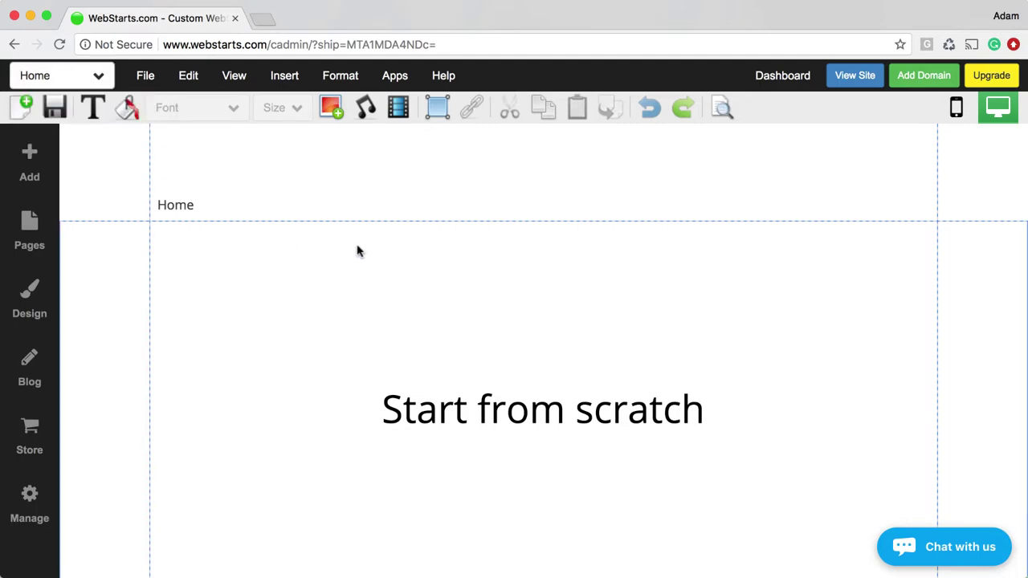
# Move the Home navigation menu higher within the page header.
pyautogui.moveTo(126, 183)
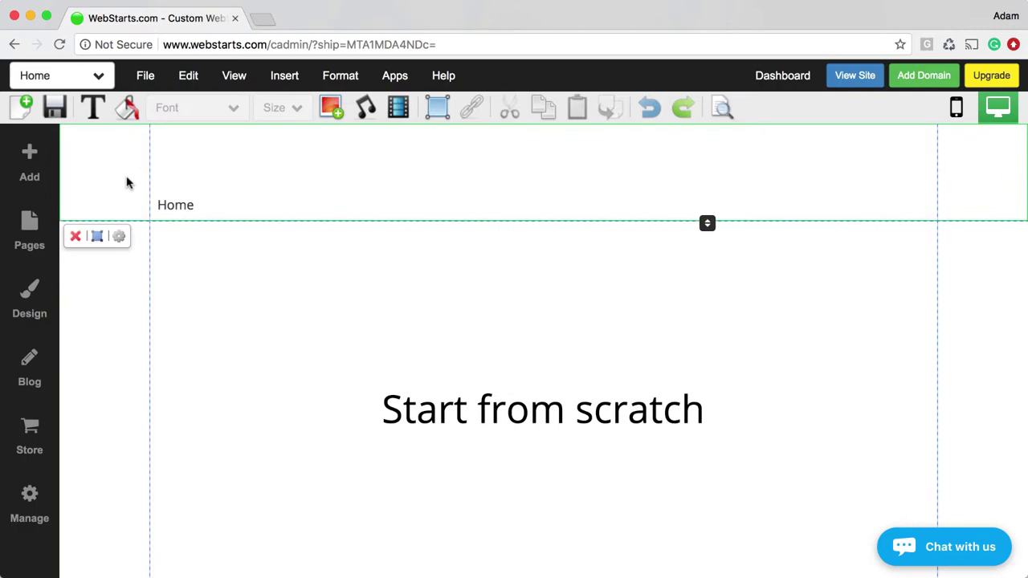
pyautogui.click(181, 205)
pyautogui.moveTo(183, 206); pyautogui.dragTo(197, 170)
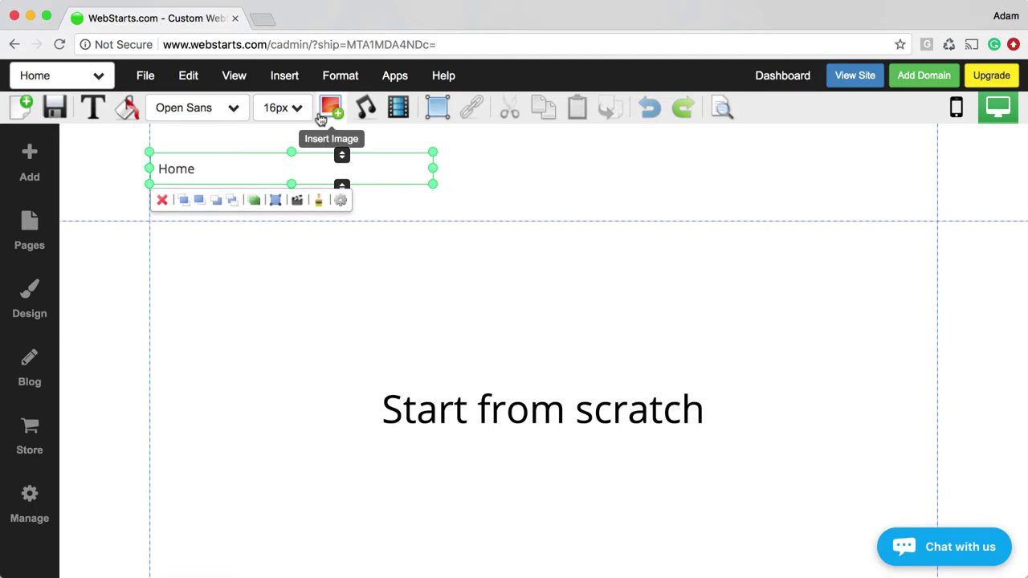
# Examine the header and footer display options and the footer at the end of the page.
pyautogui.click(240, 80)
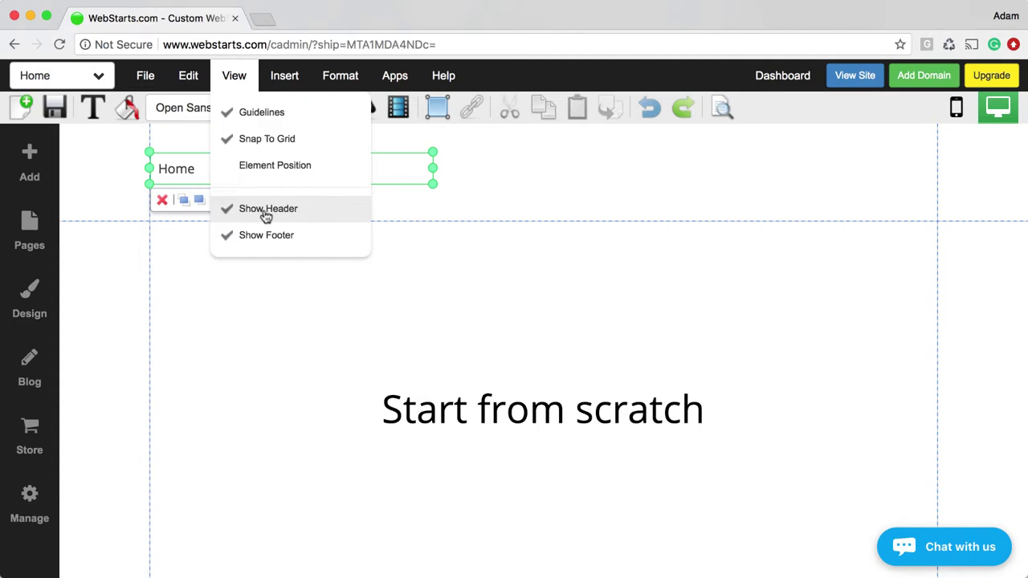
pyautogui.click(267, 210)
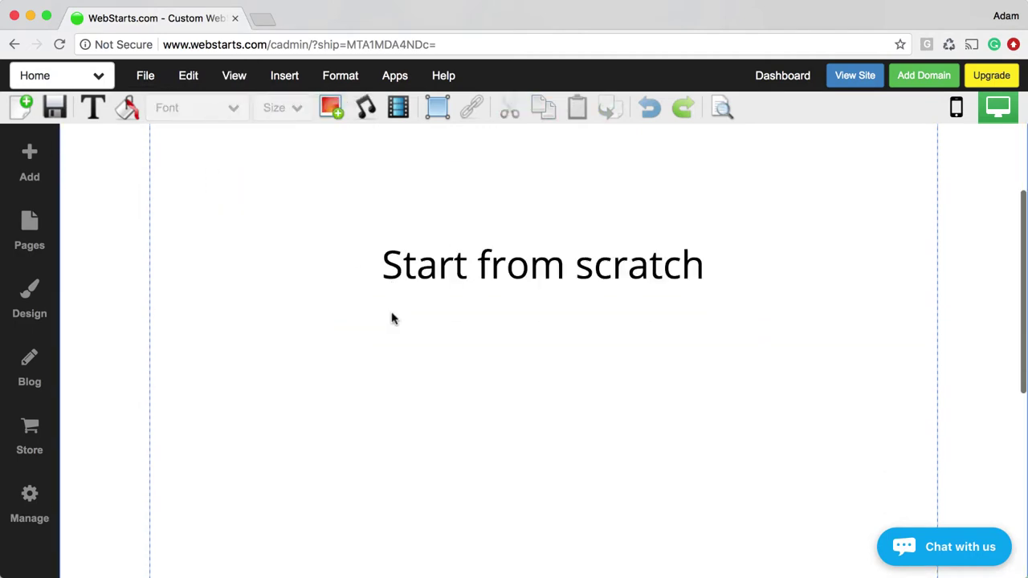
pyautogui.scroll(-5, 392, 319)
pyautogui.moveTo(124, 390)
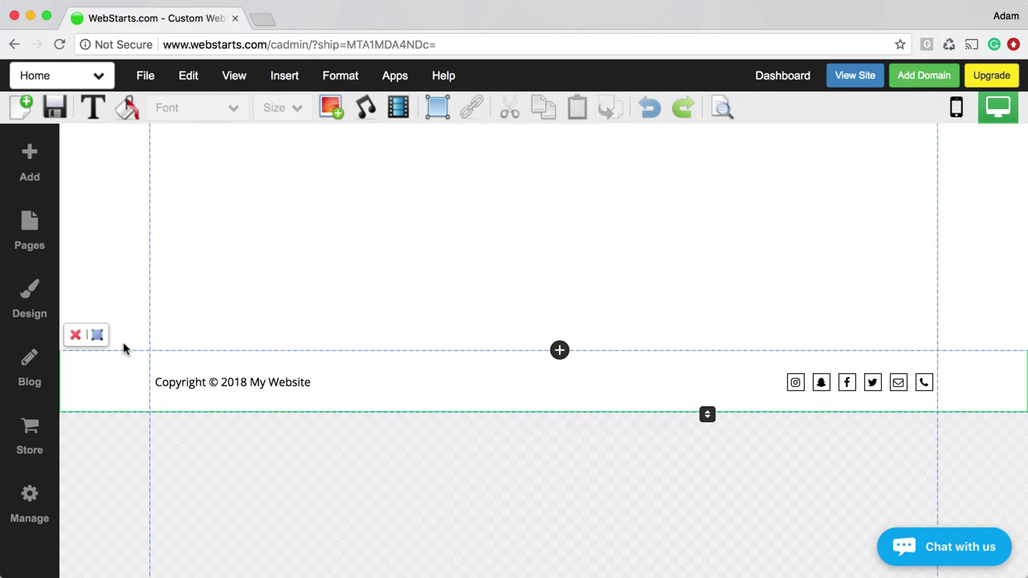
pyautogui.scroll(10, 241, 352)
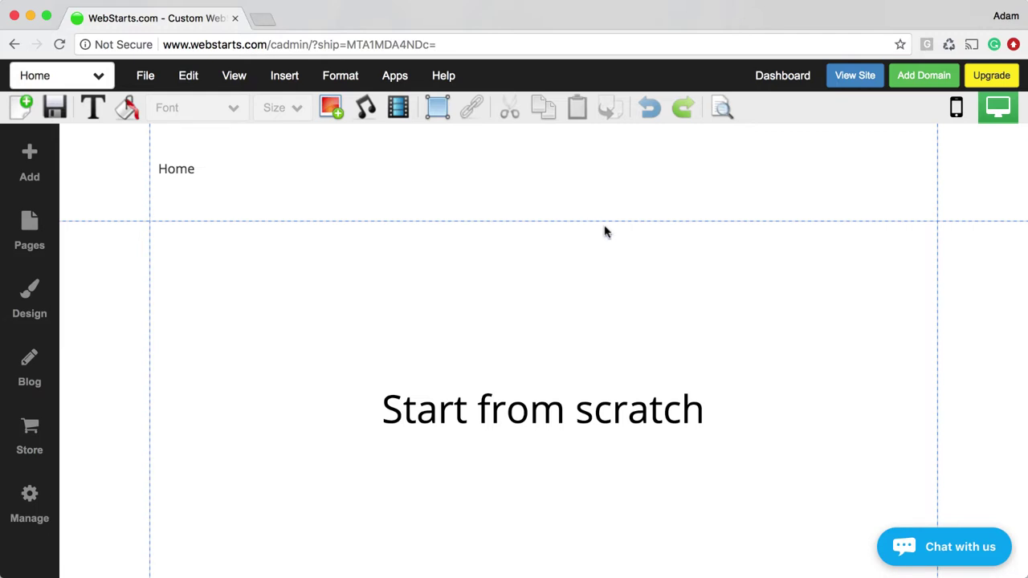
# Move the "Start from scratch" heading slightly higher in the page body.
pyautogui.scroll(-3, 604, 233)
pyautogui.scroll(1, 609, 242)
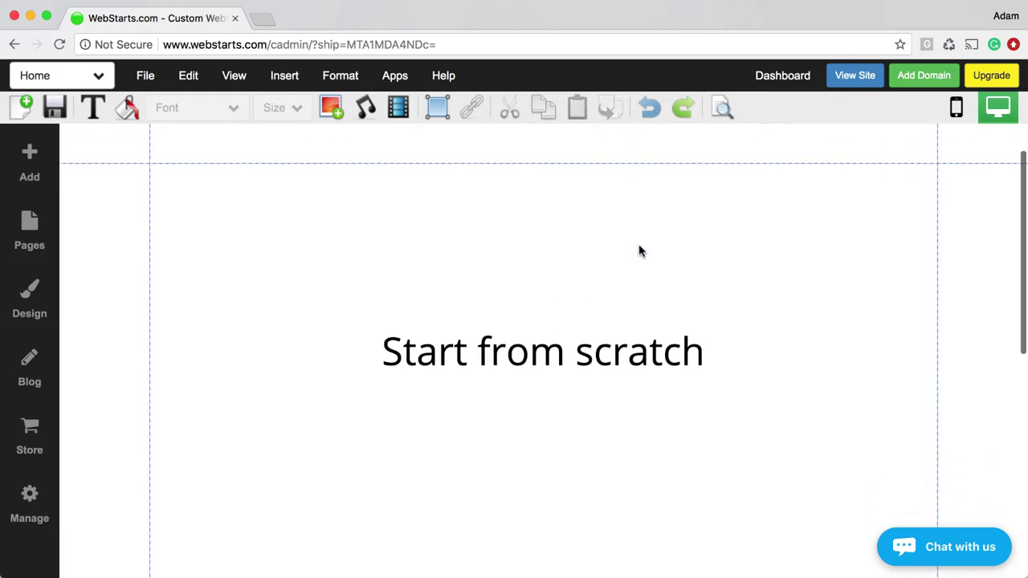
pyautogui.click(535, 365)
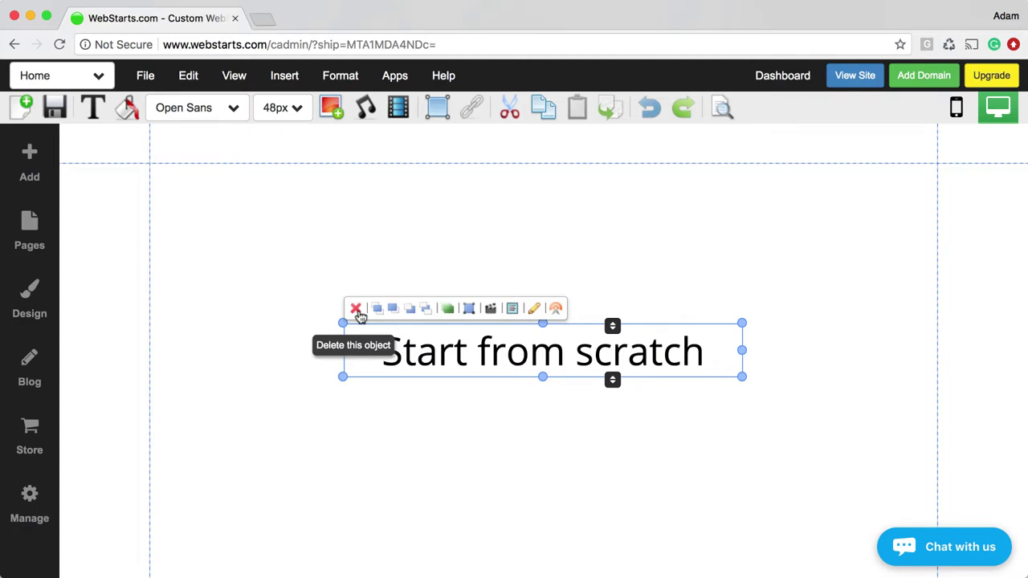
pyautogui.click(667, 250)
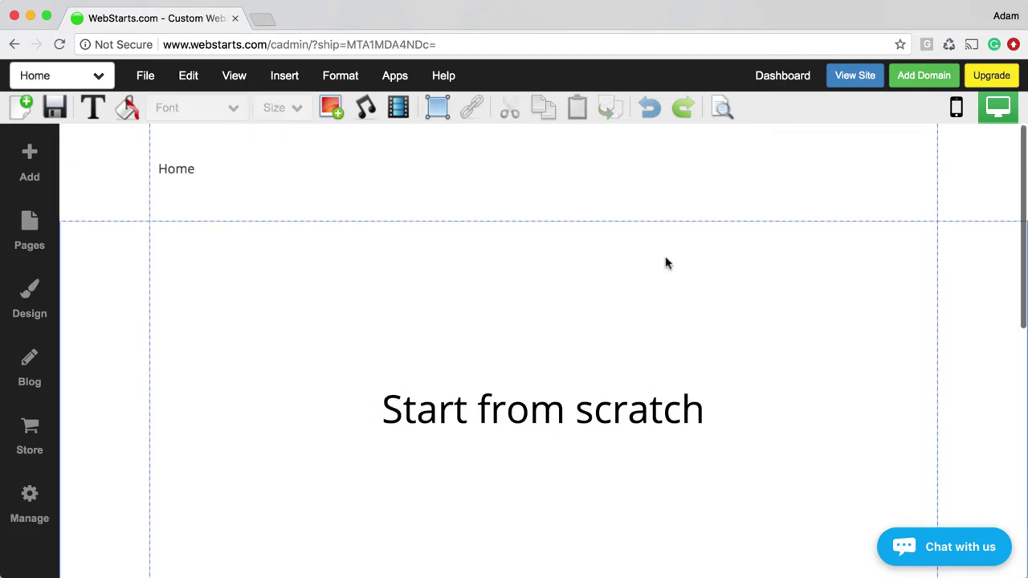
pyautogui.click(592, 422)
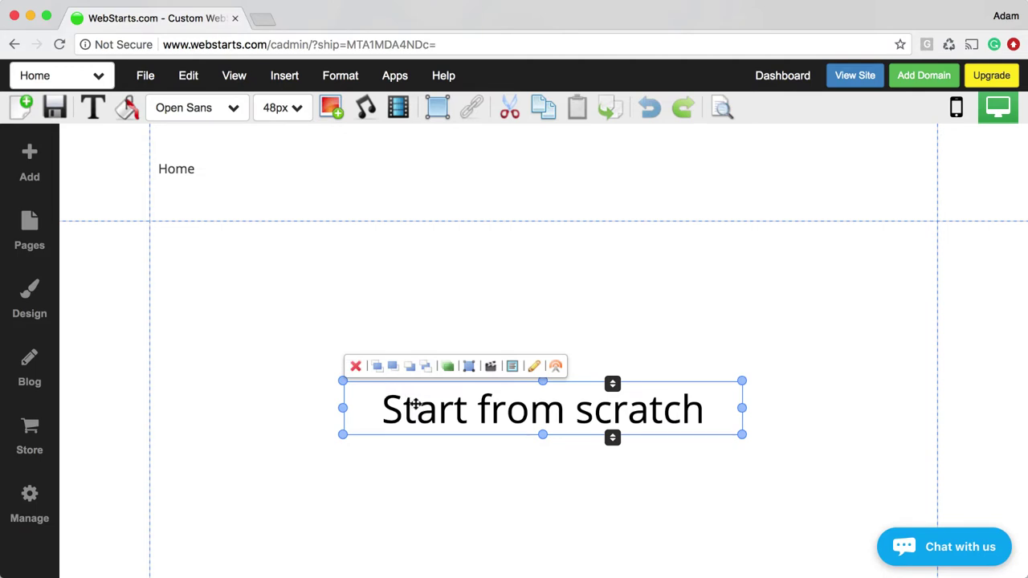
pyautogui.moveTo(419, 405); pyautogui.dragTo(438, 374)
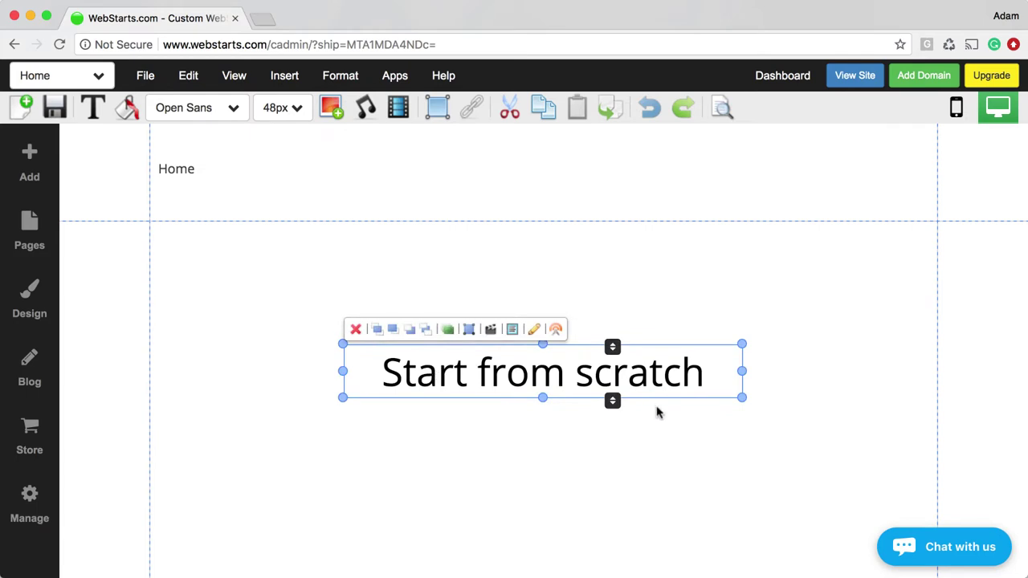
# Narrow the heading's text box slightly and recentre it between the page's vertical guidelines.
pyautogui.moveTo(740, 399)
pyautogui.mouseDown()
pyautogui.moveTo(875, 460)
pyautogui.moveTo(725, 394)
pyautogui.mouseUp()
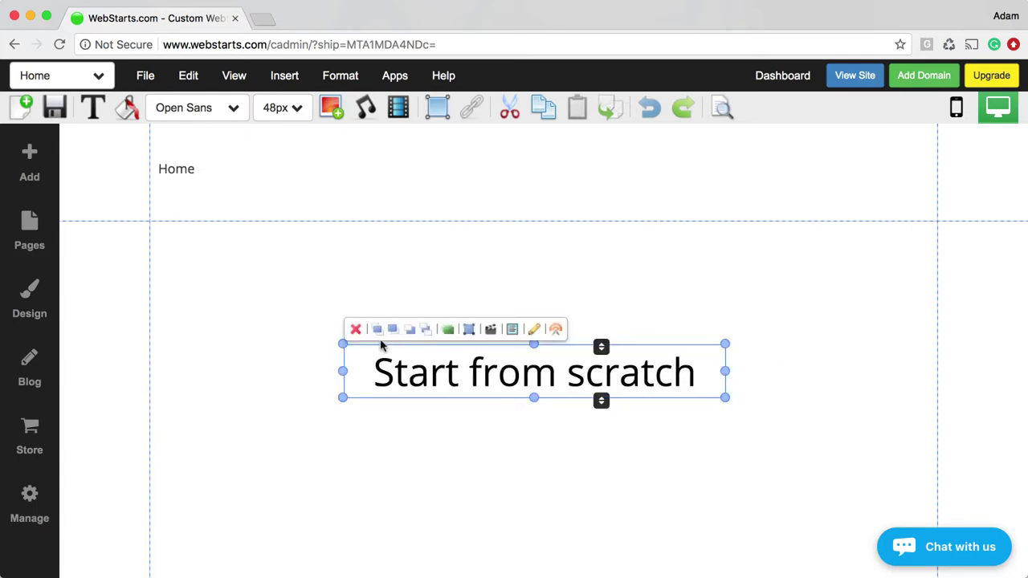
pyautogui.click(450, 366)
pyautogui.moveTo(453, 367)
pyautogui.mouseDown()
pyautogui.moveTo(478, 369)
pyautogui.moveTo(444, 370)
pyautogui.mouseUp()
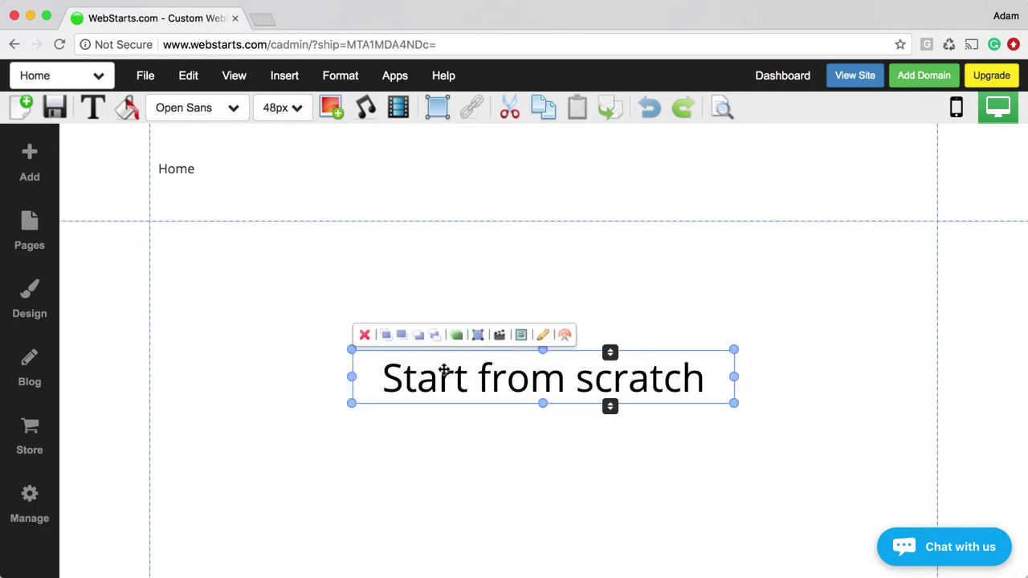
# Add a Box element to the page and place it over the middle of the heading.
pyautogui.click(37, 160)
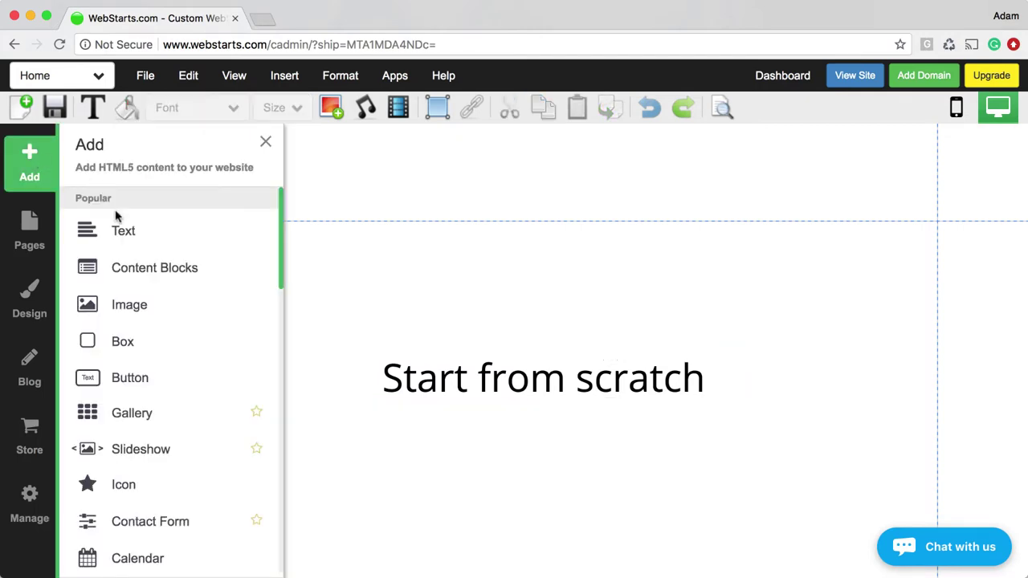
pyautogui.click(127, 341)
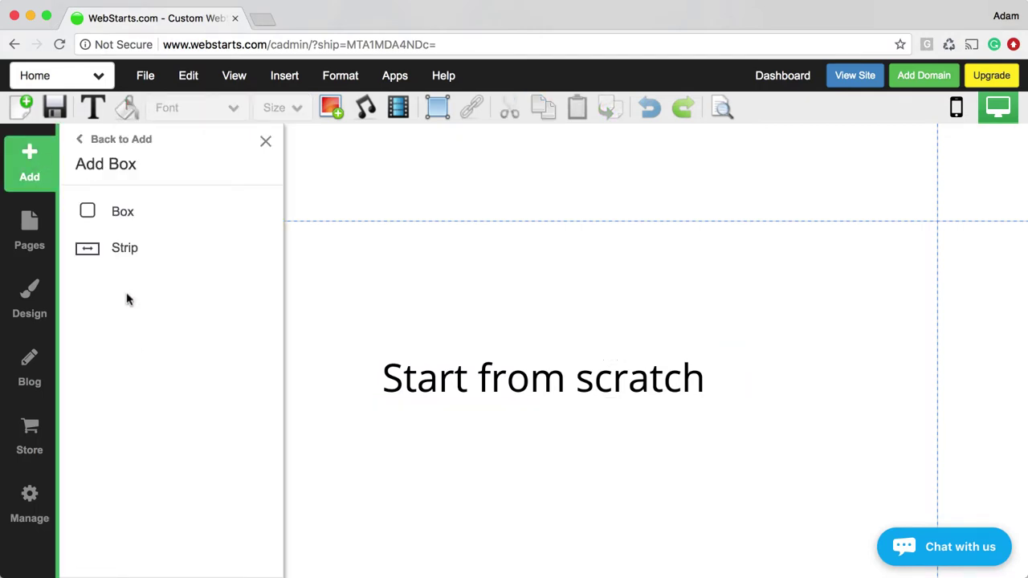
pyautogui.click(127, 212)
pyautogui.moveTo(214, 250); pyautogui.dragTo(456, 358)
# Reposition and widen the gray box so that it covers the whole "Start from scratch" heading.
pyautogui.click(598, 379)
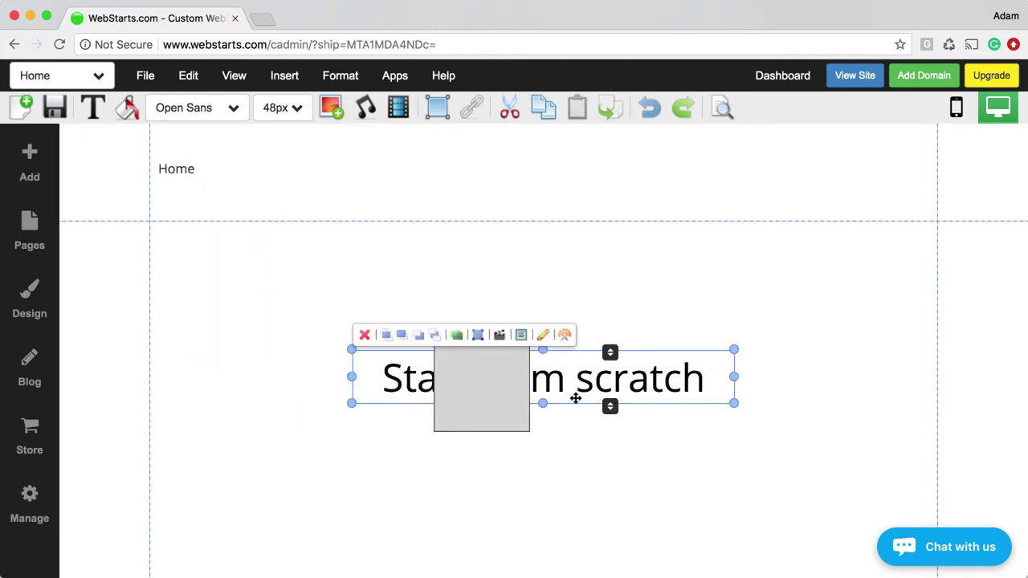
pyautogui.click(498, 389)
pyautogui.moveTo(498, 388); pyautogui.dragTo(711, 395)
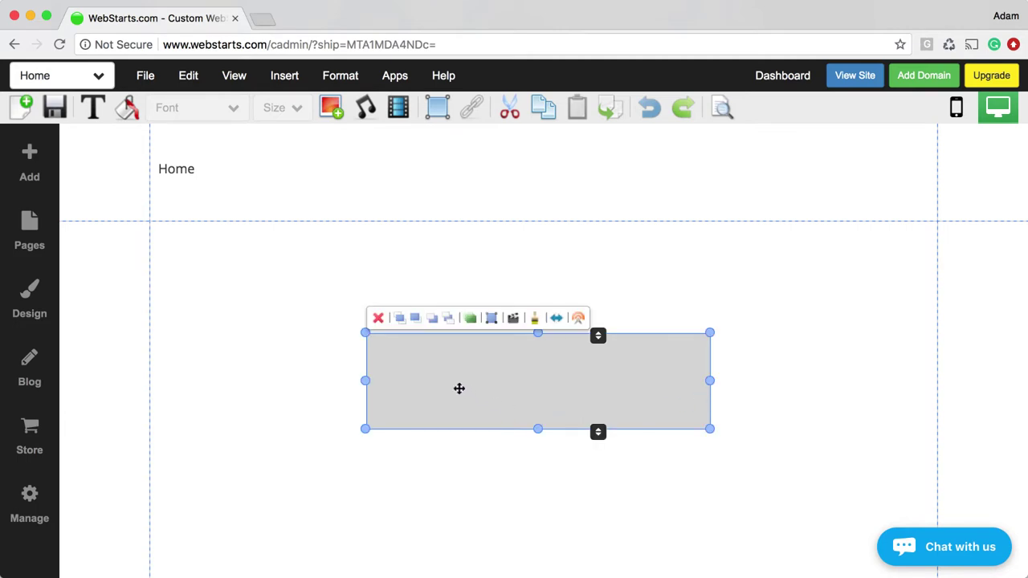
pyautogui.click(651, 294)
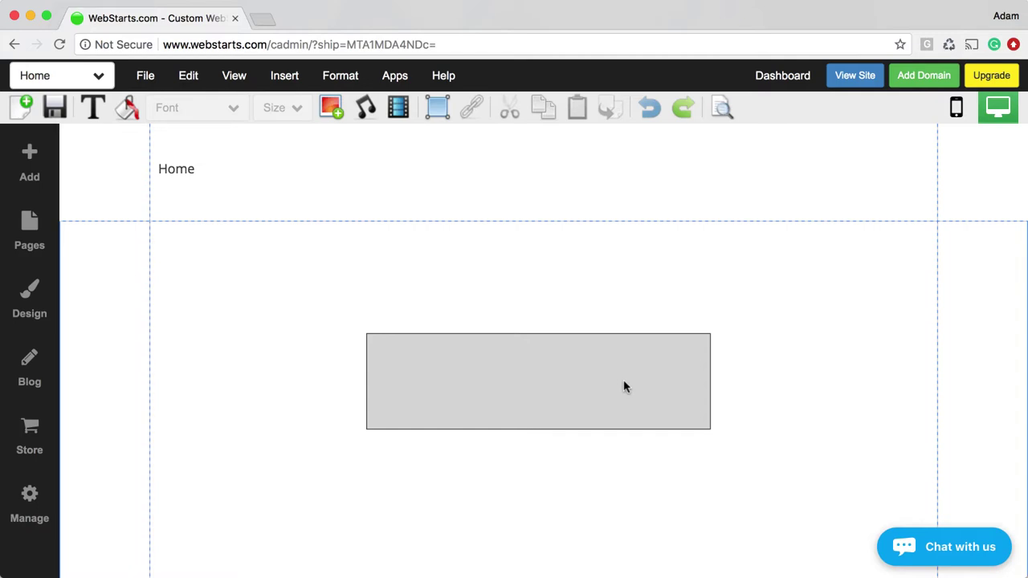
# Lower the gray box so the heading's upper part shows, and bring the "Start from scratch" heading in front of the box.
pyautogui.moveTo(625, 387); pyautogui.dragTo(652, 404)
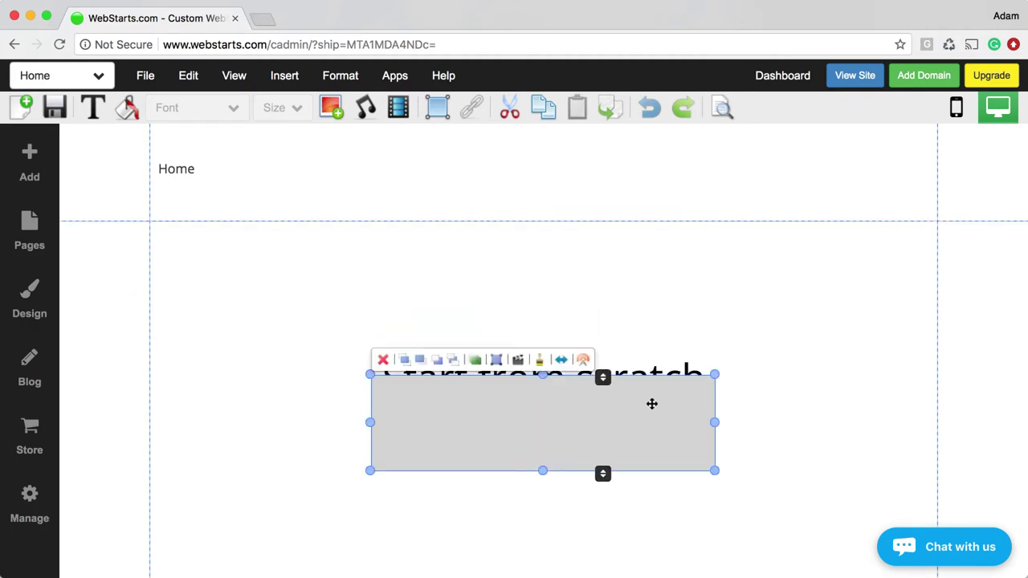
pyautogui.click(661, 368)
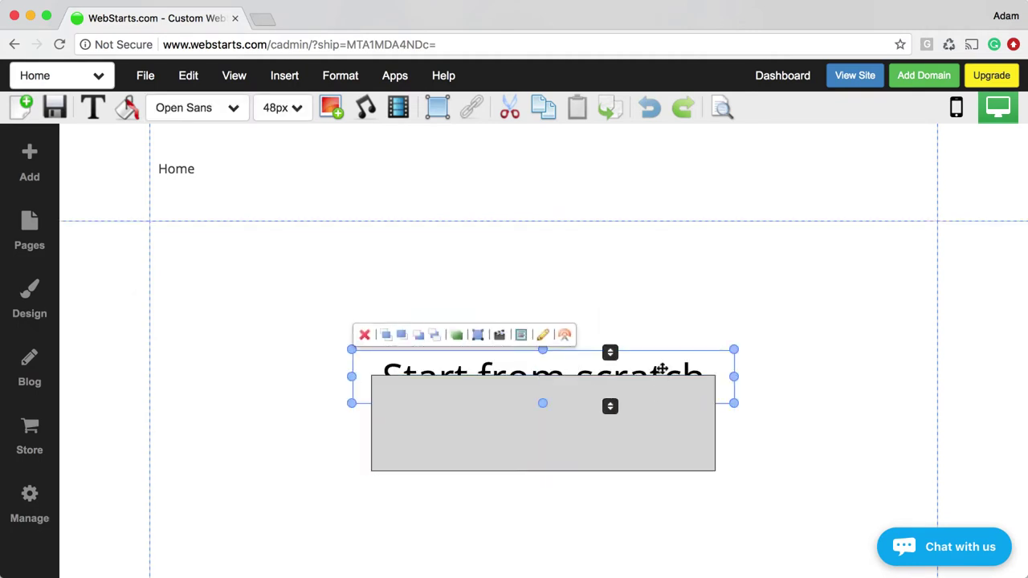
pyautogui.click(386, 338)
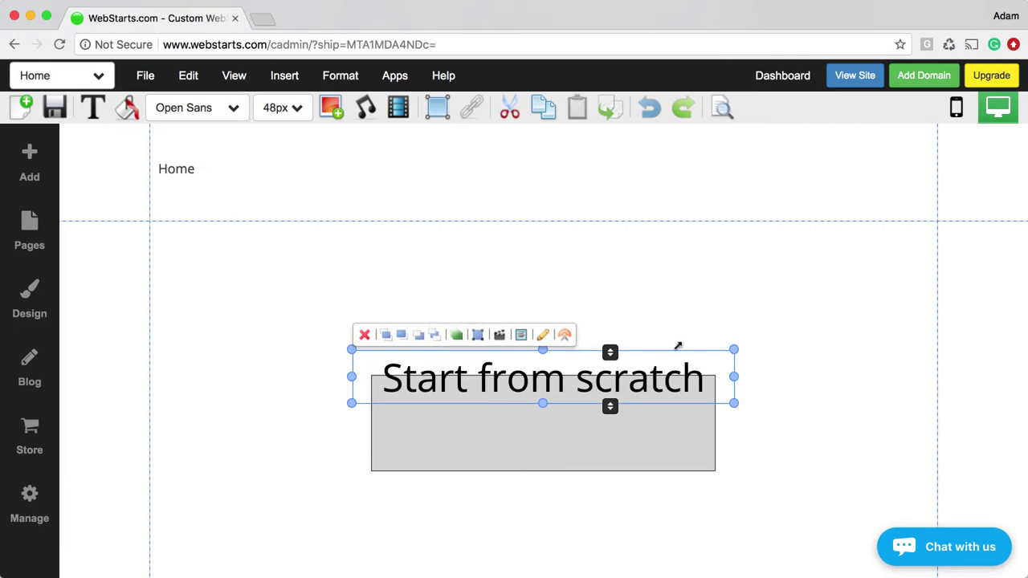
# Move the "Start from scratch" heading up so it sits clear above the gray box.
pyautogui.click(760, 344)
pyautogui.click(643, 374)
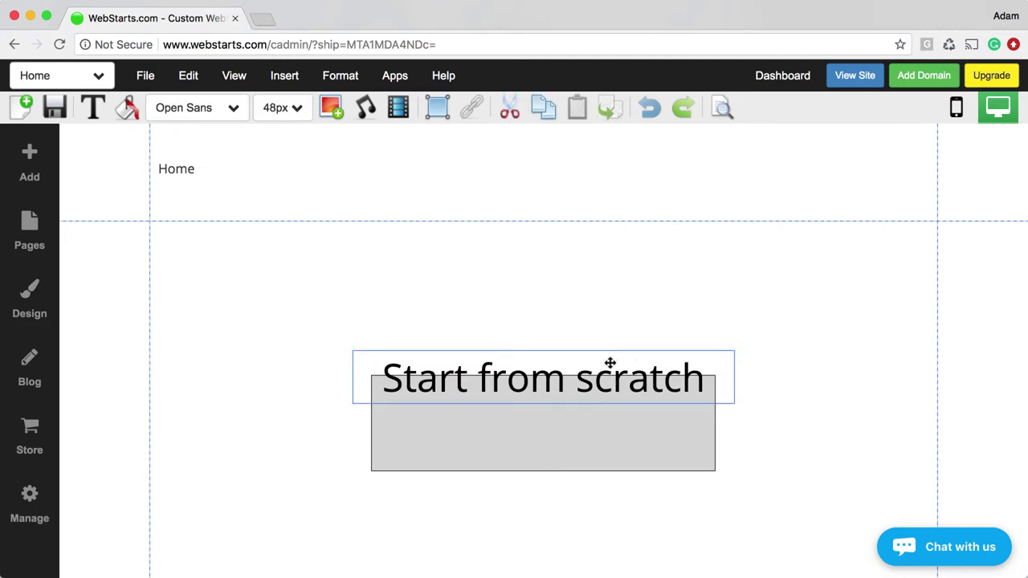
pyautogui.moveTo(608, 361); pyautogui.dragTo(620, 333)
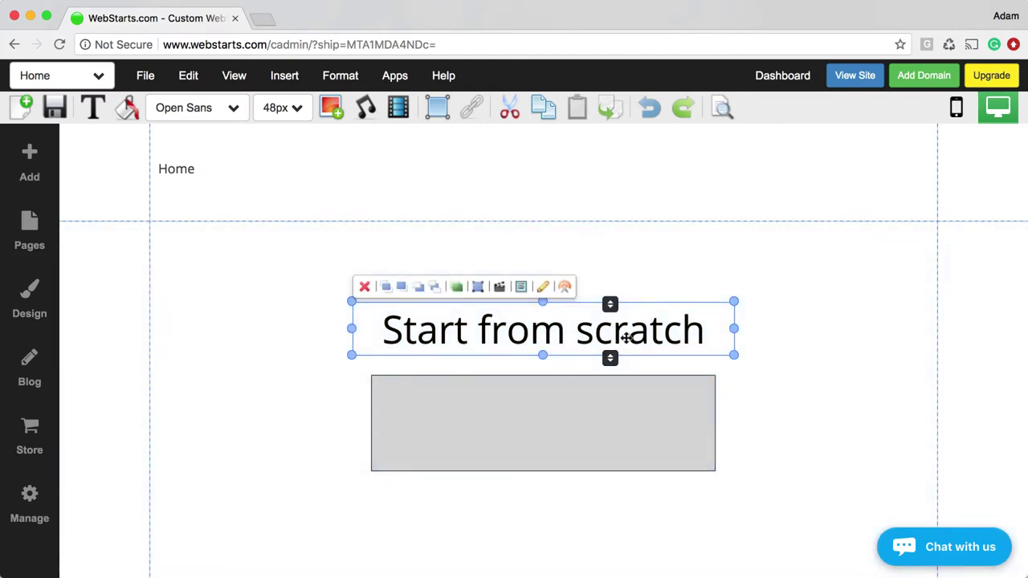
# Select all elements on the page at once, clear the selection and reselect only the heading.
pyautogui.click(193, 80)
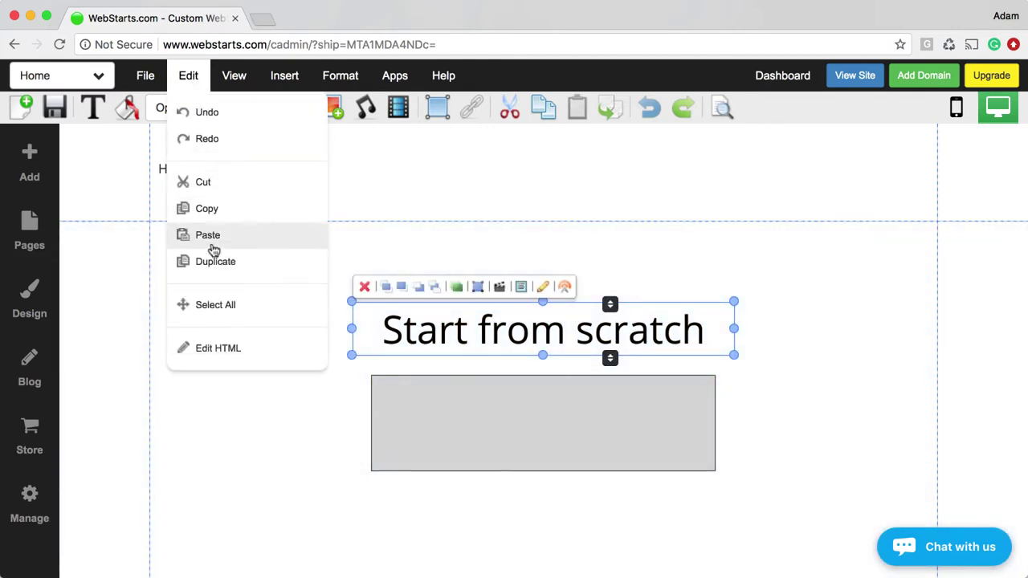
pyautogui.click(218, 325)
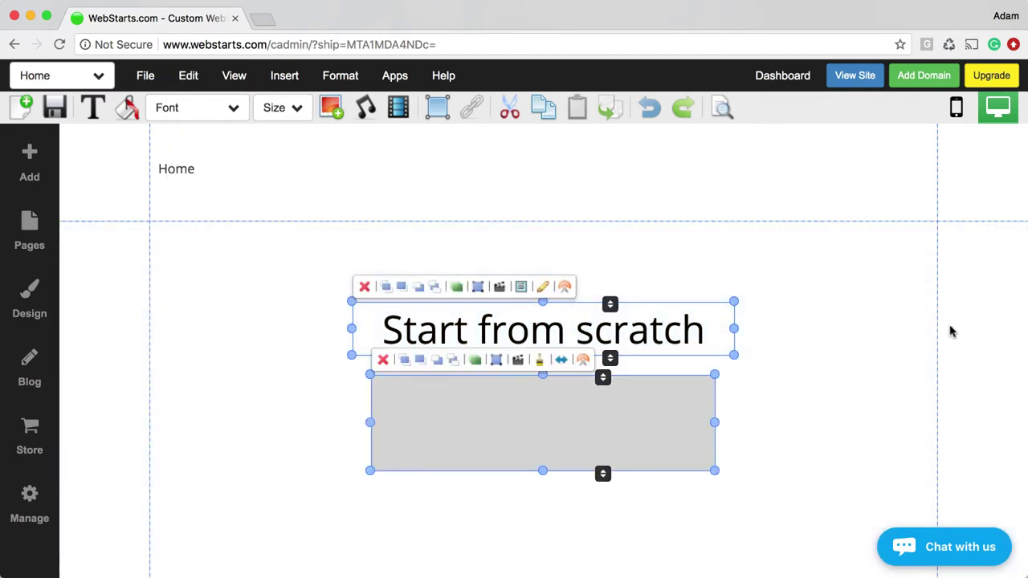
pyautogui.click(811, 332)
pyautogui.click(616, 321)
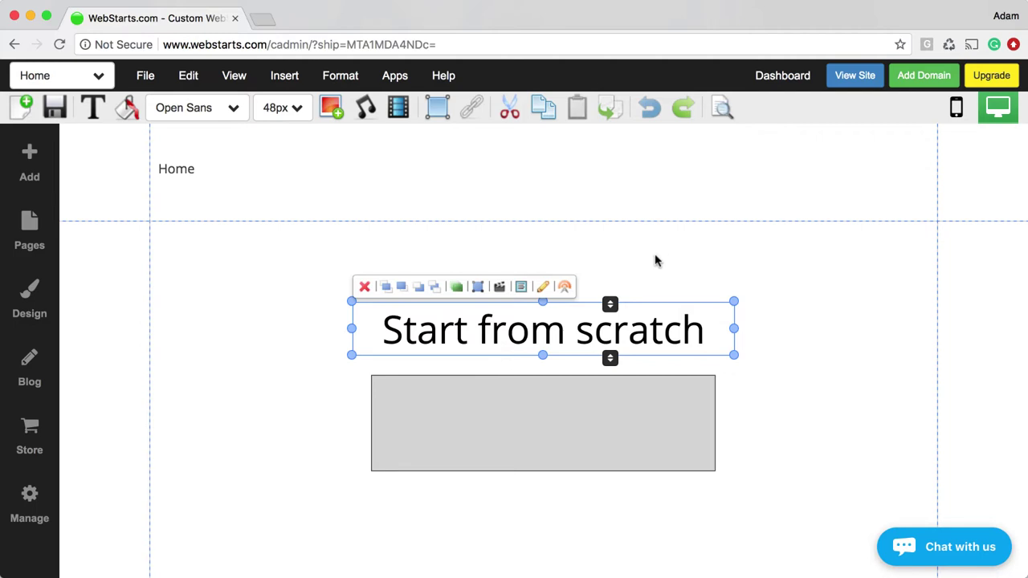
# Narrow the Home navigation menu and place it in the header against the page's right-hand vertical guideline.
pyautogui.click(214, 177)
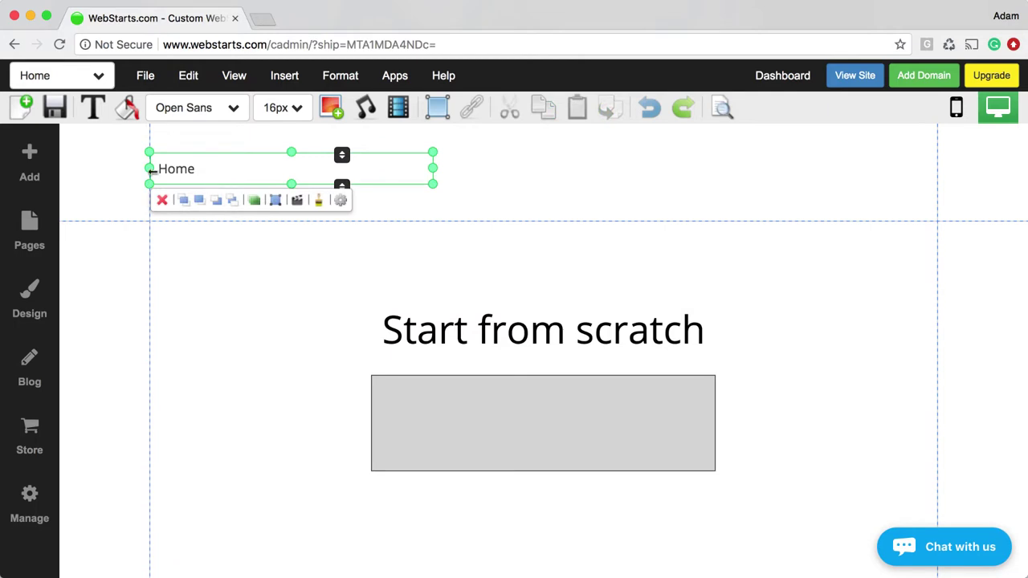
pyautogui.moveTo(148, 169); pyautogui.dragTo(721, 168)
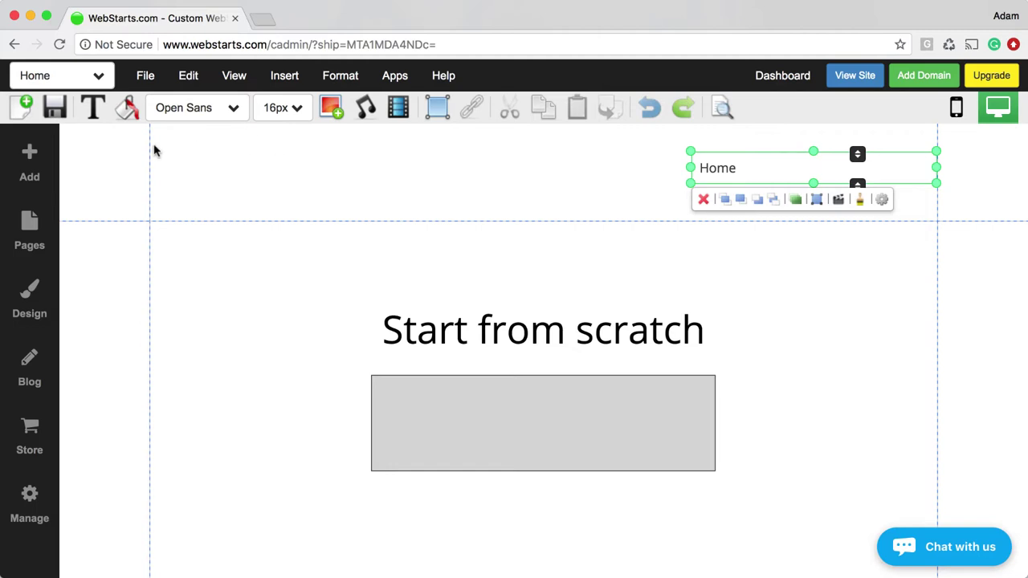
# Move the "Start from scratch" heading into the header beside the navigation menu and acknowledge the header notice.
pyautogui.click(433, 331)
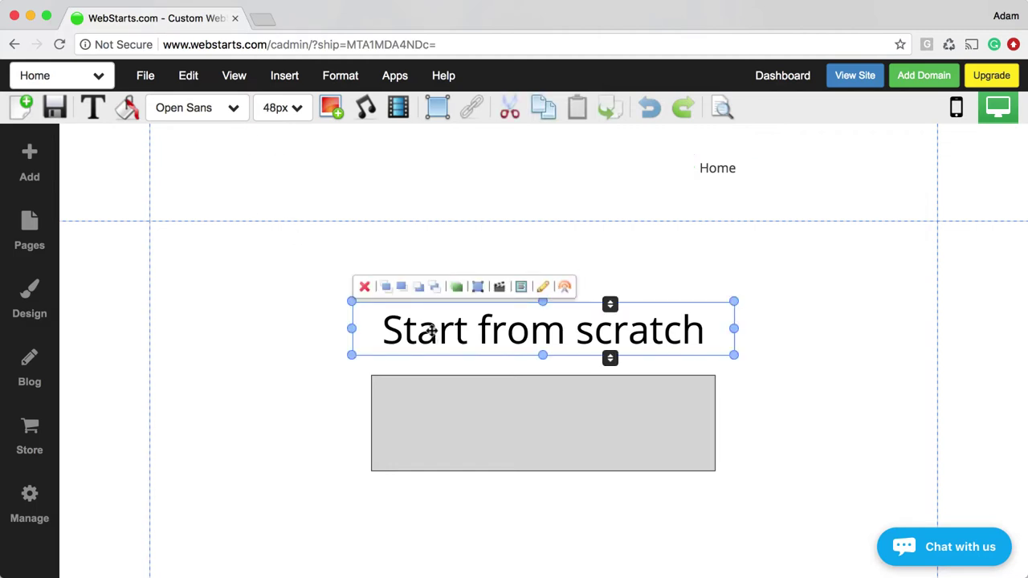
pyautogui.moveTo(436, 328); pyautogui.dragTo(354, 170)
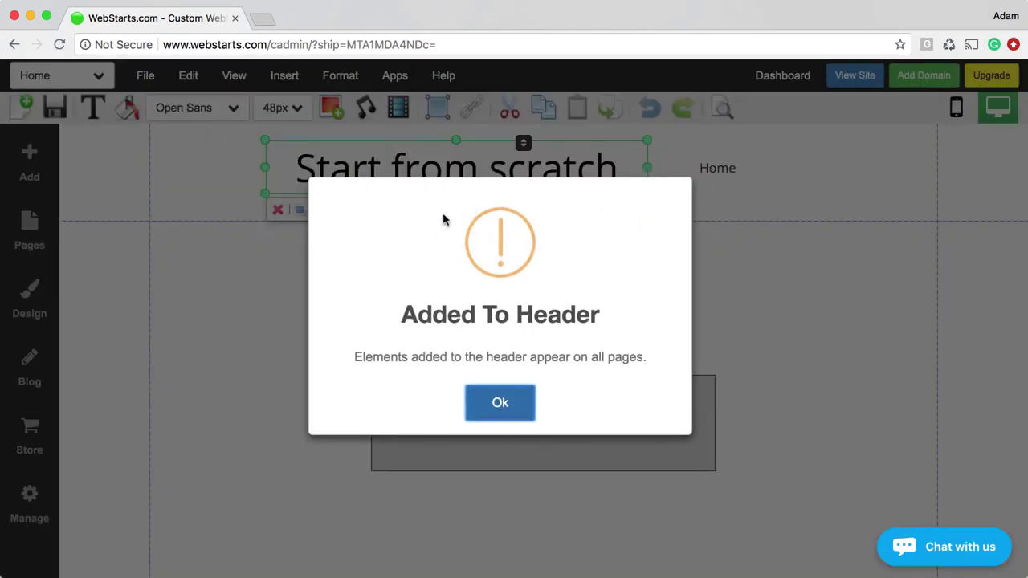
pyautogui.click(503, 403)
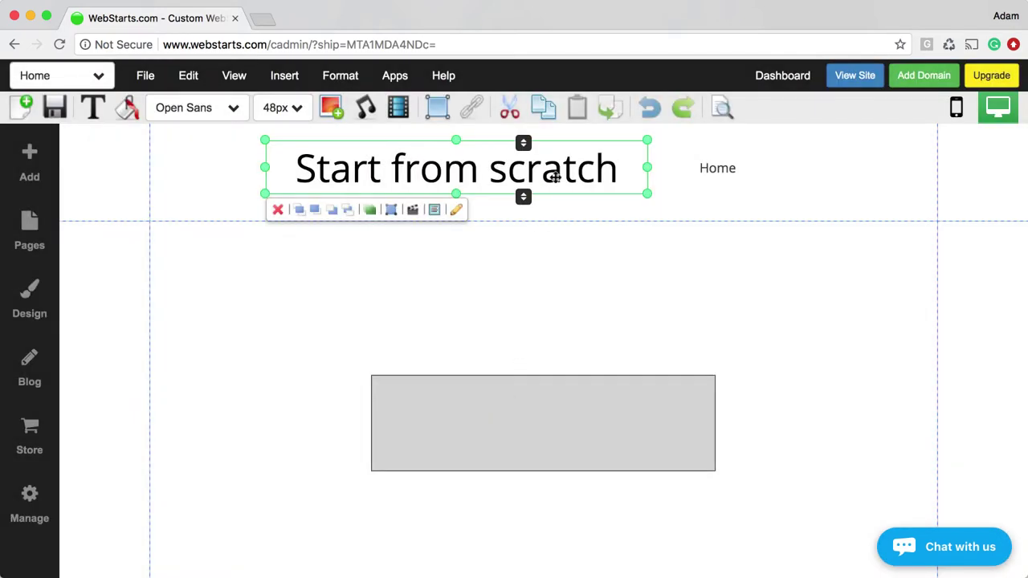
# Replace the header heading's text with "Company name".
pyautogui.moveTo(522, 169); pyautogui.dragTo(521, 173)
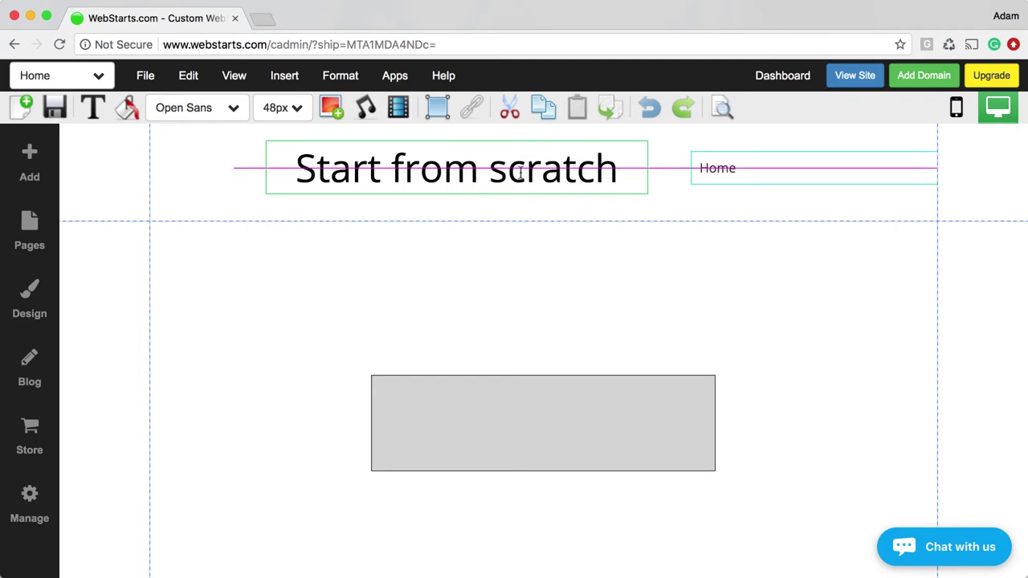
pyautogui.doubleClick(521, 173)
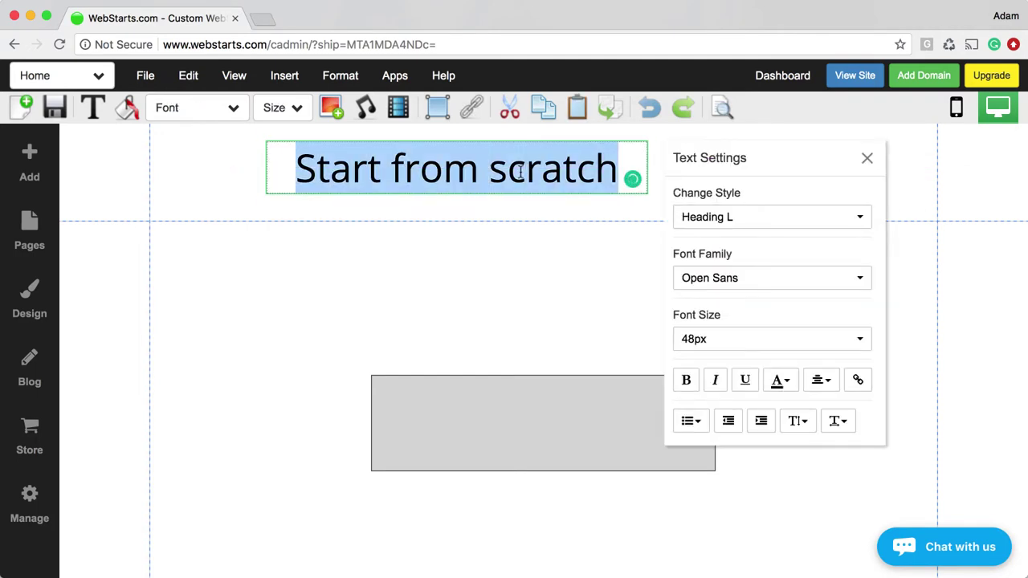
pyautogui.write('Company name')
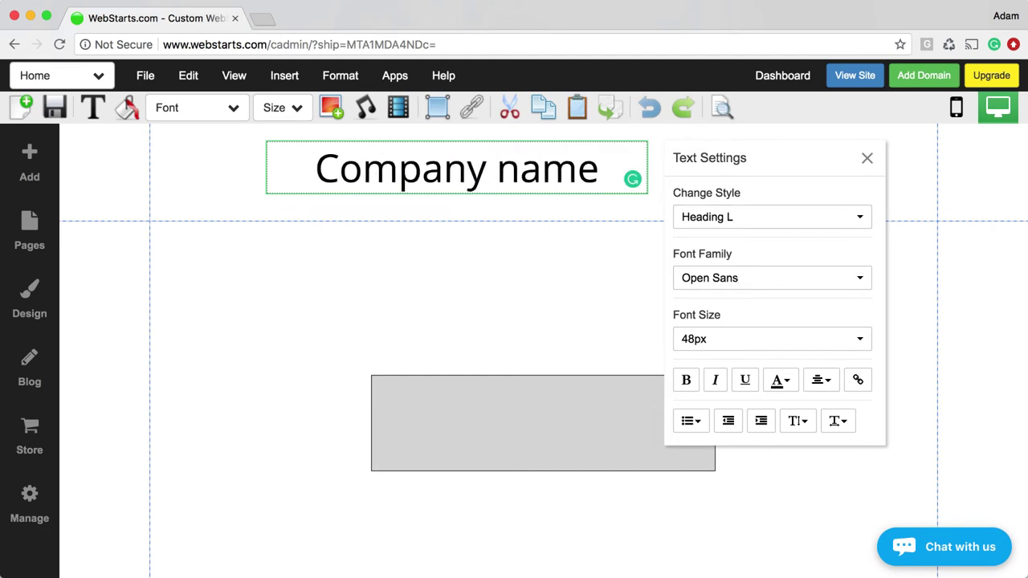
pyautogui.click(511, 262)
# Nudge the "Company name" text box slightly away from the navigation menu and left-align its text.
pyautogui.click(503, 182)
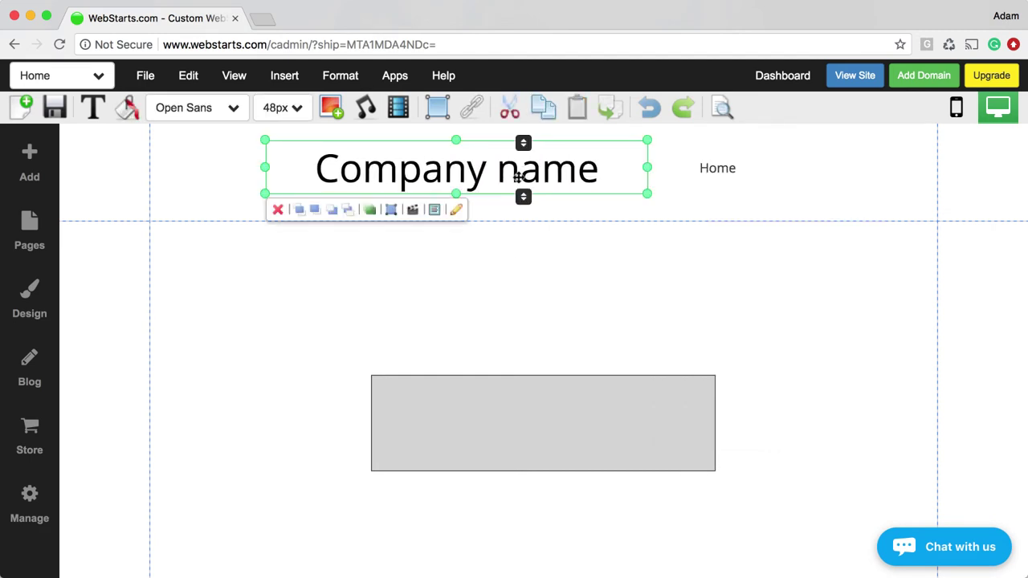
pyautogui.moveTo(519, 177); pyautogui.dragTo(517, 181)
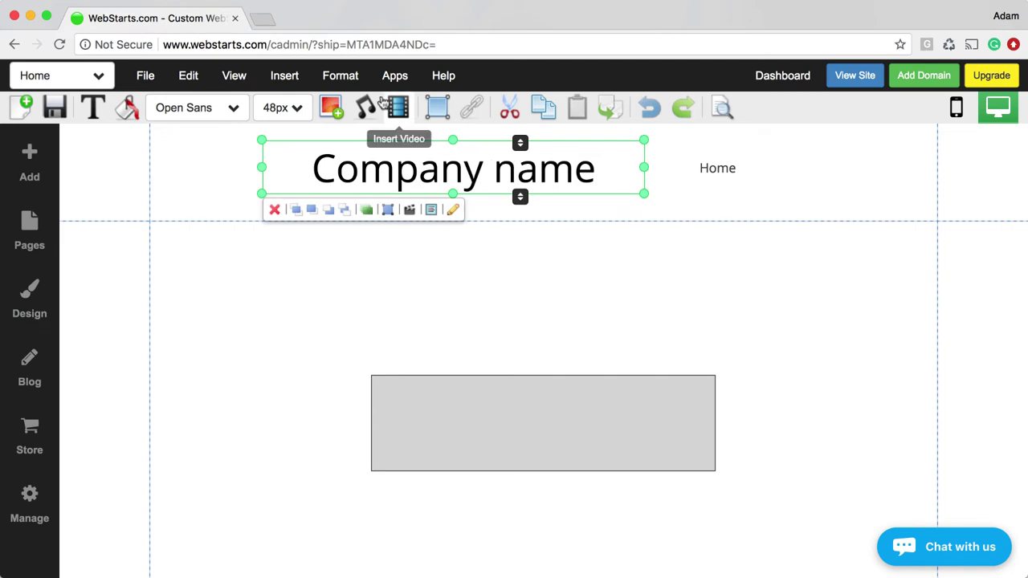
pyautogui.click(353, 80)
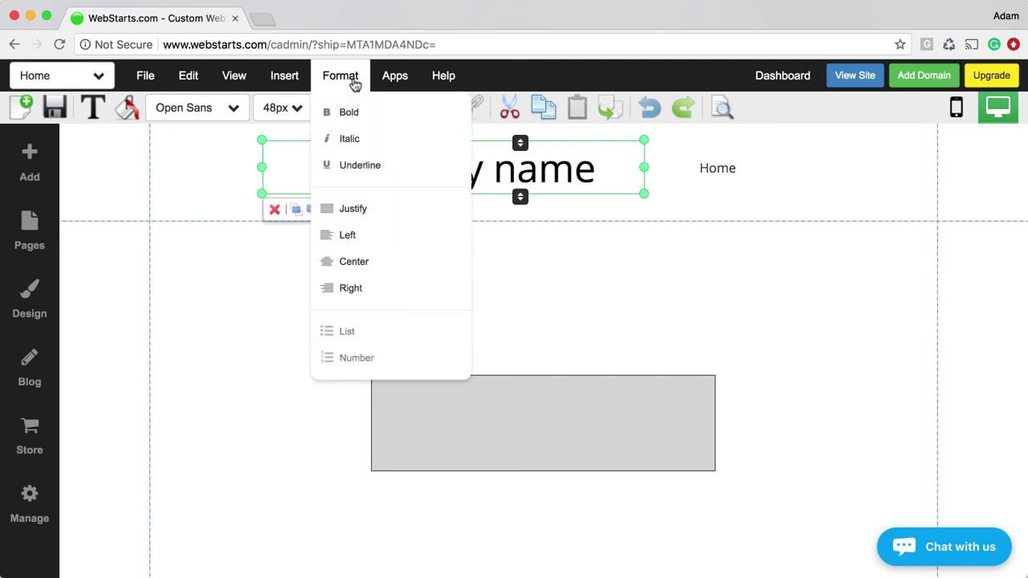
pyautogui.click(358, 235)
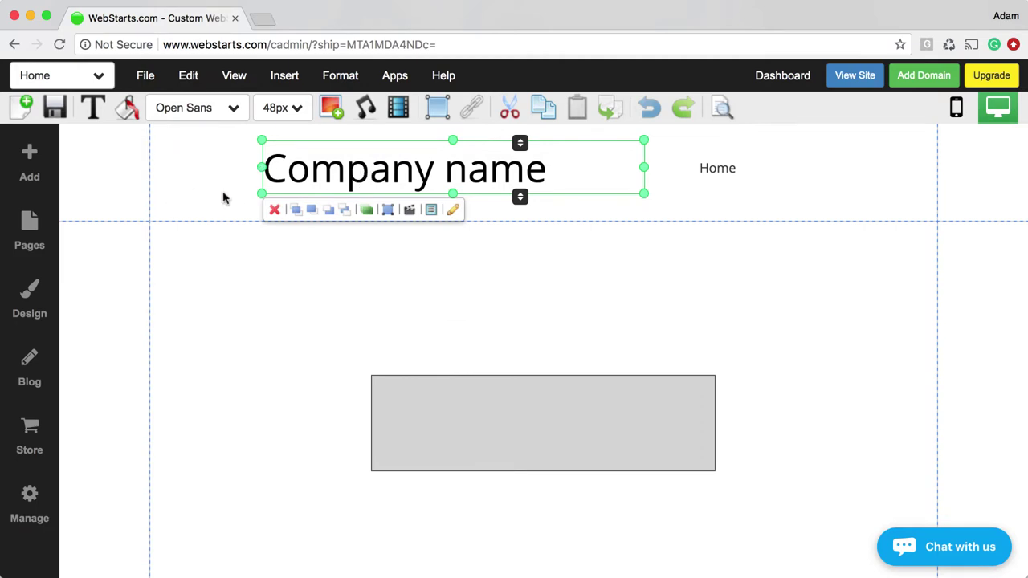
pyautogui.click(267, 278)
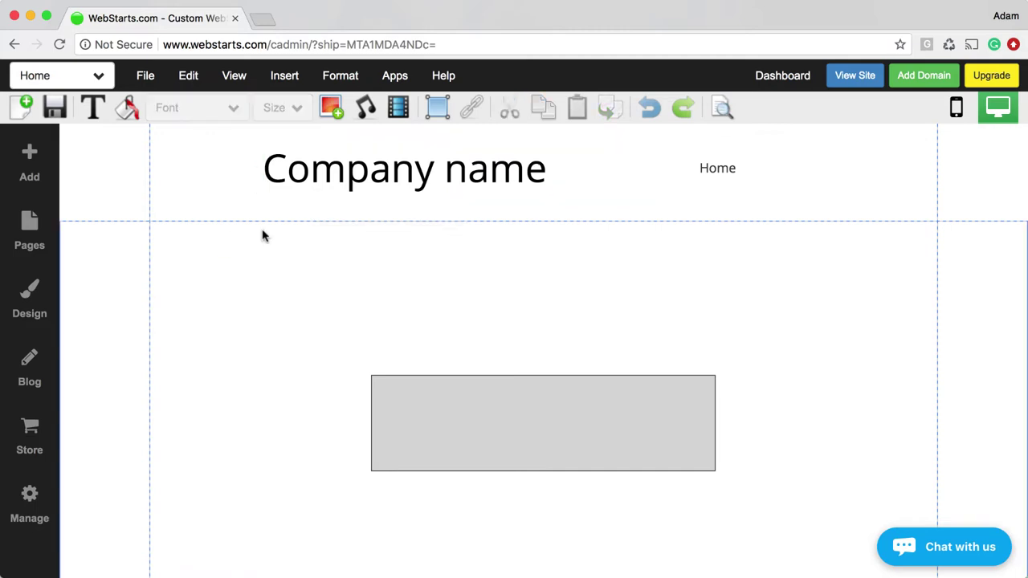
# Upload Salon Logo.png from the Pictures folder and insert it into the page.
pyautogui.click(335, 118)
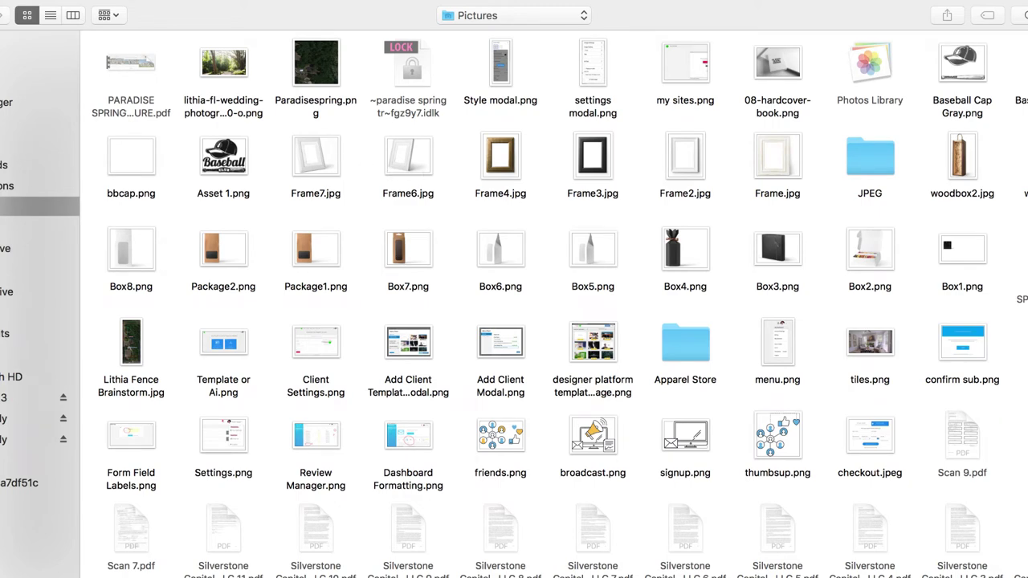
pyautogui.scroll(-15, 218, 406)
pyautogui.click(129, 443)
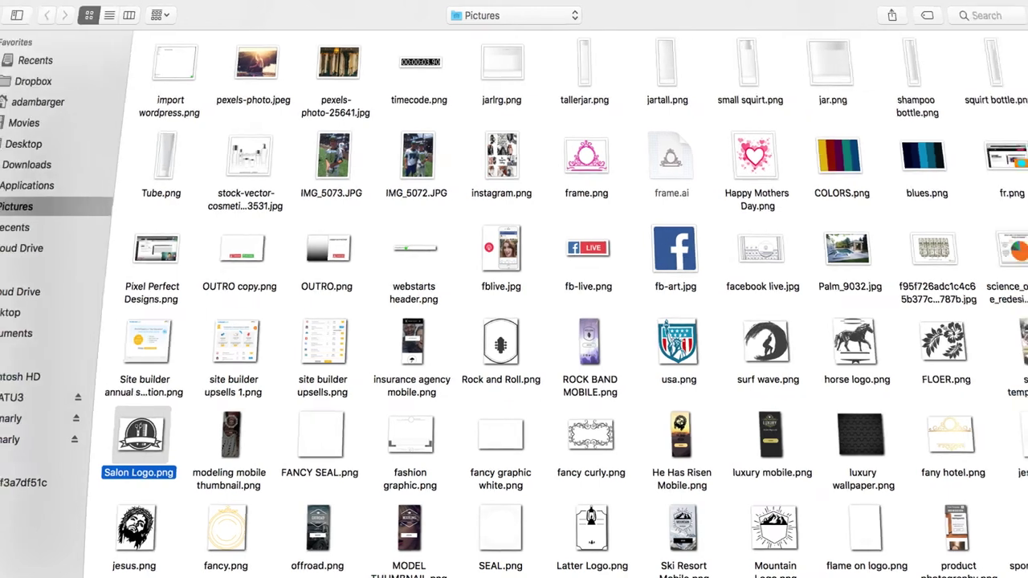
pyautogui.press('Return')
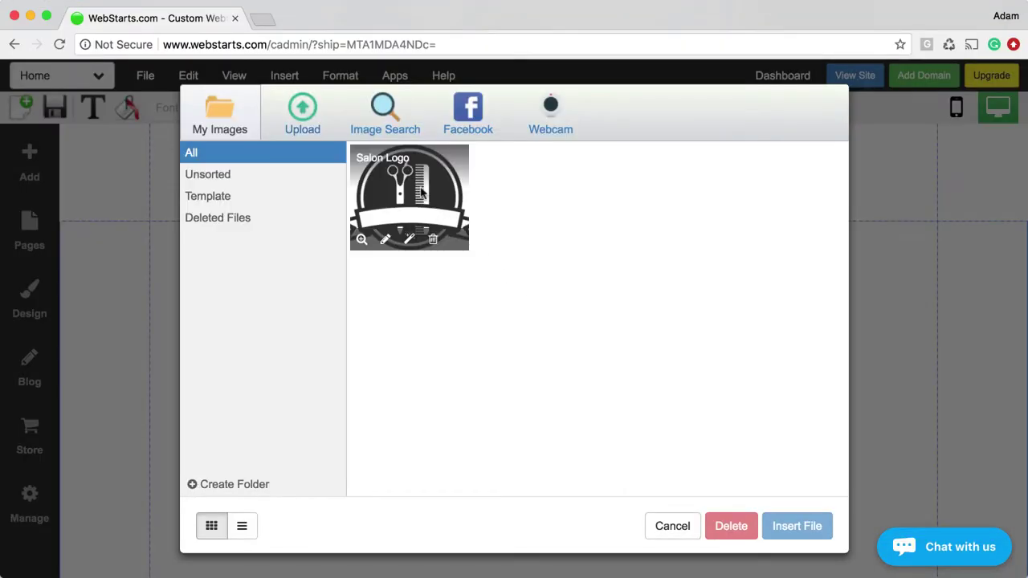
pyautogui.click(421, 191)
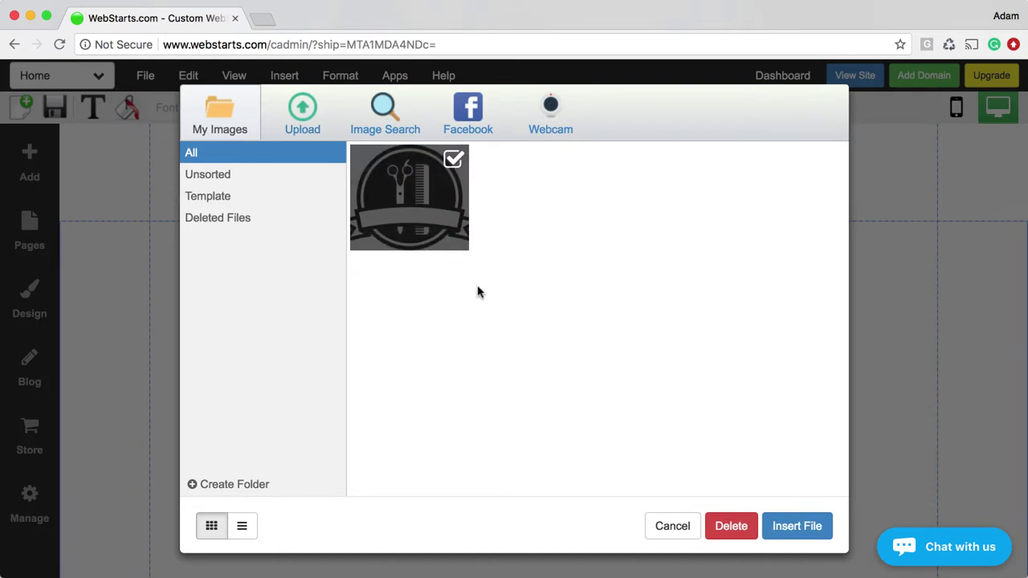
pyautogui.click(816, 527)
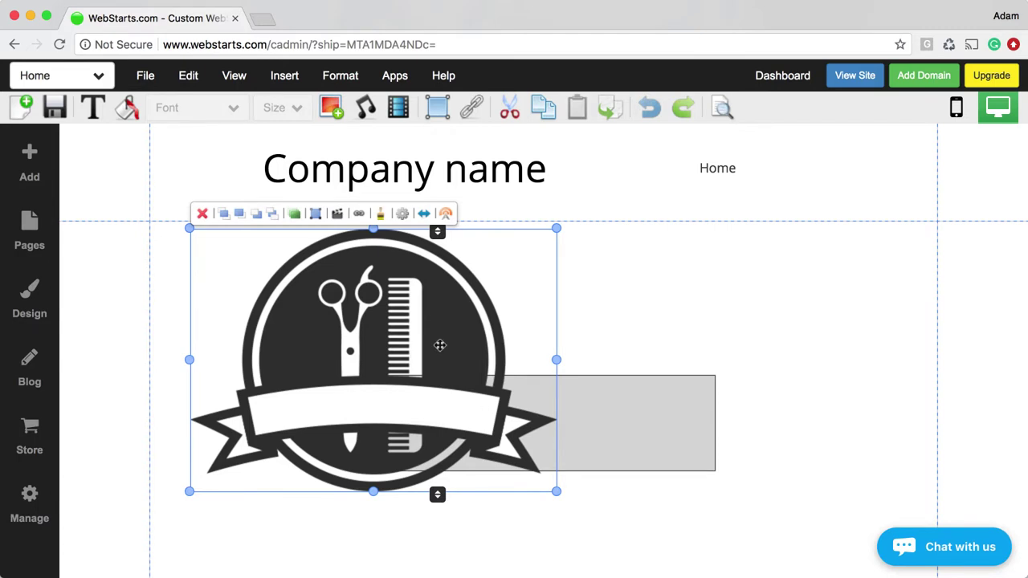
# Scale the salon logo down to less than half its inserted size, keeping it just below the header.
pyautogui.moveTo(559, 493); pyautogui.dragTo(378, 471)
pyautogui.moveTo(374, 343); pyautogui.dragTo(291, 301)
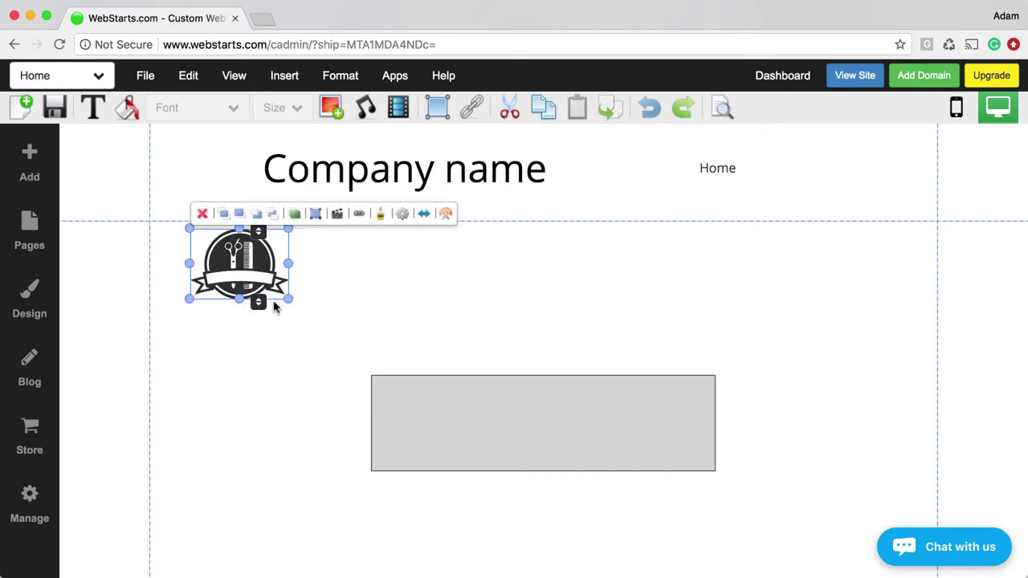
pyautogui.moveTo(288, 299); pyautogui.dragTo(340, 341)
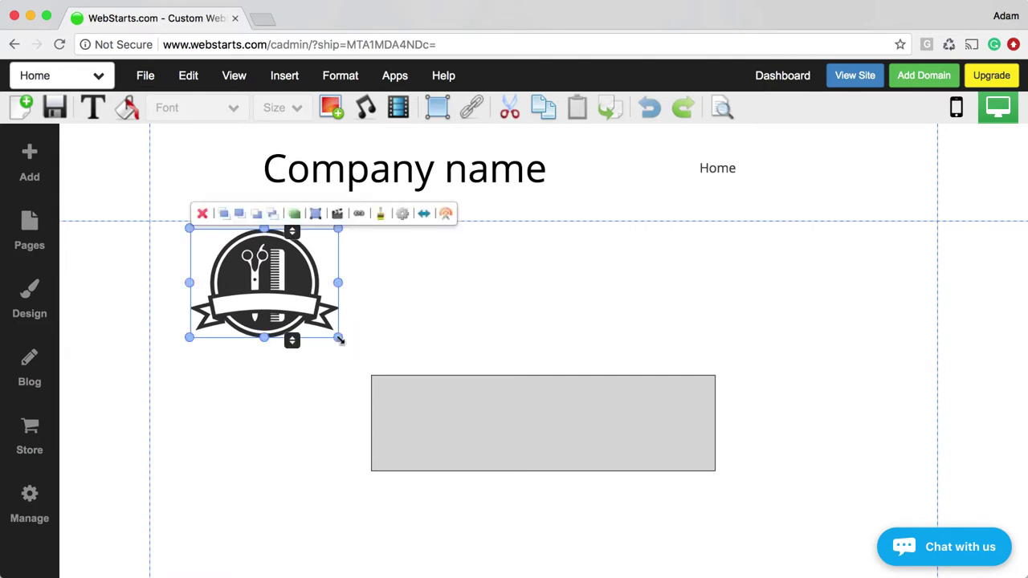
# Set the logo's image scaling to Fit, recheck its image settings and close them.
pyautogui.click(404, 215)
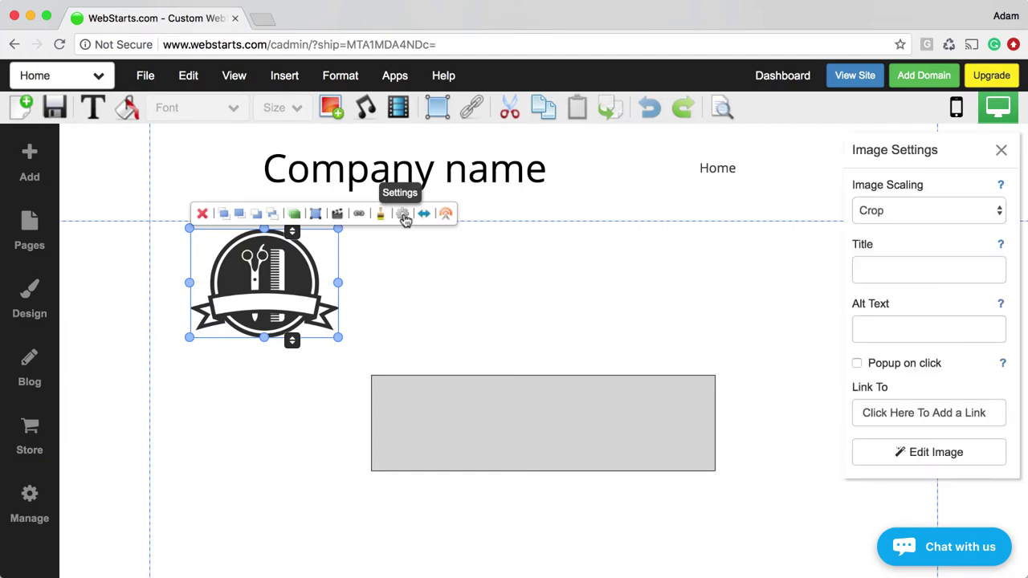
pyautogui.click(921, 214)
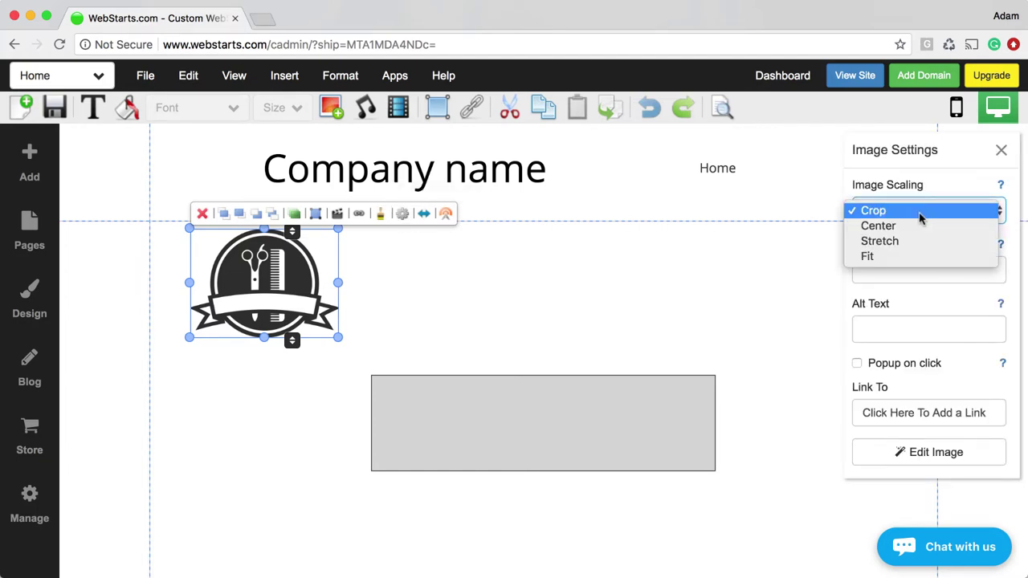
pyautogui.click(891, 257)
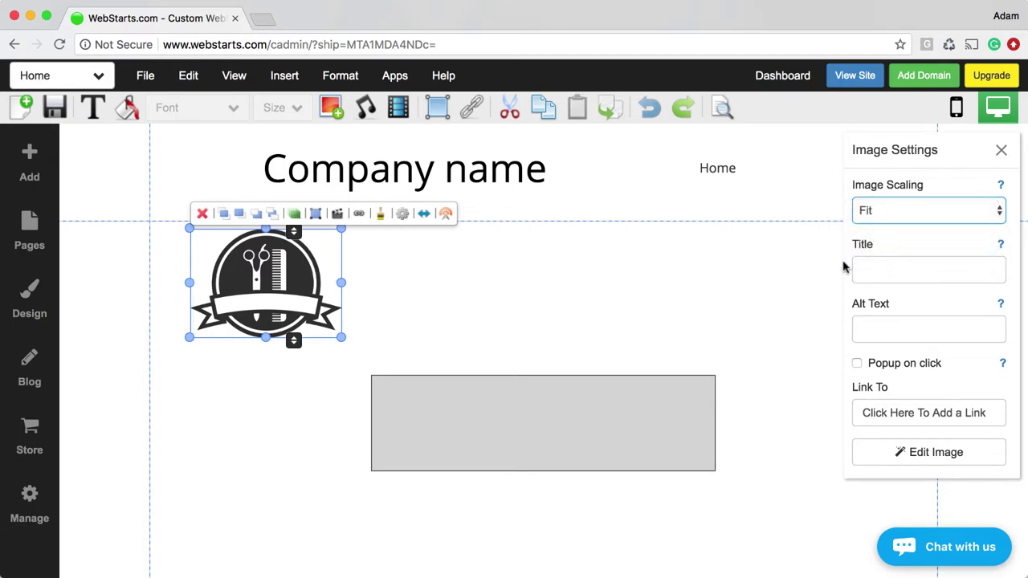
pyautogui.click(567, 295)
pyautogui.click(278, 277)
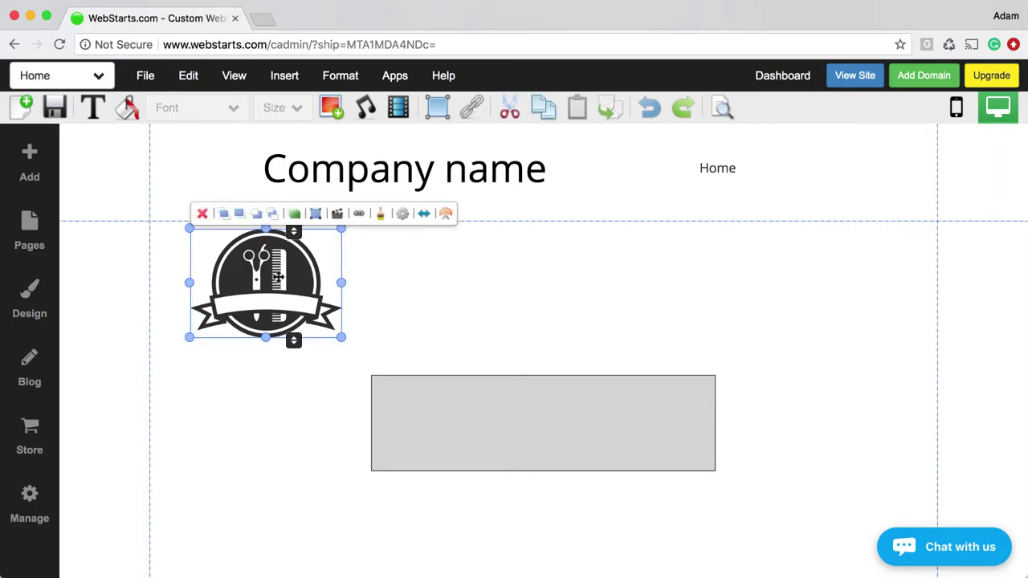
pyautogui.click(403, 214)
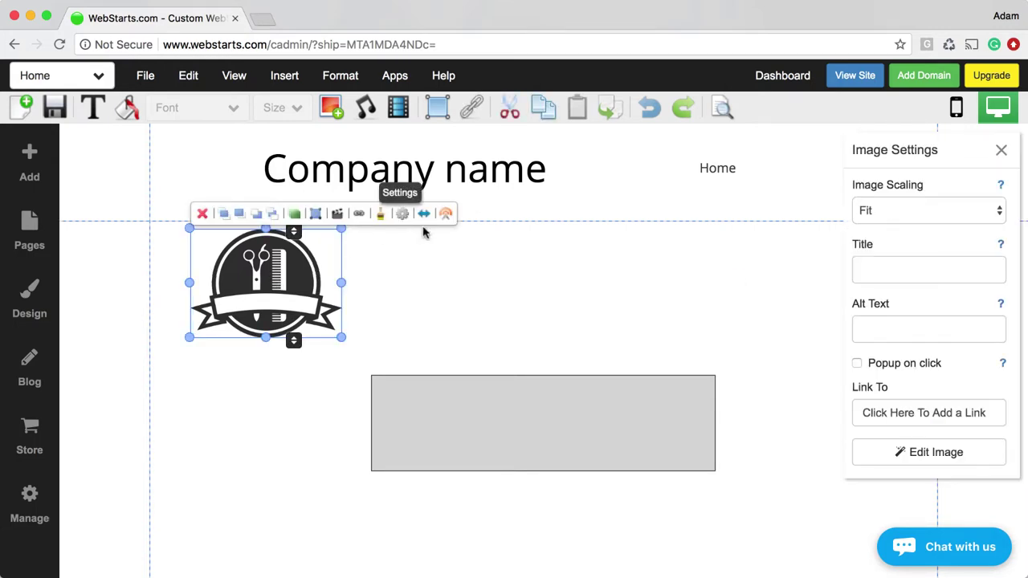
pyautogui.click(1002, 153)
# Shrink the logo to header height and place it in the header before "Company name", against the left-hand guideline.
pyautogui.moveTo(342, 337); pyautogui.dragTo(282, 283)
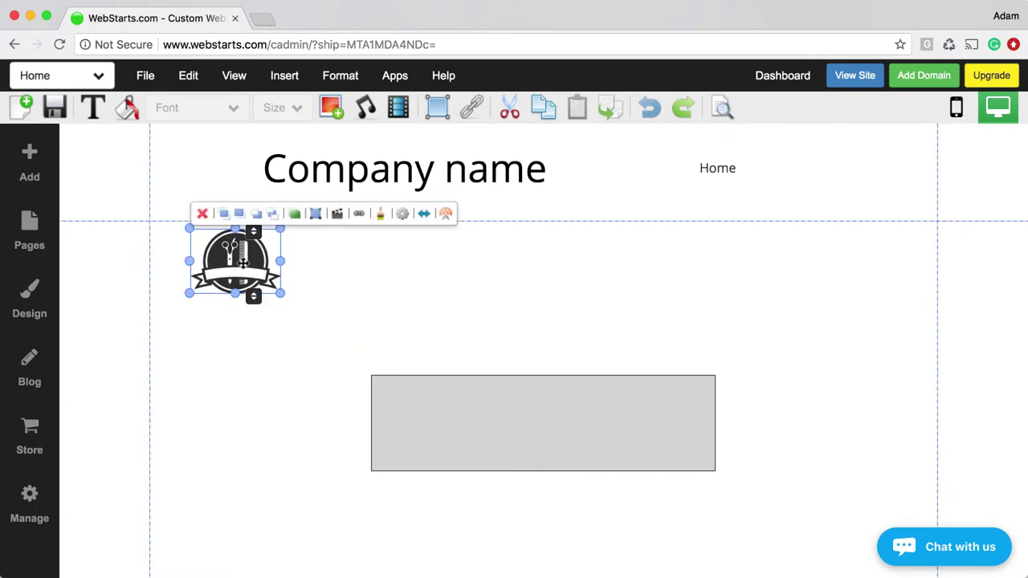
pyautogui.moveTo(239, 254); pyautogui.dragTo(204, 172)
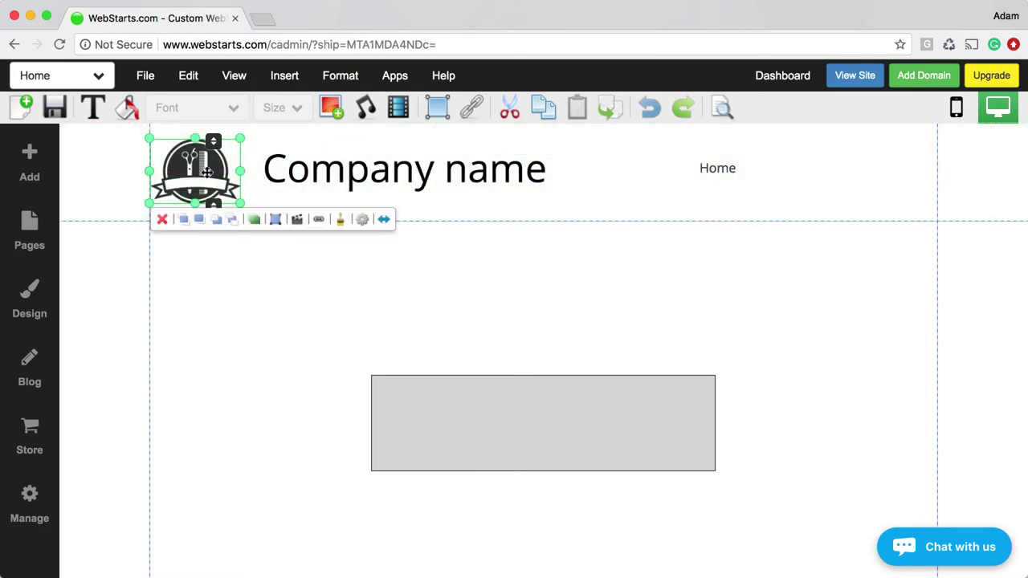
# Move the "Company name" text closer to the logo and change its wording to "Adam's Barber Shop".
pyautogui.click(295, 173)
pyautogui.moveTo(297, 177); pyautogui.dragTo(287, 175)
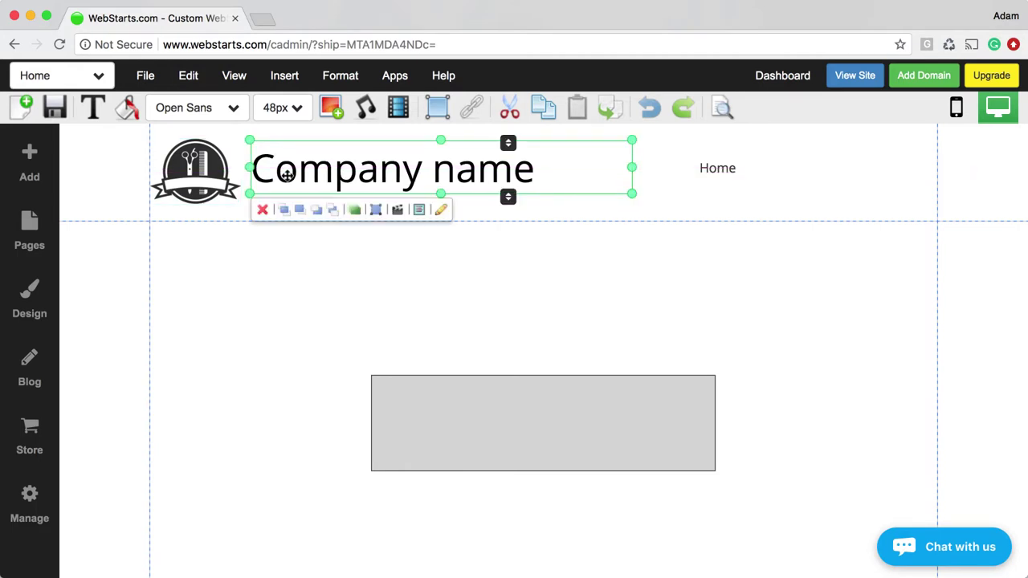
pyautogui.doubleClick(340, 178)
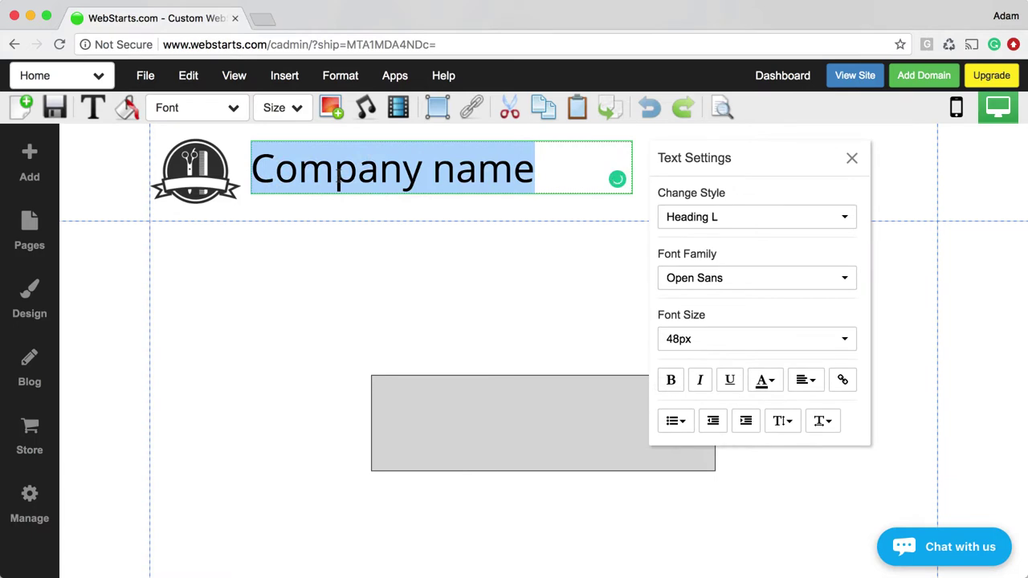
pyautogui.write("Adam's ")
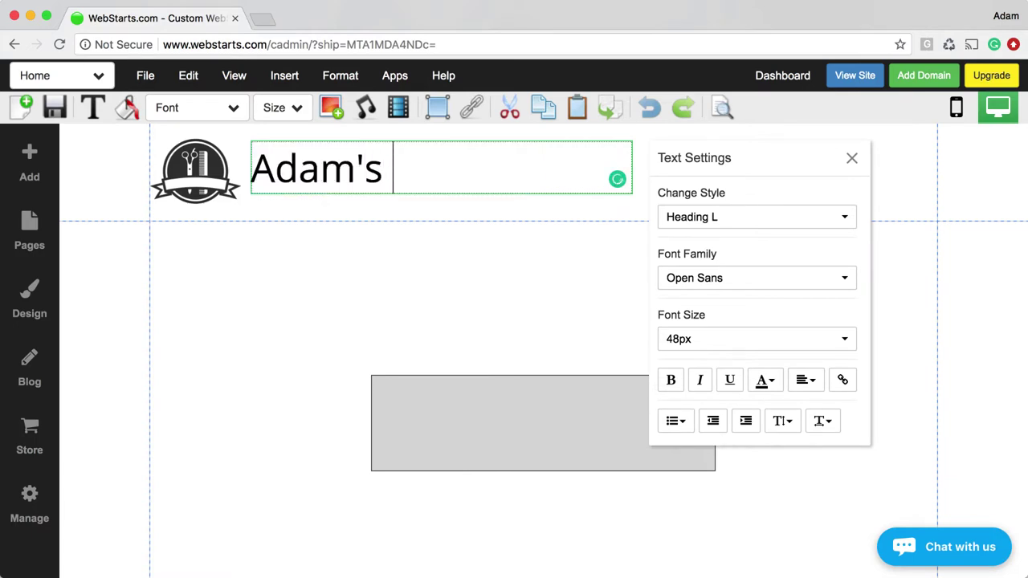
pyautogui.write('Barg')
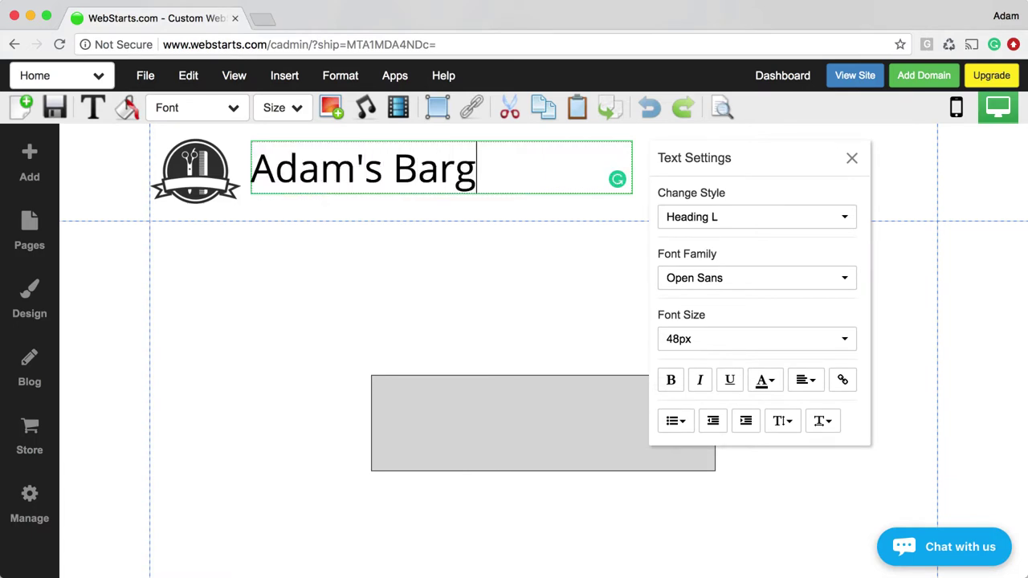
pyautogui.press('BackSpace')
pyautogui.write('ber Shop')
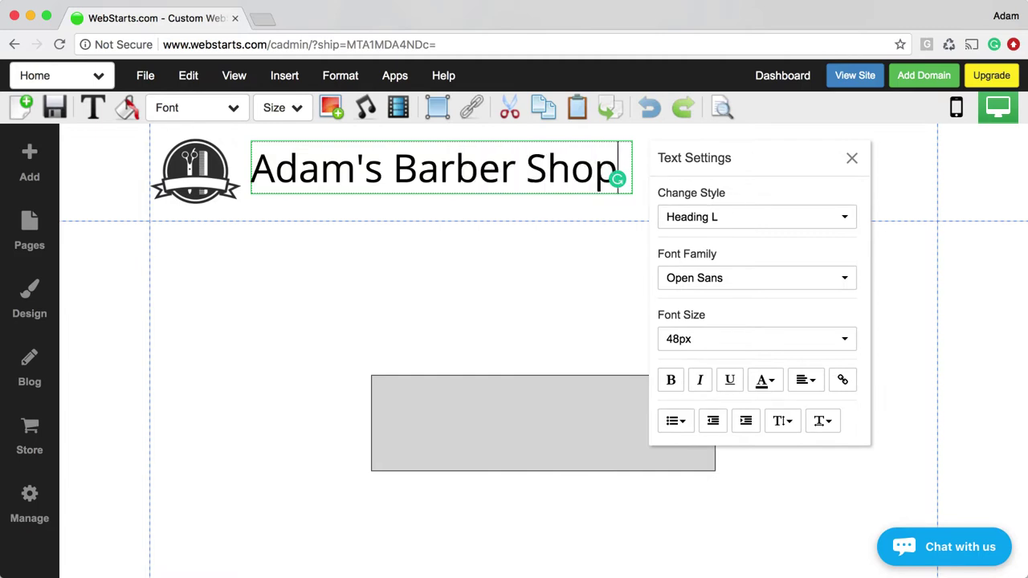
pyautogui.click(407, 300)
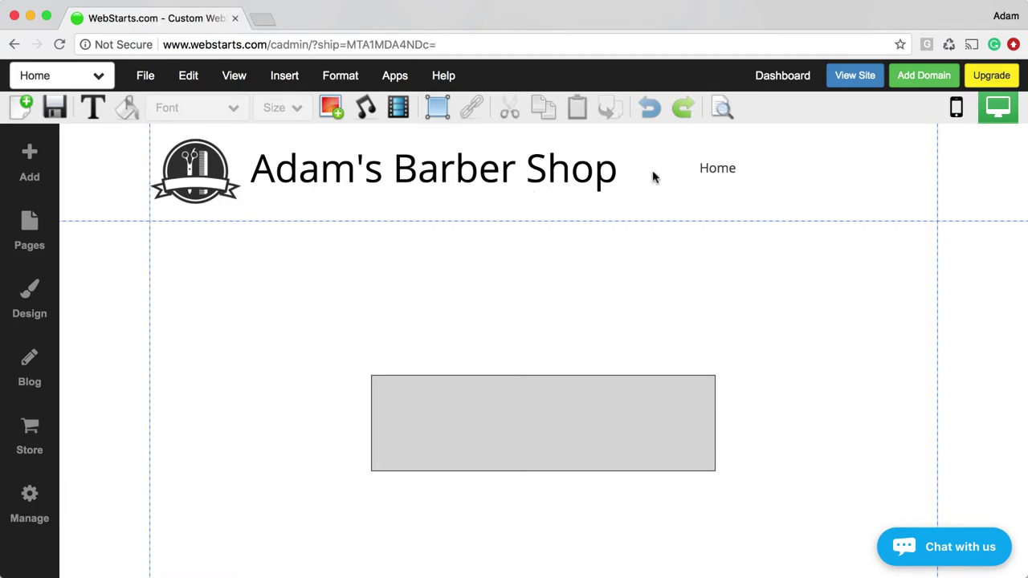
# With the company name text selected, look through the available fonts and open the dialog for adding more fonts.
pyautogui.click(543, 168)
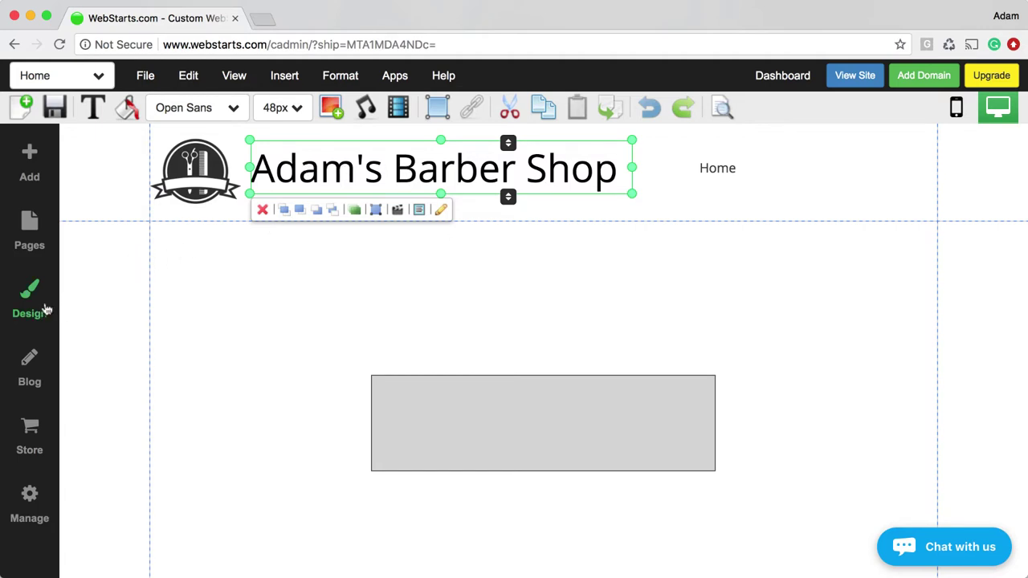
pyautogui.click(232, 110)
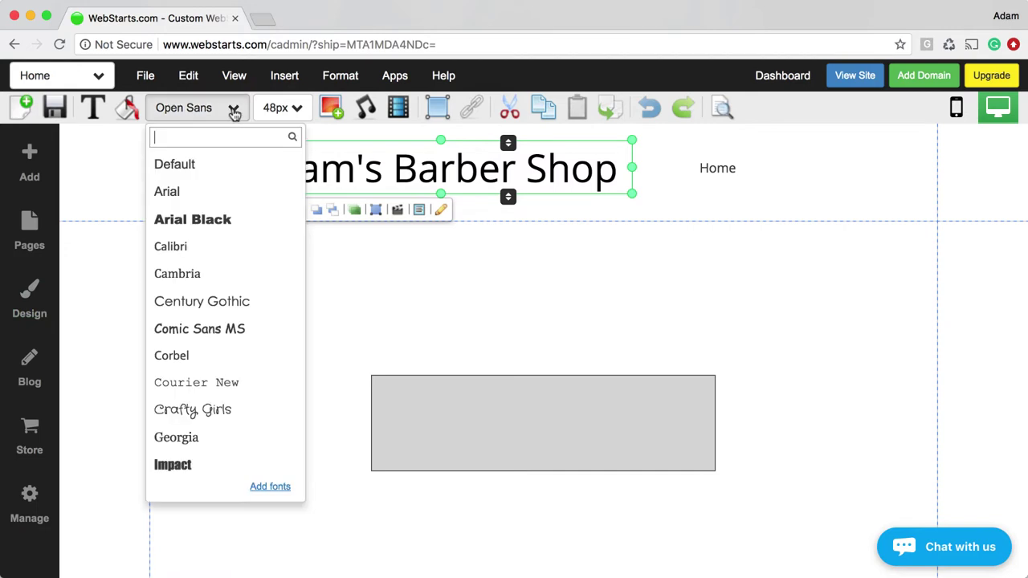
pyautogui.scroll(-5, 250, 333)
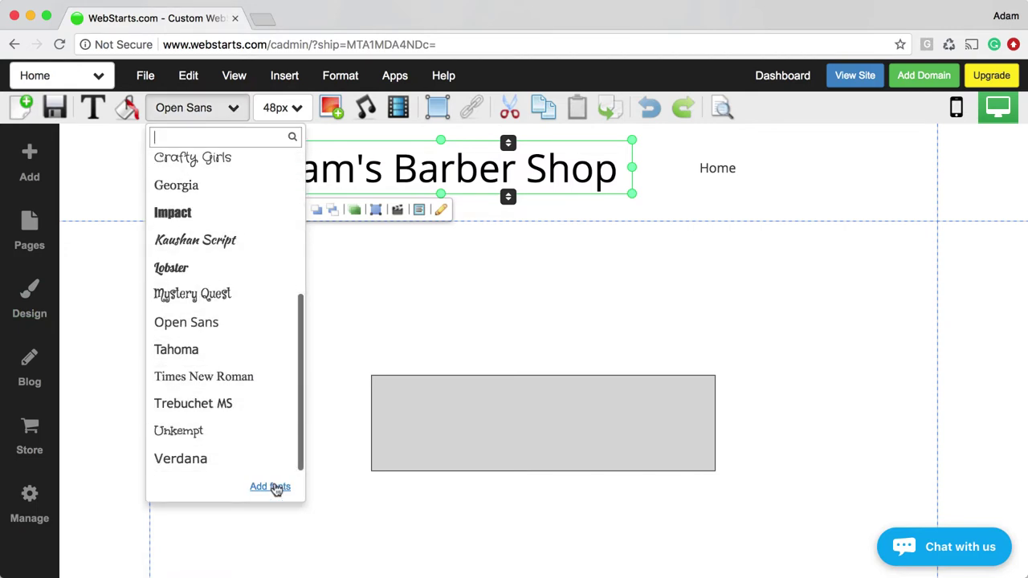
pyautogui.scroll(3, 247, 391)
pyautogui.scroll(2, 254, 414)
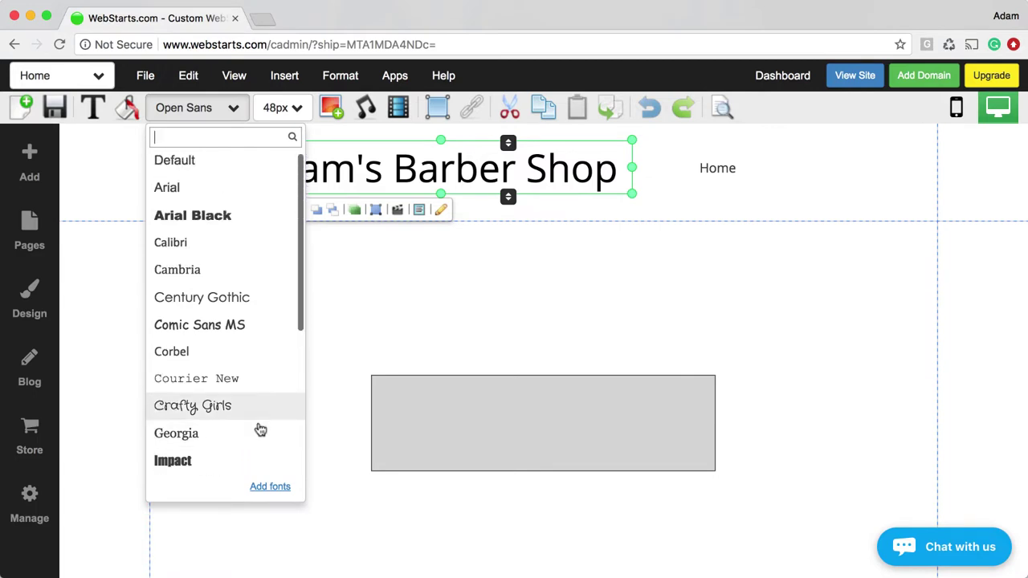
pyautogui.click(265, 490)
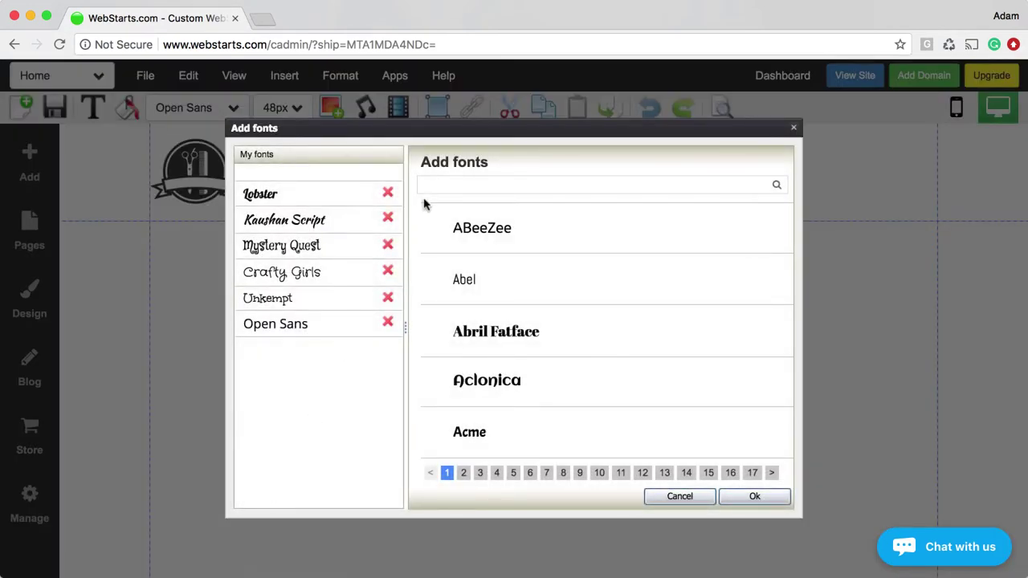
# Browse the font library to page 14 and add the Sarina font to My fonts.
pyautogui.click(466, 183)
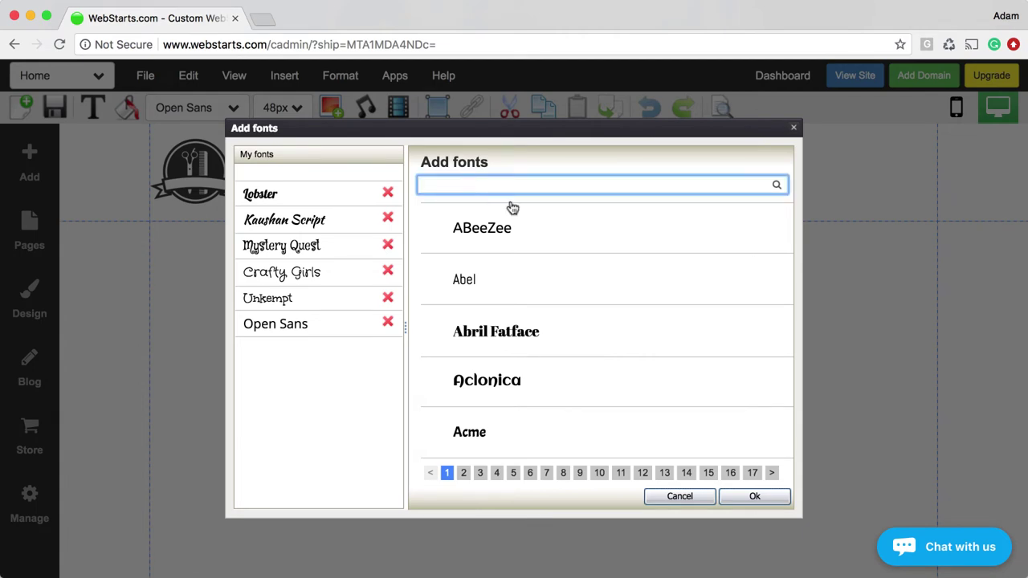
pyautogui.scroll(-4, 534, 380)
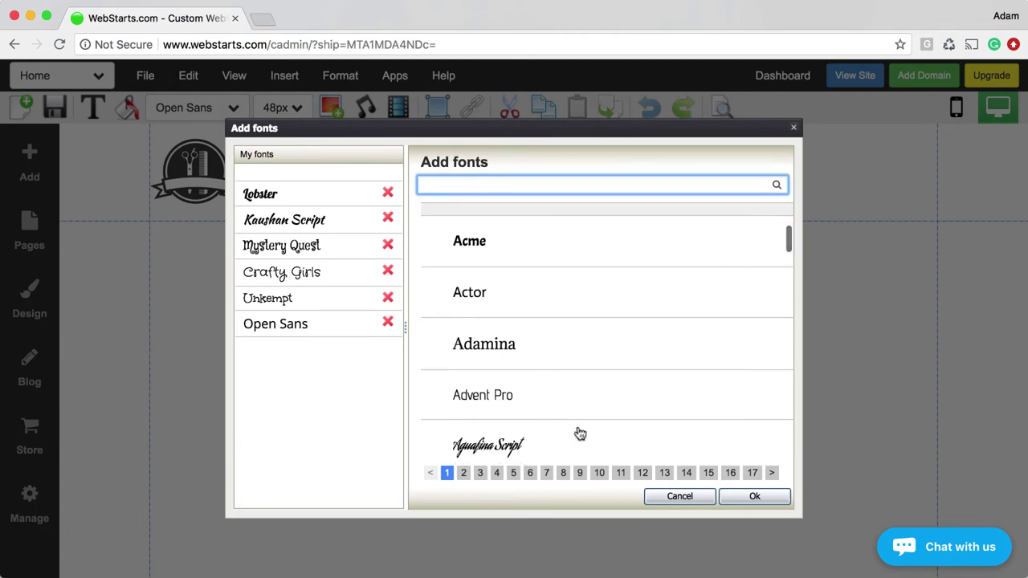
pyautogui.click(665, 474)
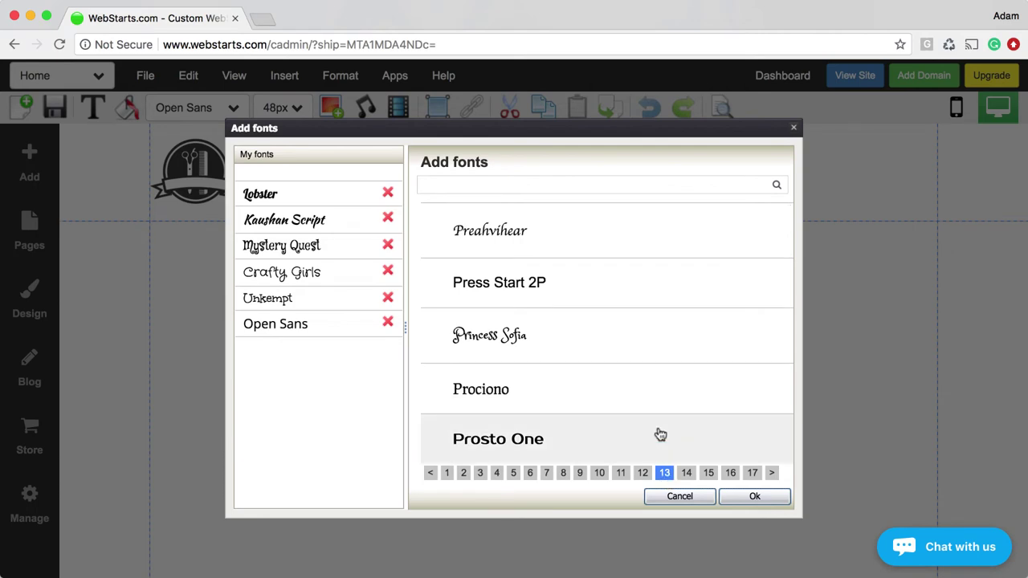
pyautogui.scroll(-3, 656, 435)
pyautogui.scroll(-5, 662, 441)
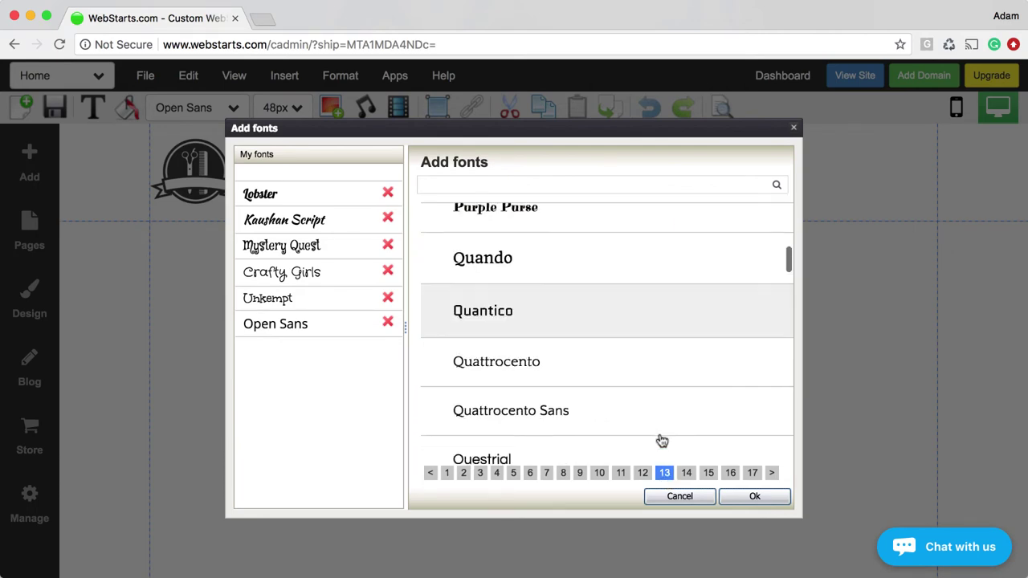
pyautogui.scroll(-5, 662, 441)
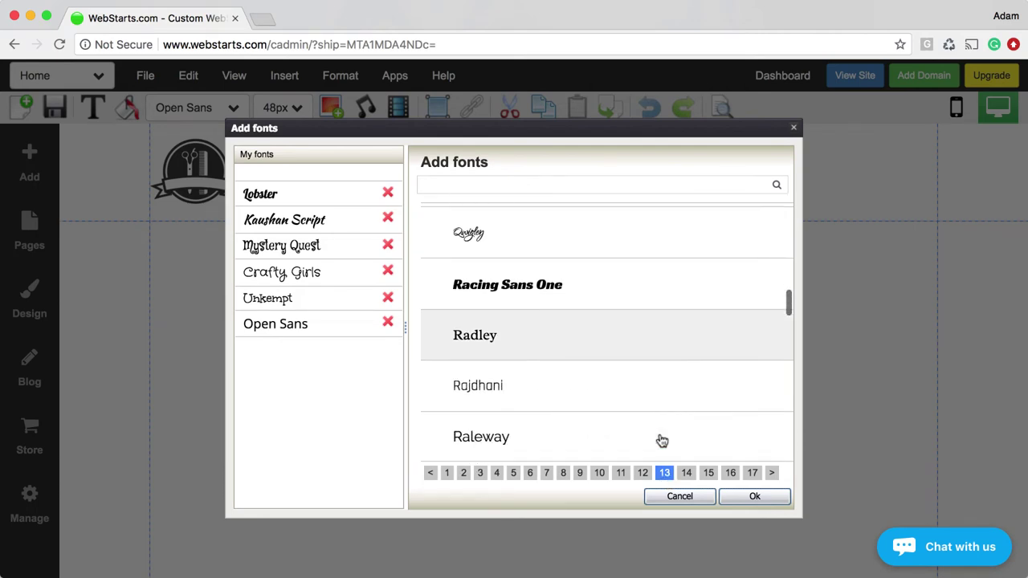
pyautogui.scroll(-5, 662, 441)
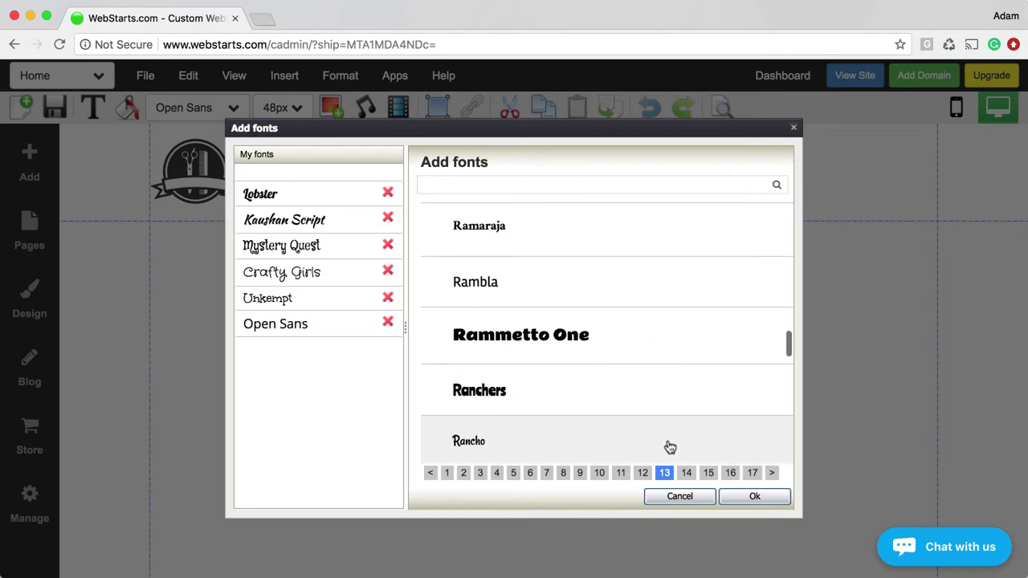
pyautogui.scroll(-5, 670, 447)
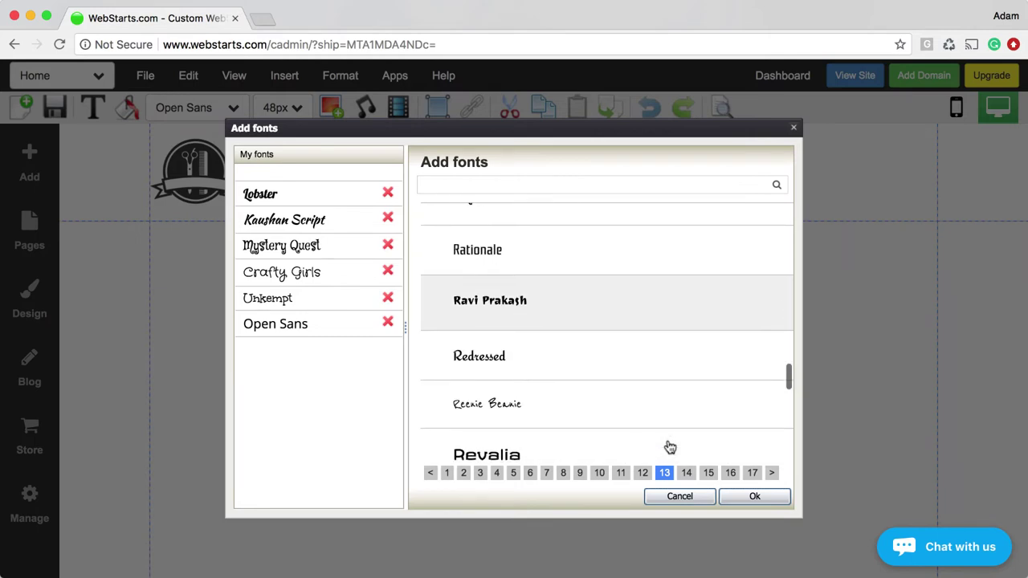
pyautogui.scroll(-3, 670, 447)
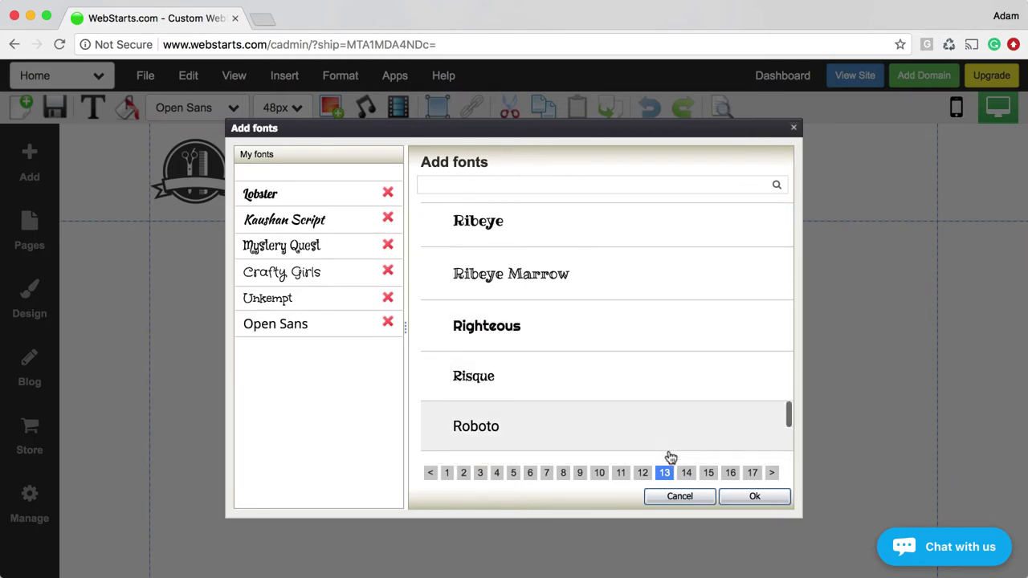
pyautogui.click(678, 473)
pyautogui.scroll(-3, 625, 437)
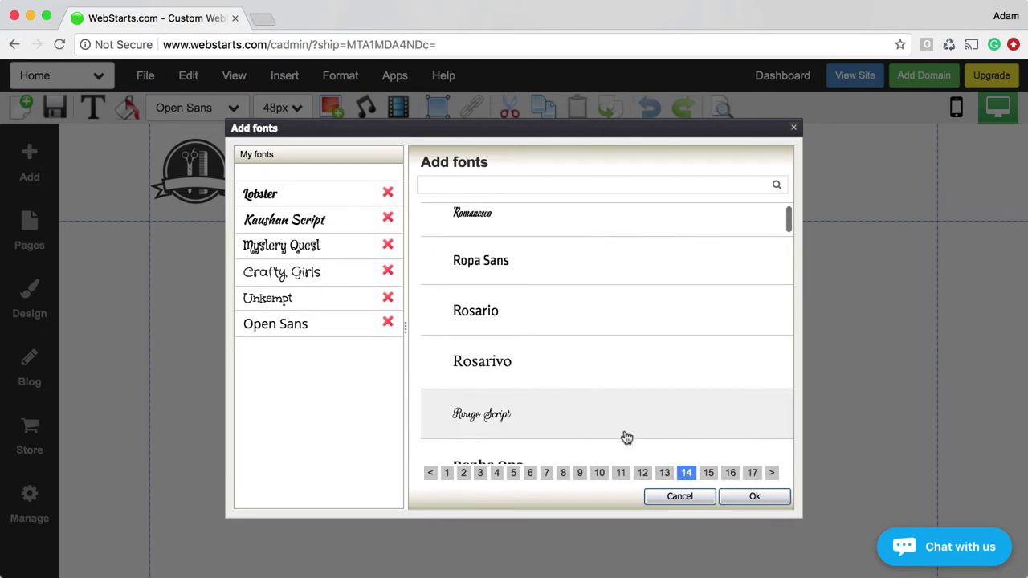
pyautogui.scroll(-5, 627, 438)
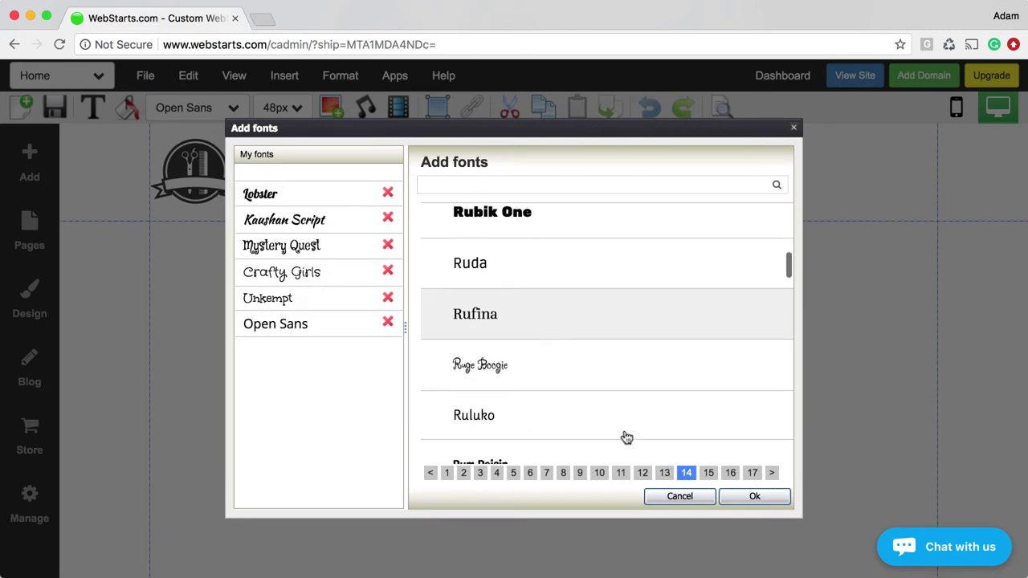
pyautogui.scroll(-10, 623, 437)
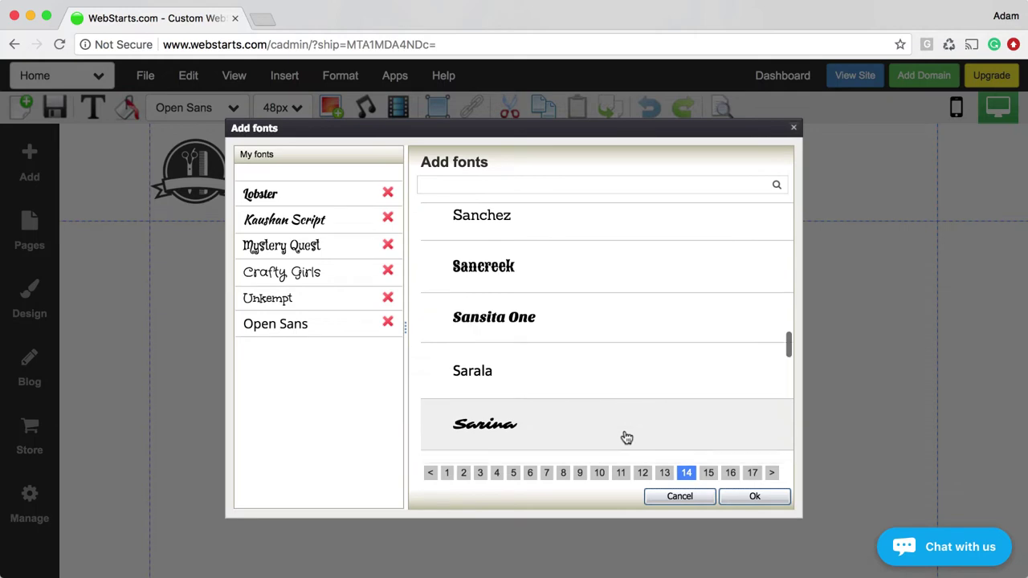
pyautogui.click(642, 290)
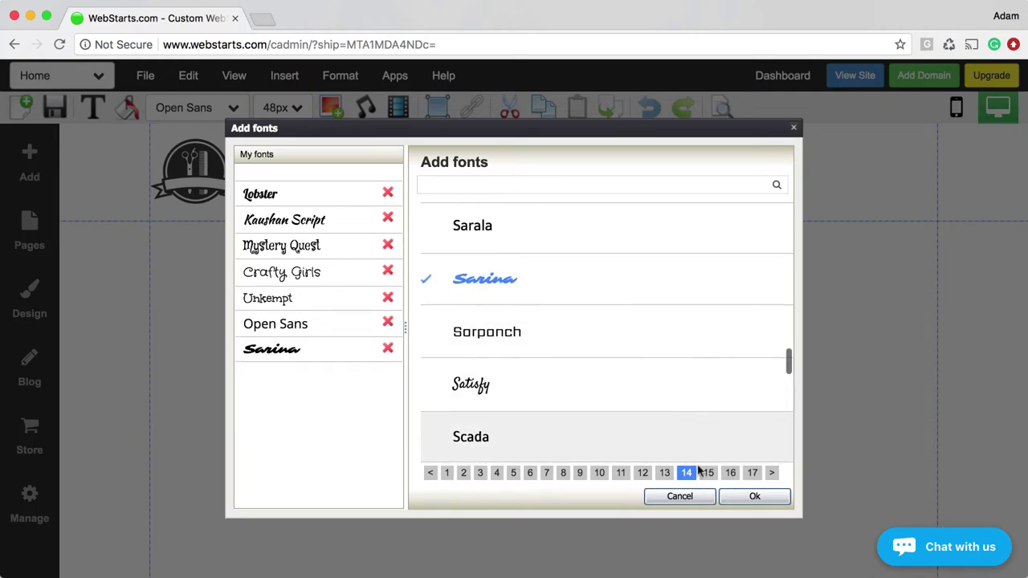
# Add the Satisfy font to My fonts as well and confirm the added fonts.
pyautogui.scroll(-4, 562, 415)
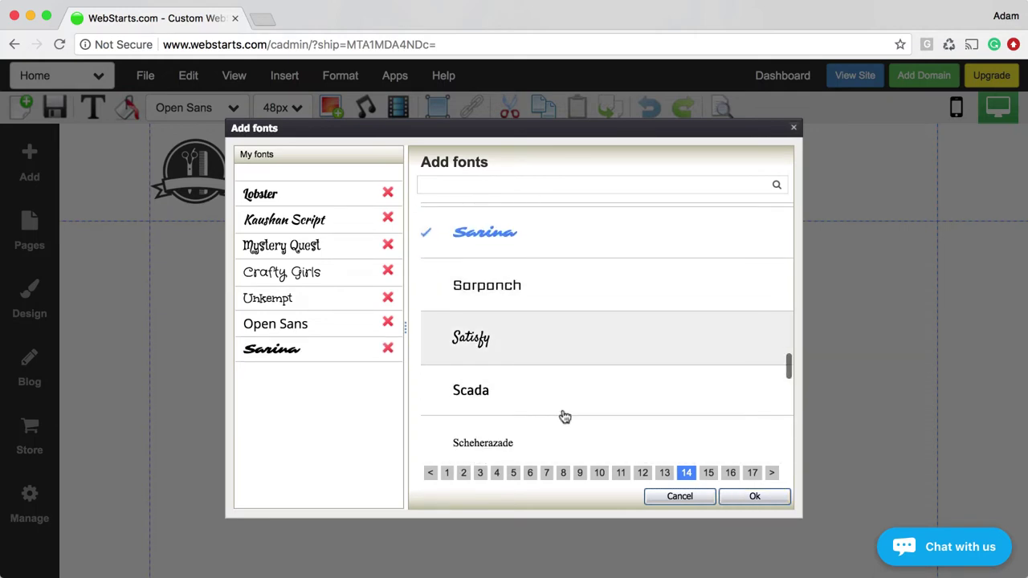
pyautogui.click(552, 261)
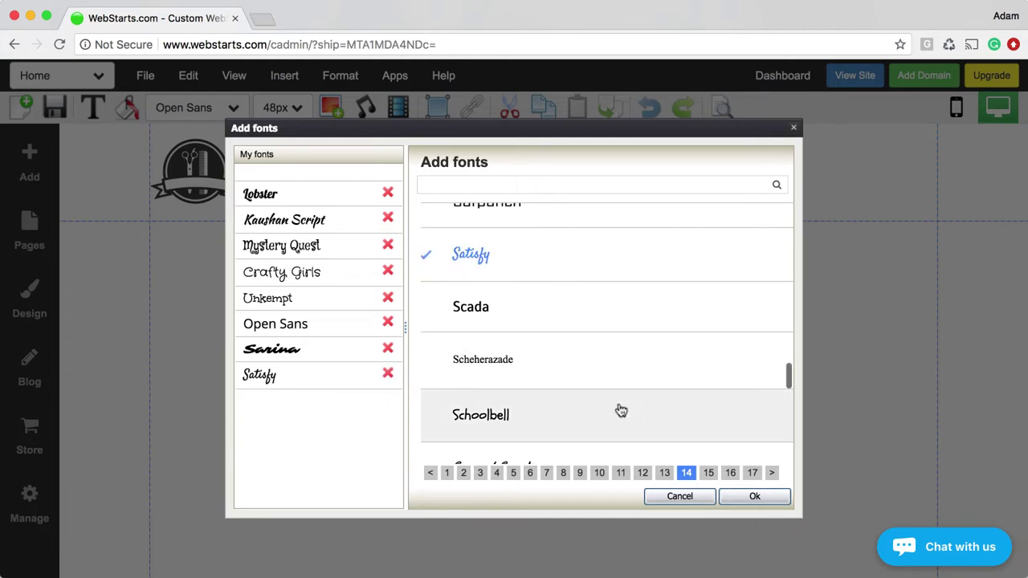
pyautogui.click(755, 496)
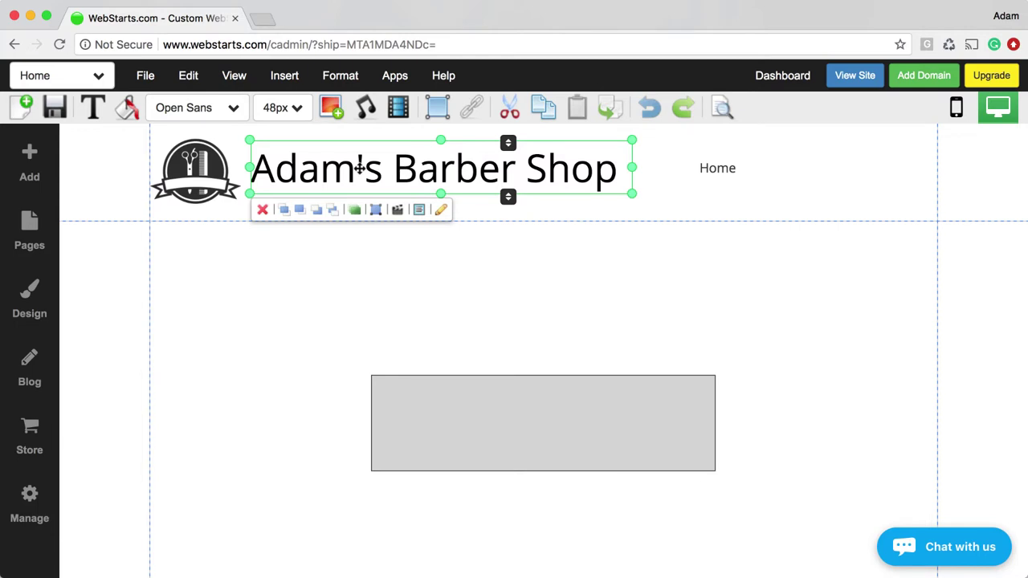
# Set the font of the site's Heading L text style to Sarina in the design settings.
pyautogui.click(30, 305)
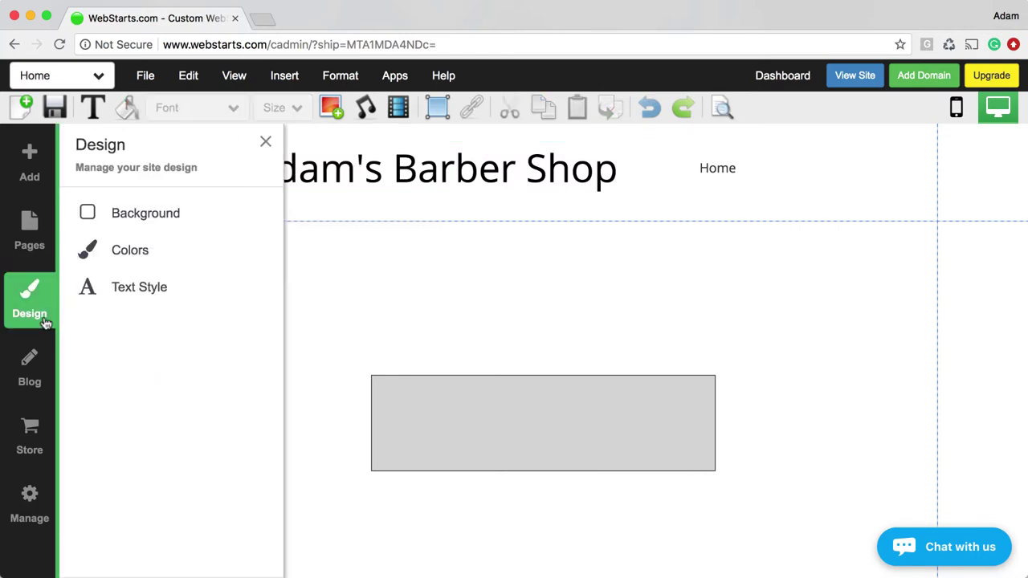
pyautogui.click(112, 296)
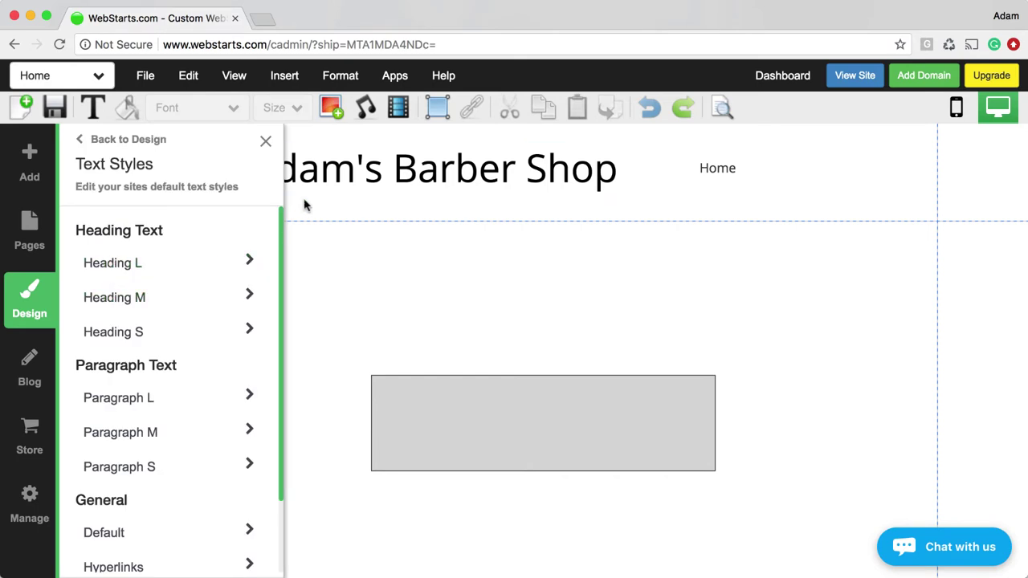
pyautogui.click(182, 266)
pyautogui.click(181, 263)
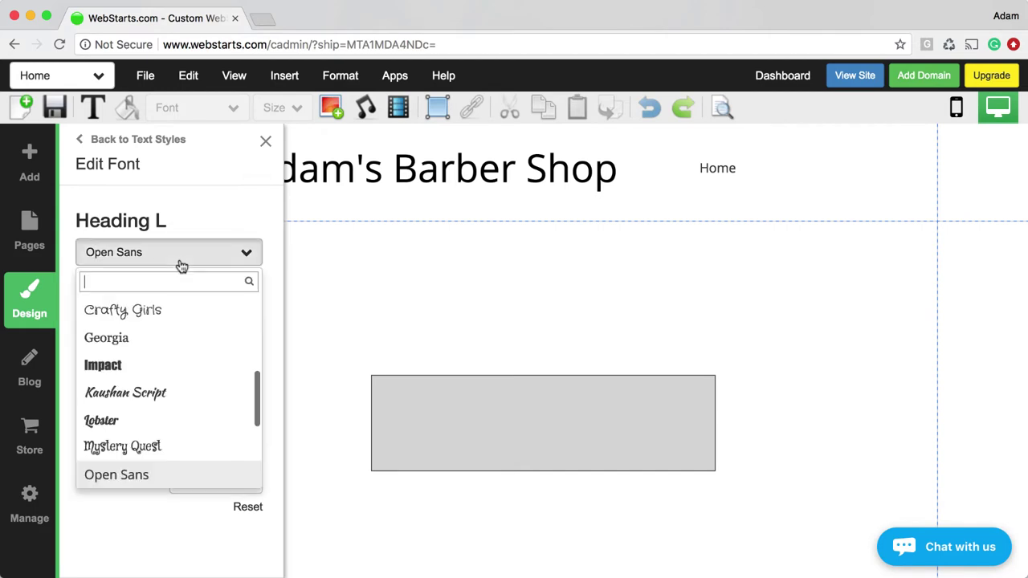
pyautogui.scroll(-3, 180, 378)
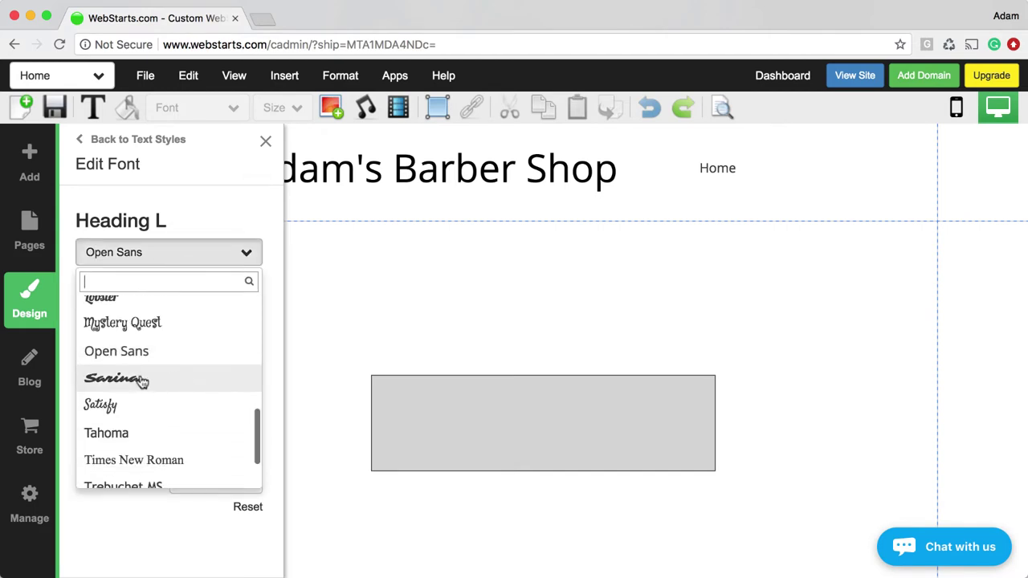
pyautogui.click(142, 381)
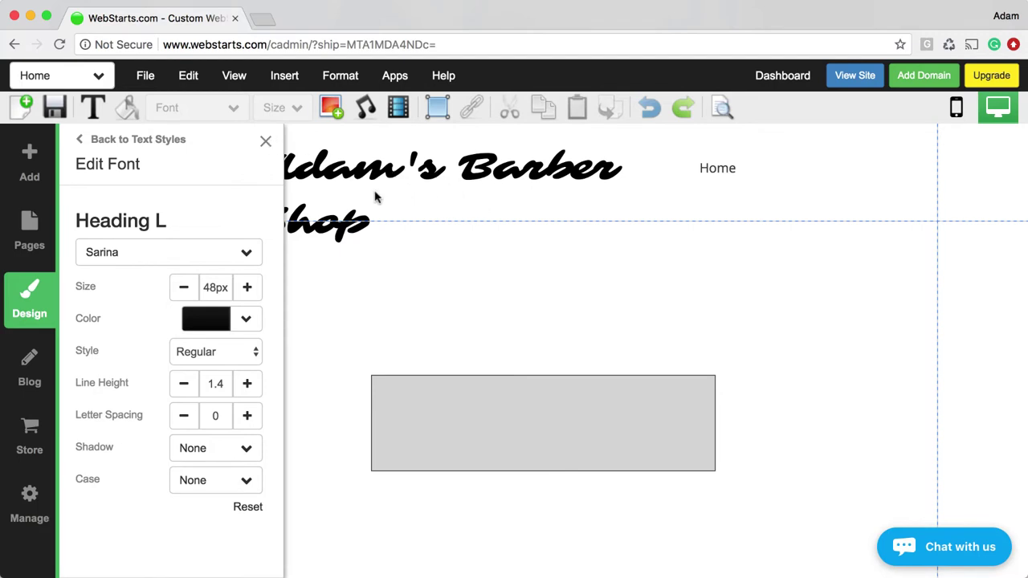
# Reduce the Heading L size to 36px so the company name fits on one line, and close the design settings.
pyautogui.click(184, 287)
pyautogui.click(184, 287)
pyautogui.click(184, 287)
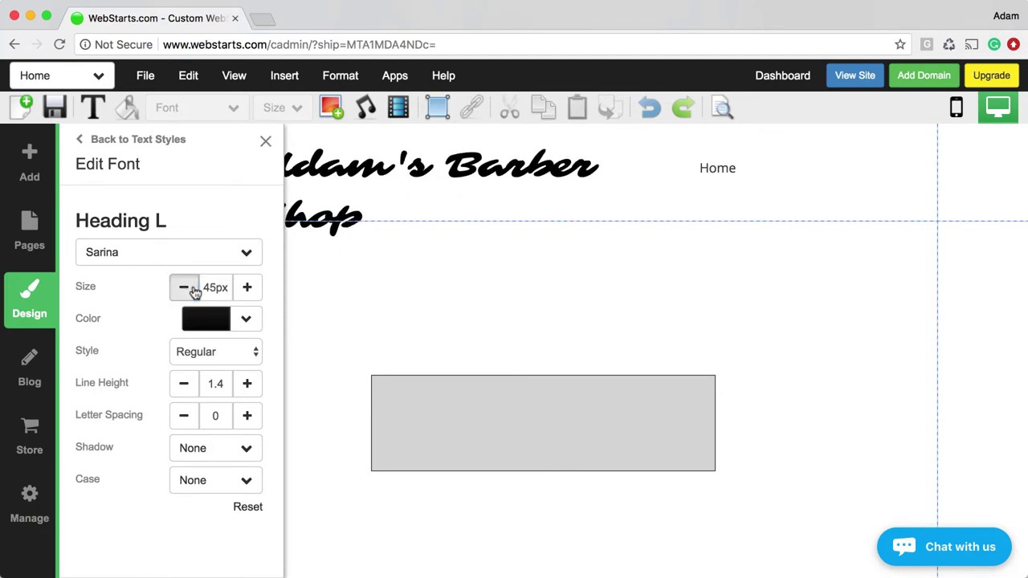
pyautogui.click(184, 287)
pyautogui.click(184, 287)
pyautogui.click(184, 286)
pyautogui.click(184, 287)
pyautogui.click(184, 287)
pyautogui.click(184, 287)
pyautogui.click(184, 287)
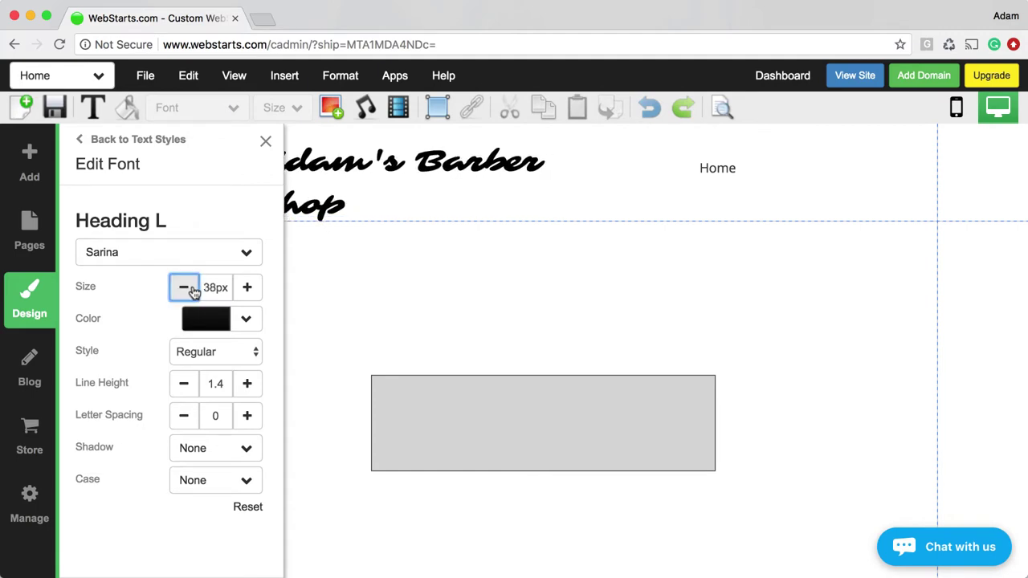
pyautogui.click(184, 287)
pyautogui.click(184, 287)
pyautogui.click(382, 279)
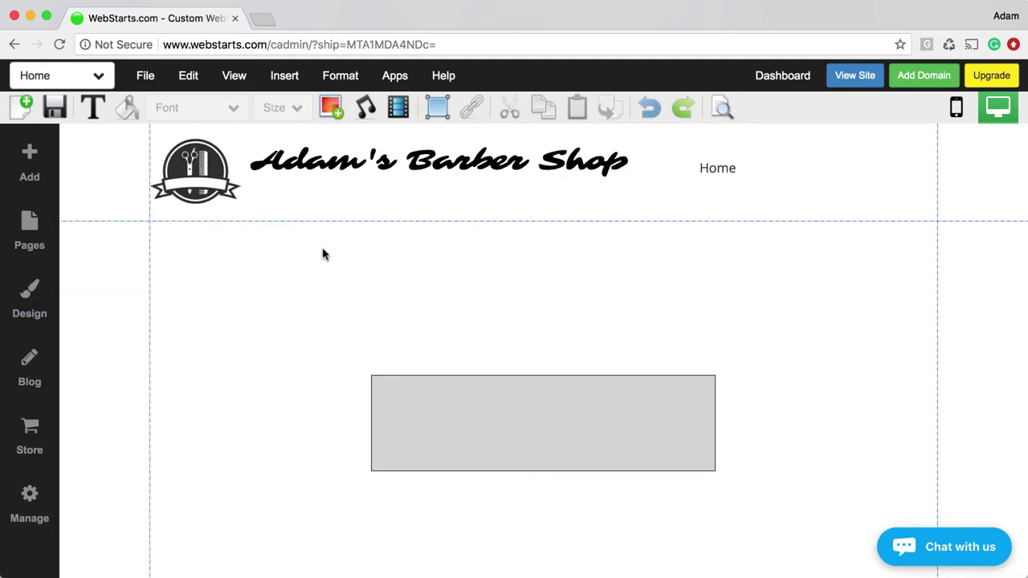
# Move the company name slightly down in the header, vertically centred with the logo and the Home menu item.
pyautogui.click(384, 161)
pyautogui.moveTo(440, 247); pyautogui.dragTo(419, 163)
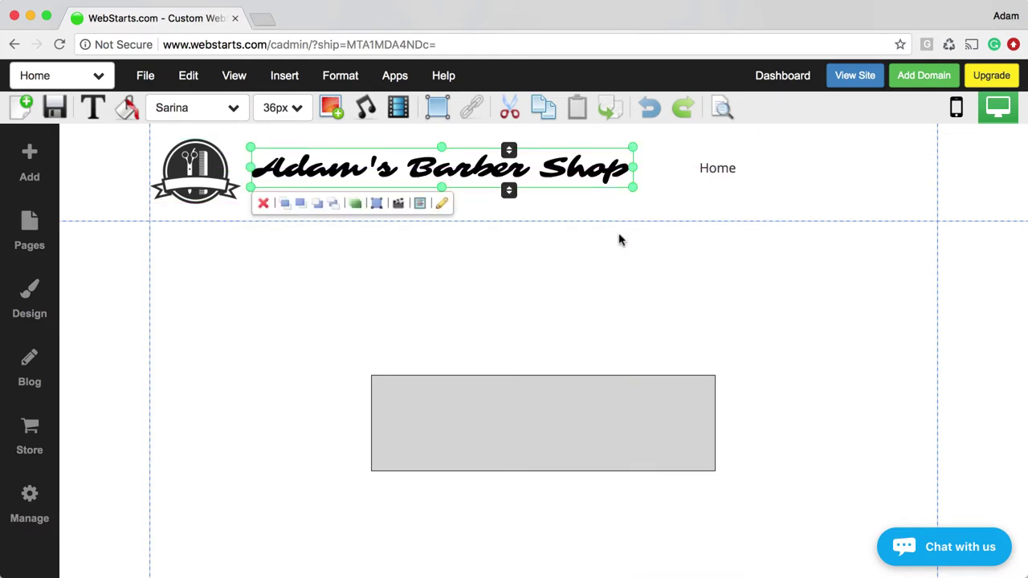
# Delete the grey placeholder box from the body of the Home page.
pyautogui.click(612, 264)
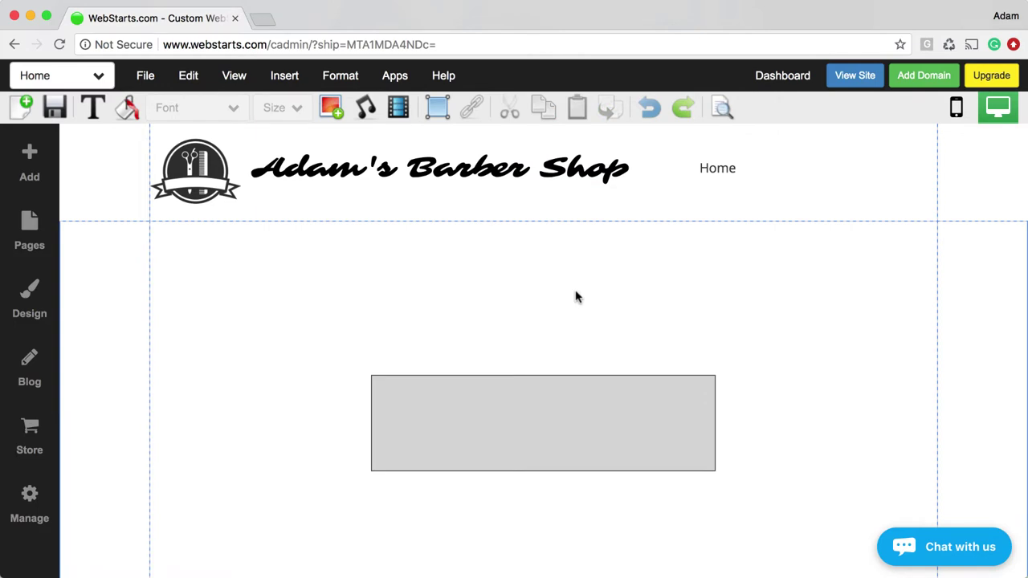
pyautogui.scroll(-2, 528, 324)
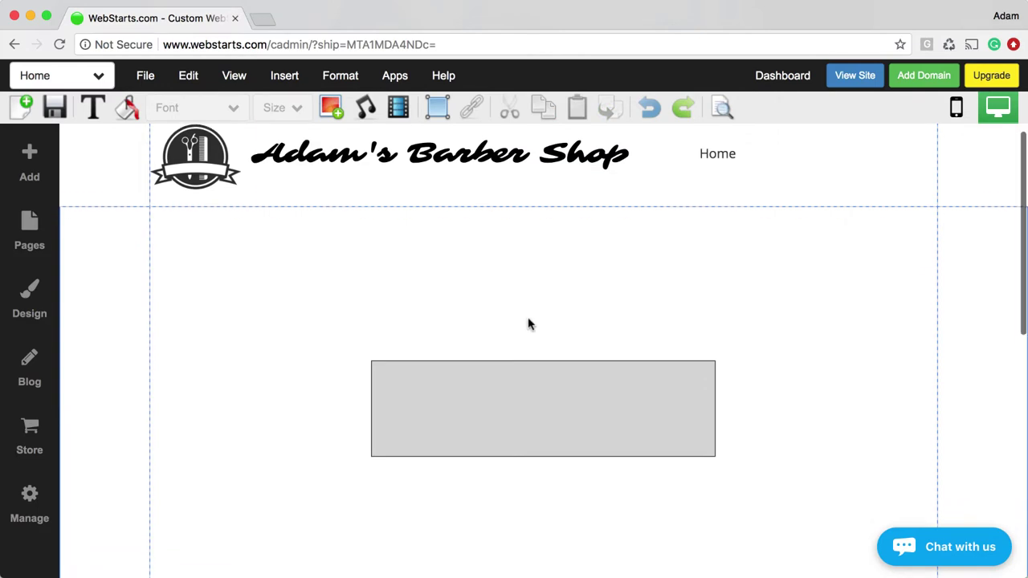
pyautogui.click(554, 364)
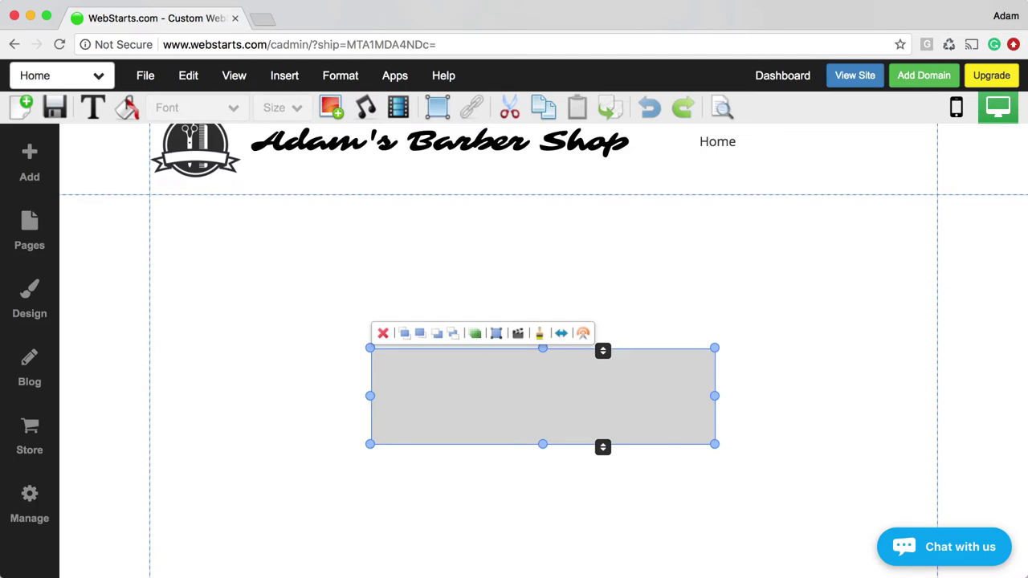
pyautogui.scroll(1, 586, 353)
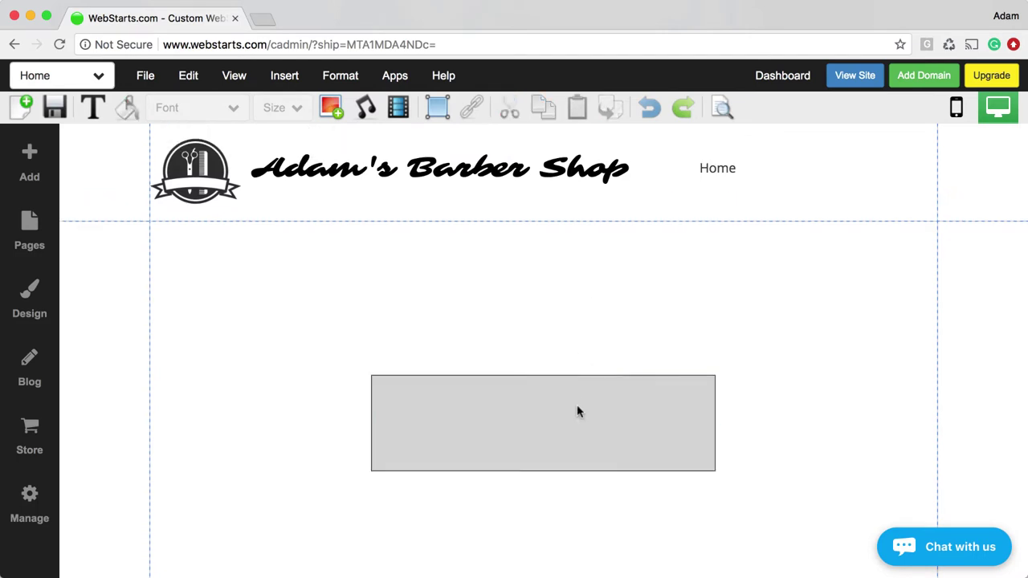
pyautogui.click(577, 411)
pyautogui.click(381, 359)
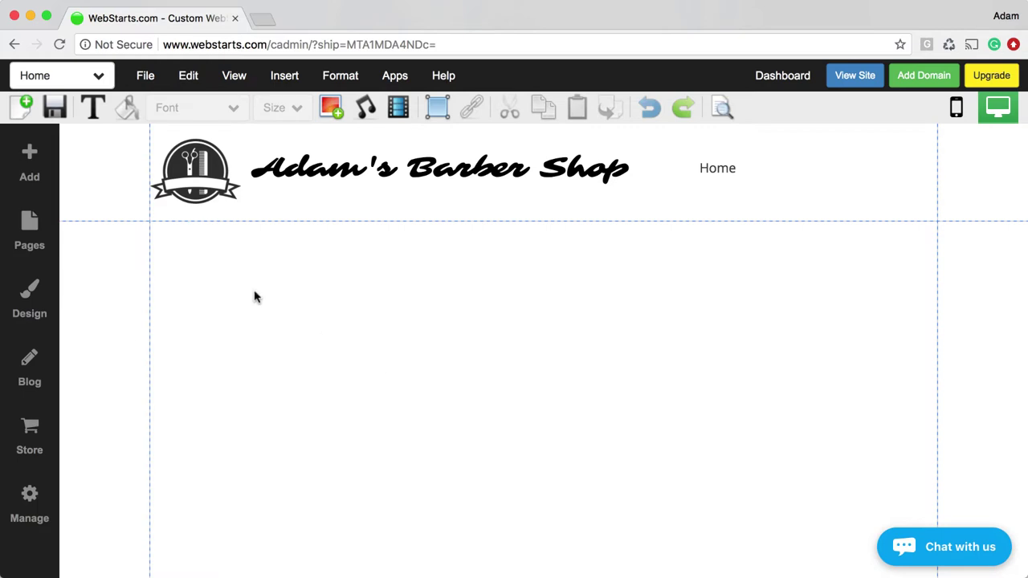
# Add a Heading M text below the header and widen its box to nearly the full content width.
pyautogui.click(34, 166)
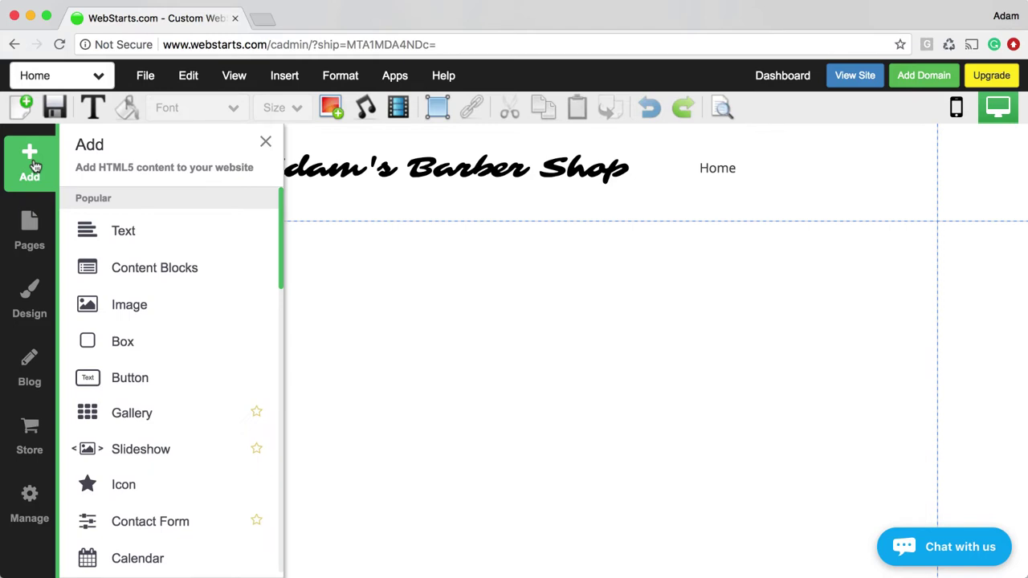
pyautogui.click(120, 233)
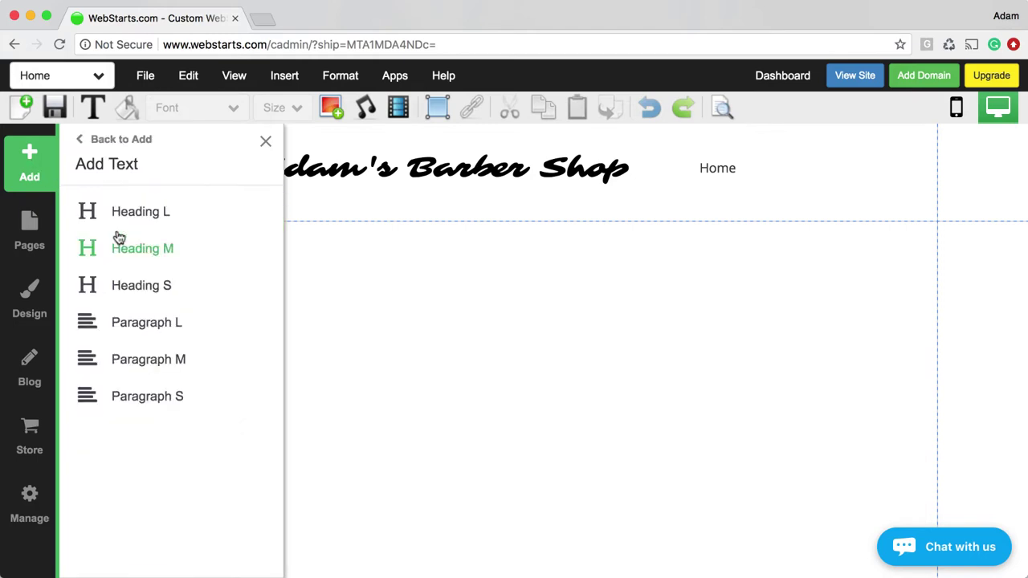
pyautogui.click(126, 248)
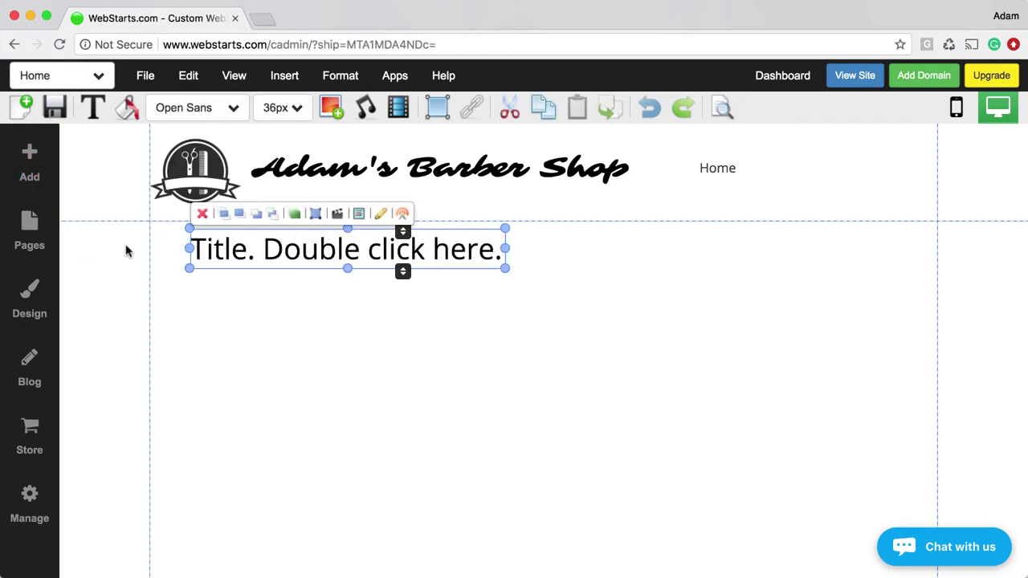
pyautogui.moveTo(258, 248); pyautogui.dragTo(452, 306)
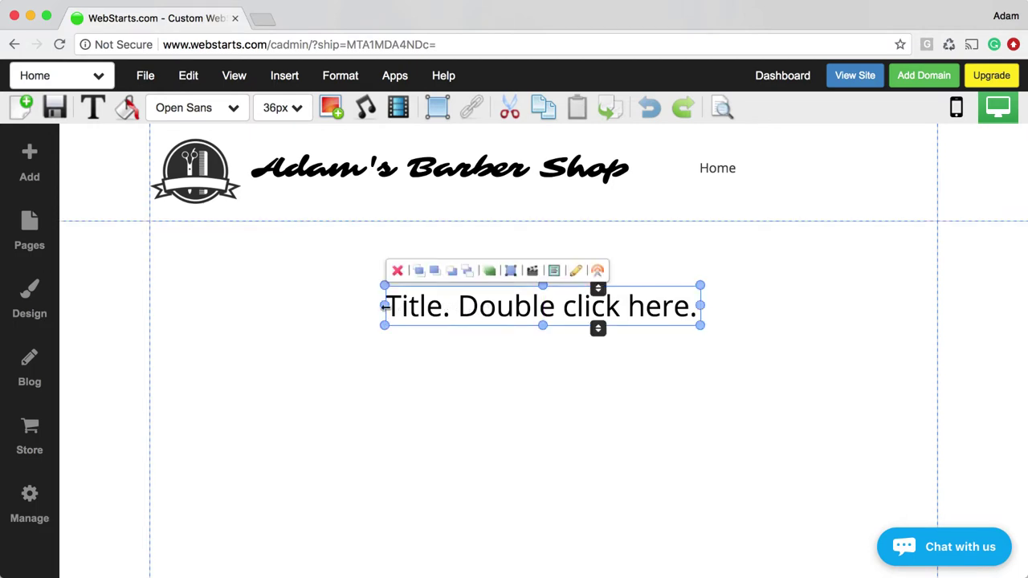
pyautogui.moveTo(384, 305); pyautogui.dragTo(197, 305)
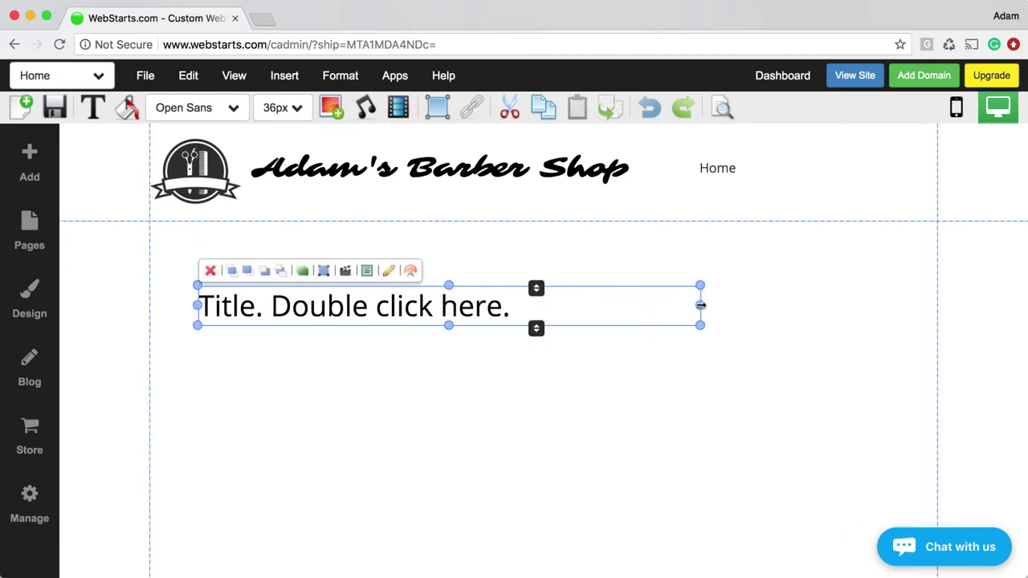
pyautogui.moveTo(701, 305); pyautogui.dragTo(909, 324)
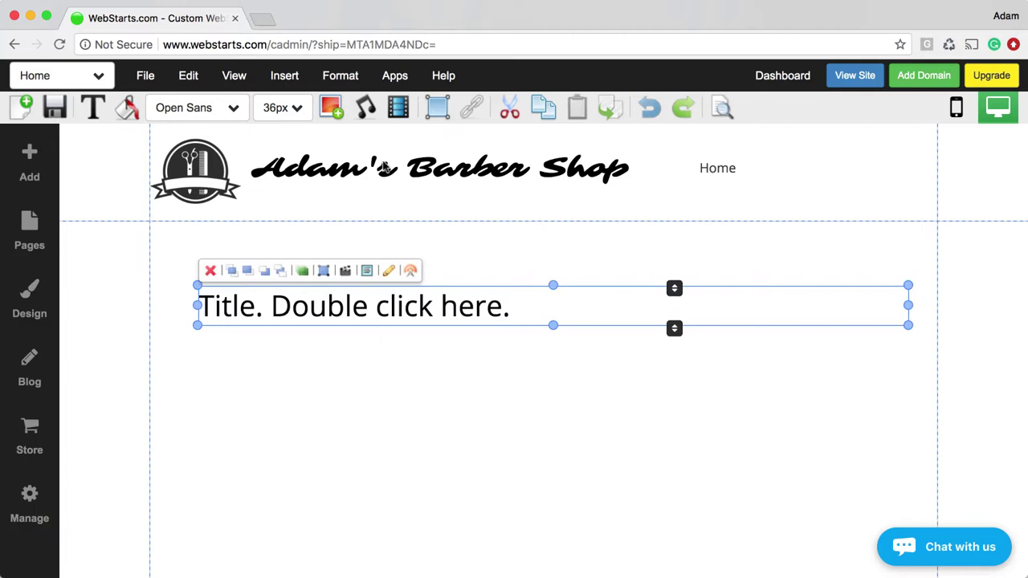
# Center-align the Heading M text and centre its box horizontally on the page.
pyautogui.click(340, 76)
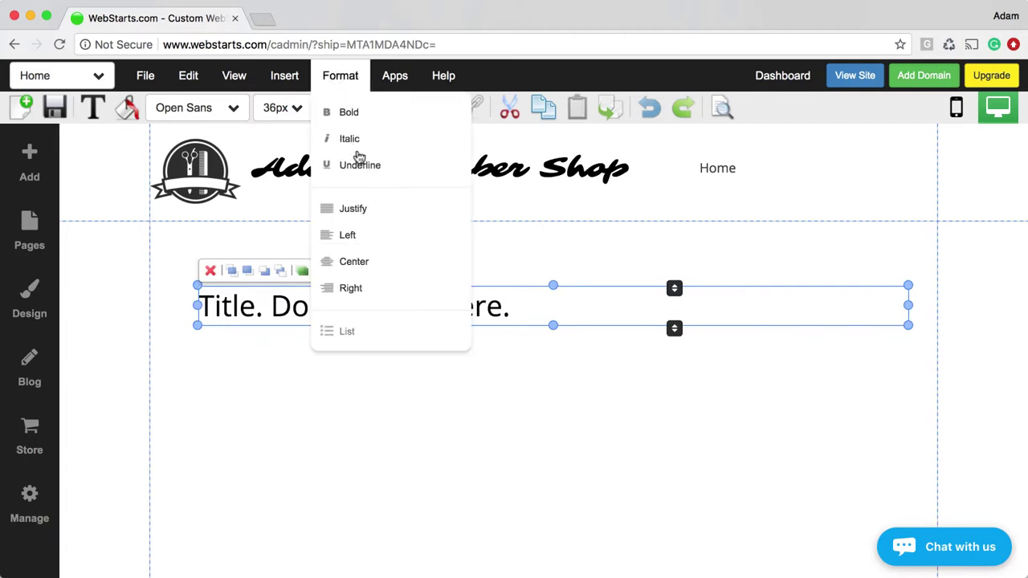
pyautogui.click(365, 262)
pyautogui.moveTo(480, 313)
pyautogui.mouseDown()
pyautogui.moveTo(490, 312)
pyautogui.moveTo(480, 311)
pyautogui.mouseUp()
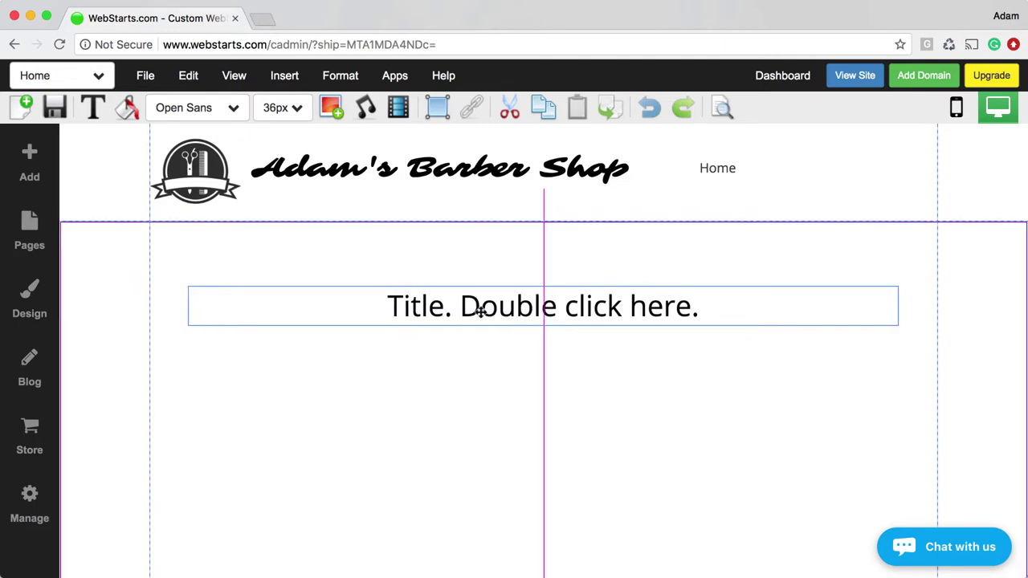
pyautogui.moveTo(480, 311); pyautogui.dragTo(480, 311)
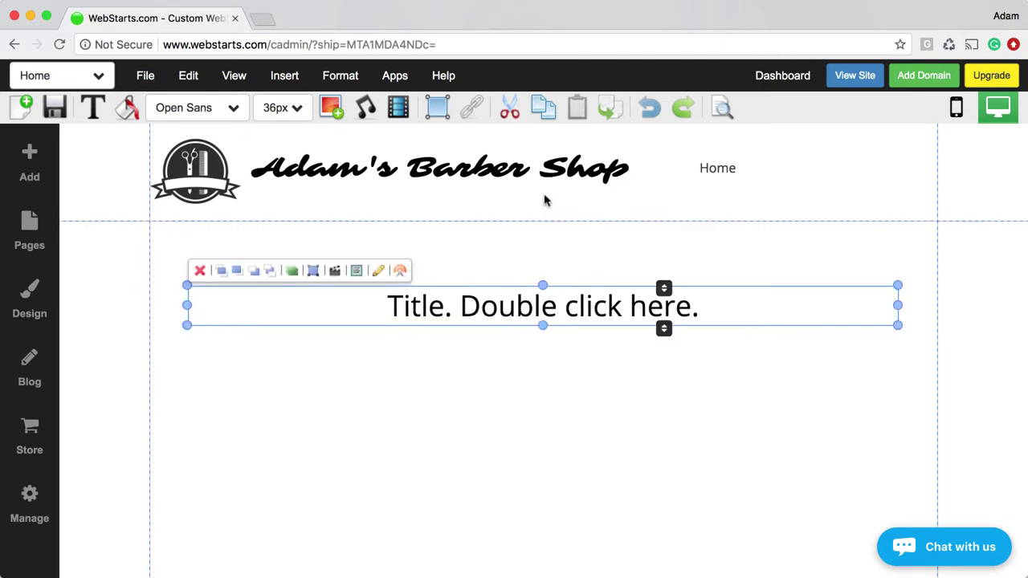
pyautogui.moveTo(562, 321); pyautogui.dragTo(563, 306)
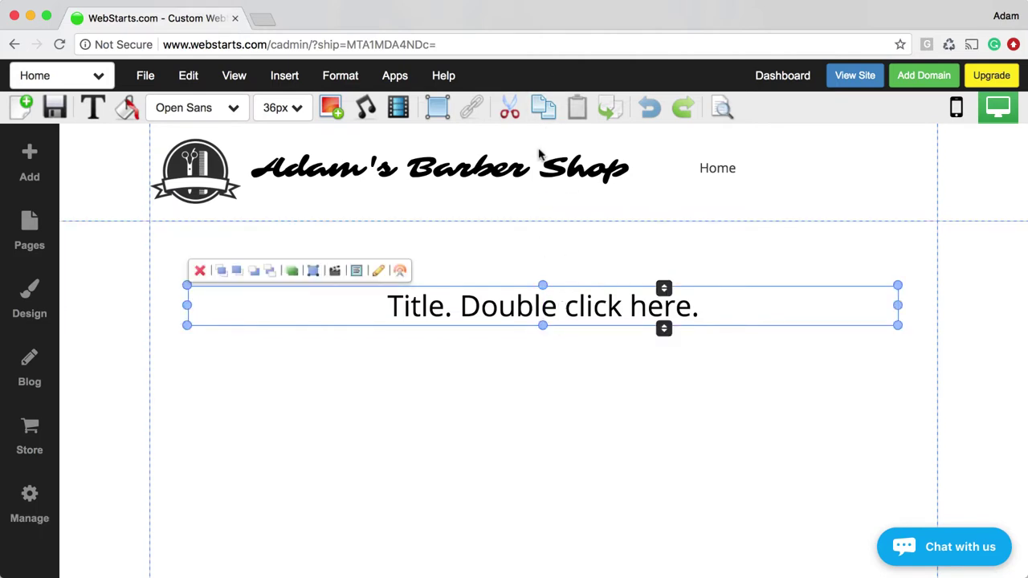
# Replace the heading's placeholder text with "Affordable and stylish haircuts by a pro" and close the text settings.
pyautogui.doubleClick(599, 307)
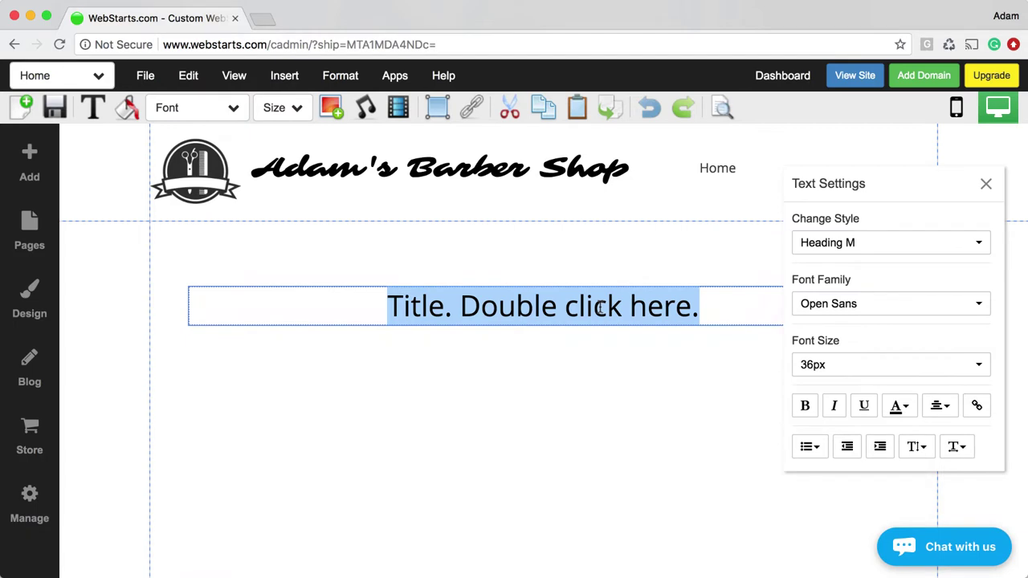
pyautogui.write('Af')
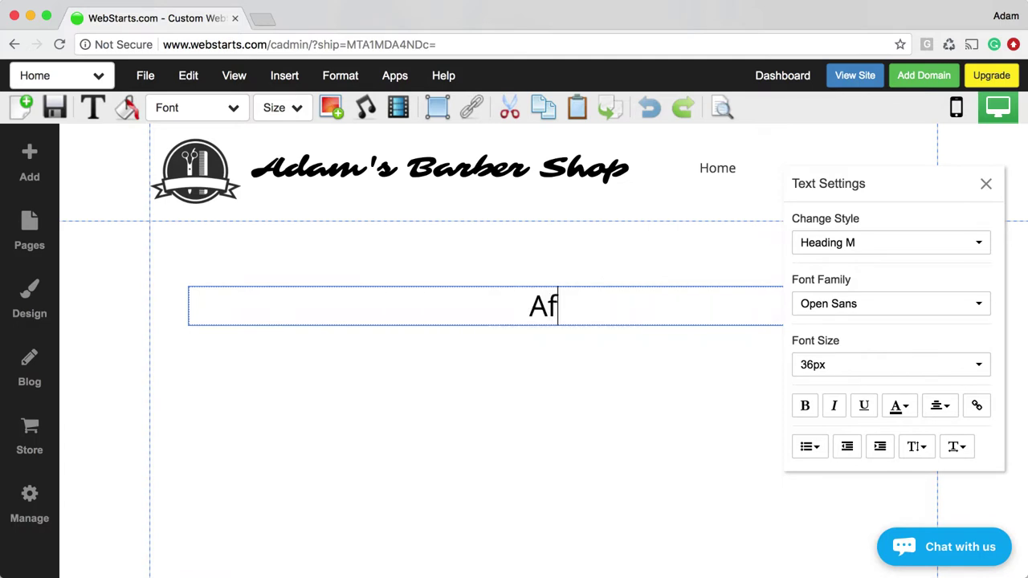
pyautogui.write('fordable')
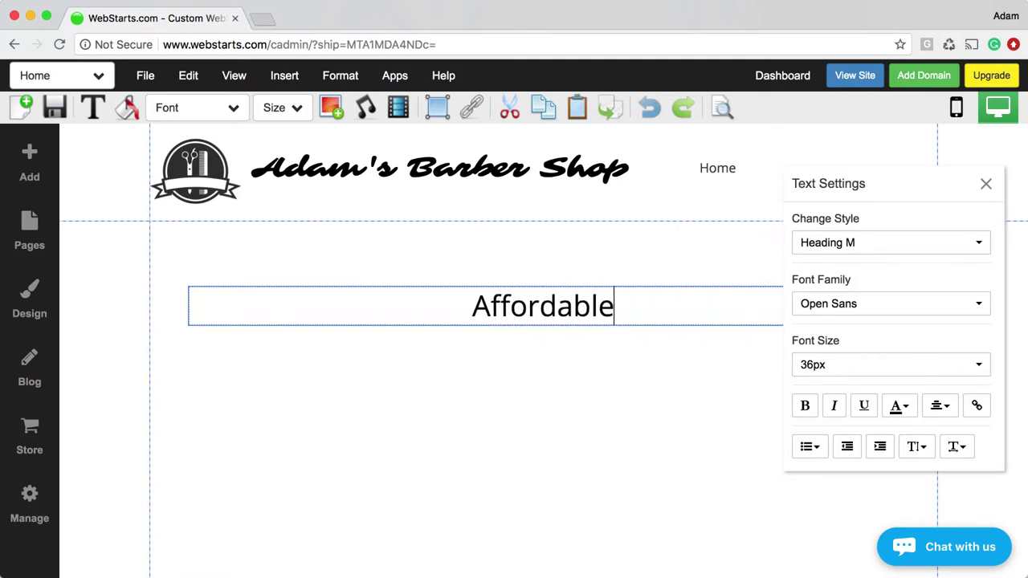
pyautogui.write(' and stylish ')
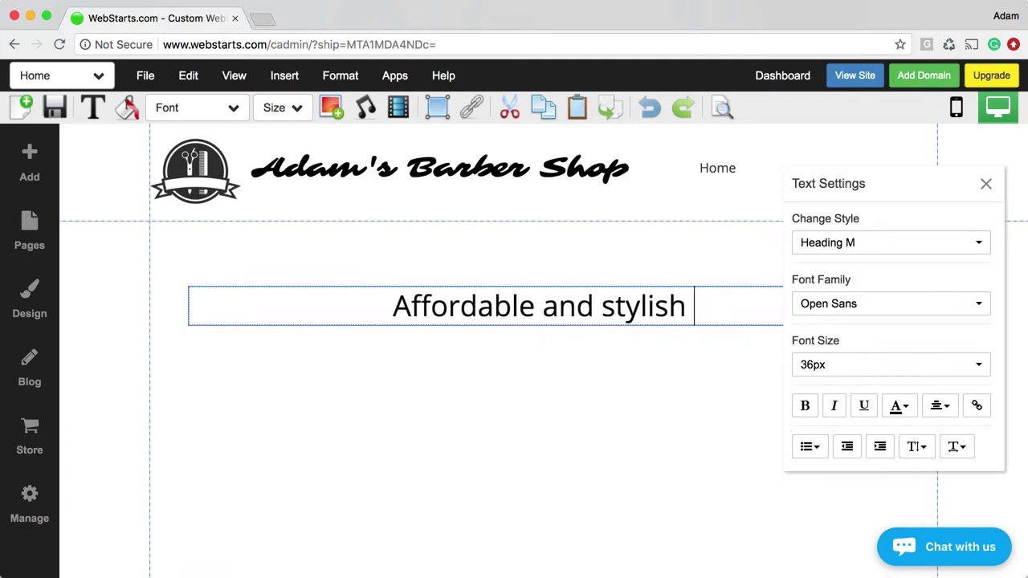
pyautogui.write('haircut')
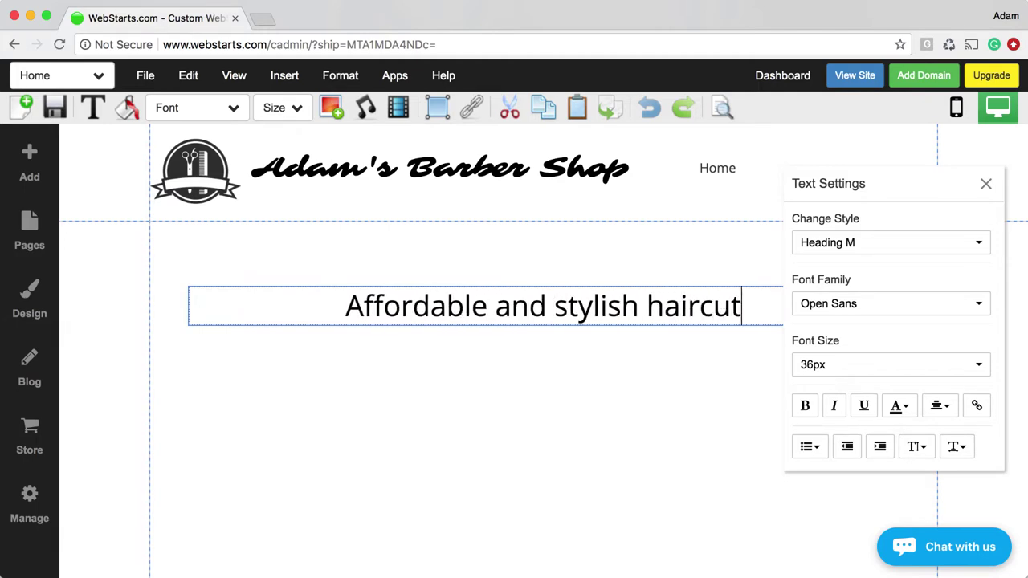
pyautogui.write('s by a')
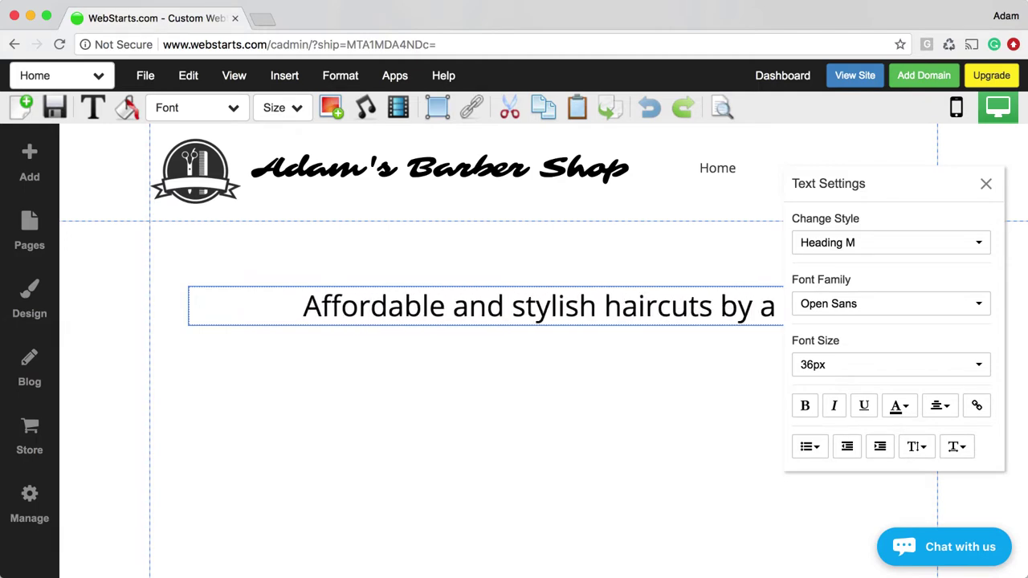
pyautogui.write(' pr')
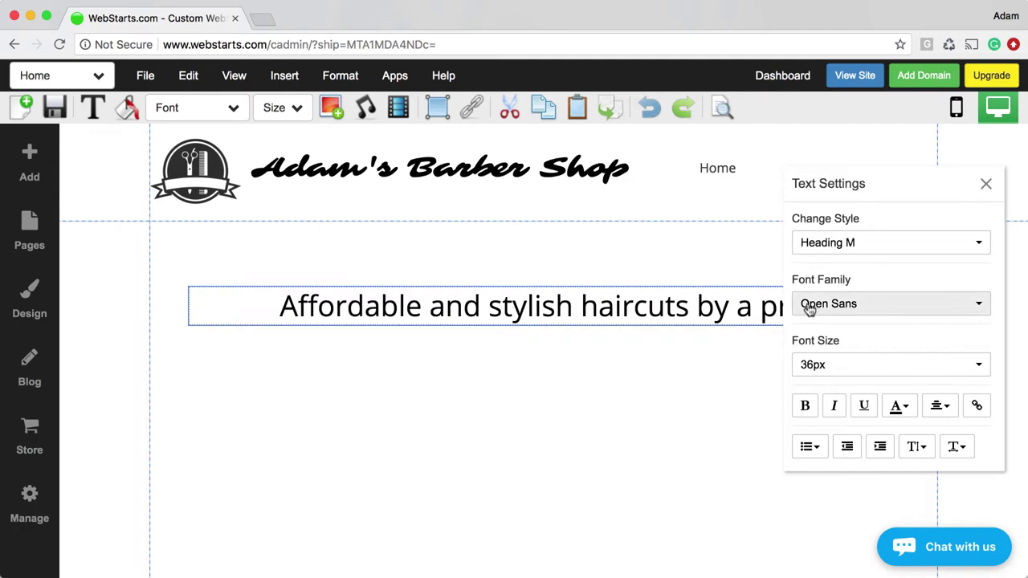
pyautogui.moveTo(765, 325); pyautogui.dragTo(645, 340)
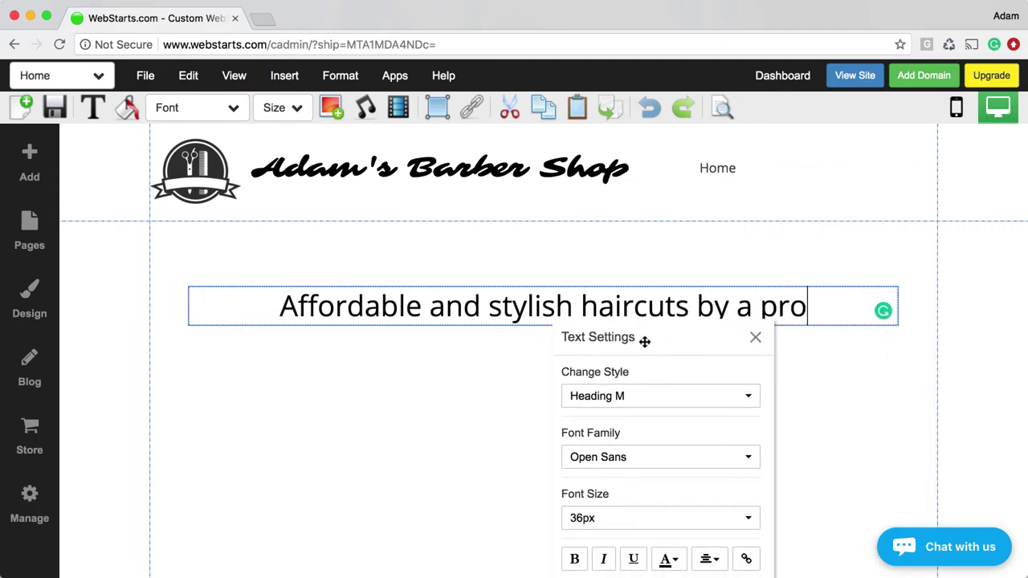
pyautogui.click(760, 339)
pyautogui.click(767, 361)
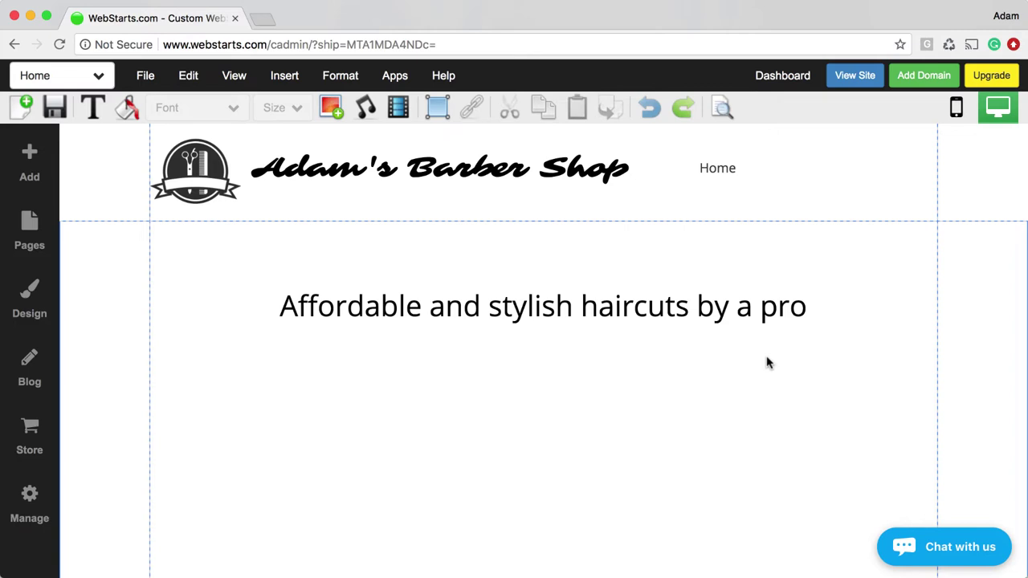
pyautogui.scroll(-3, 767, 363)
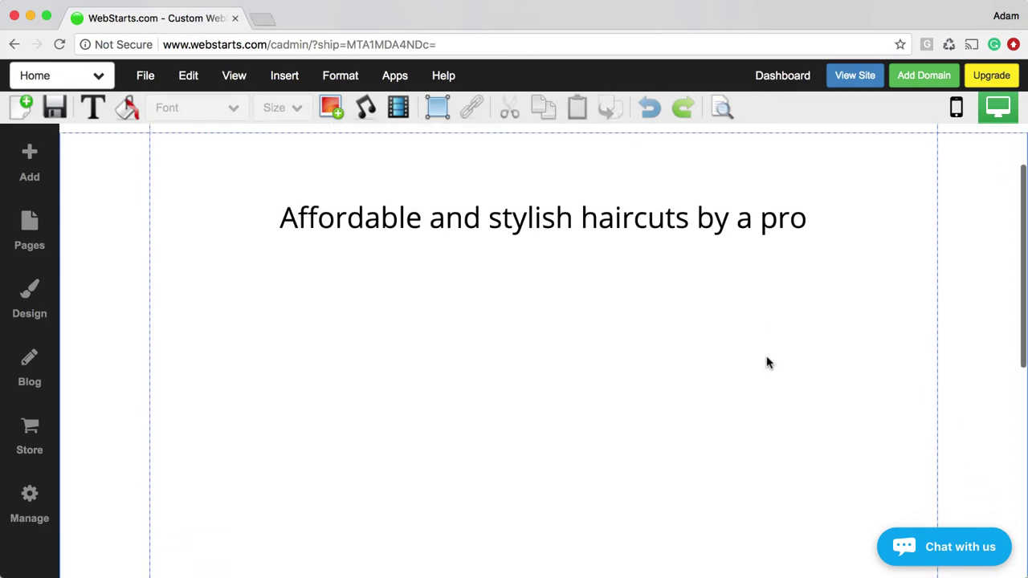
pyautogui.scroll(2, 767, 363)
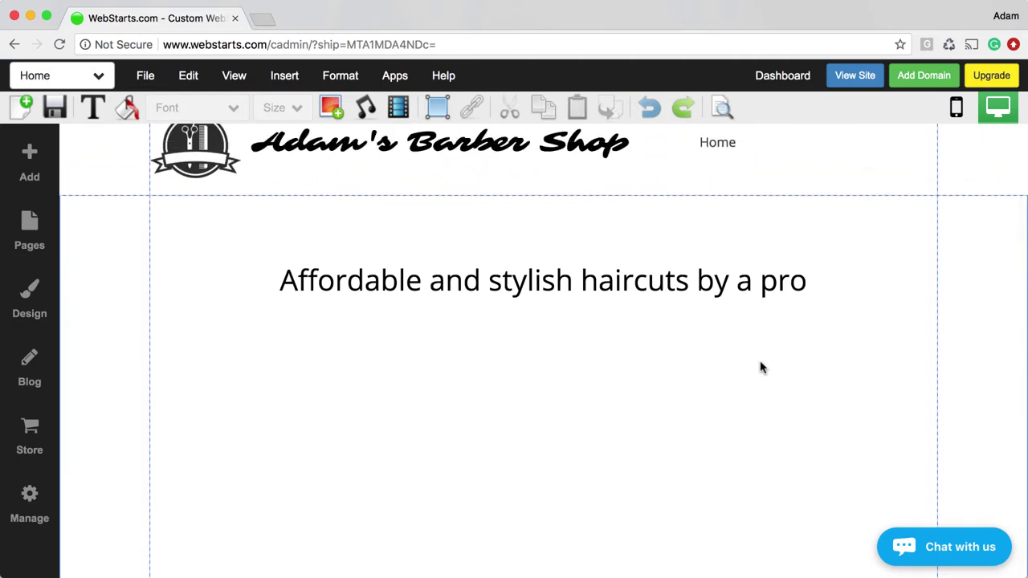
pyautogui.scroll(1, 763, 366)
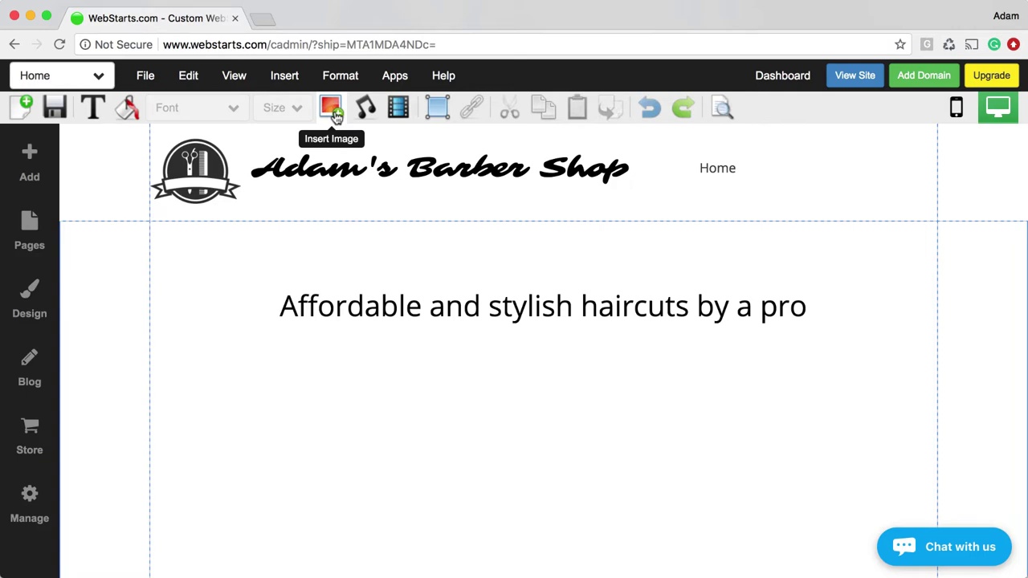
# Add an image to the Home page and search the stock photos for "barber".
pyautogui.click(44, 156)
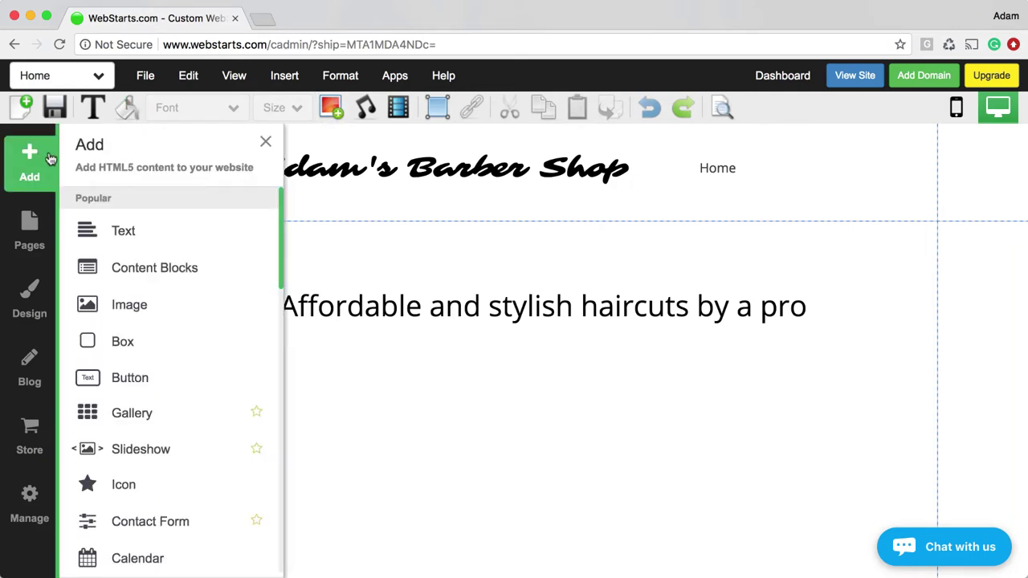
pyautogui.click(134, 312)
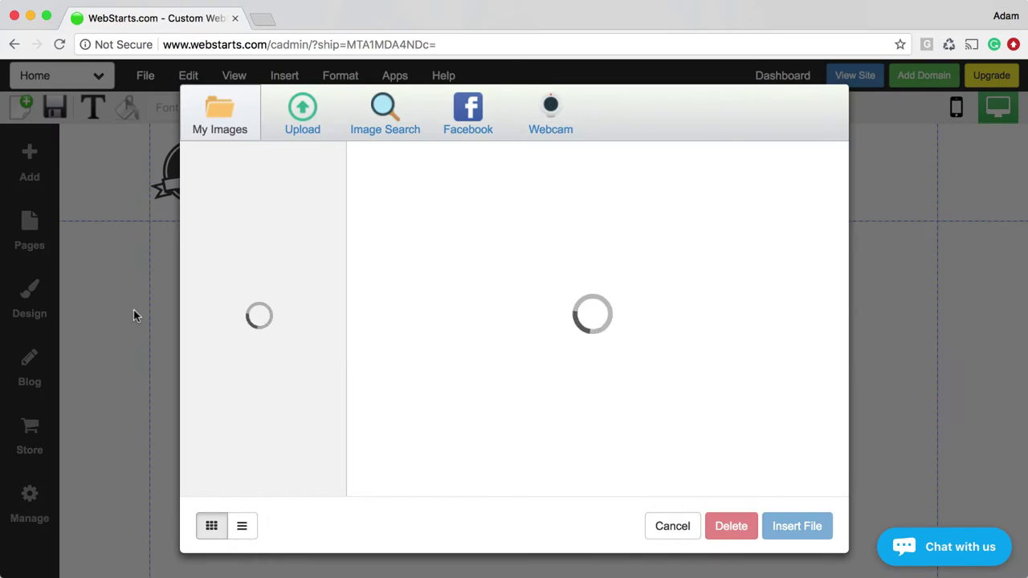
pyautogui.click(370, 135)
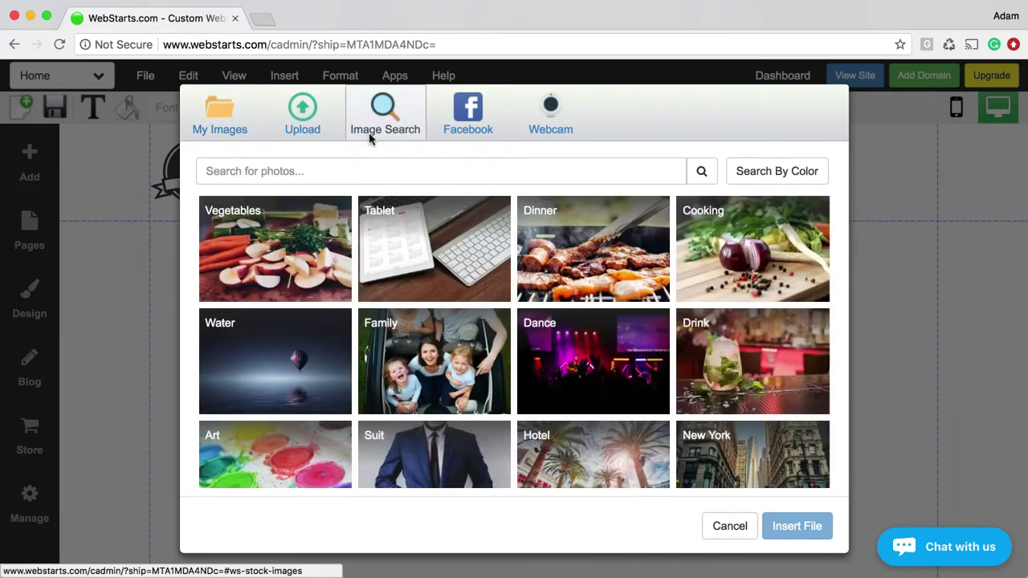
pyautogui.click(369, 171)
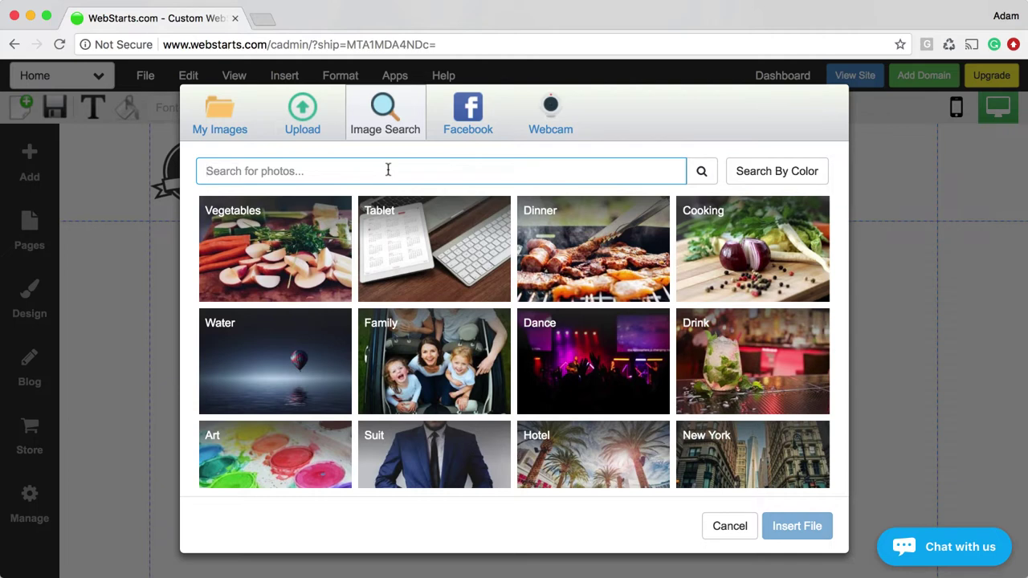
pyautogui.write('barber')
pyautogui.press('Return')
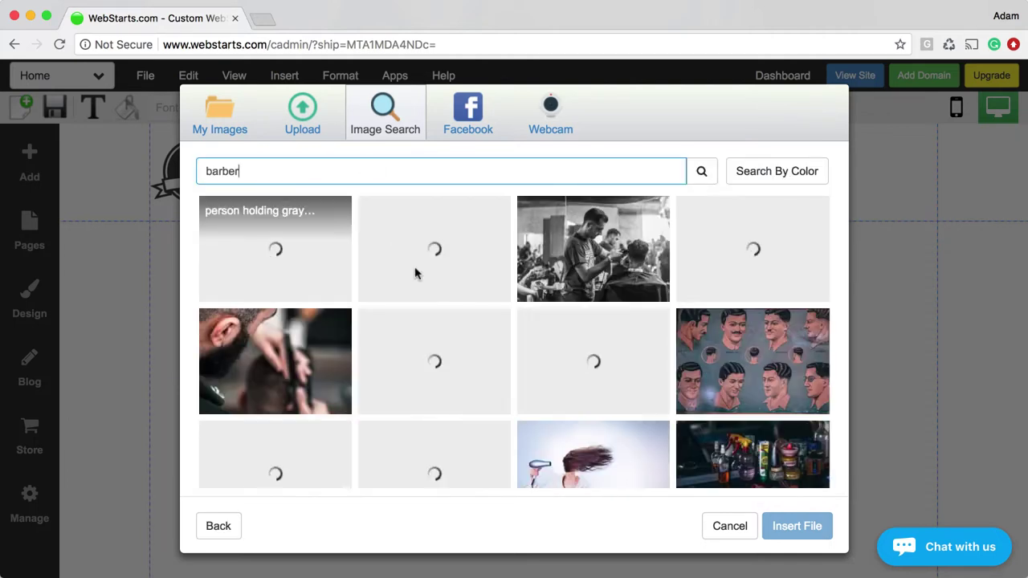
# Examine the barber stock photos for one that suits the Home page.
pyautogui.scroll(-2, 438, 277)
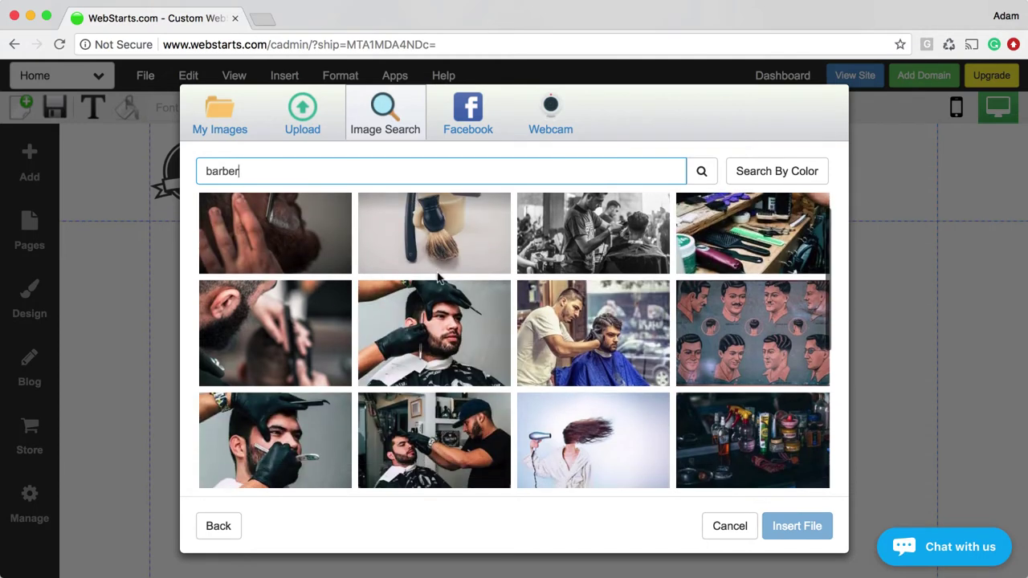
pyautogui.scroll(-4, 439, 278)
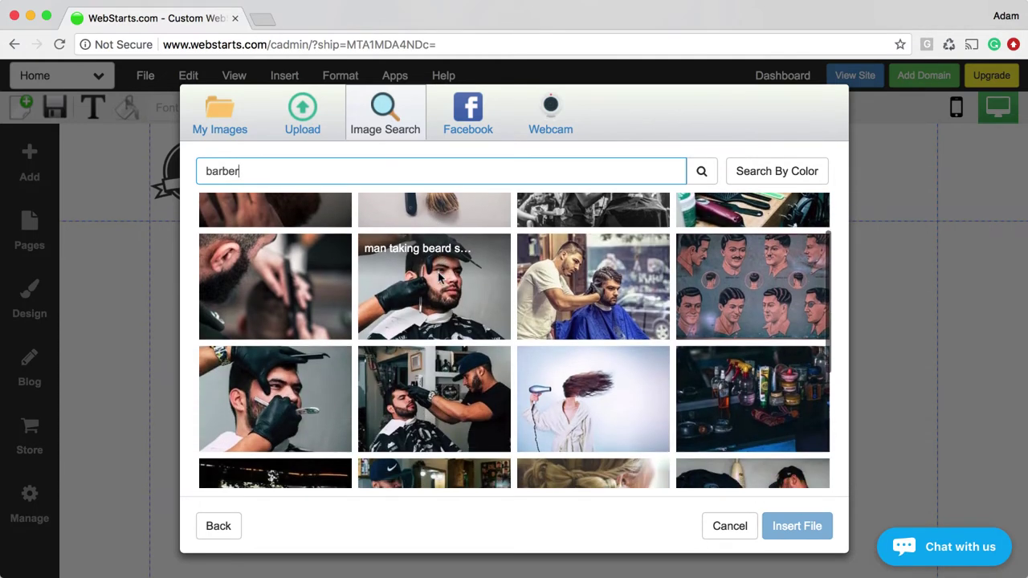
pyautogui.scroll(4, 440, 277)
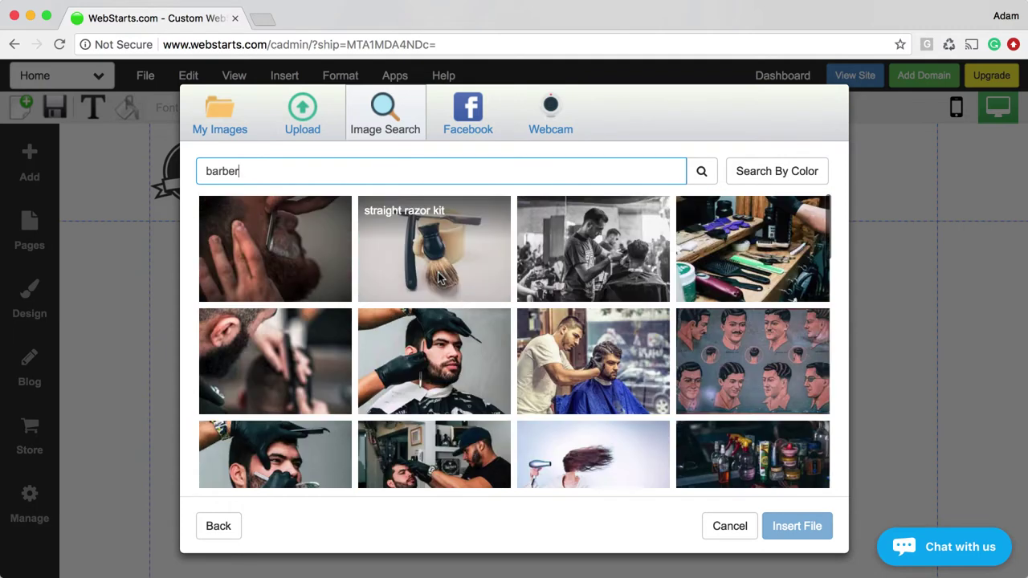
pyautogui.scroll(-2, 440, 277)
pyautogui.scroll(-7, 440, 277)
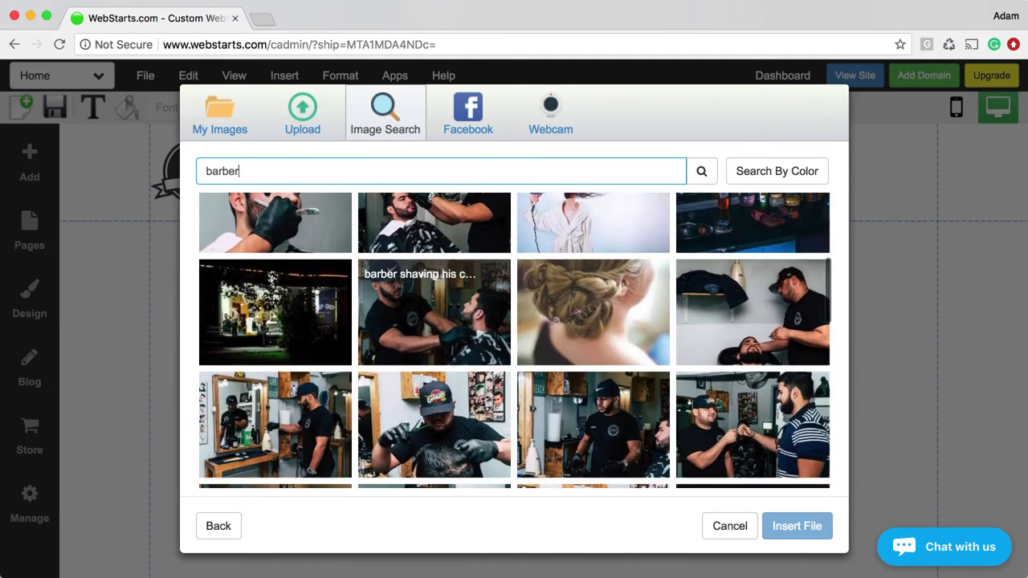
pyautogui.scroll(-6, 439, 277)
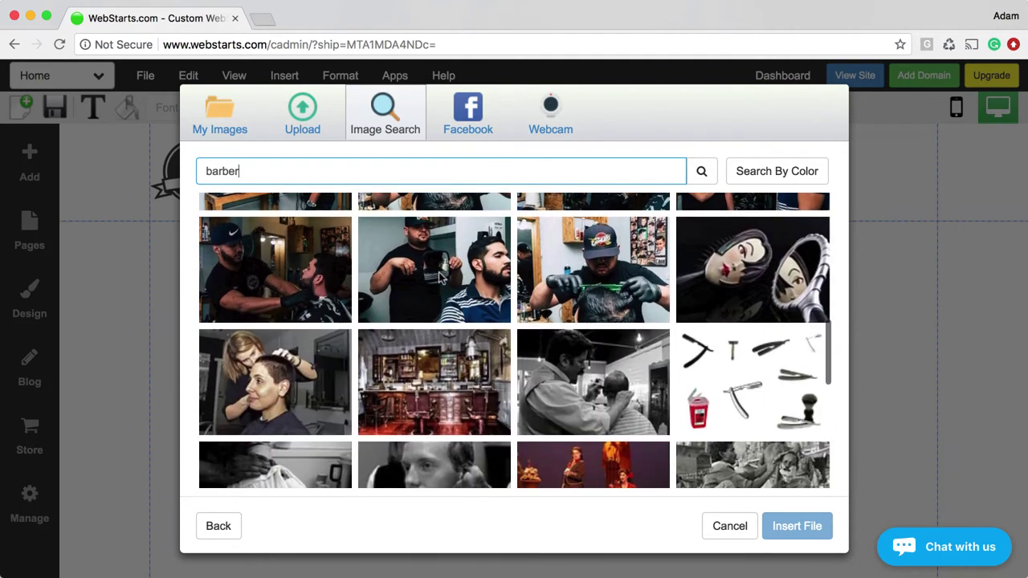
pyautogui.scroll(-7, 495, 323)
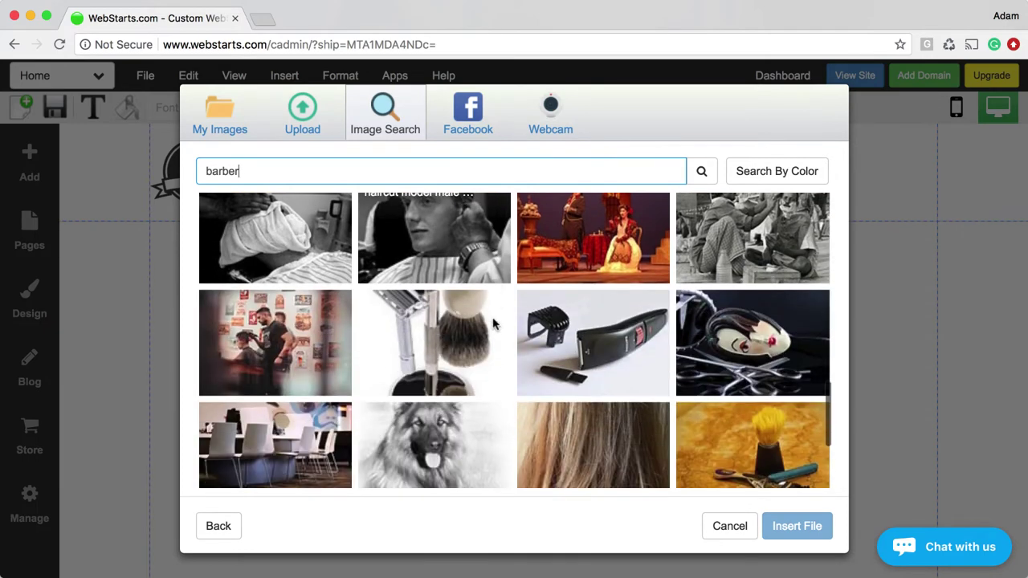
pyautogui.scroll(-8, 492, 323)
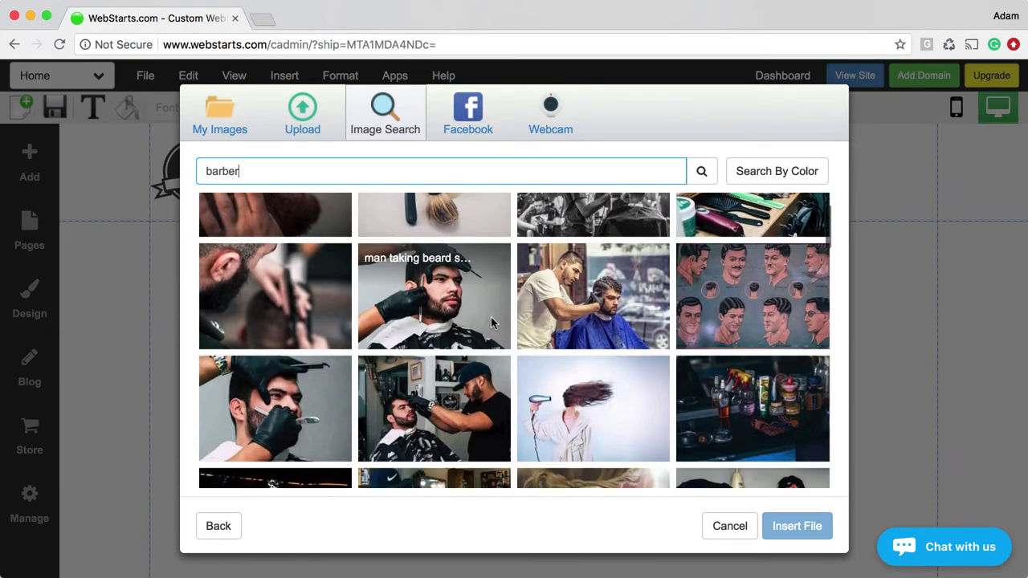
pyautogui.scroll(-8, 557, 432)
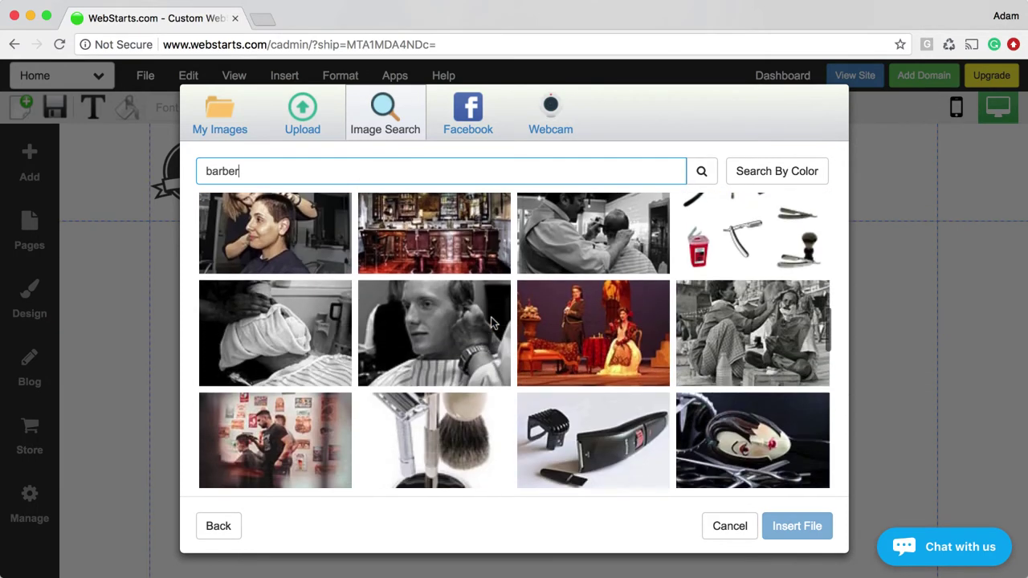
pyautogui.scroll(-8, 556, 430)
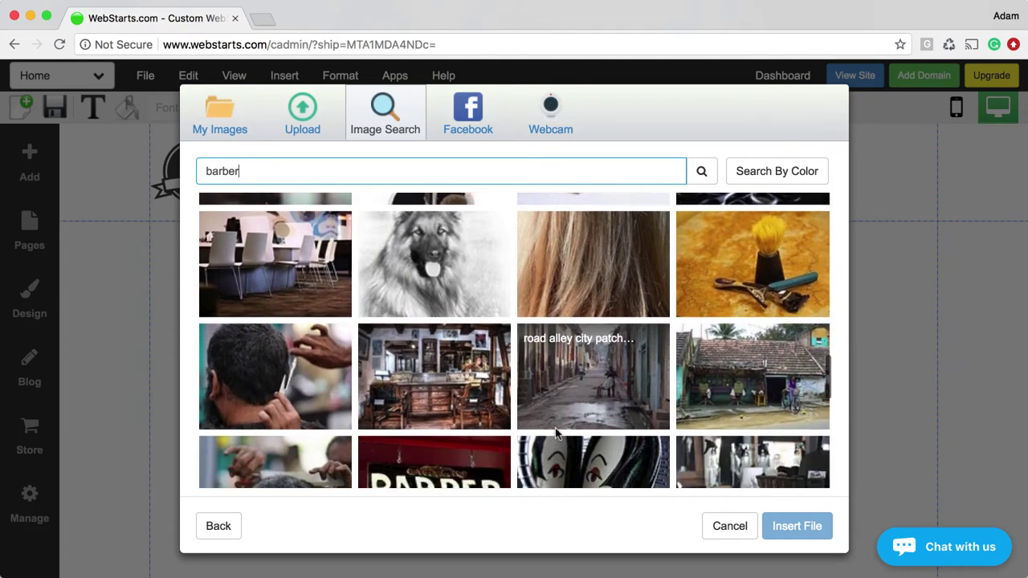
pyautogui.scroll(-5, 556, 430)
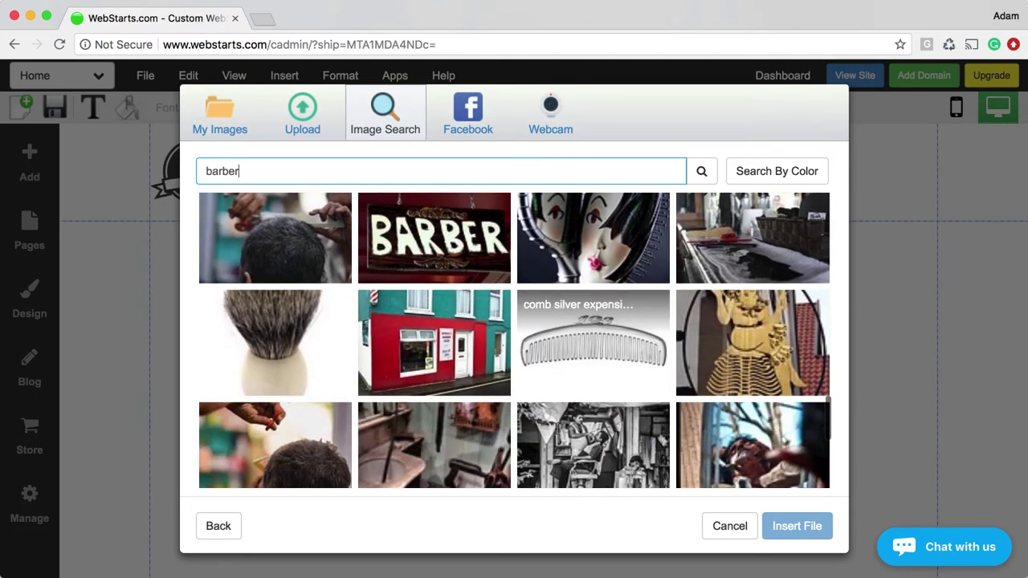
pyautogui.scroll(-6, 556, 432)
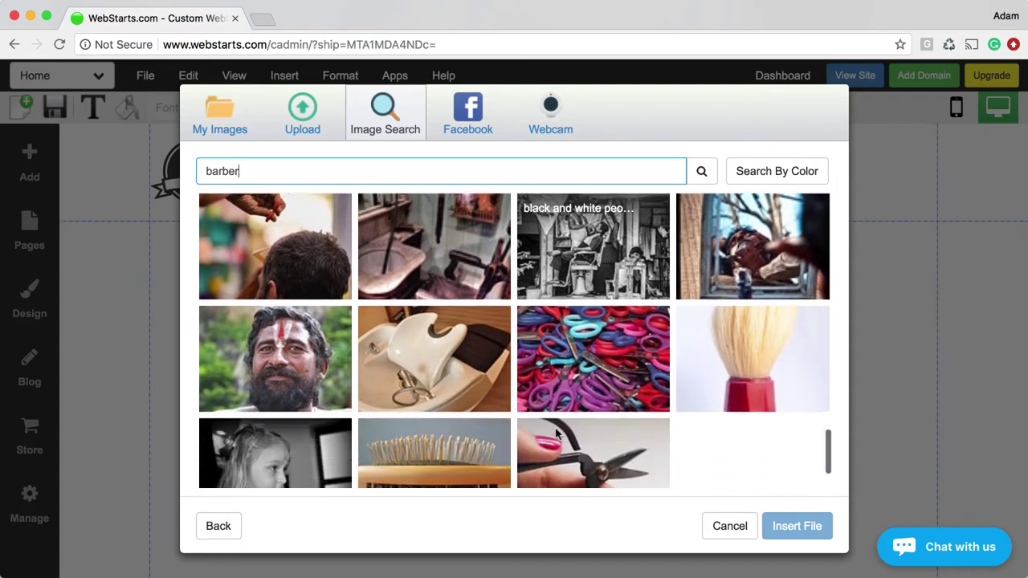
pyautogui.scroll(-4, 556, 432)
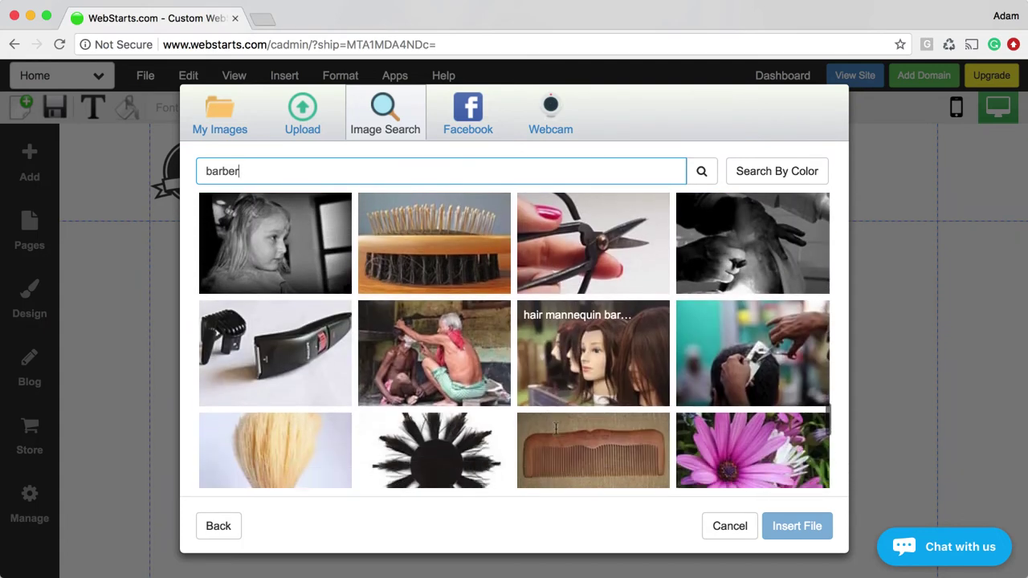
pyautogui.scroll(-8, 555, 430)
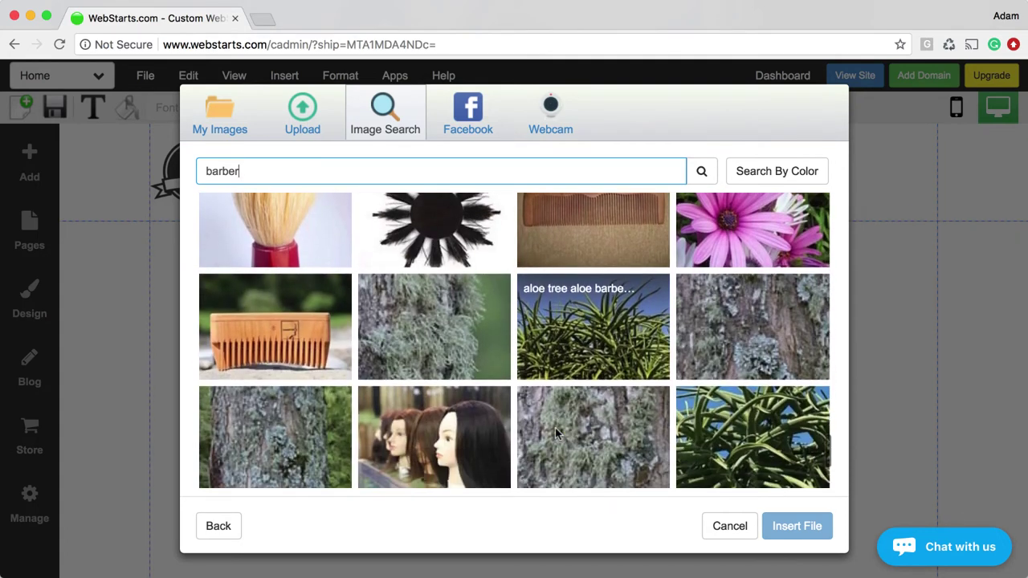
# Insert the "man cutting hair" stock photo into the Home page.
pyautogui.scroll(15, 559, 369)
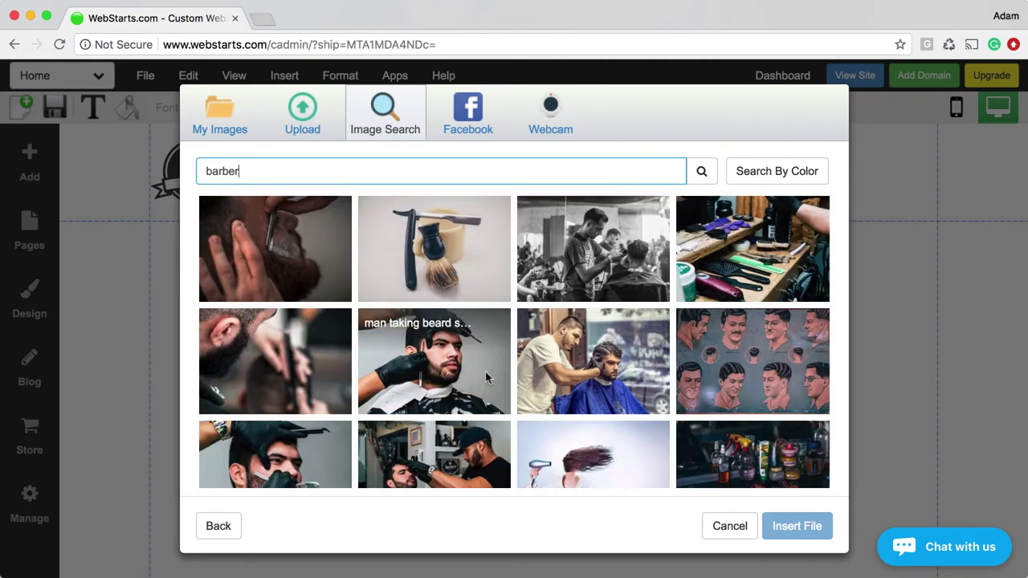
pyautogui.click(275, 387)
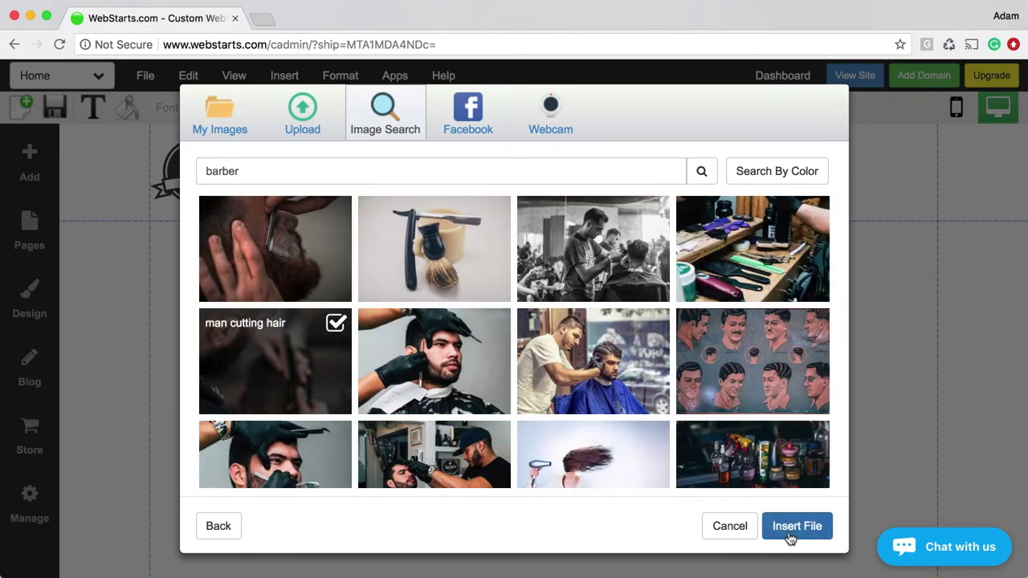
pyautogui.click(764, 532)
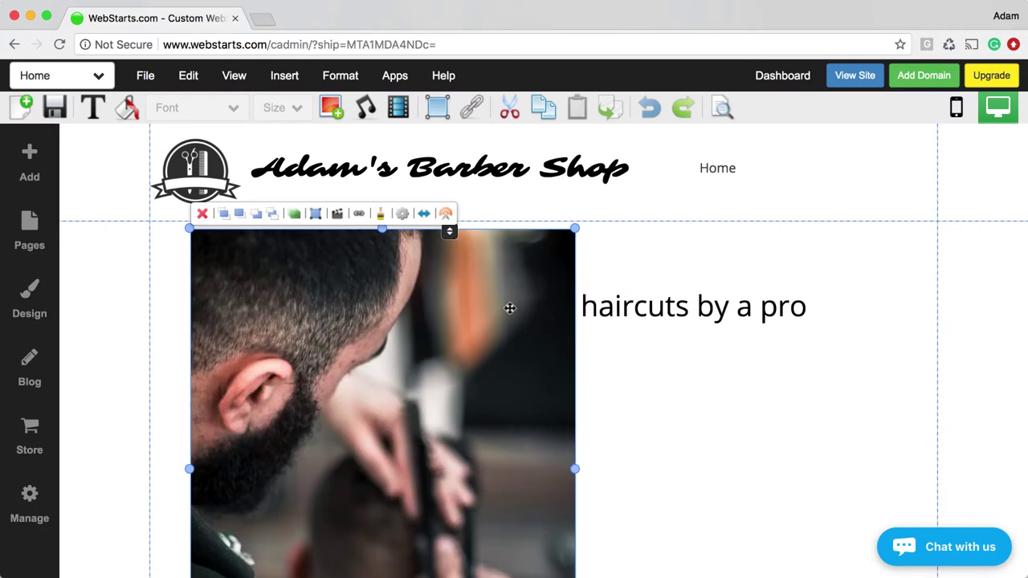
# Move the barber photo just below the headline and centre it horizontally on the page.
pyautogui.scroll(-3, 506, 310)
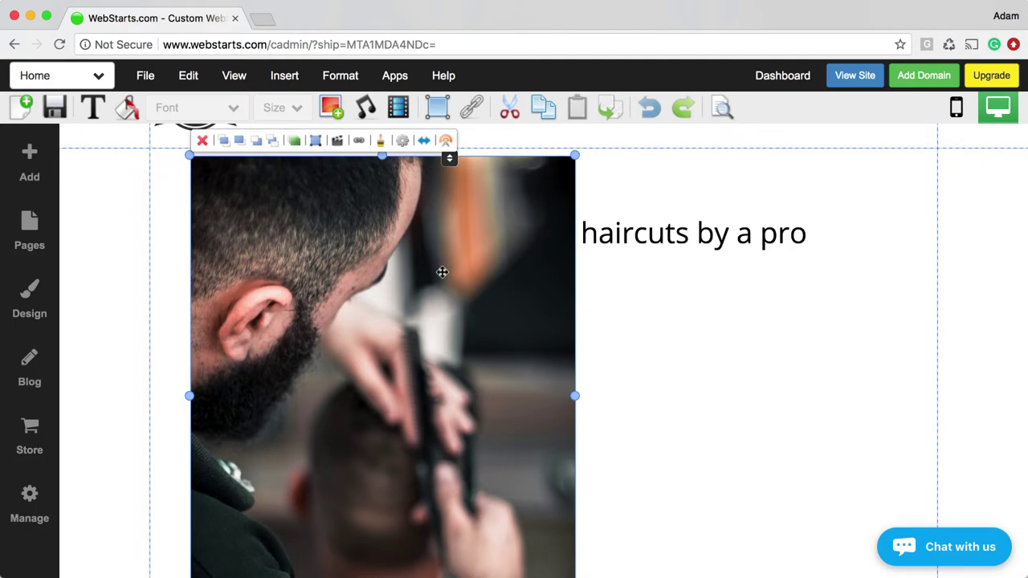
pyautogui.moveTo(443, 271); pyautogui.dragTo(615, 412)
pyautogui.scroll(-2, 616, 413)
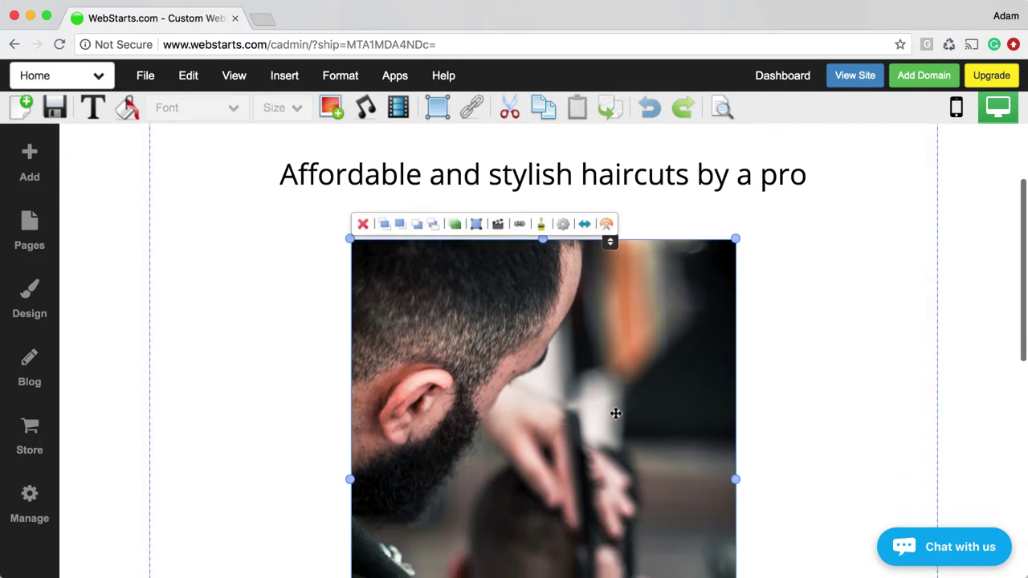
pyautogui.scroll(3, 615, 412)
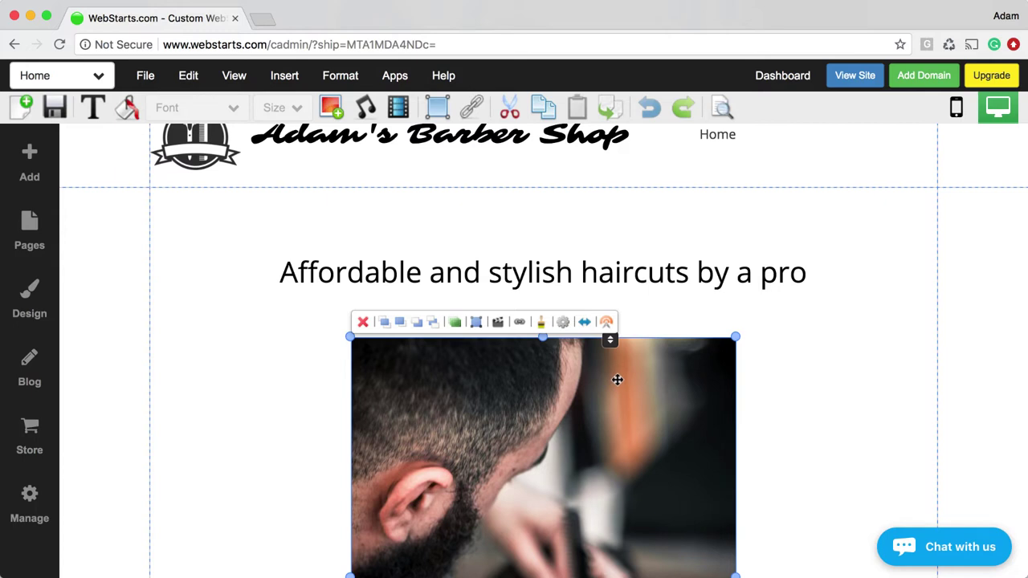
# Stretch the barber photo to the full page width and move it up against the headline's lower edge.
pyautogui.click(588, 322)
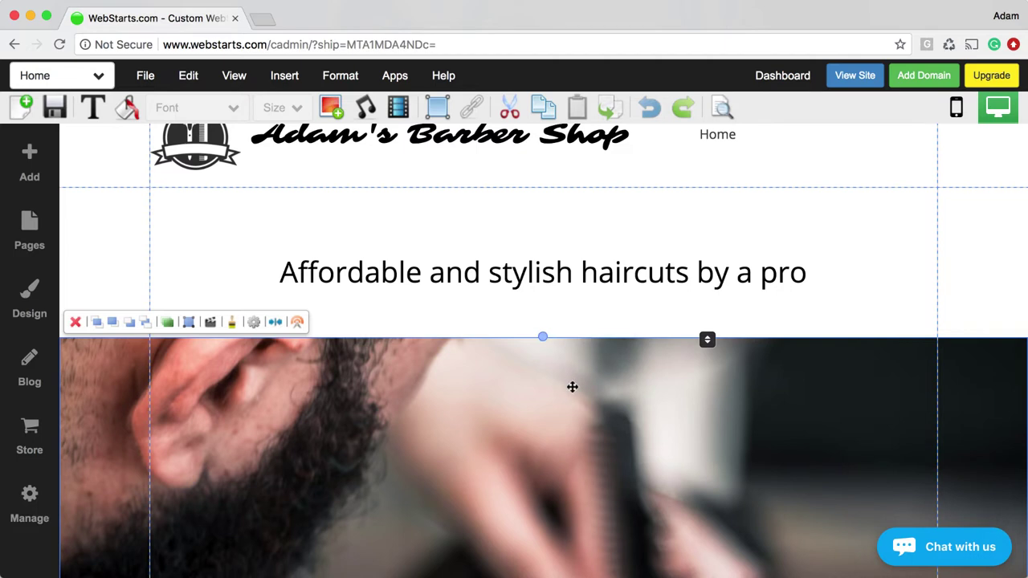
pyautogui.moveTo(572, 389); pyautogui.dragTo(587, 312)
# Bring the headline to the front and move the full-width photo up behind it, flush with the header's lower edge.
pyautogui.click(590, 281)
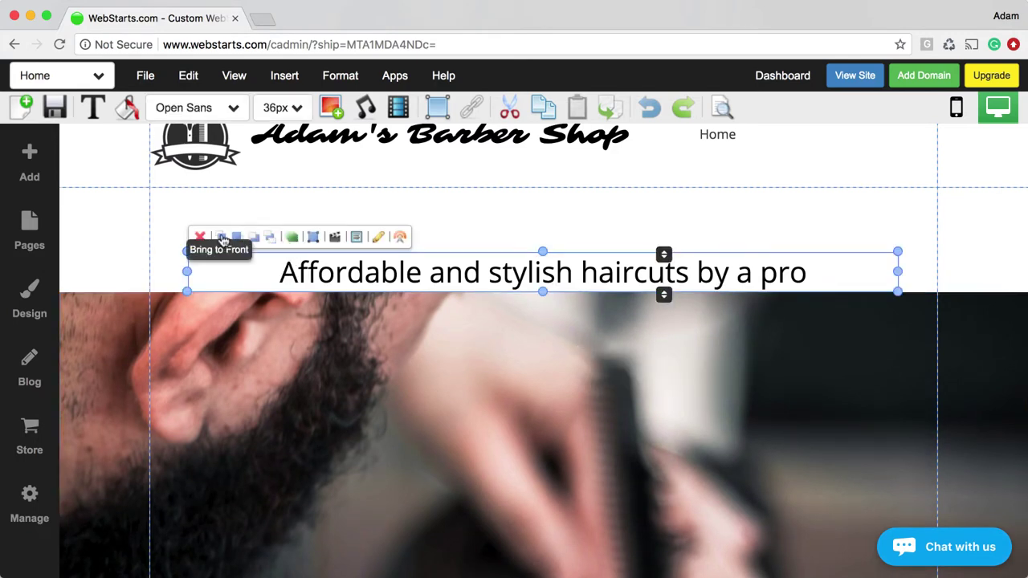
pyautogui.moveTo(416, 399); pyautogui.dragTo(419, 294)
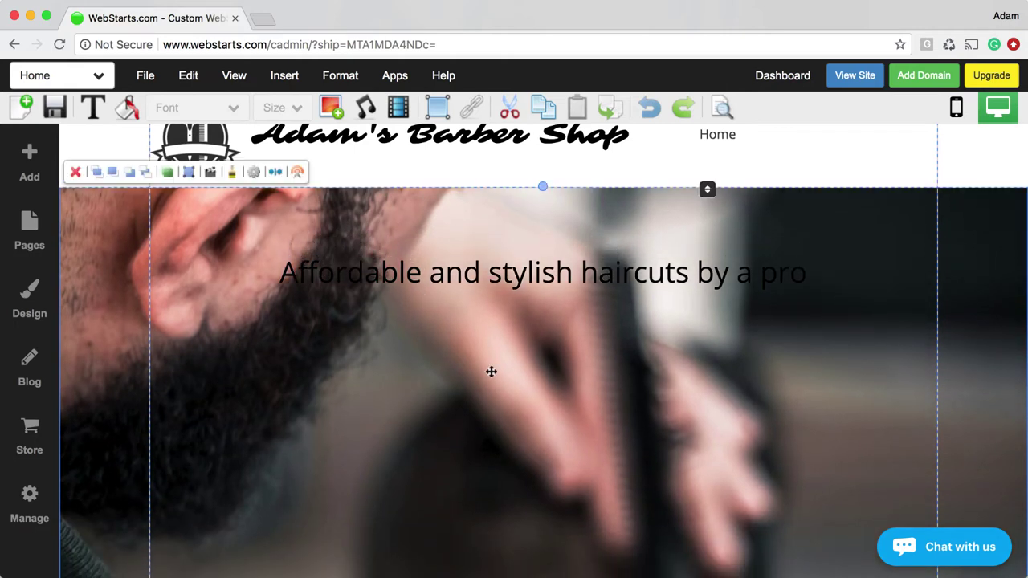
pyautogui.scroll(-5, 491, 372)
pyautogui.scroll(3, 492, 373)
pyautogui.scroll(2, 492, 373)
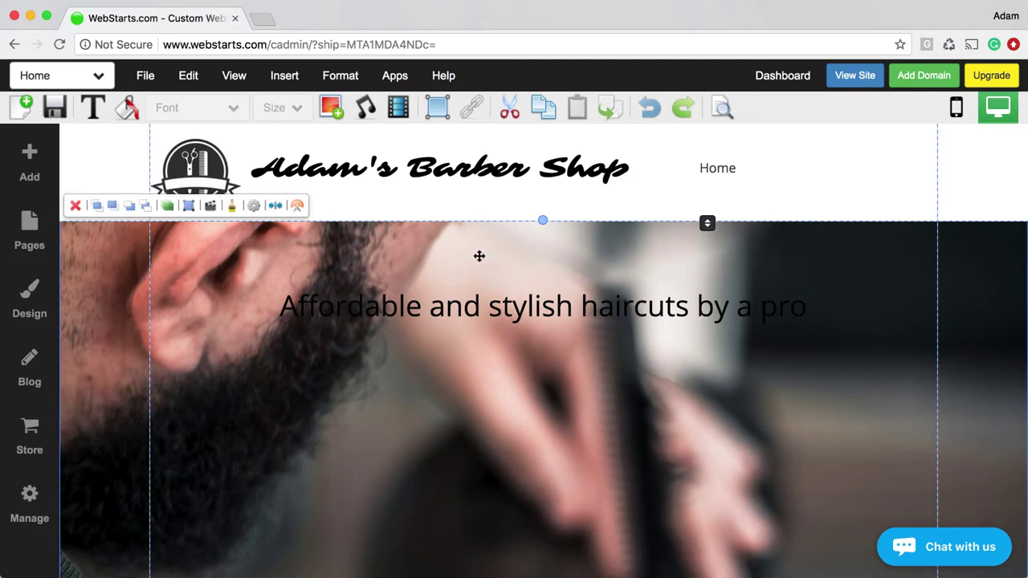
pyautogui.moveTo(479, 255); pyautogui.dragTo(479, 258)
# Check the barber photo's width and height with Resize by Value and accept them.
pyautogui.click(237, 75)
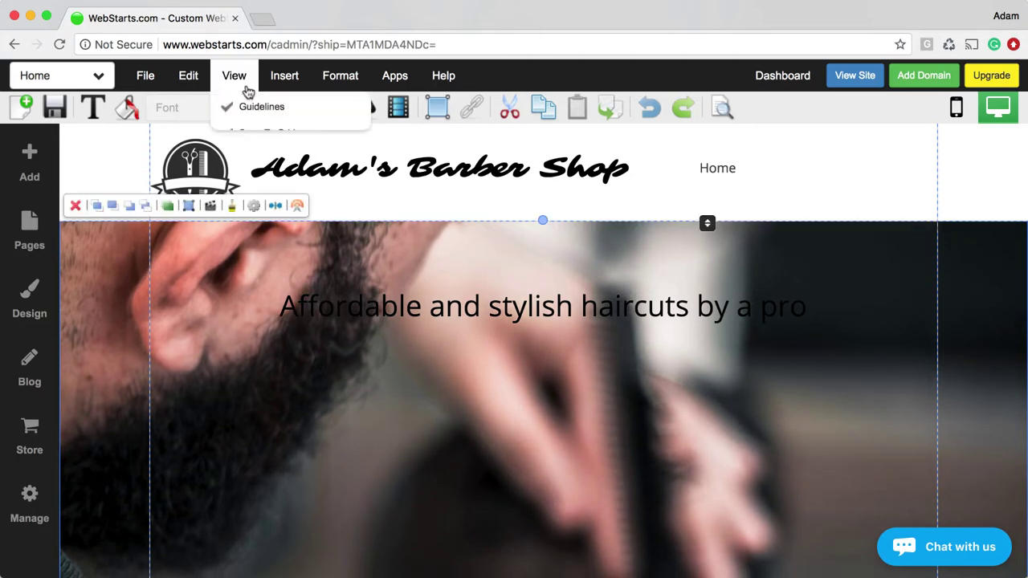
pyautogui.click(261, 164)
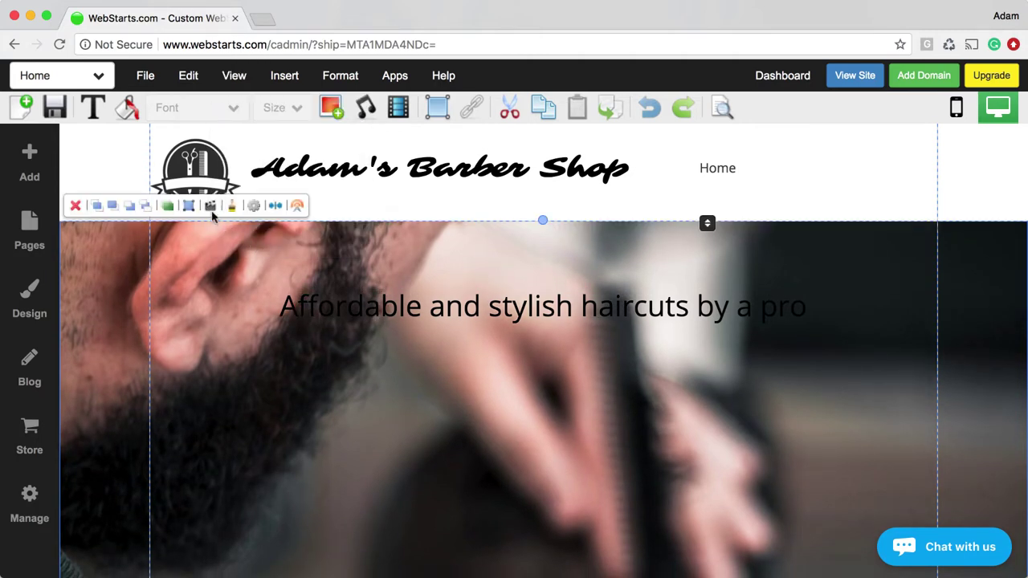
pyautogui.click(191, 208)
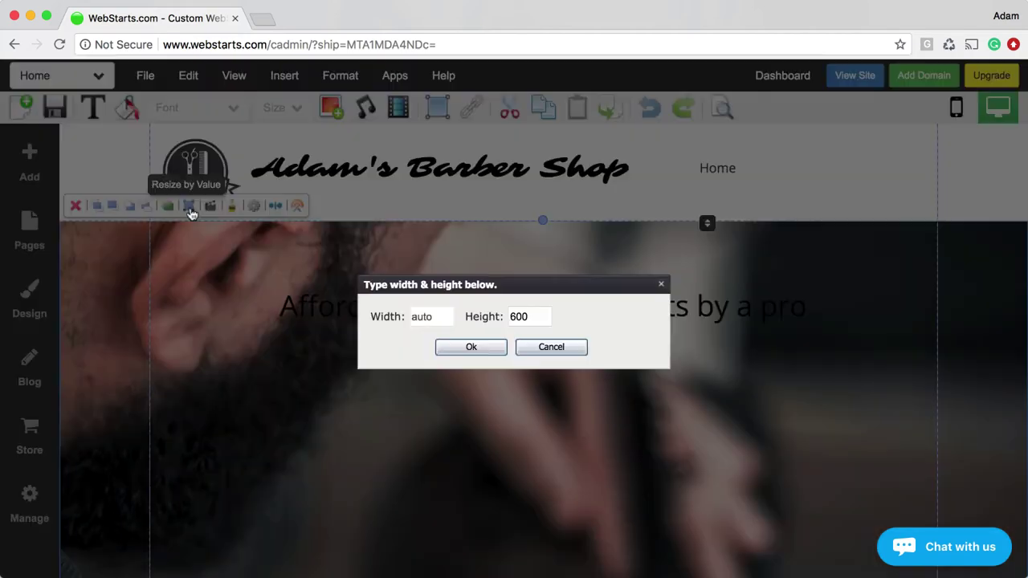
pyautogui.click(487, 352)
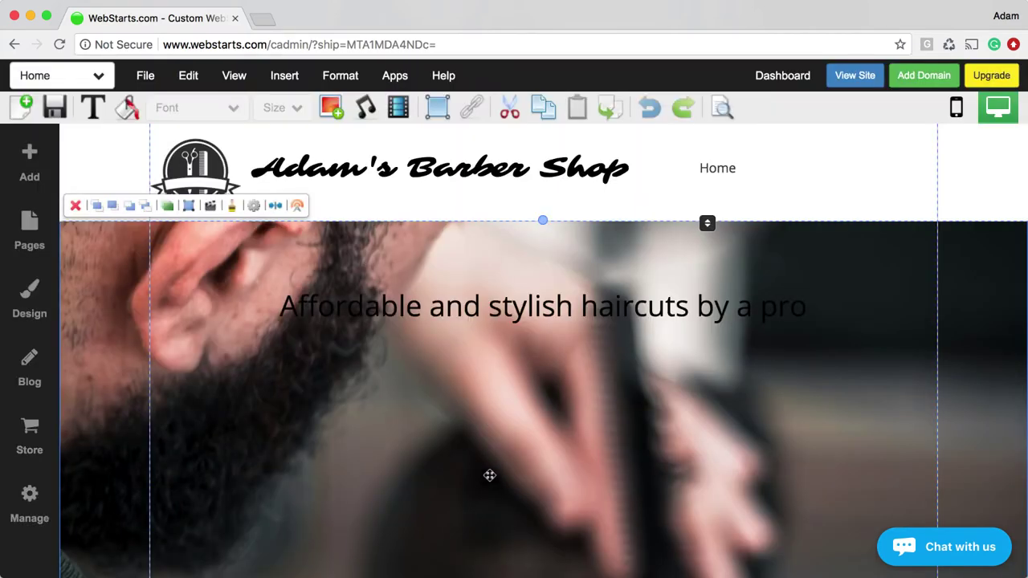
# Close the empty gap between the bottom of the barber photo and the footer.
pyautogui.scroll(-5, 489, 475)
pyautogui.scroll(-3, 494, 490)
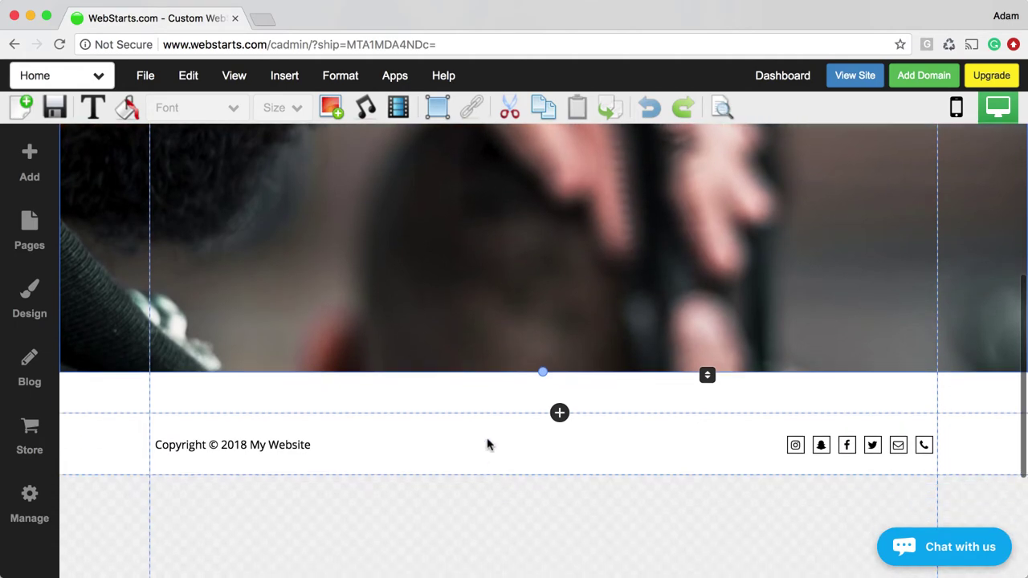
pyautogui.click(493, 395)
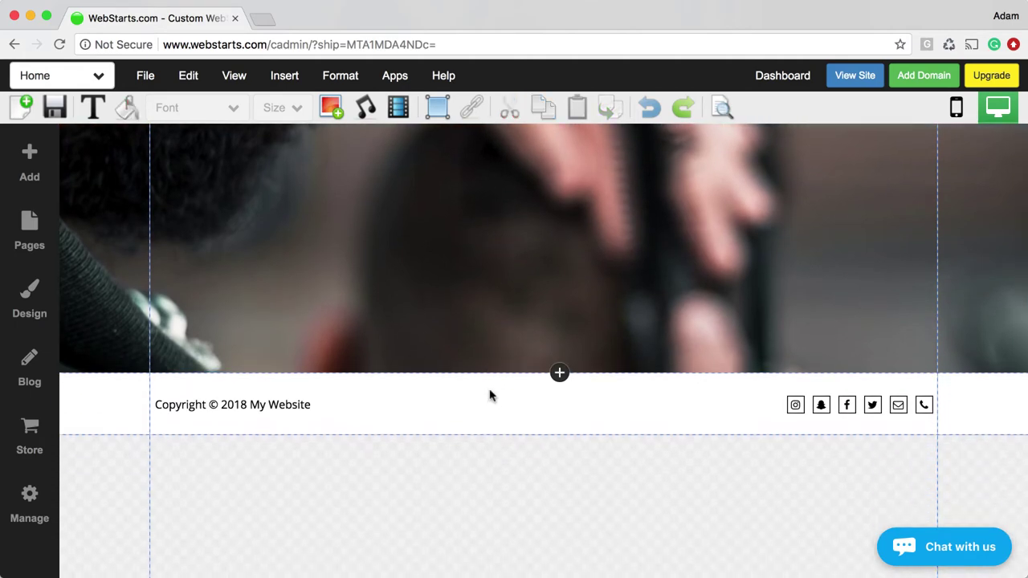
# Set the site's Heading M text style colour to white so the headline stands out on the photo.
pyautogui.scroll(10, 491, 394)
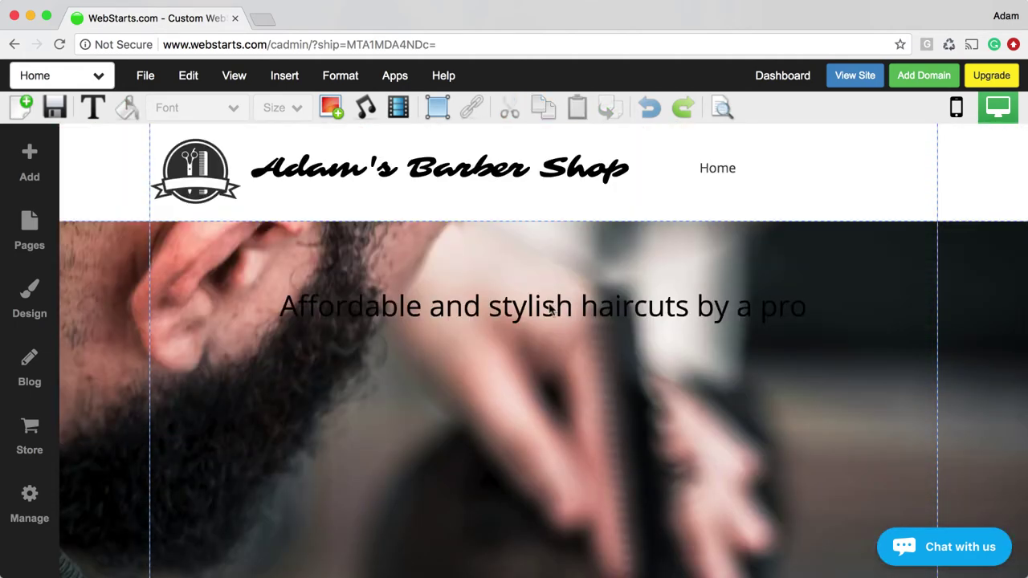
pyautogui.click(552, 315)
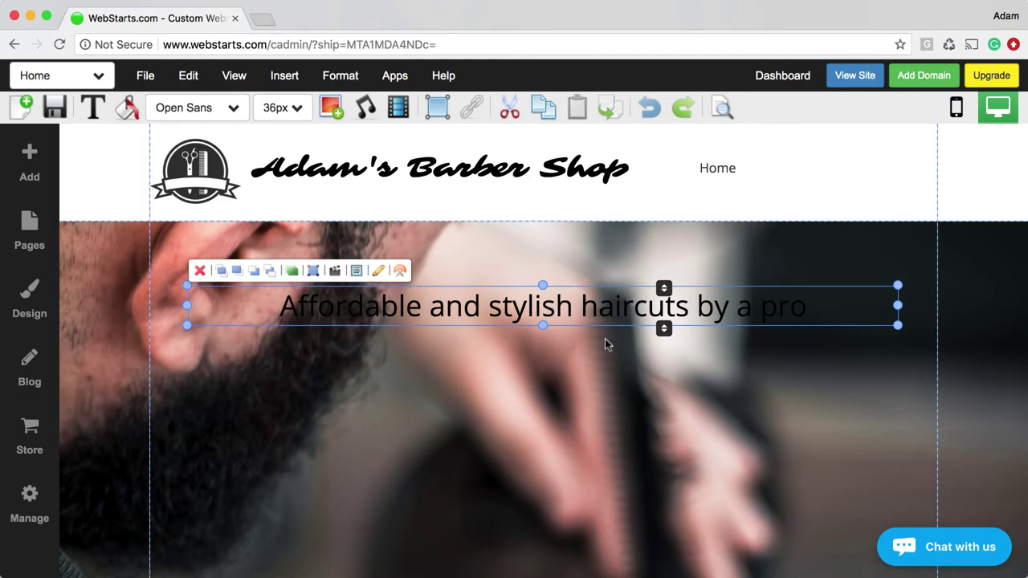
pyautogui.click(50, 307)
pyautogui.click(92, 296)
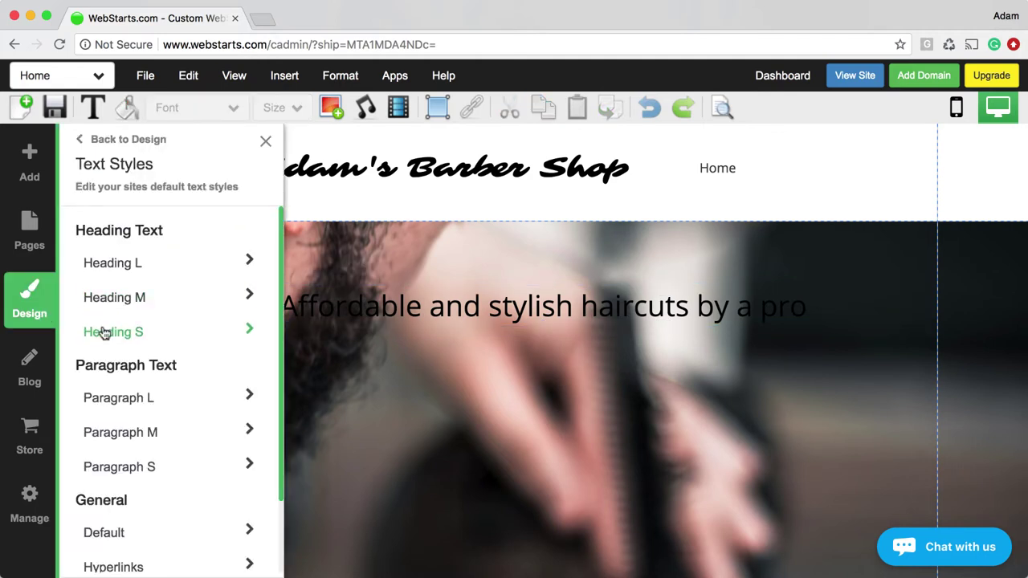
pyautogui.click(115, 298)
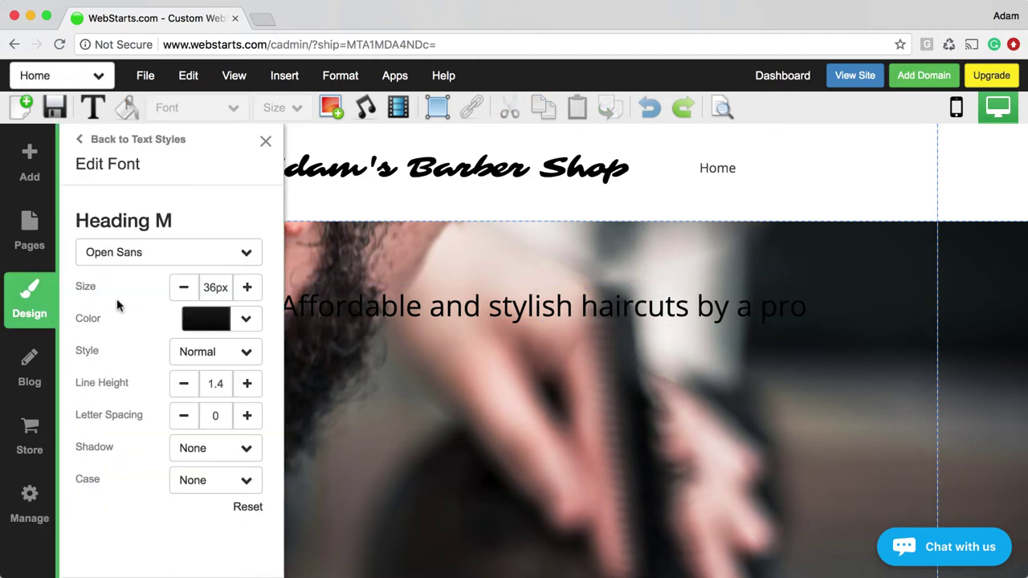
pyautogui.click(202, 326)
pyautogui.click(272, 410)
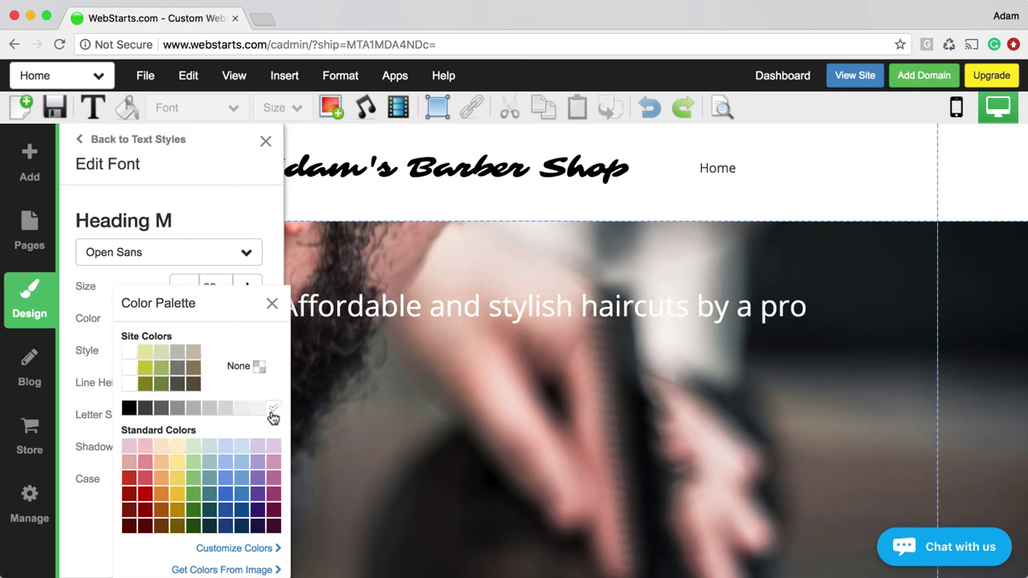
pyautogui.click(271, 305)
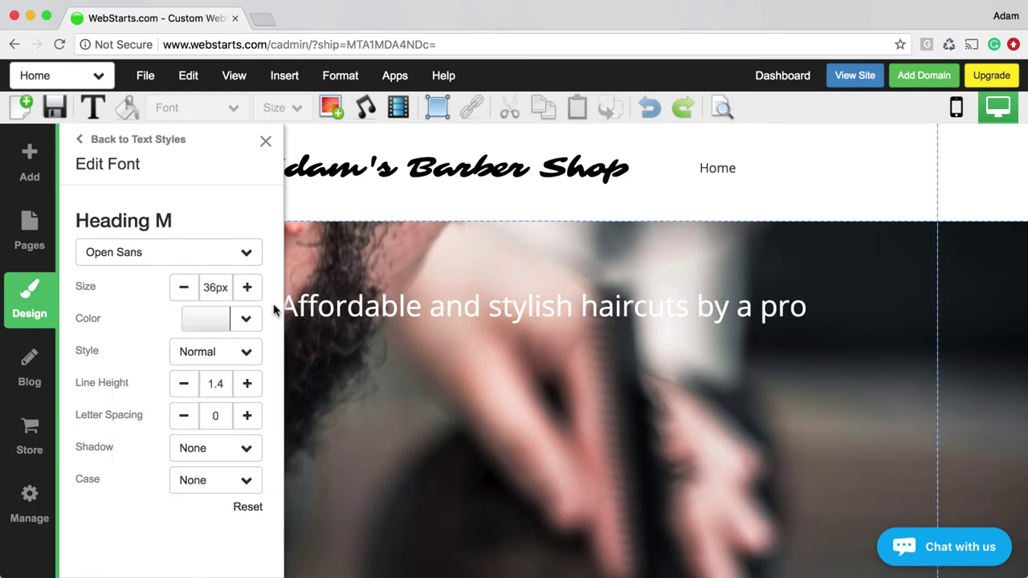
pyautogui.click(266, 141)
# Examine the colour and font size options in the headline's own text settings.
pyautogui.click(328, 305)
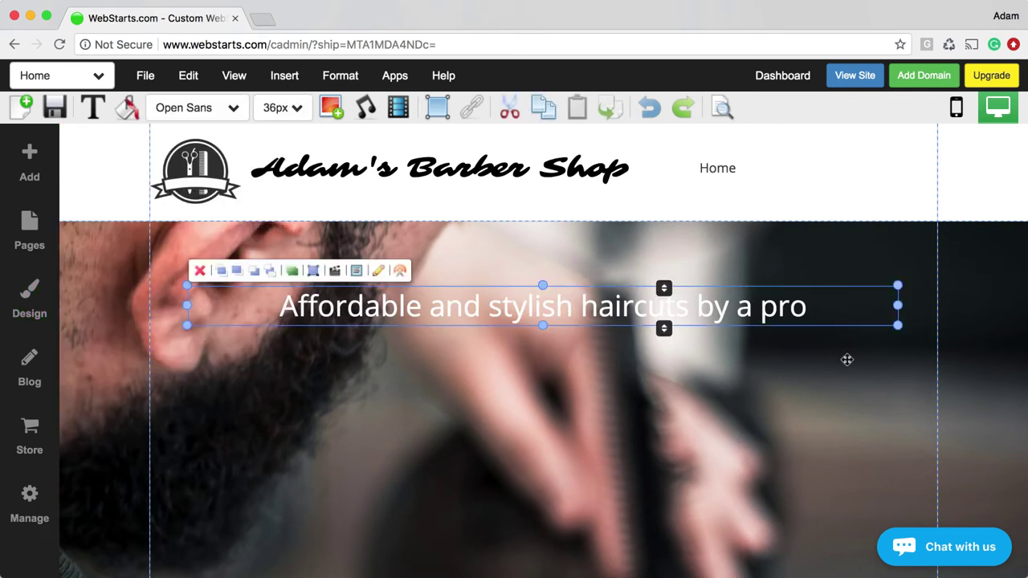
pyautogui.doubleClick(327, 310)
pyautogui.tripleClick(326, 310)
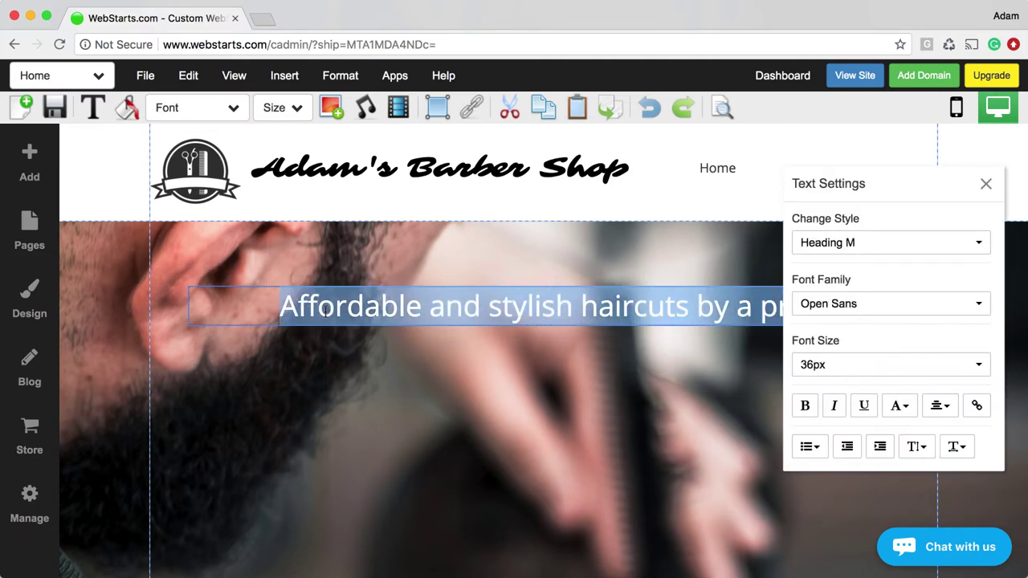
pyautogui.click(900, 408)
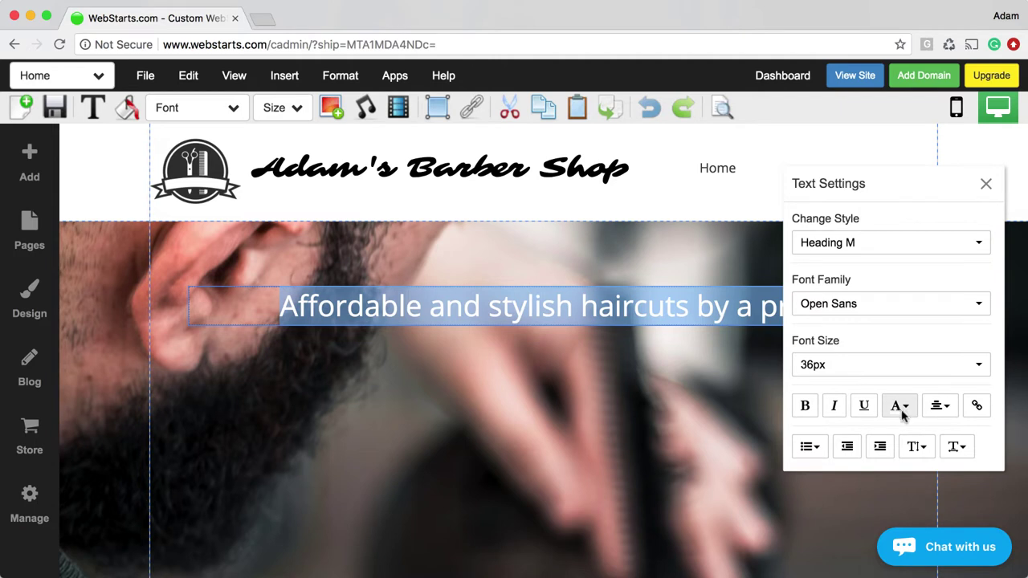
pyautogui.click(981, 369)
pyautogui.click(719, 280)
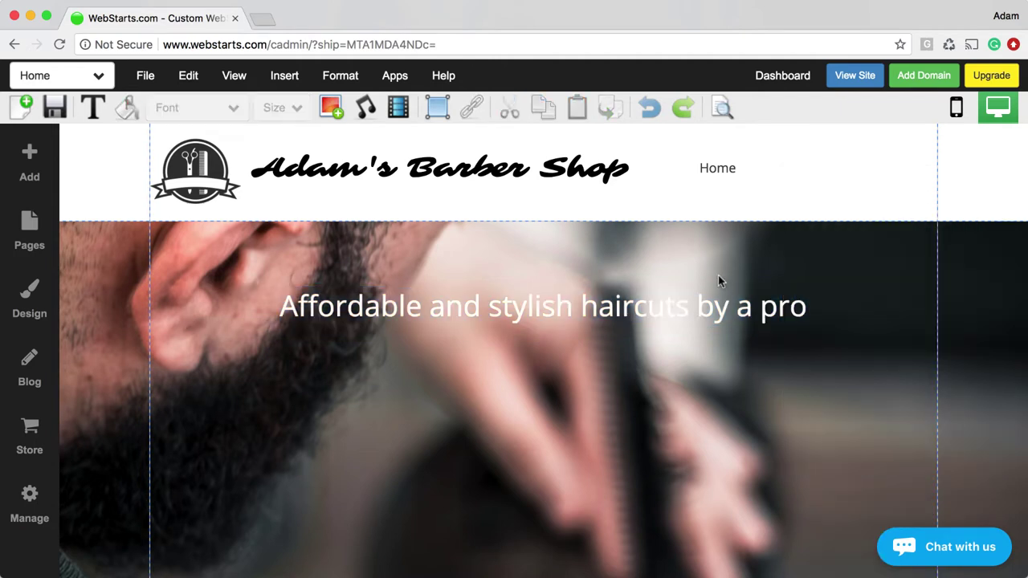
# Move the headline slightly lower over the barber photo, keeping it horizontally centred.
pyautogui.click(718, 314)
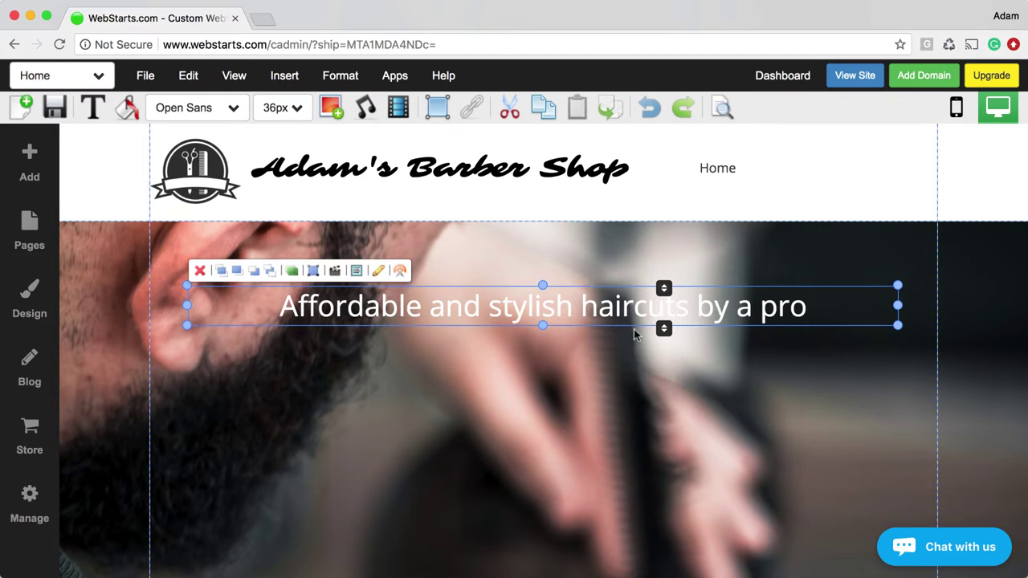
pyautogui.moveTo(601, 306); pyautogui.dragTo(609, 367)
pyautogui.scroll(-3, 609, 368)
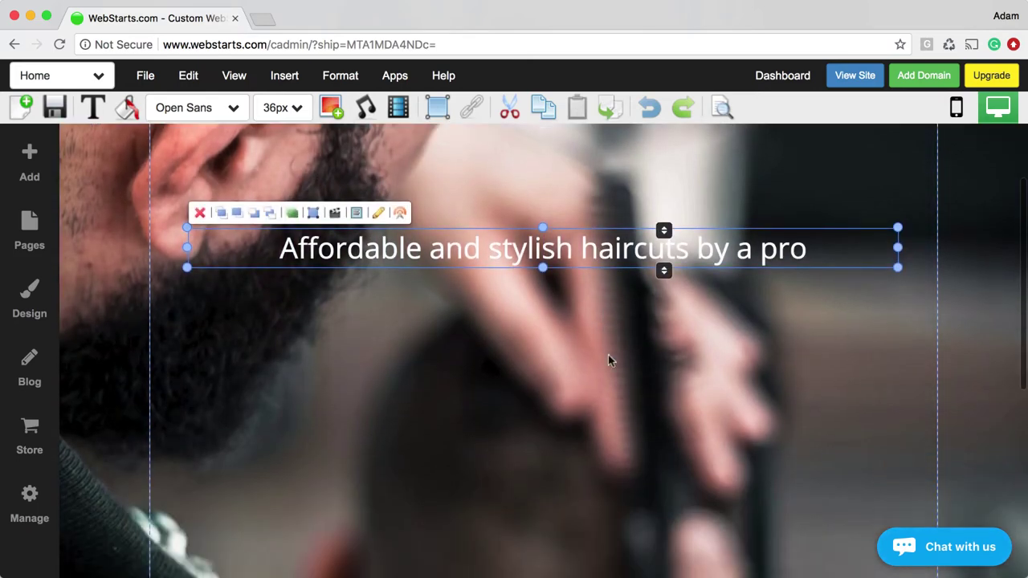
pyautogui.moveTo(592, 236); pyautogui.dragTo(603, 295)
pyautogui.scroll(-2, 604, 295)
pyautogui.scroll(-2, 606, 321)
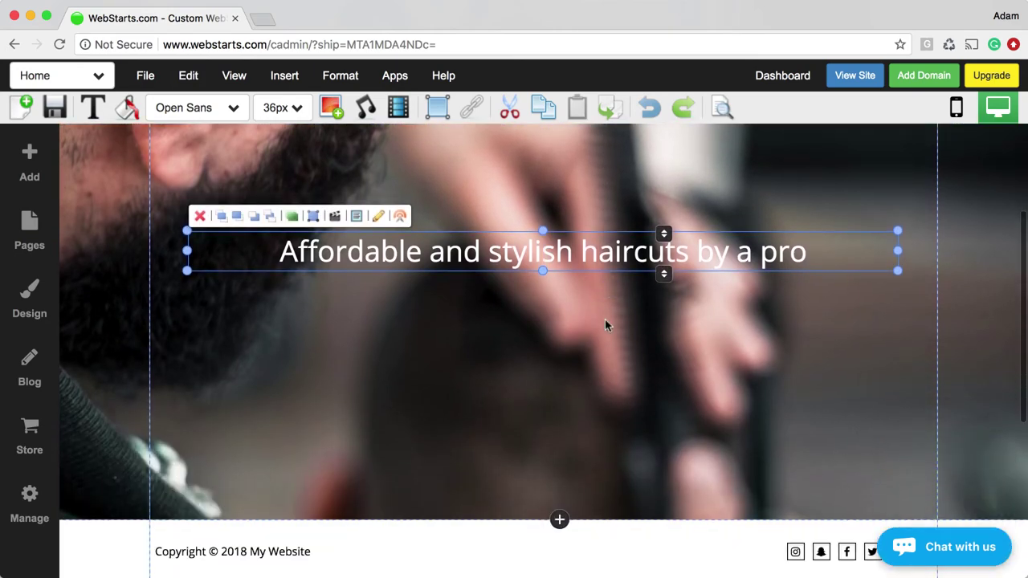
pyautogui.moveTo(585, 250); pyautogui.dragTo(592, 278)
pyautogui.moveTo(597, 347); pyautogui.dragTo(612, 213)
pyautogui.moveTo(635, 340)
pyautogui.mouseDown()
pyautogui.moveTo(636, 317)
pyautogui.moveTo(644, 347)
pyautogui.mouseUp()
pyautogui.scroll(-2, 643, 348)
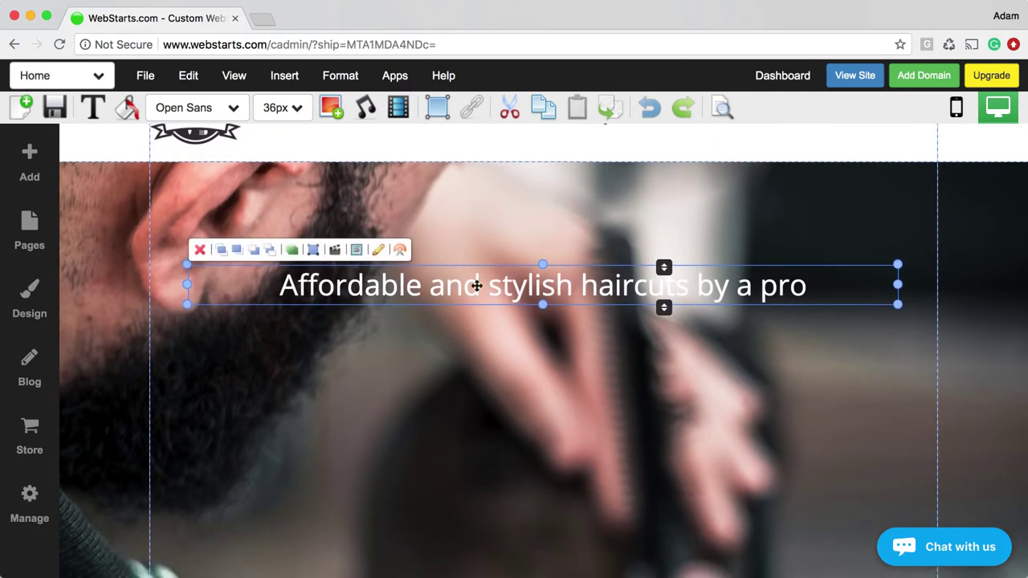
pyautogui.click(821, 110)
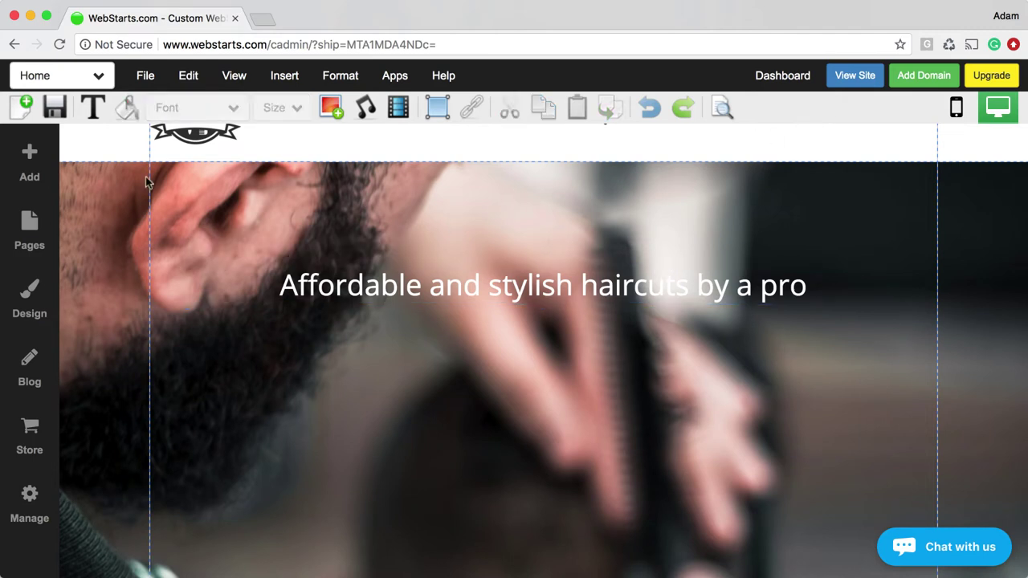
# Add a medium black button to the Home page.
pyautogui.scroll(2, 276, 210)
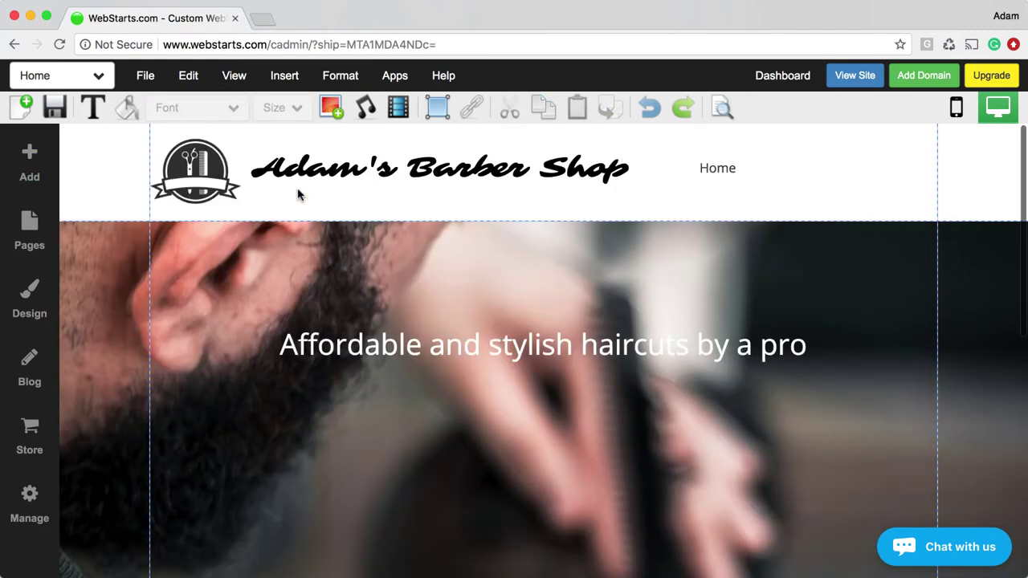
pyautogui.click(34, 163)
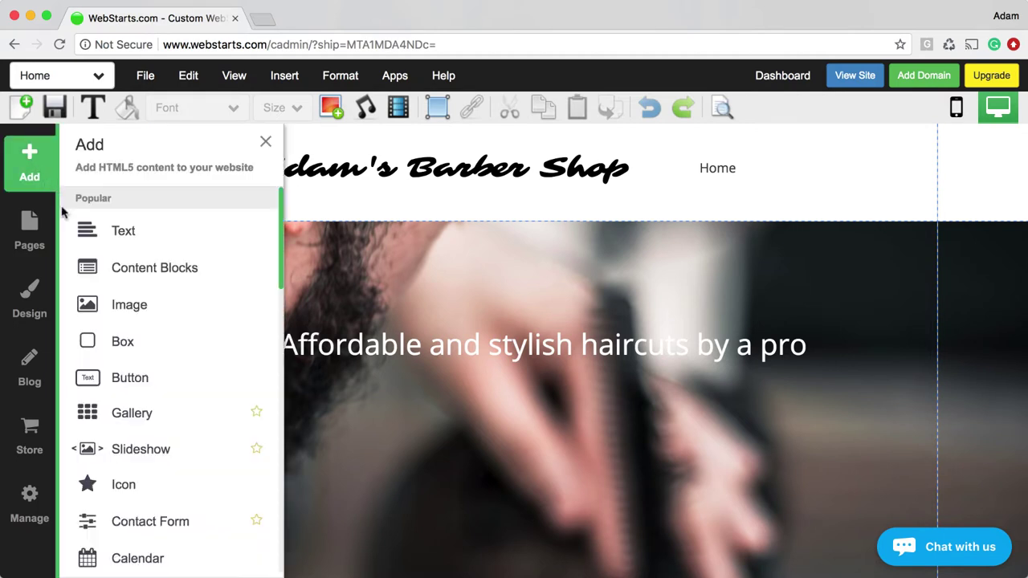
pyautogui.click(126, 388)
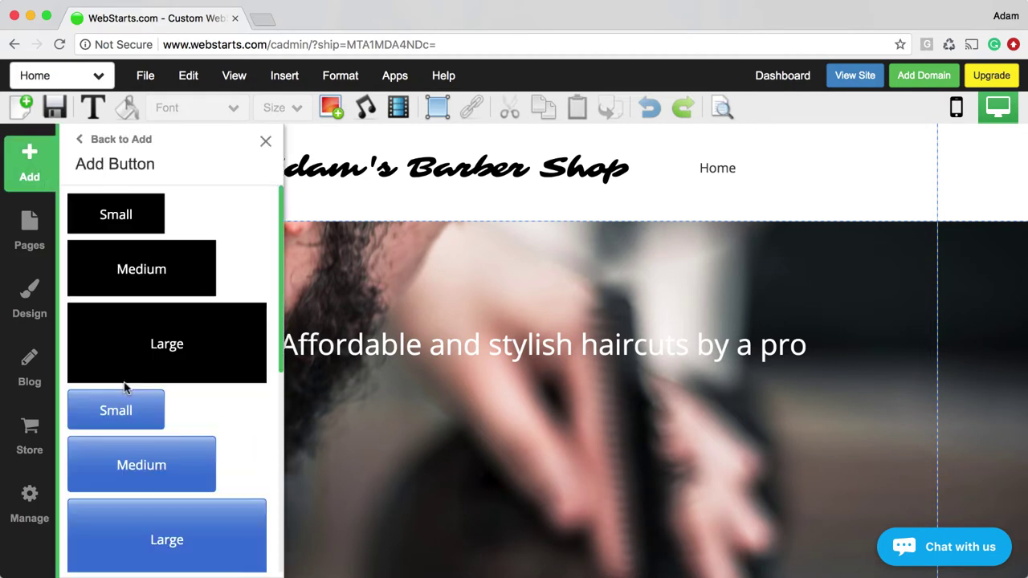
pyautogui.scroll(-2, 146, 399)
pyautogui.scroll(2, 145, 398)
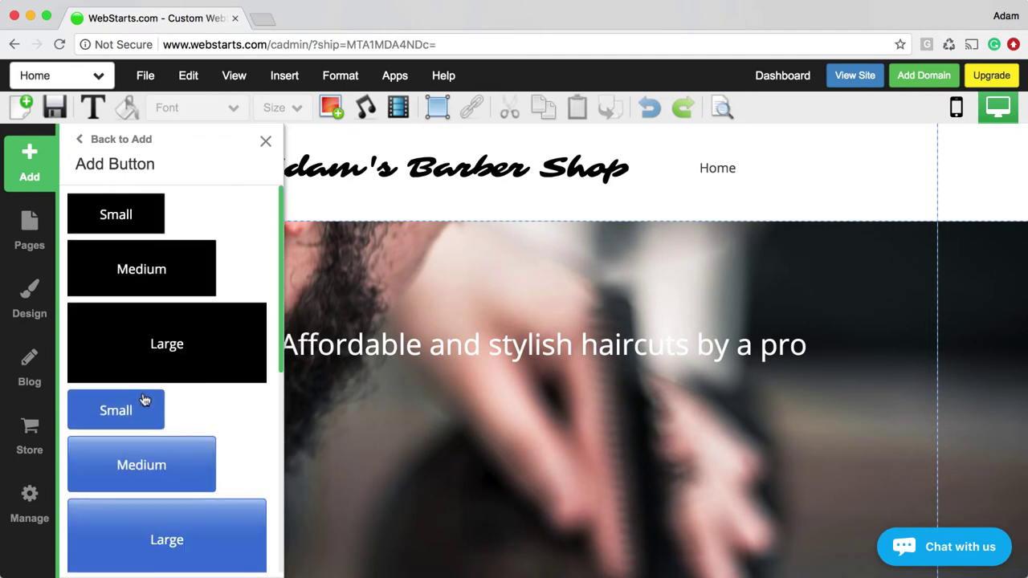
pyautogui.click(147, 290)
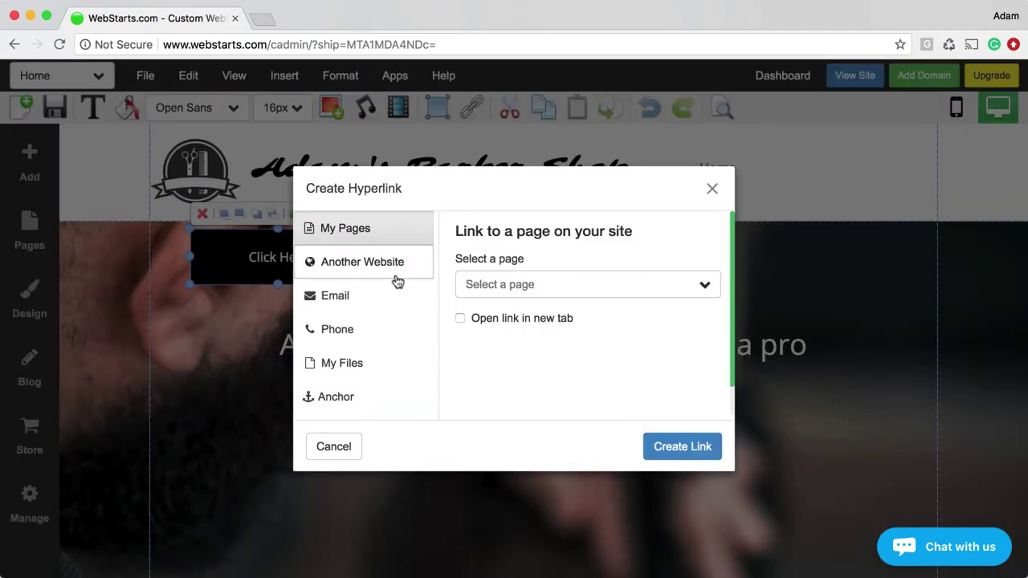
# Link the new button to the Home page and place it centred beneath the headline.
pyautogui.click(515, 294)
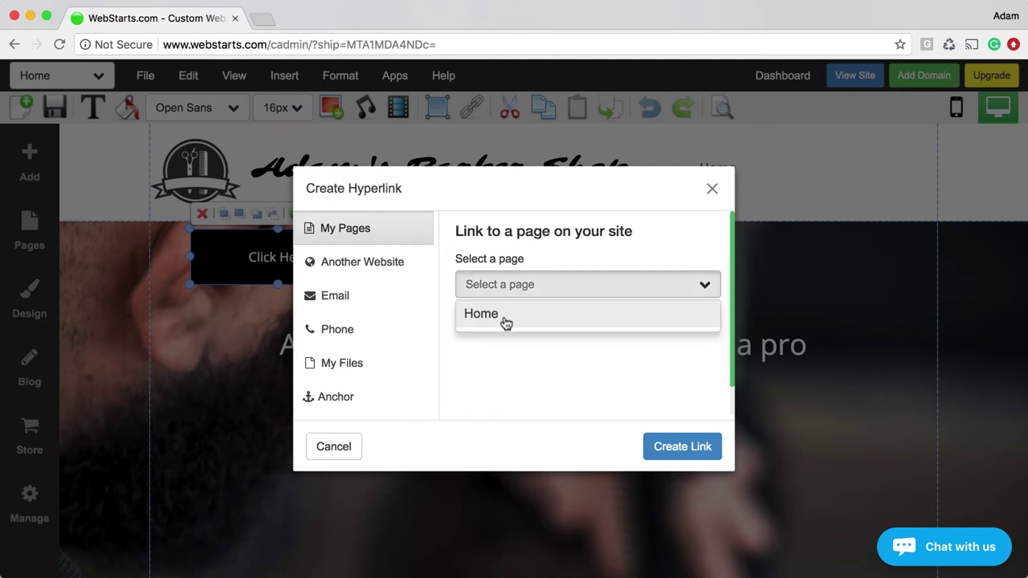
pyautogui.click(516, 298)
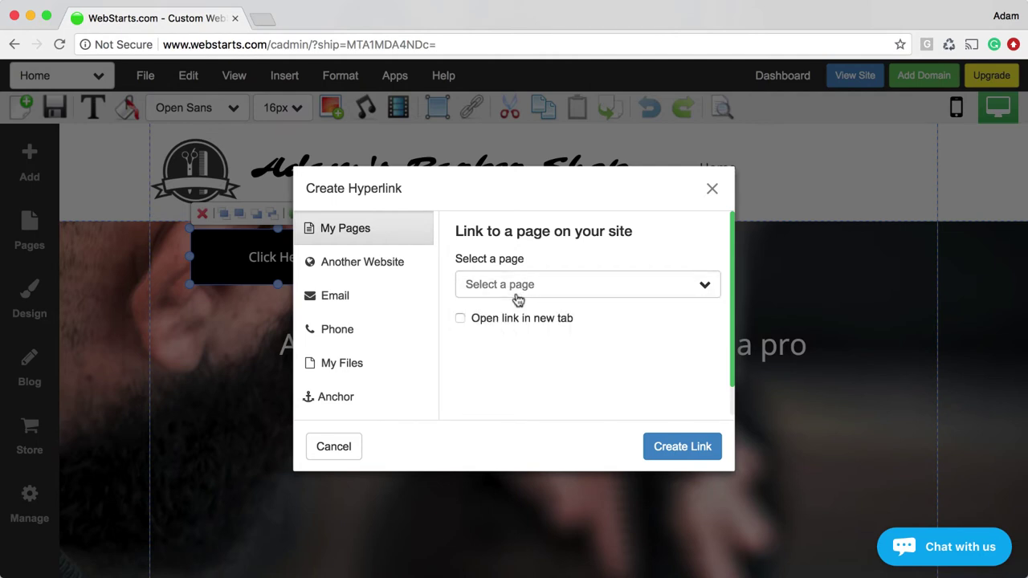
pyautogui.click(518, 299)
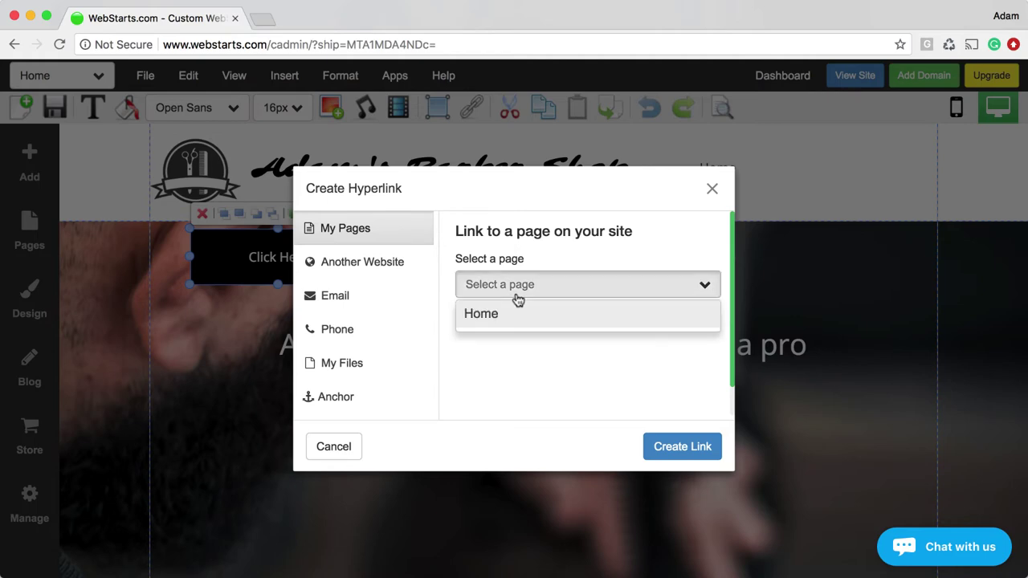
pyautogui.click(516, 317)
pyautogui.click(699, 448)
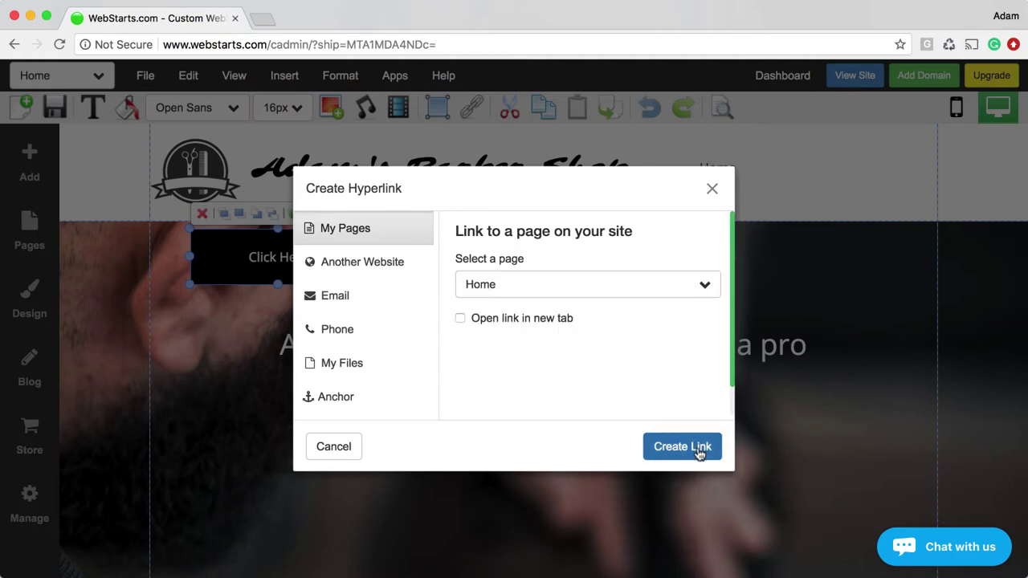
pyautogui.moveTo(283, 262); pyautogui.dragTo(555, 435)
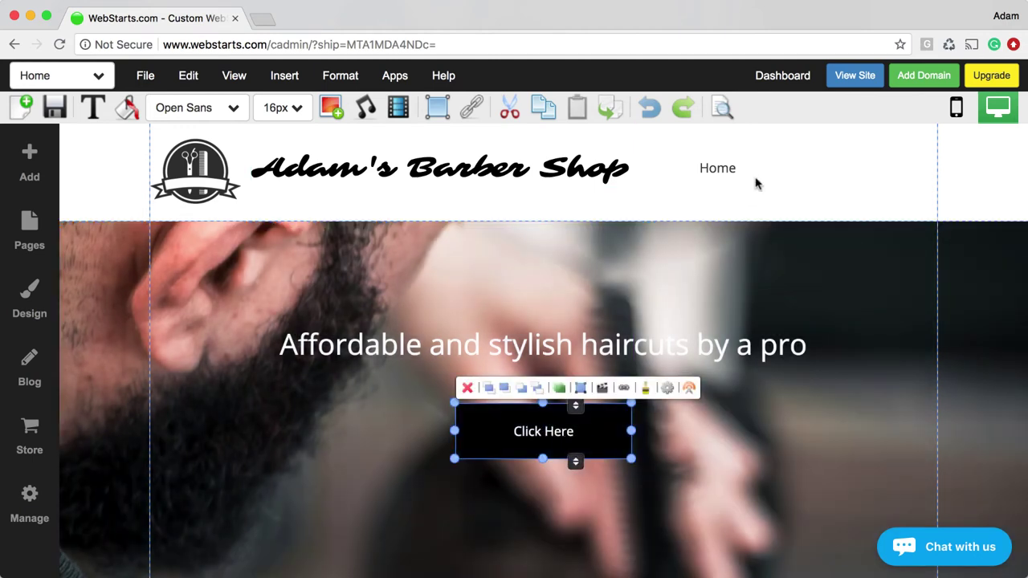
pyautogui.click(836, 110)
# Change the button's text to "Schedule A Haircut".
pyautogui.click(579, 447)
pyautogui.click(667, 390)
pyautogui.tripleClick(883, 211)
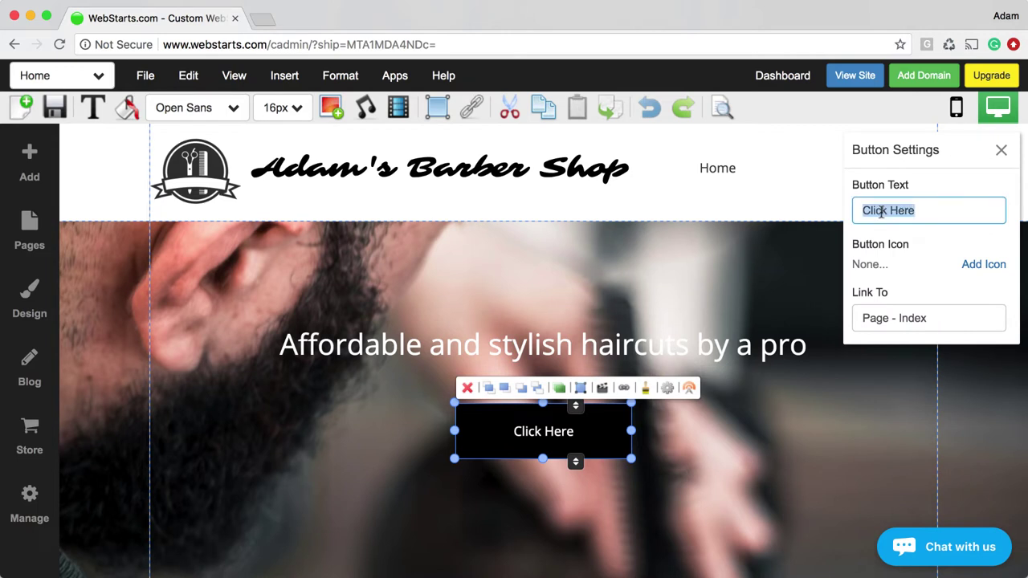
pyautogui.write('Schedu')
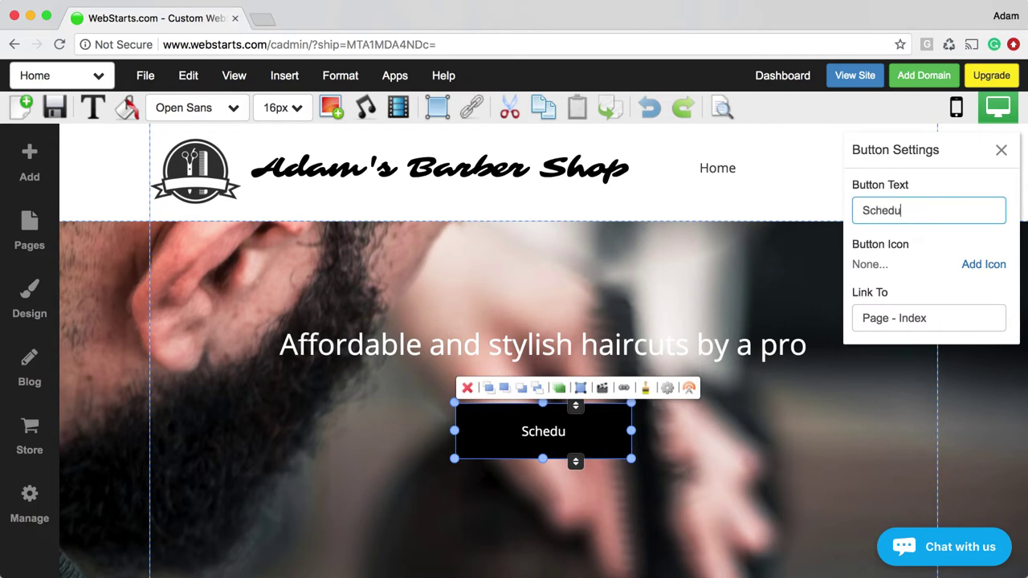
pyautogui.write('le A Hari')
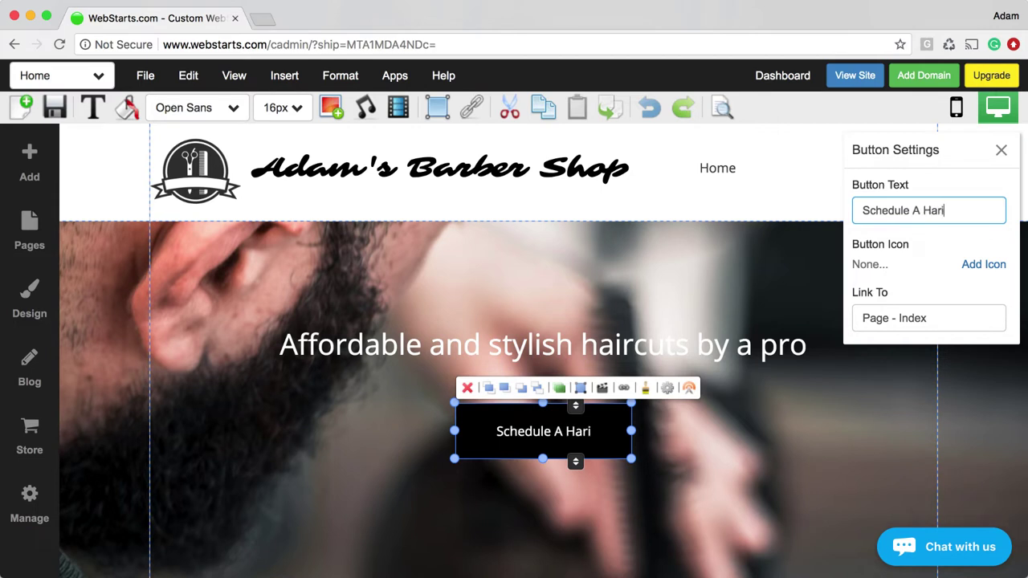
pyautogui.press('BackSpace')
pyautogui.press('BackSpace')
pyautogui.write('ircut')
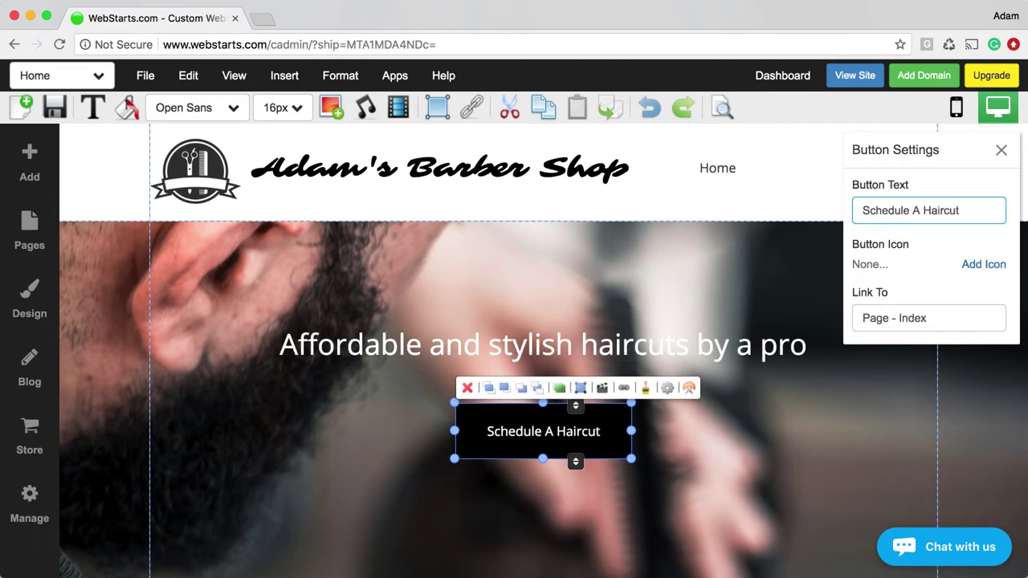
pyautogui.click(707, 472)
# Examine the background colour choices for the "Schedule A Haircut" button, including custom colours and colours extracted from an image.
pyautogui.click(599, 447)
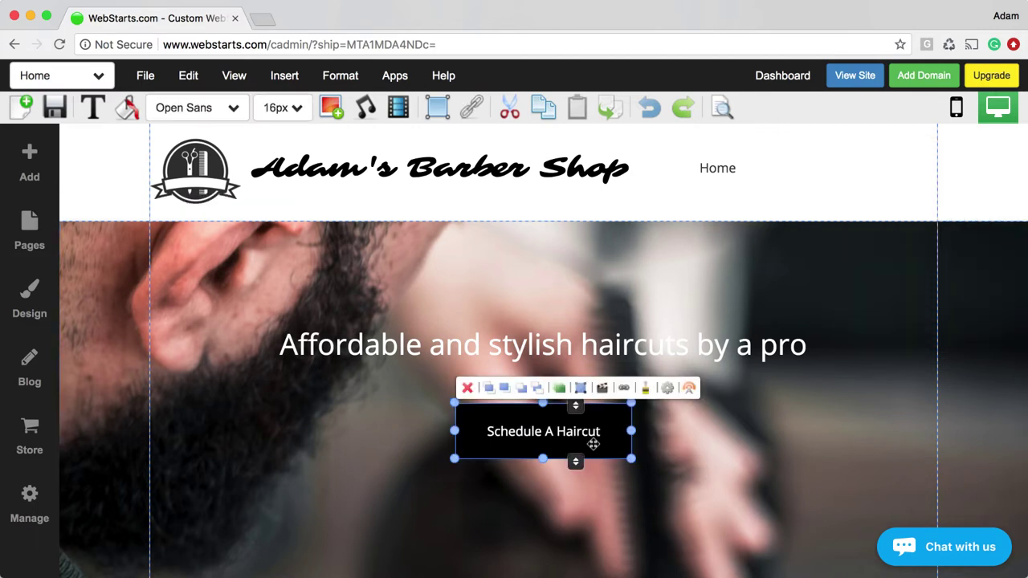
pyautogui.click(127, 110)
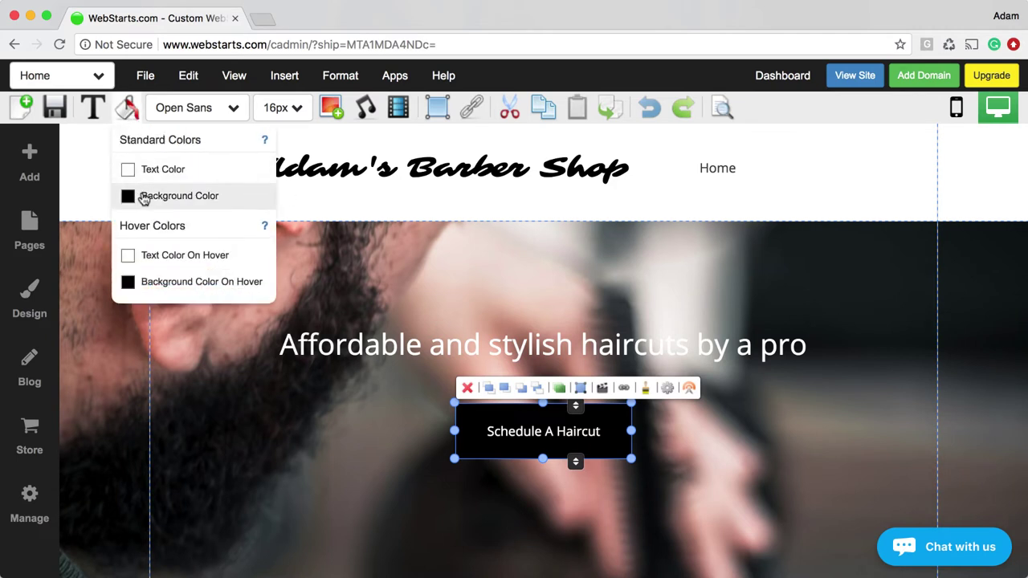
pyautogui.click(144, 198)
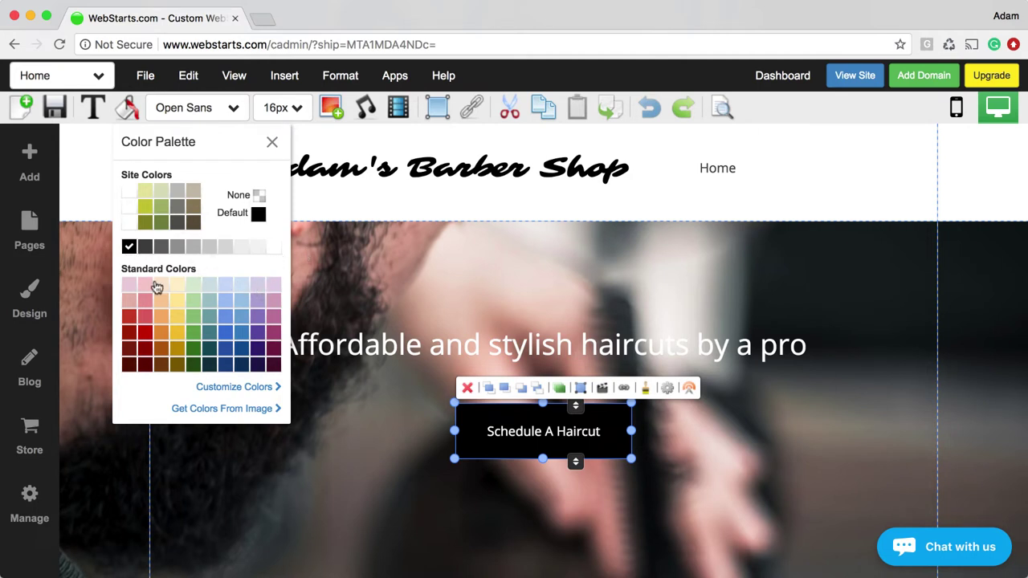
pyautogui.click(257, 387)
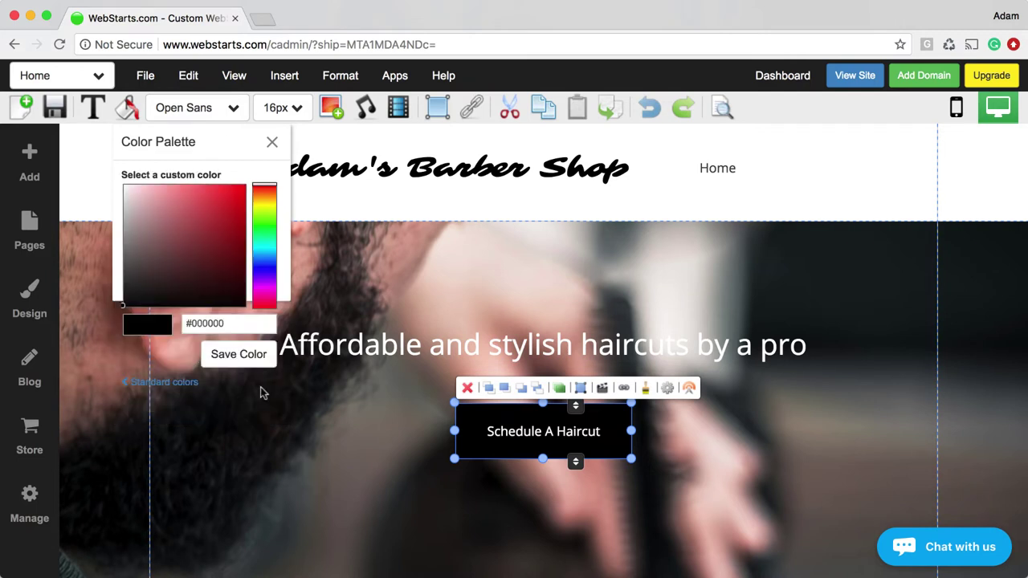
pyautogui.click(164, 383)
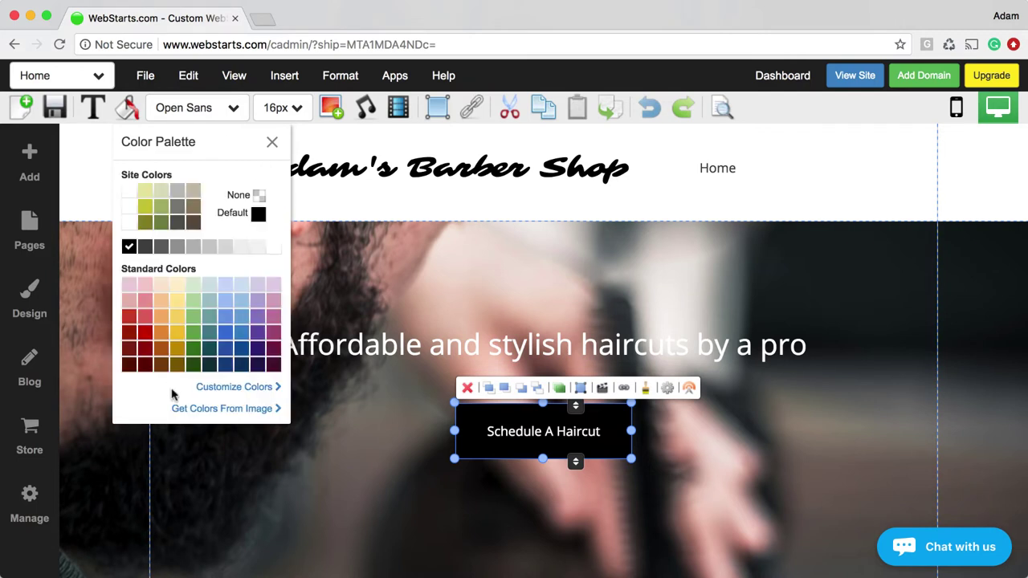
pyautogui.click(216, 411)
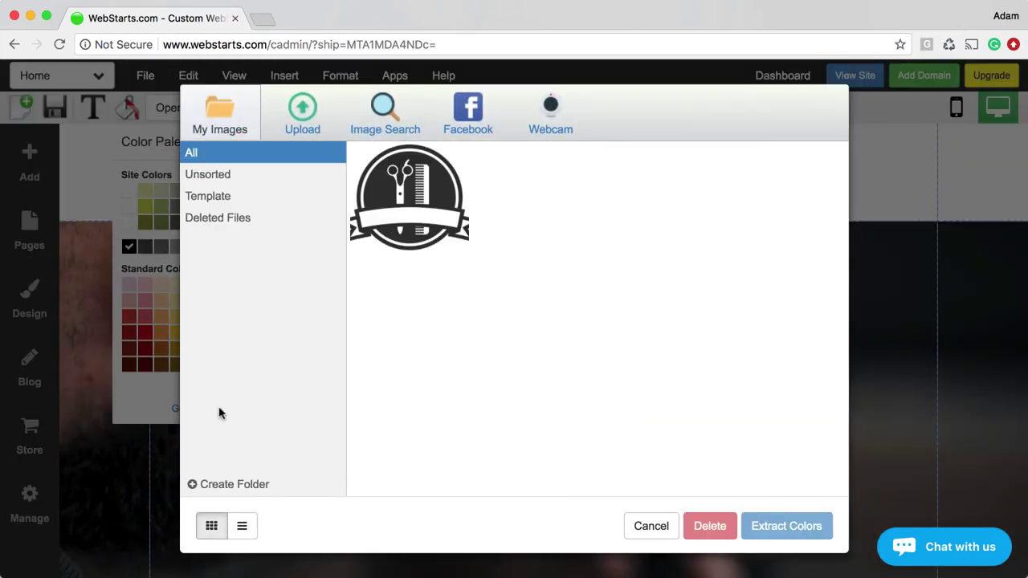
pyautogui.click(663, 531)
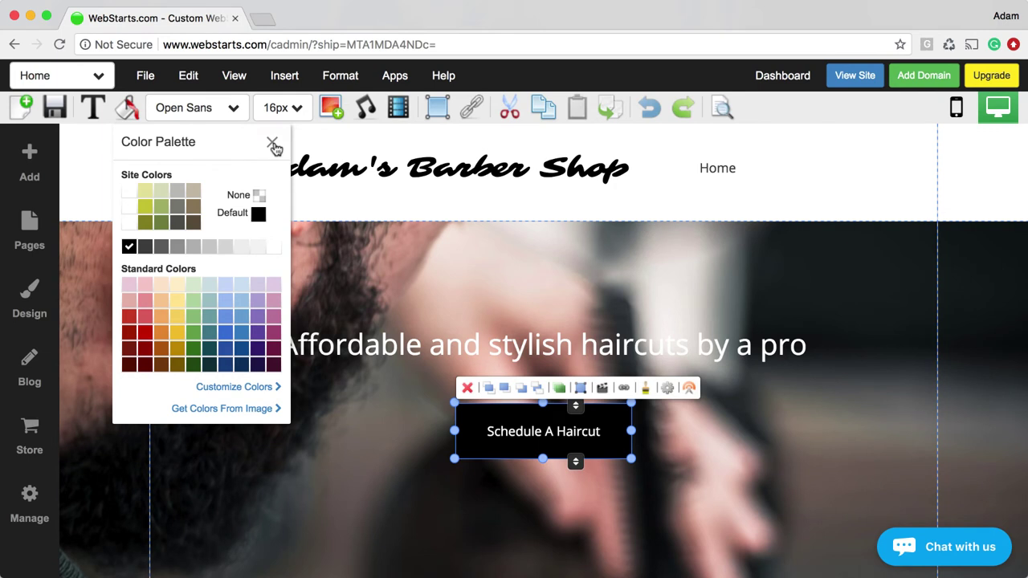
pyautogui.click(273, 147)
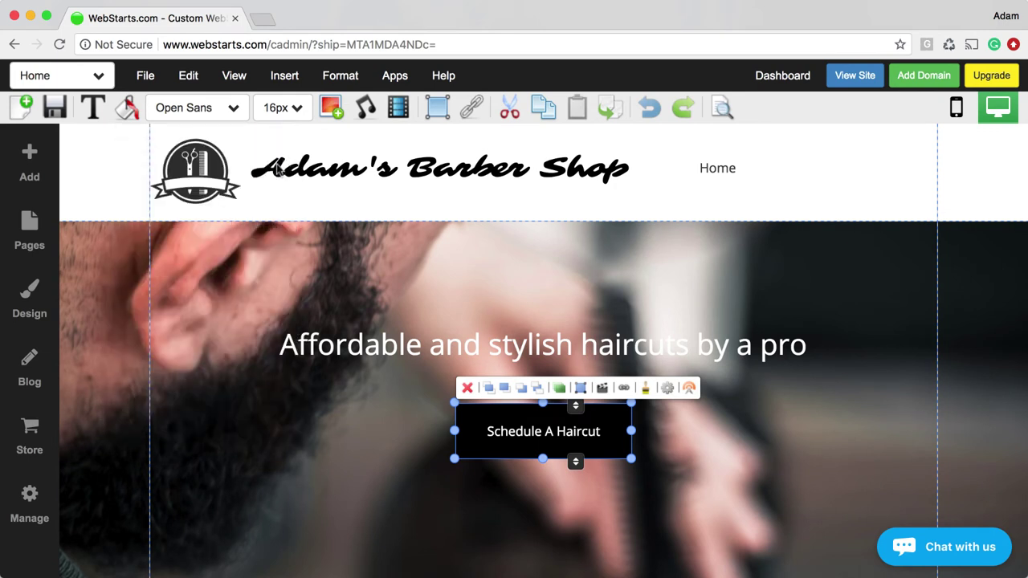
# Apply the blue, red, yellow, green and grey colour scheme to the site.
pyautogui.click(39, 296)
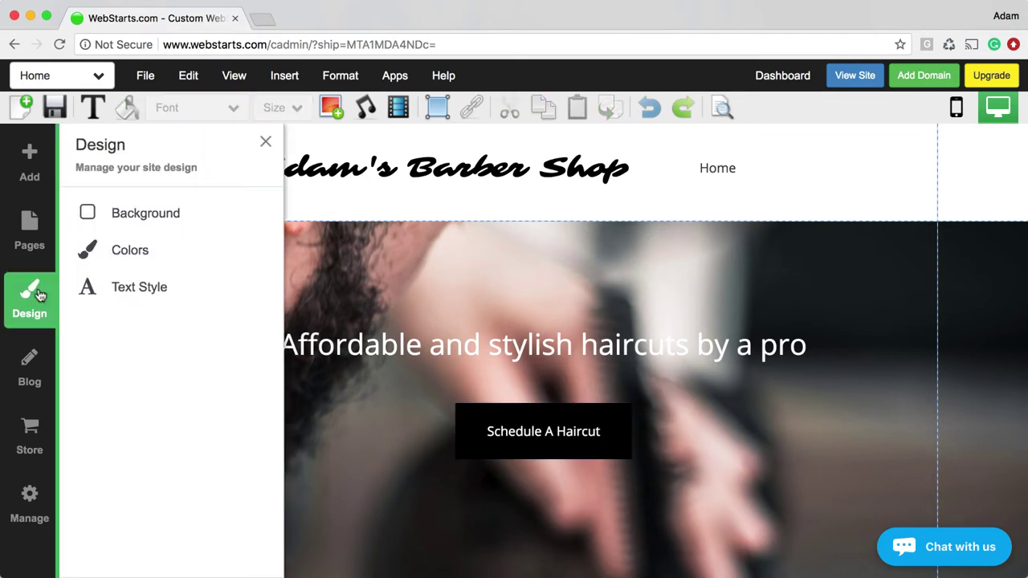
pyautogui.click(126, 255)
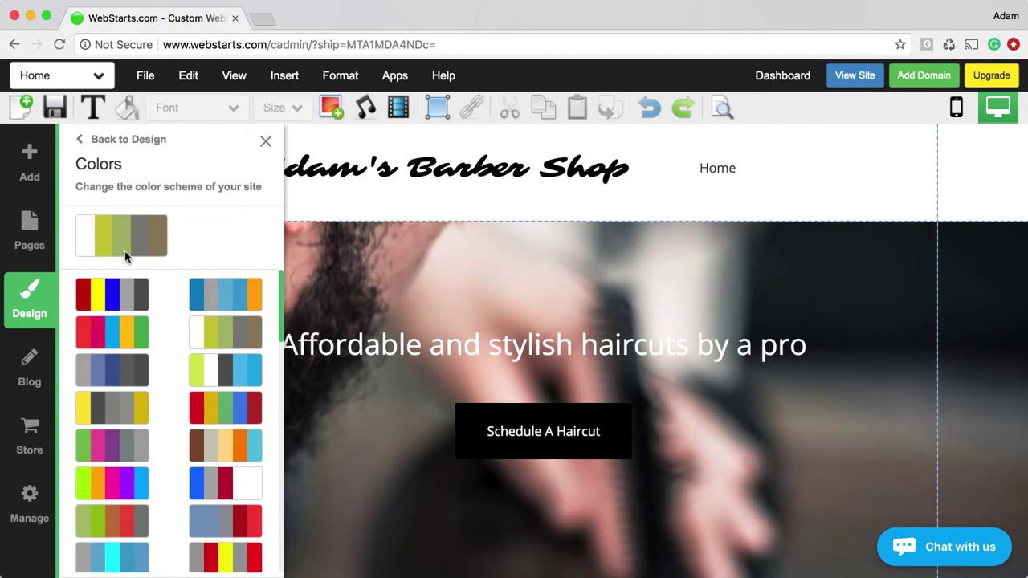
pyautogui.scroll(-2, 225, 347)
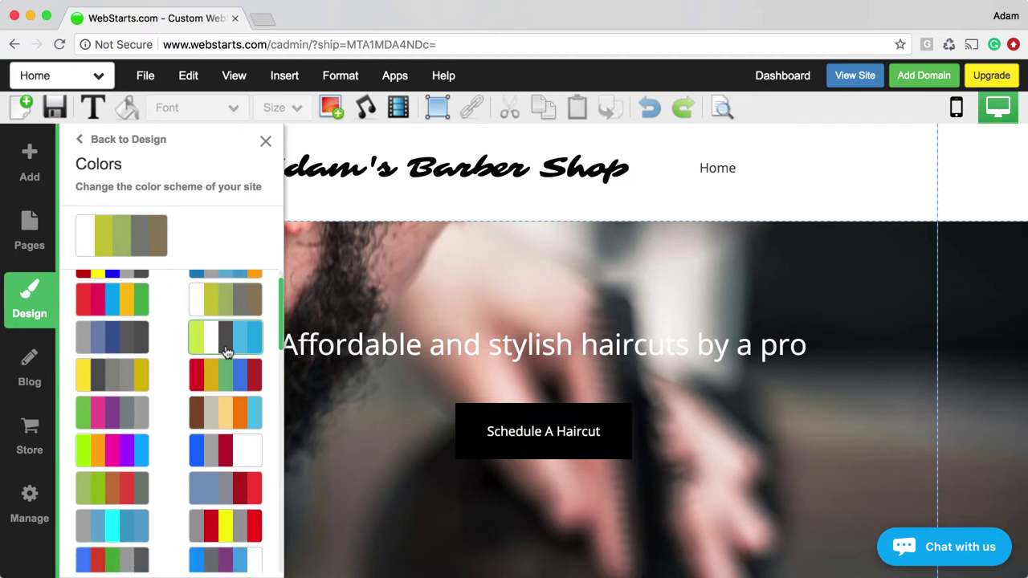
pyautogui.scroll(1, 227, 354)
pyautogui.scroll(-4, 227, 354)
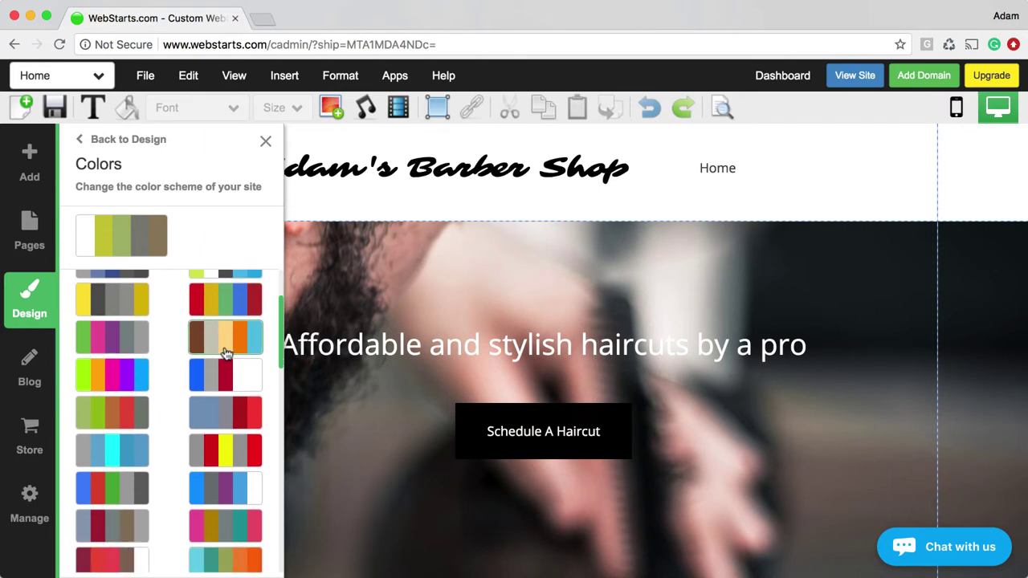
pyautogui.scroll(-3, 228, 353)
pyautogui.scroll(-4, 226, 353)
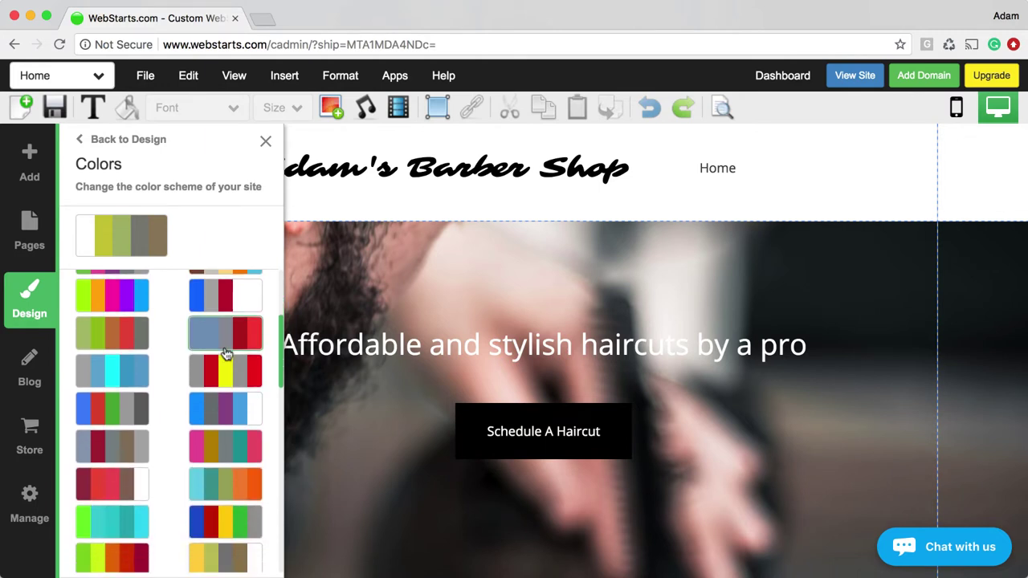
pyautogui.click(228, 433)
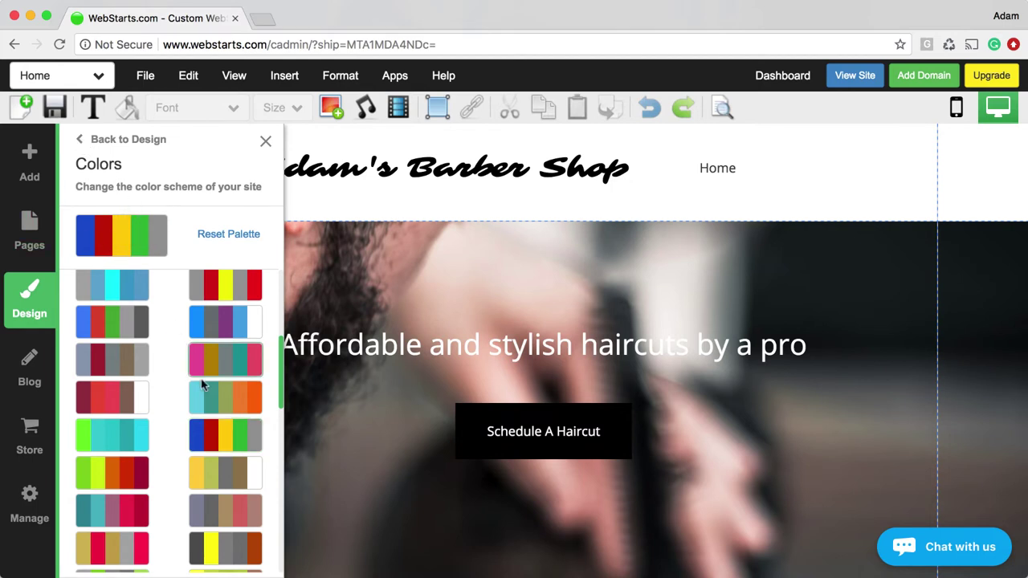
# Switch the site's colour scheme to the palette of lime green, white, dark grey and two light blues.
pyautogui.scroll(-3, 205, 407)
pyautogui.scroll(-10, 205, 407)
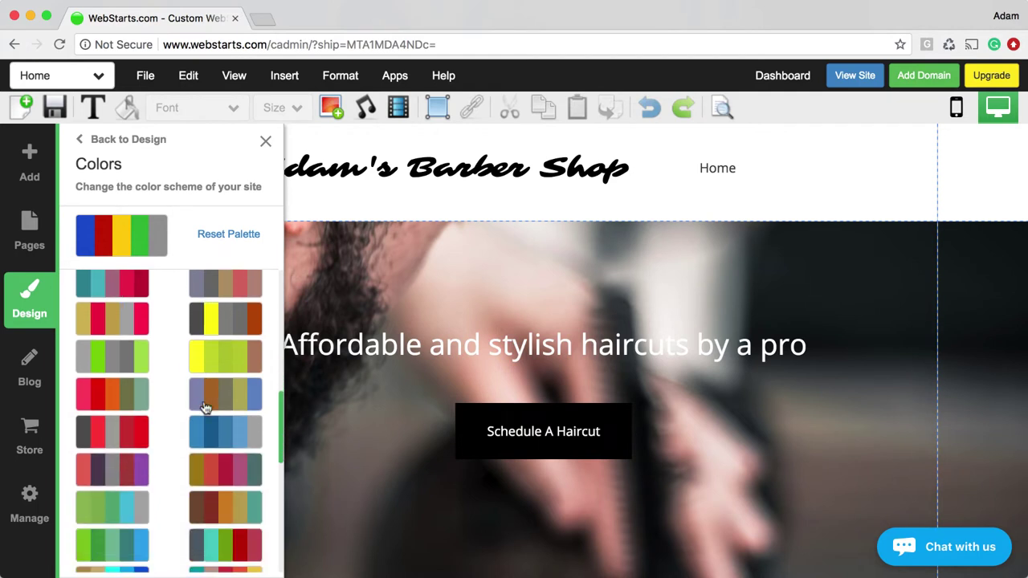
pyautogui.scroll(-10, 199, 407)
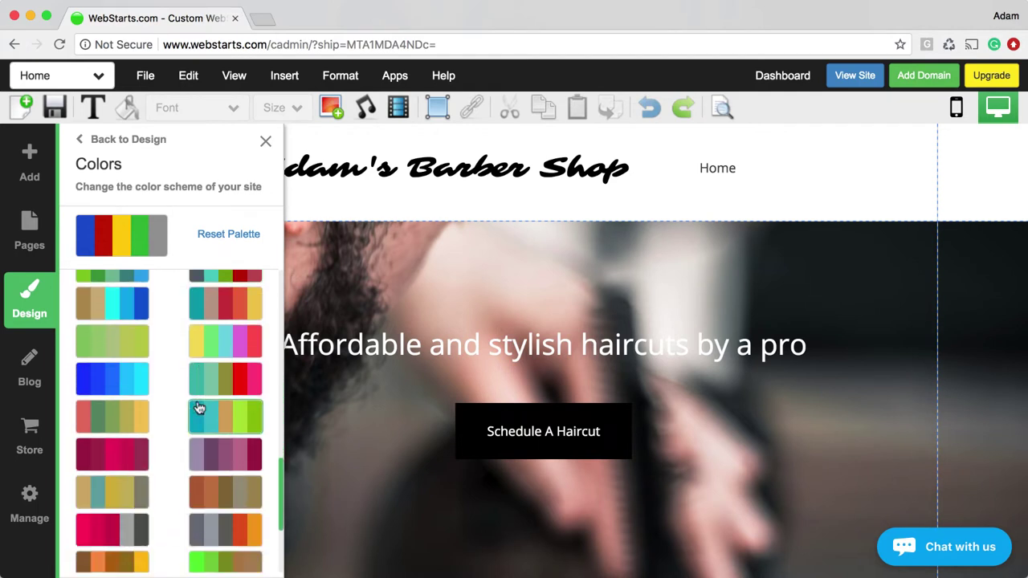
pyautogui.scroll(15, 198, 408)
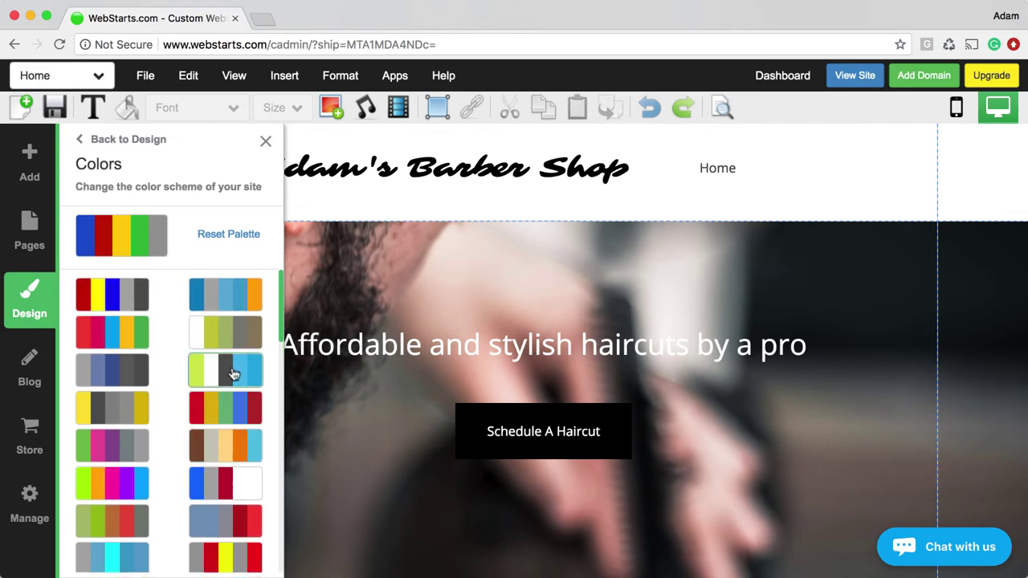
pyautogui.click(229, 369)
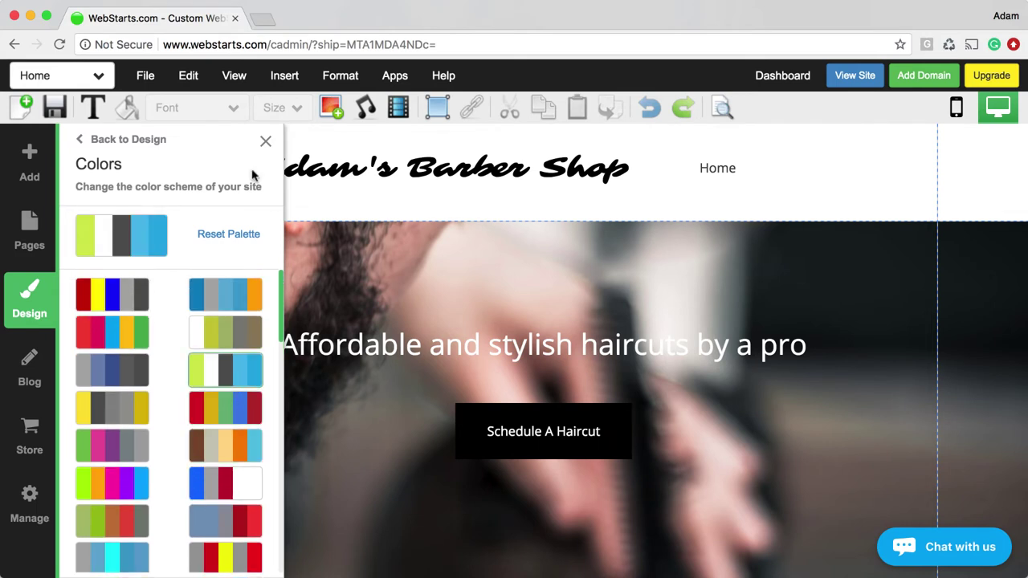
pyautogui.click(120, 139)
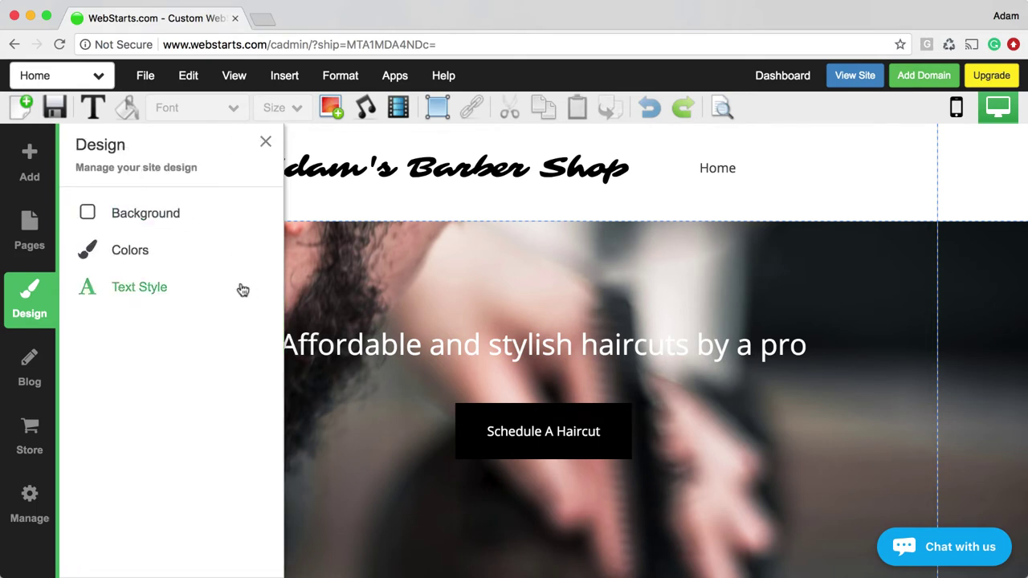
pyautogui.click(261, 140)
# Set the "Schedule A Haircut" button's background to the darkest shade of the first blue among the site colours.
pyautogui.click(518, 424)
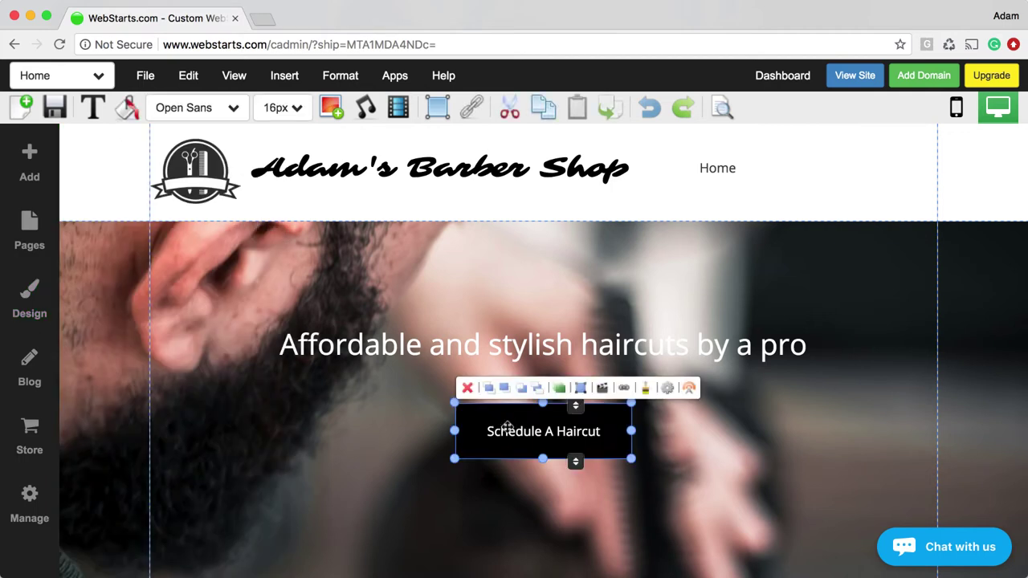
pyautogui.click(127, 107)
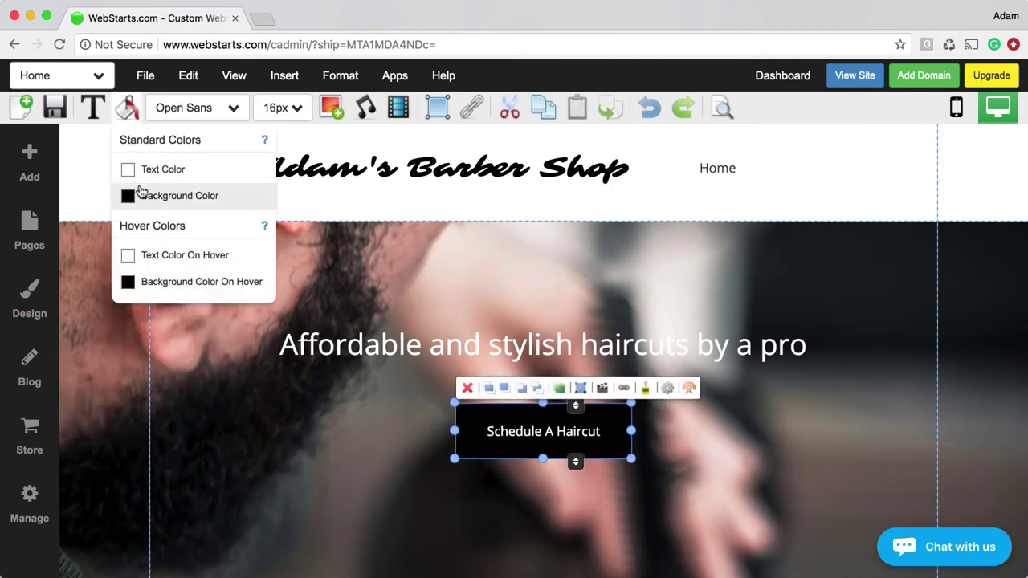
pyautogui.click(137, 193)
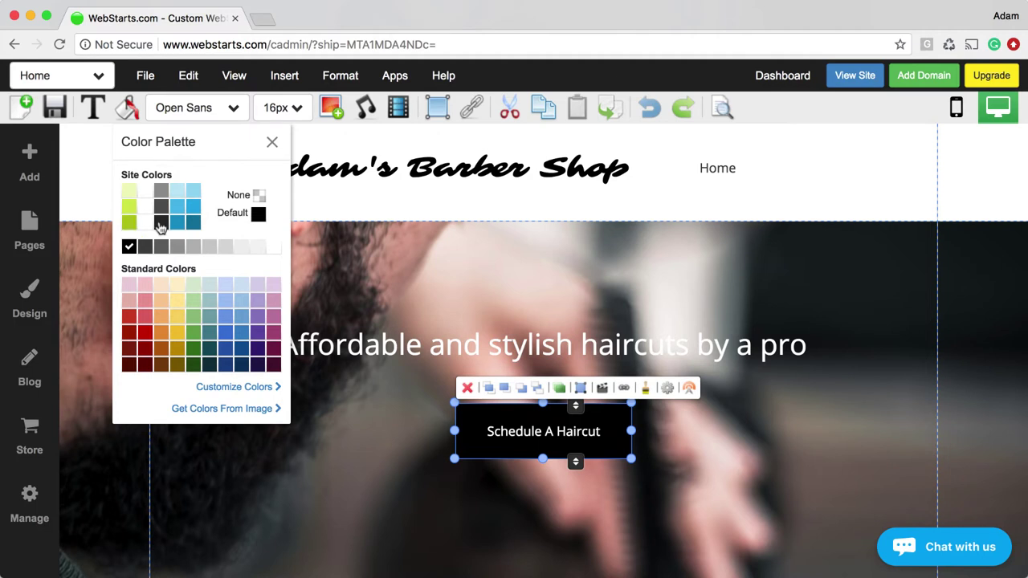
pyautogui.click(180, 228)
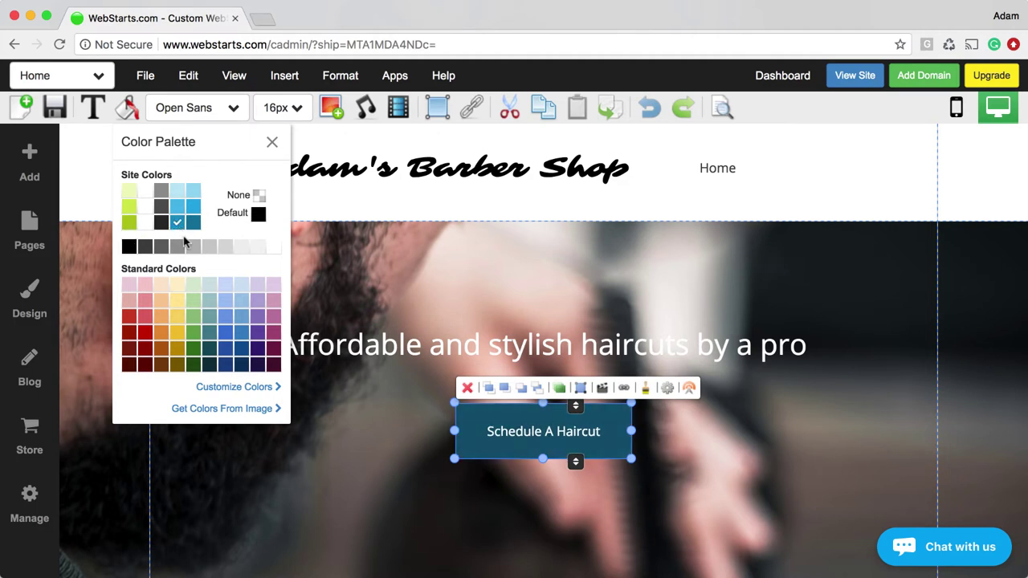
pyautogui.click(686, 455)
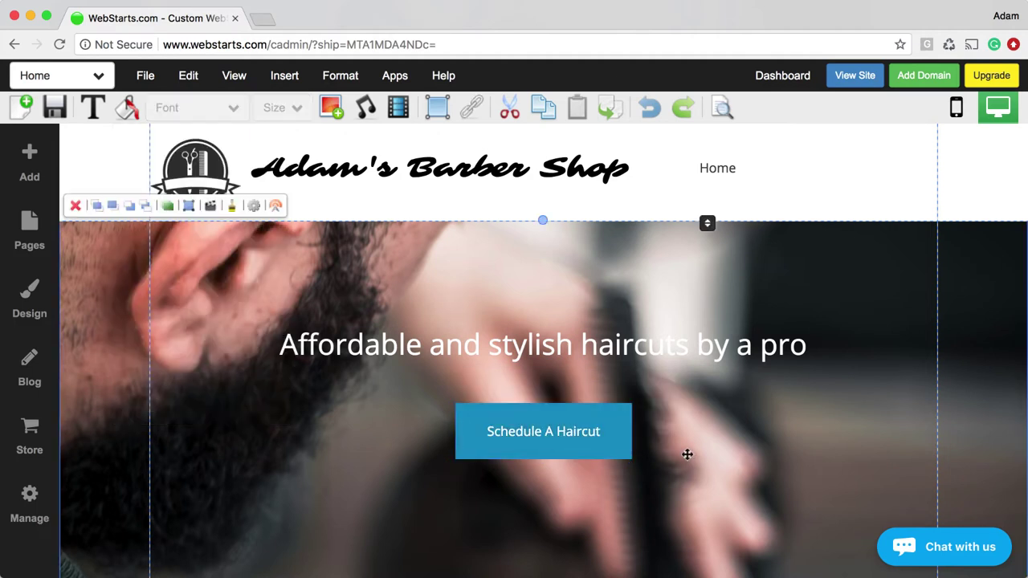
pyautogui.click(612, 448)
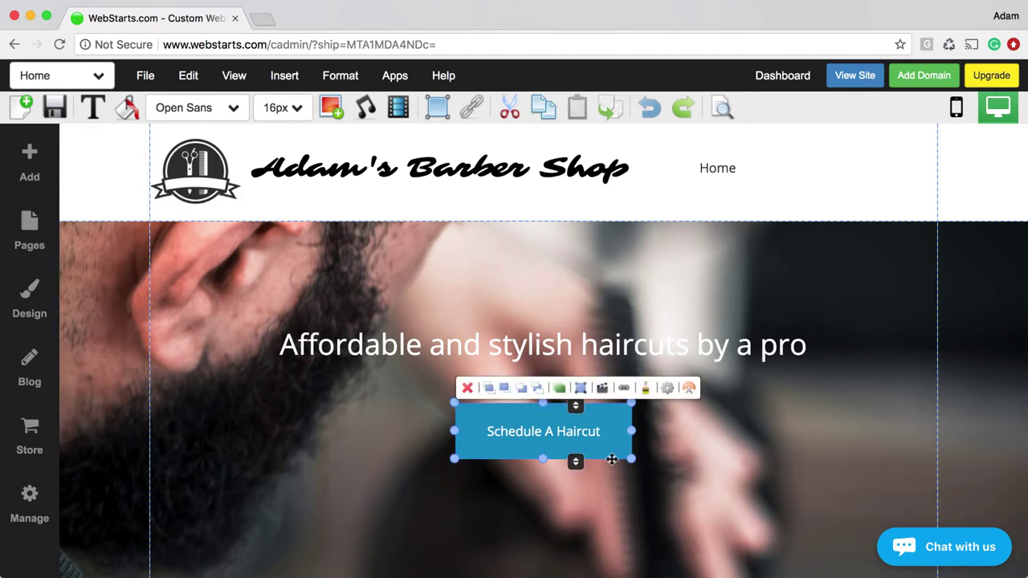
# Apply the Bounce In animation effect to the headline over the barber photo.
pyautogui.click(626, 348)
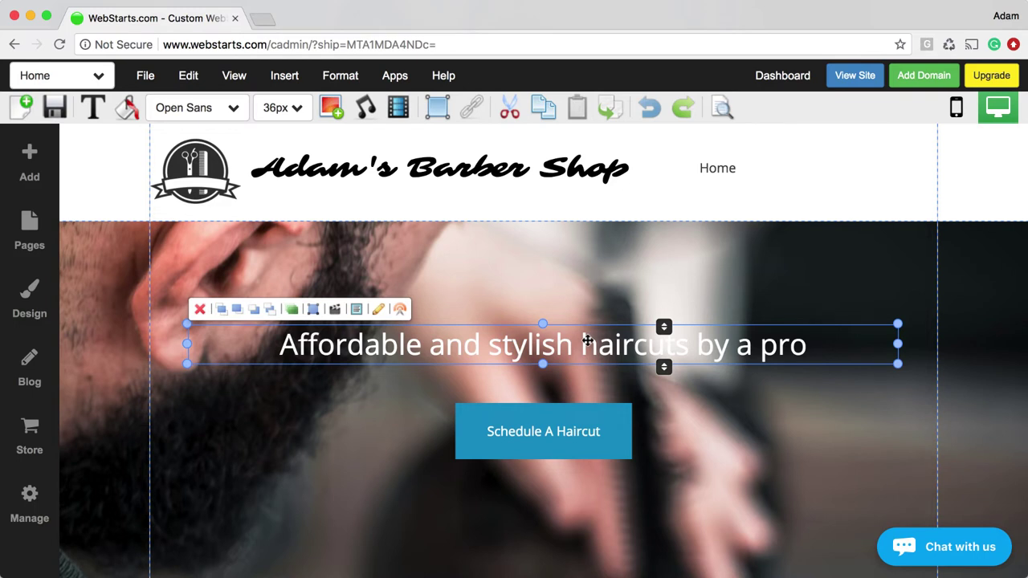
pyautogui.click(335, 310)
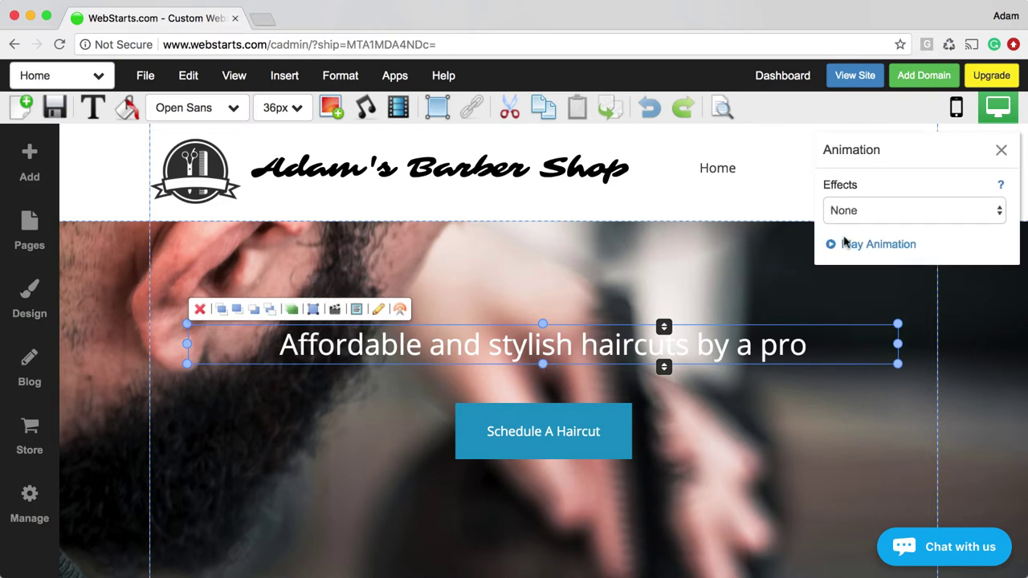
pyautogui.click(872, 217)
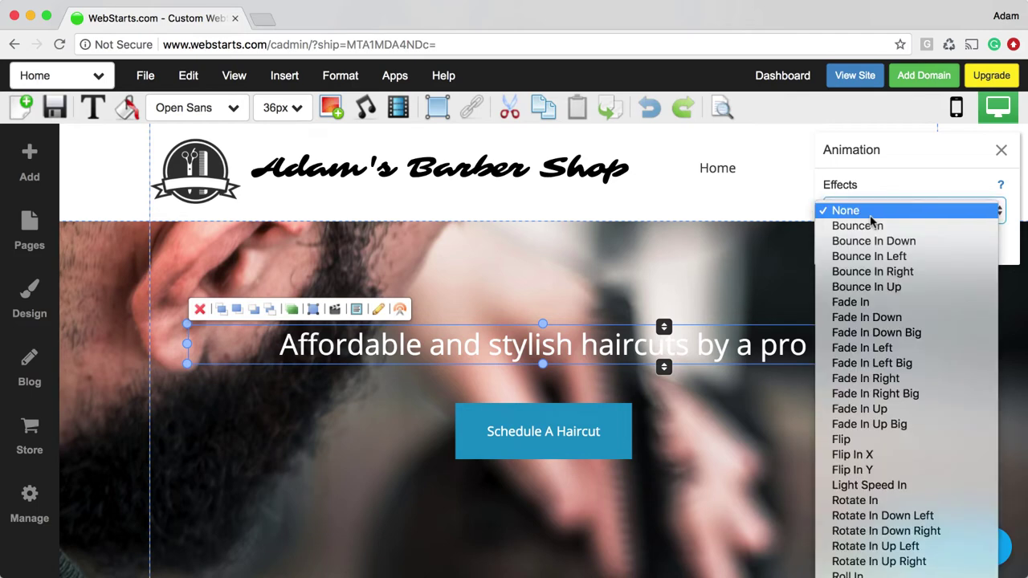
pyautogui.click(873, 226)
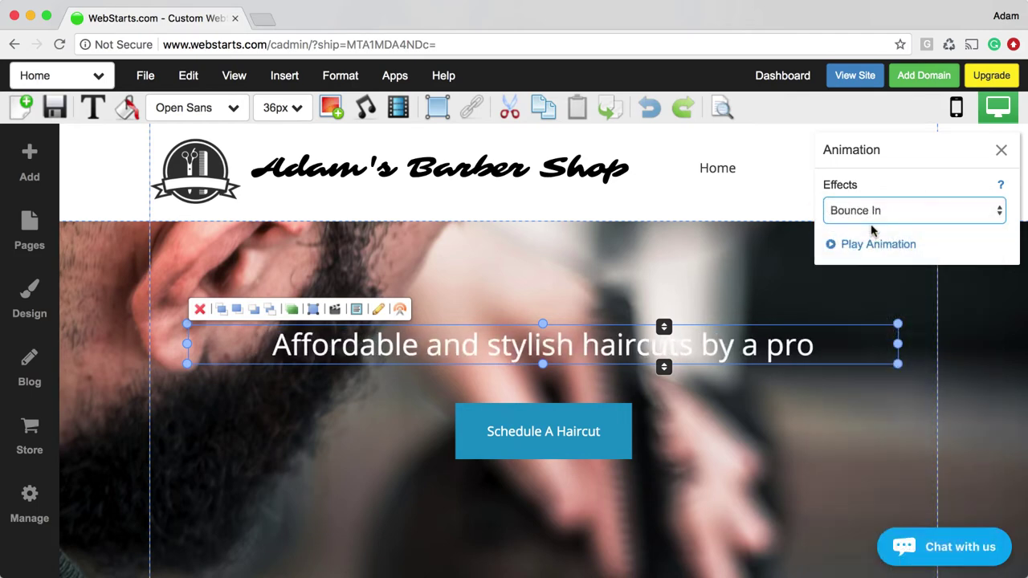
# Change the headline's animation effect to Bounce In Left and play a preview of it.
pyautogui.click(873, 223)
pyautogui.click(874, 240)
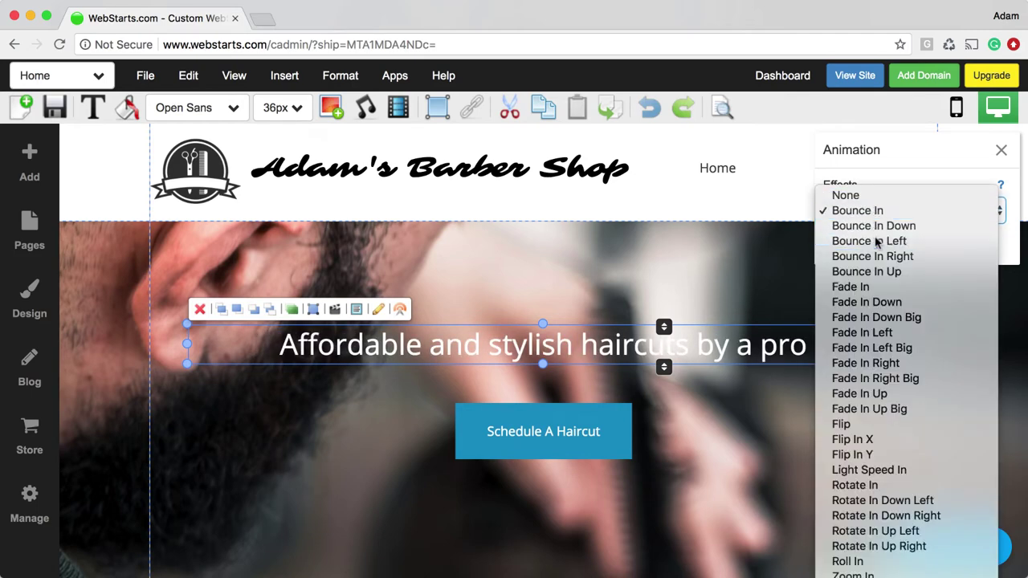
pyautogui.click(882, 219)
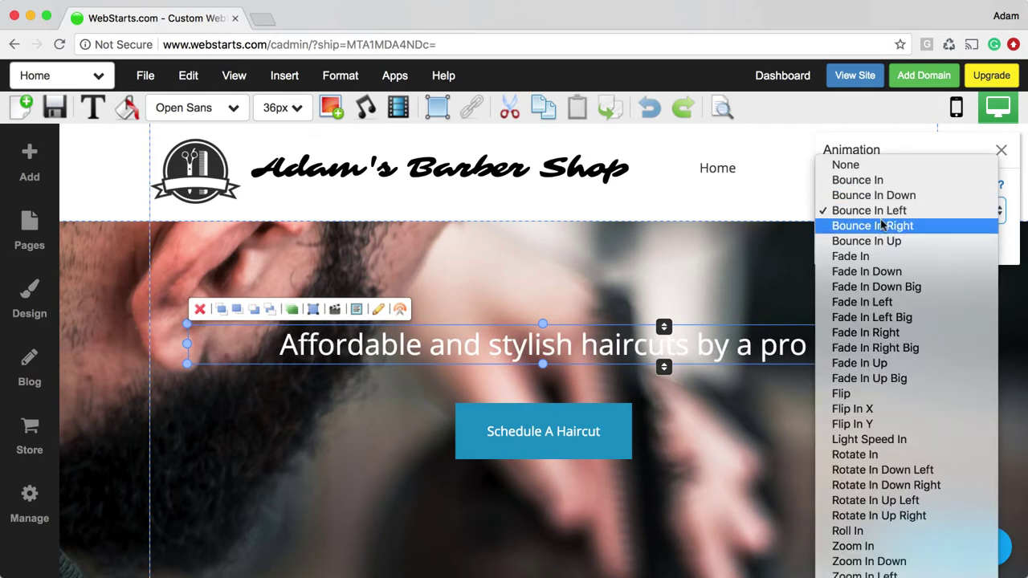
pyautogui.click(886, 212)
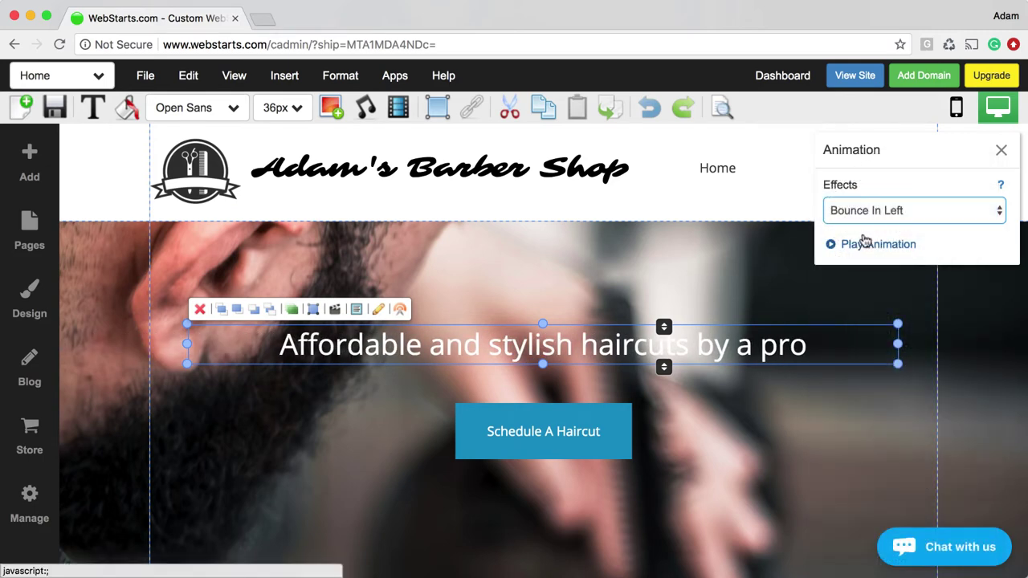
pyautogui.click(836, 248)
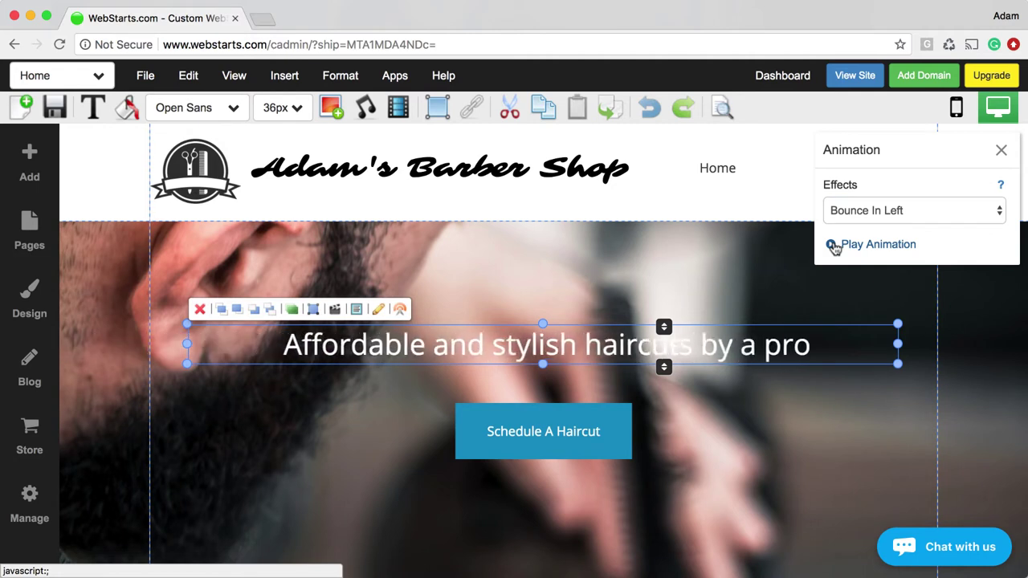
pyautogui.click(840, 459)
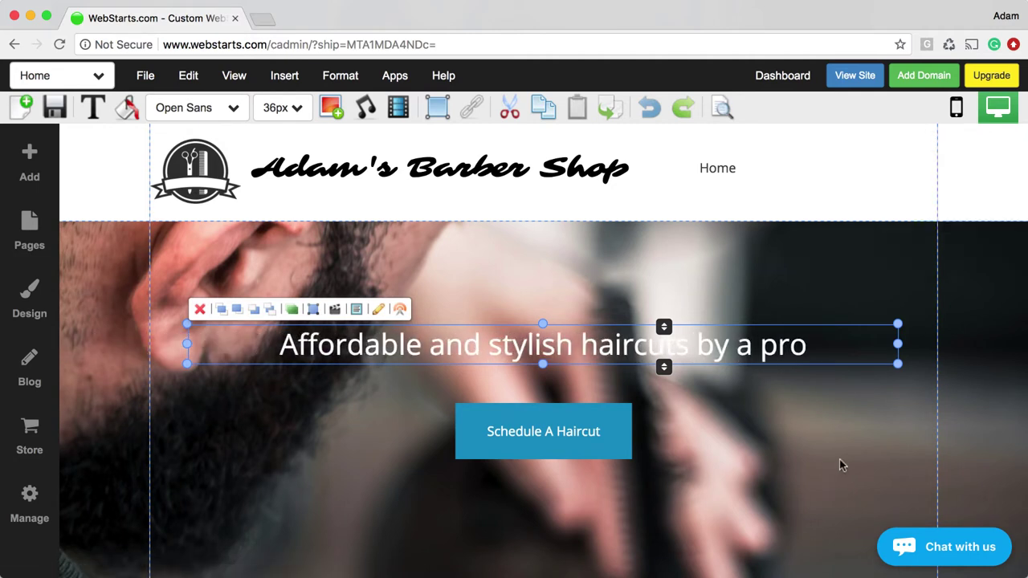
pyautogui.click(806, 431)
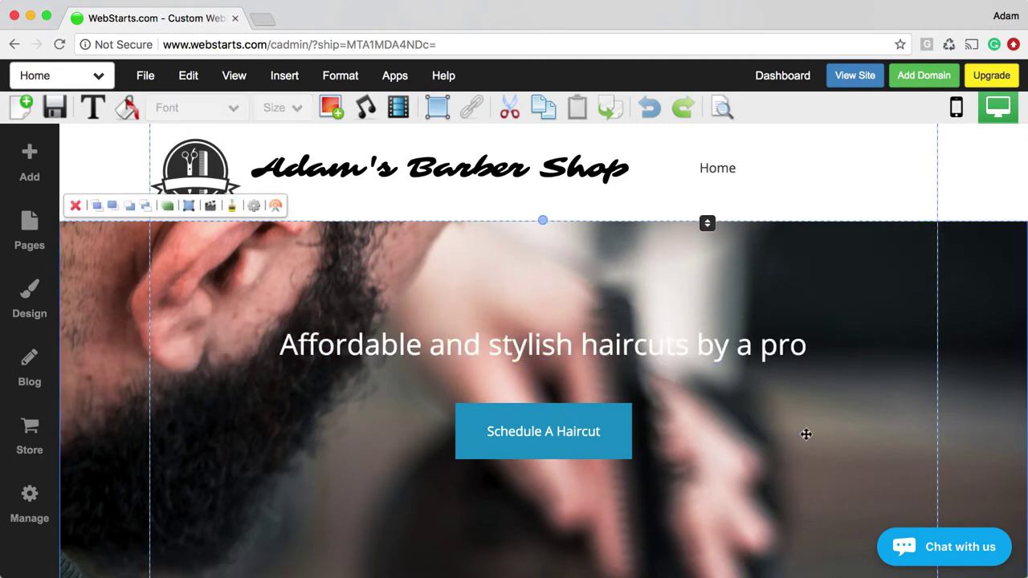
# Apply the Bounce In Right animation effect to the "Schedule A Haircut" button and preview the draft page.
pyautogui.click(605, 439)
pyautogui.click(624, 390)
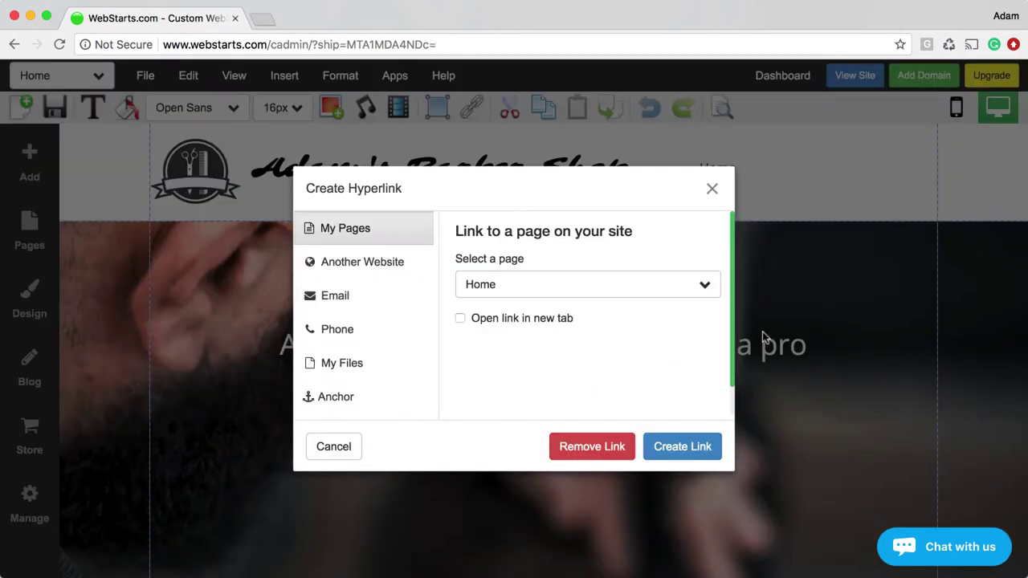
pyautogui.click(712, 188)
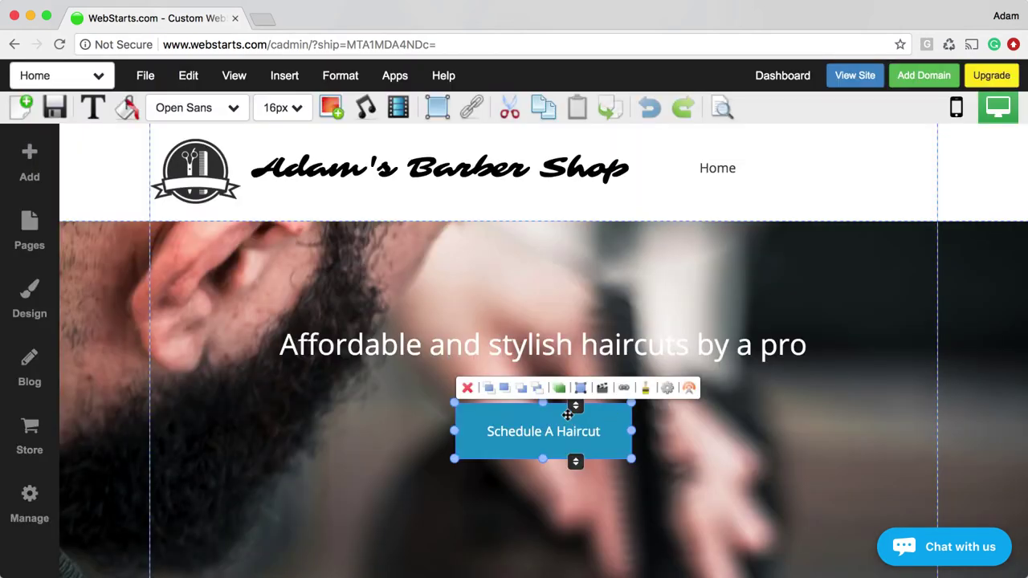
pyautogui.click(602, 388)
pyautogui.click(879, 219)
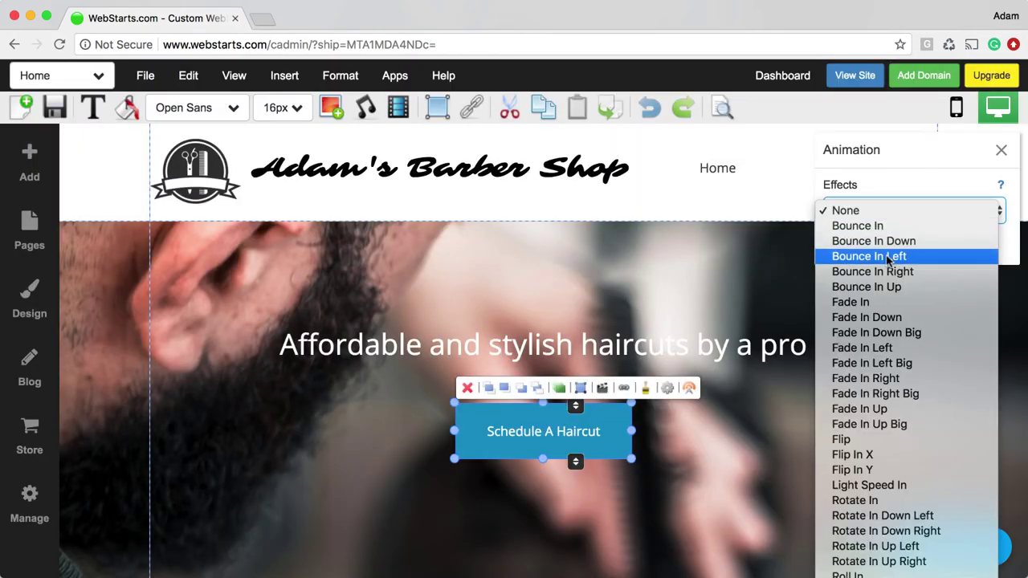
pyautogui.click(890, 271)
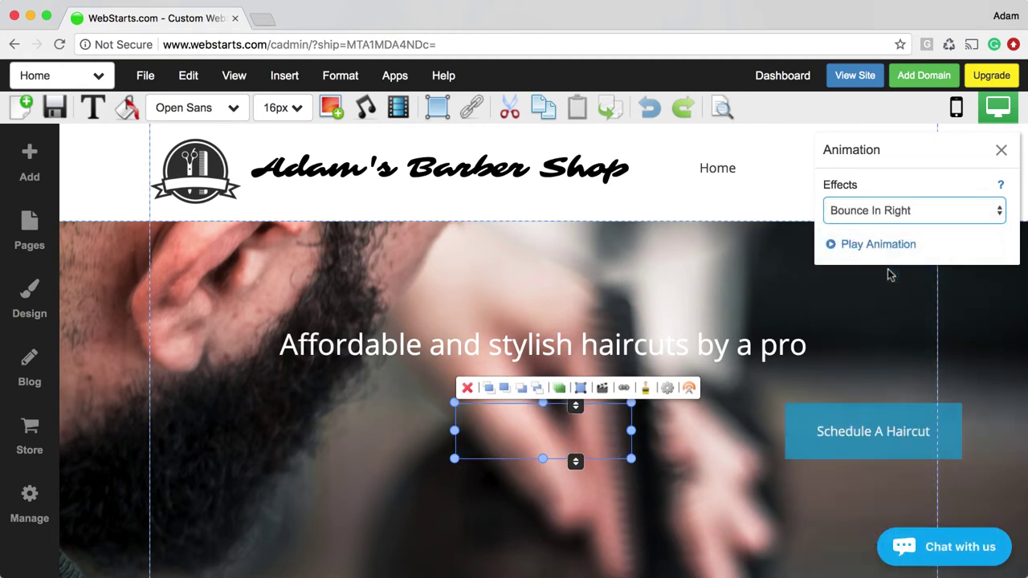
pyautogui.click(789, 262)
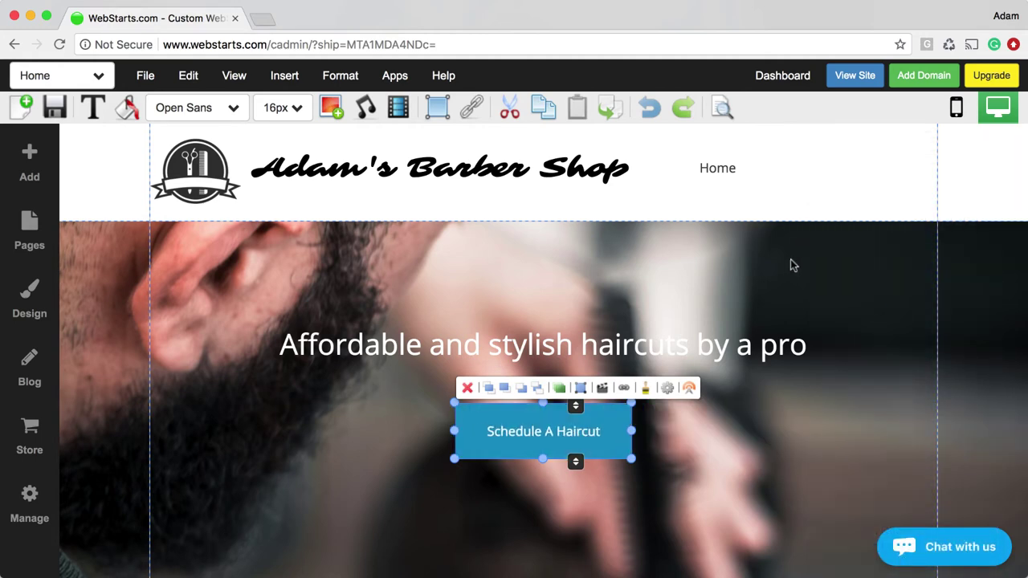
pyautogui.click(722, 113)
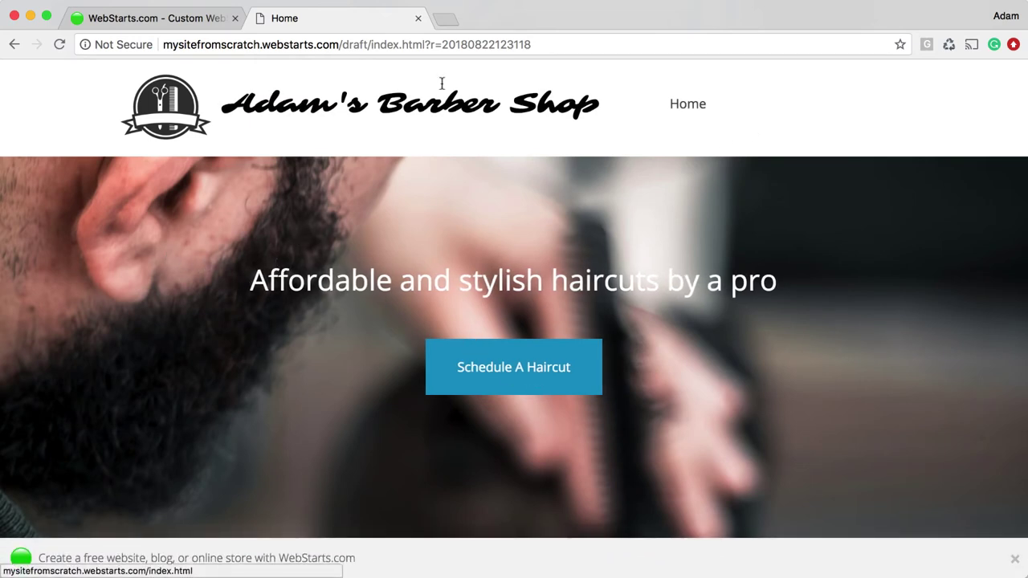
pyautogui.click(419, 19)
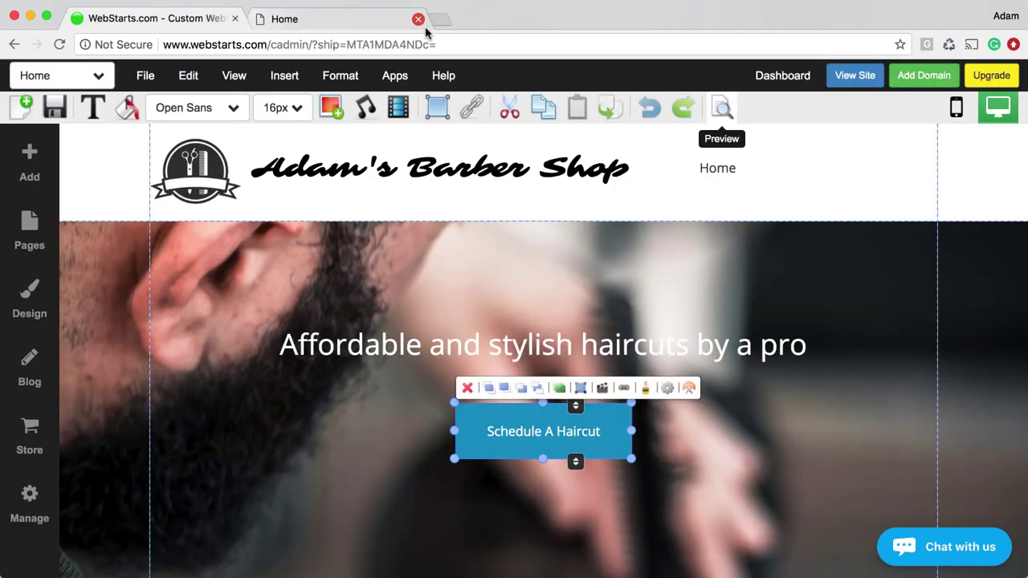
# Reorder the footer's social bar so that Instagram sits directly after Snapchat, and update the bar.
pyautogui.scroll(-3, 568, 294)
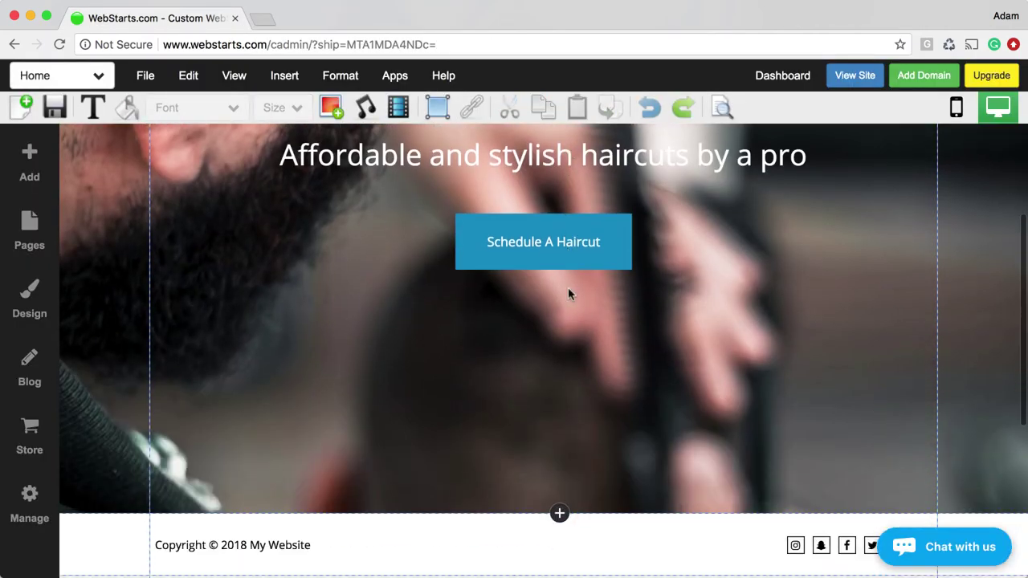
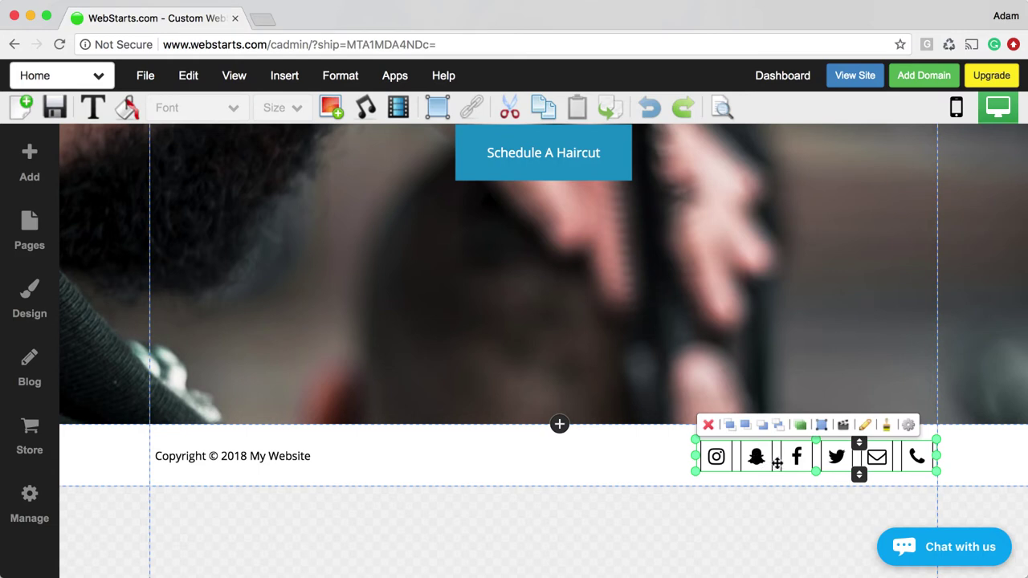
pyautogui.click(865, 428)
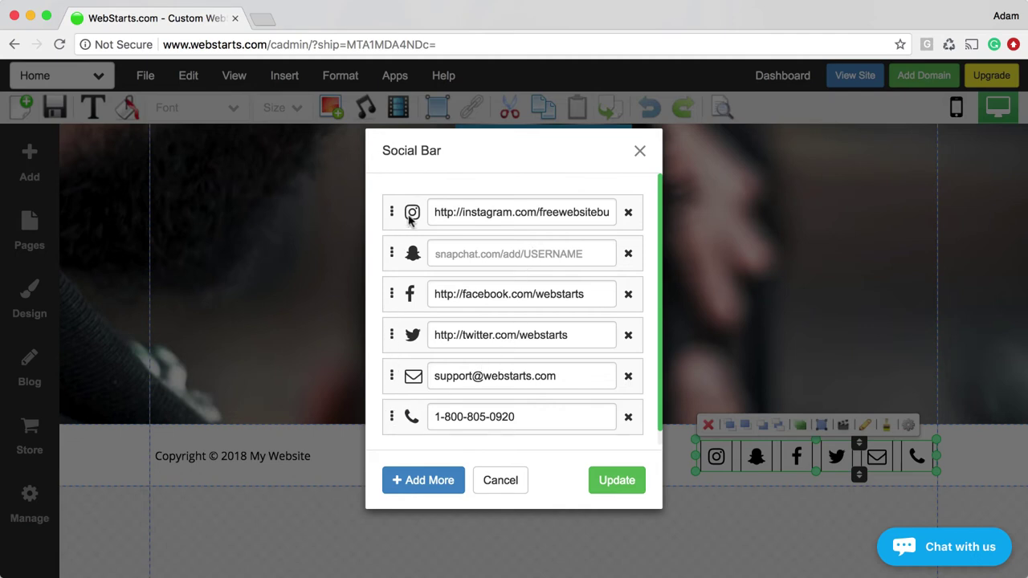
pyautogui.moveTo(392, 215); pyautogui.dragTo(393, 251)
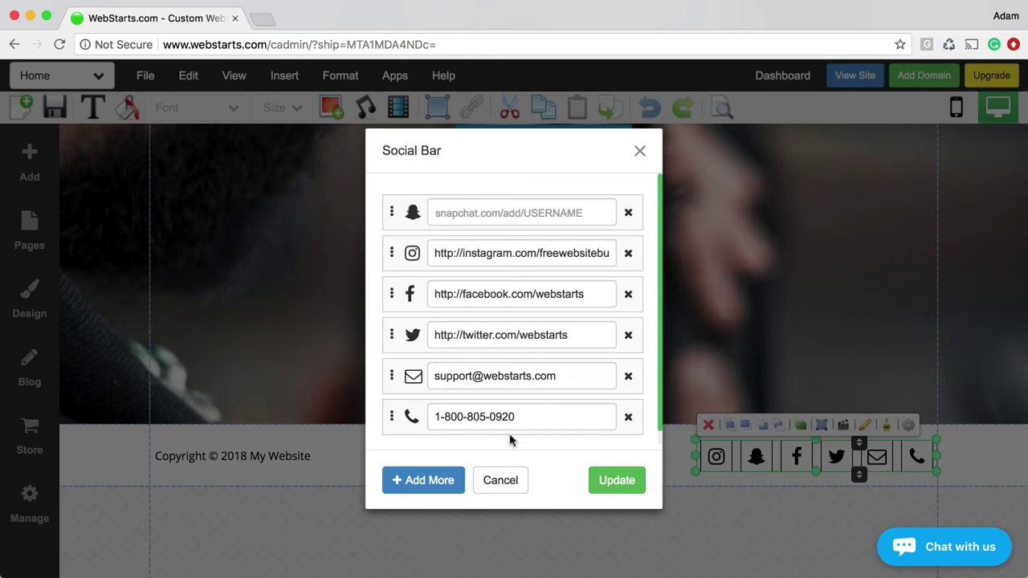
pyautogui.click(414, 483)
pyautogui.scroll(-1, 527, 394)
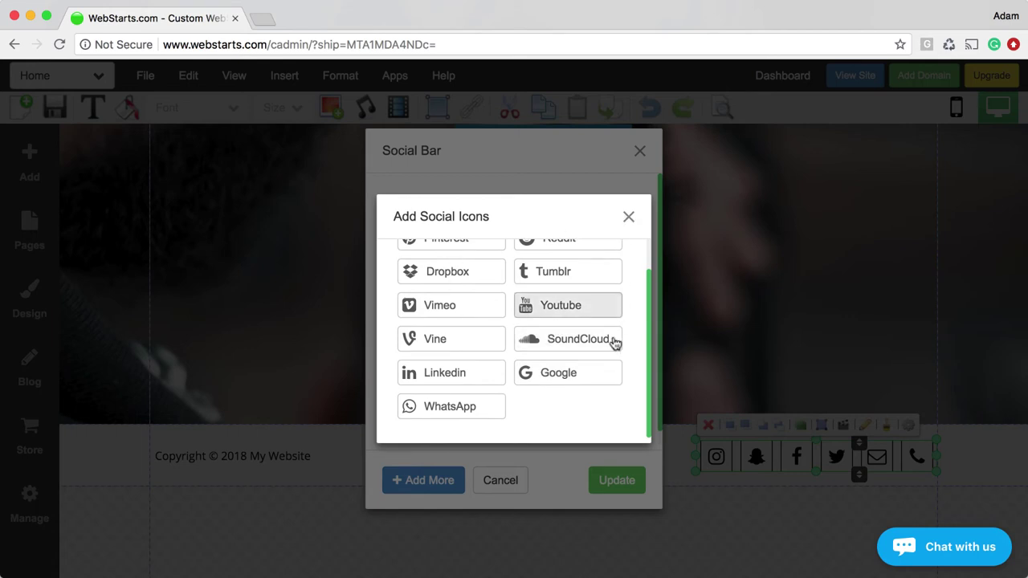
pyautogui.scroll(1, 611, 329)
pyautogui.click(629, 219)
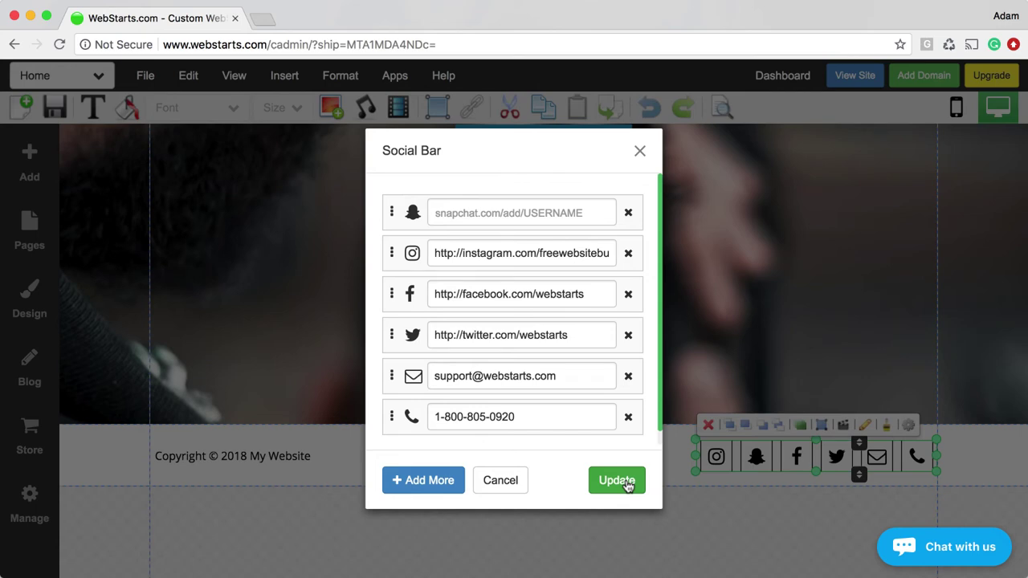
pyautogui.click(629, 486)
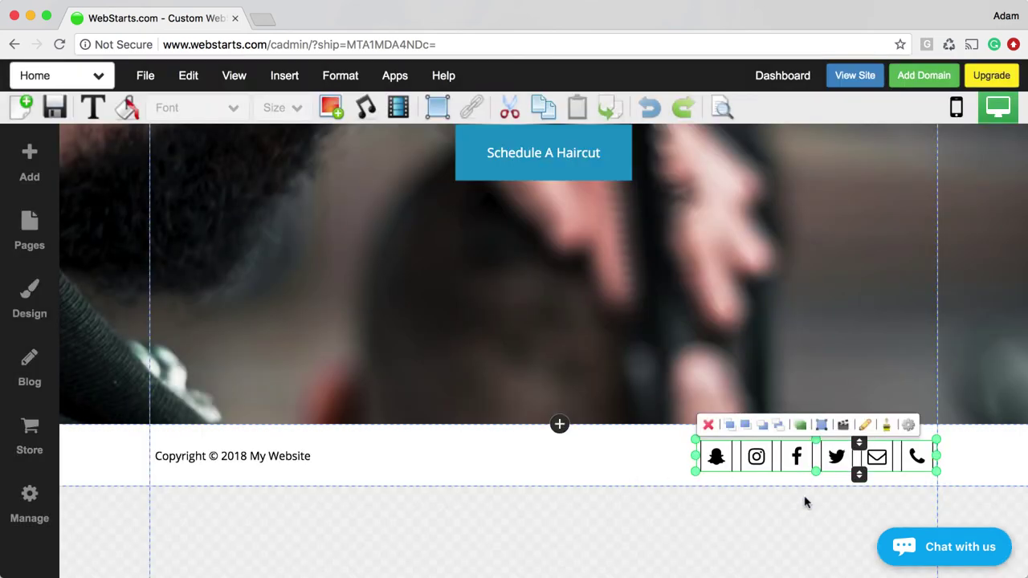
pyautogui.click(811, 474)
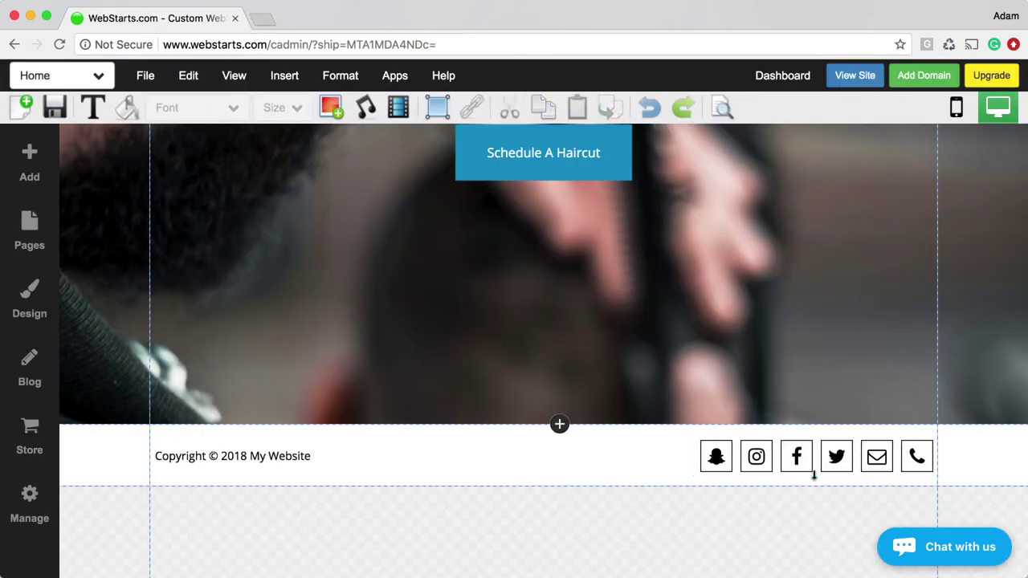
# Set the footer social bar's icon color on hover to the darkest shade of the first blue among the site colours.
pyautogui.click(875, 463)
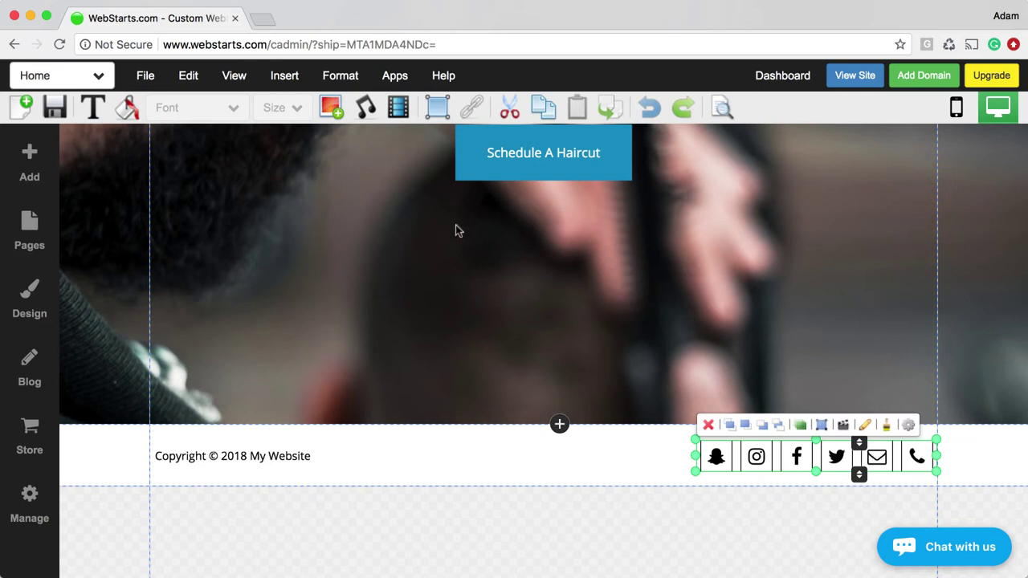
pyautogui.click(705, 496)
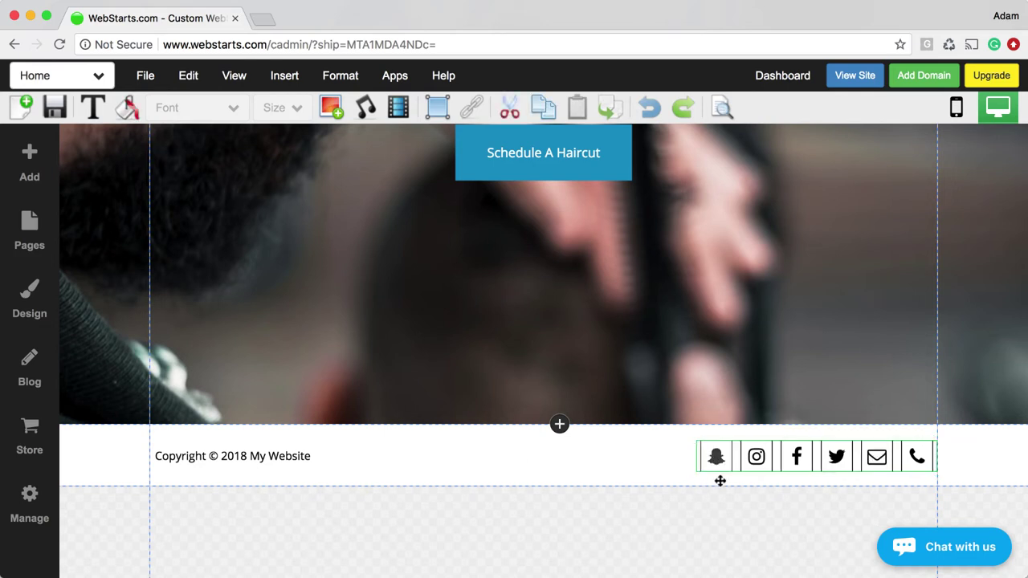
pyautogui.click(717, 474)
pyautogui.click(725, 498)
pyautogui.click(839, 463)
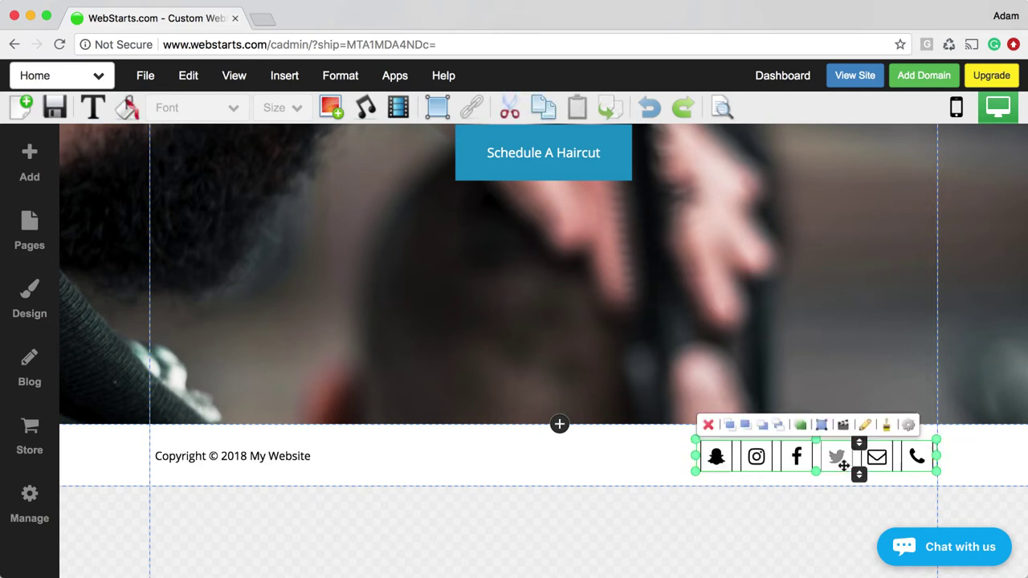
pyautogui.click(126, 107)
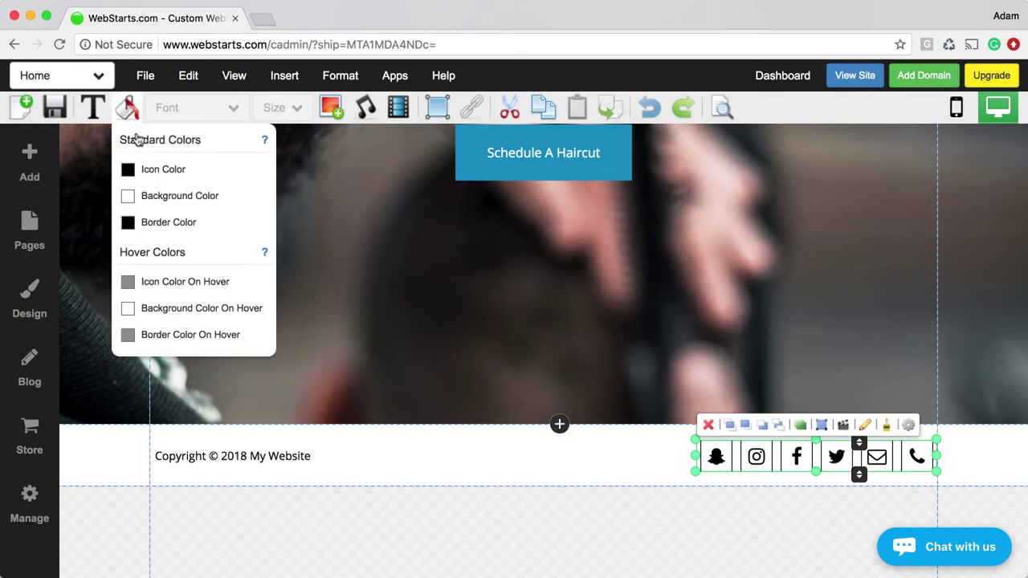
pyautogui.click(177, 287)
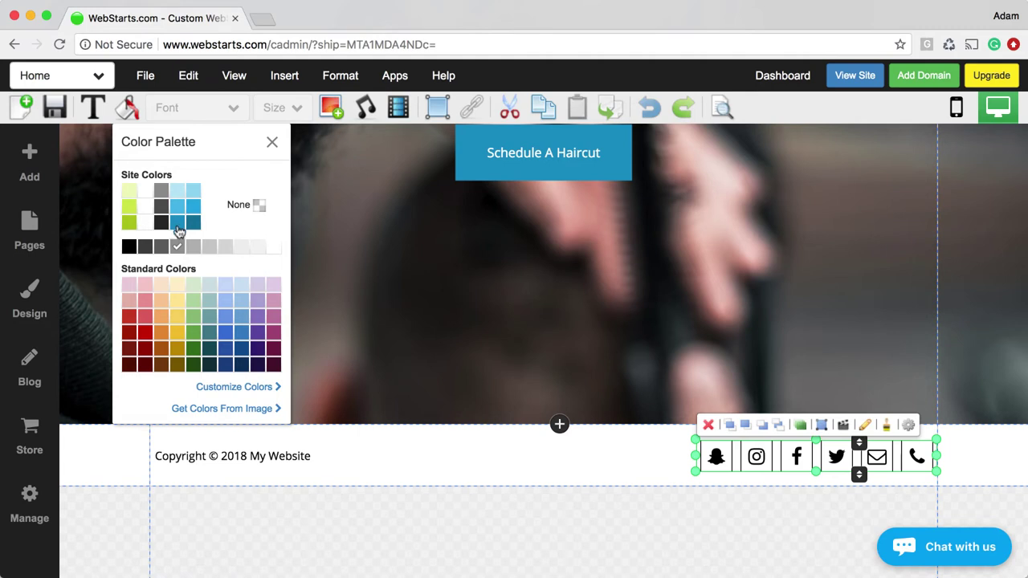
pyautogui.click(271, 143)
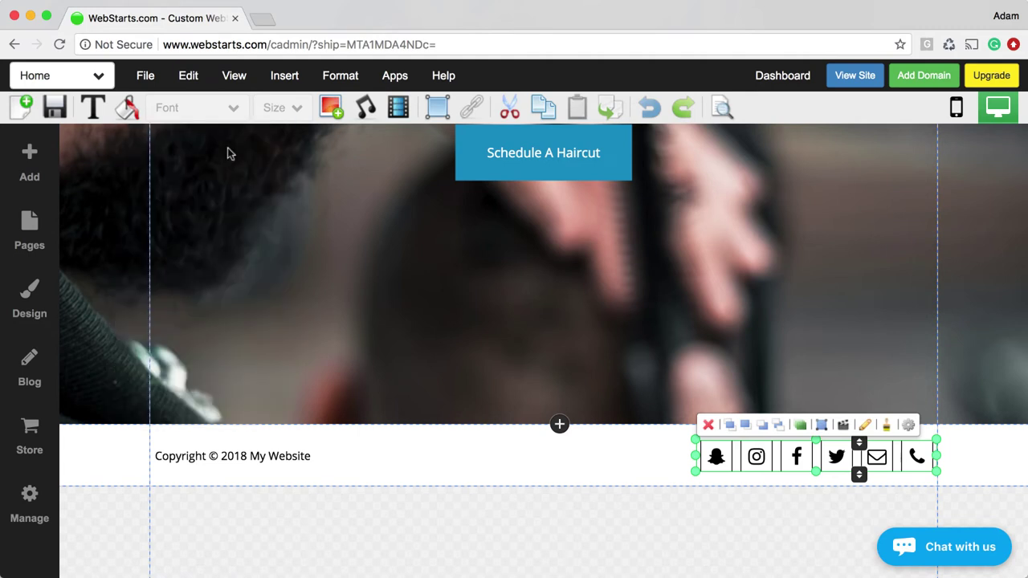
# Set the footer social bar's border color on hover to the matching blue from the site colours.
pyautogui.click(126, 109)
pyautogui.click(167, 337)
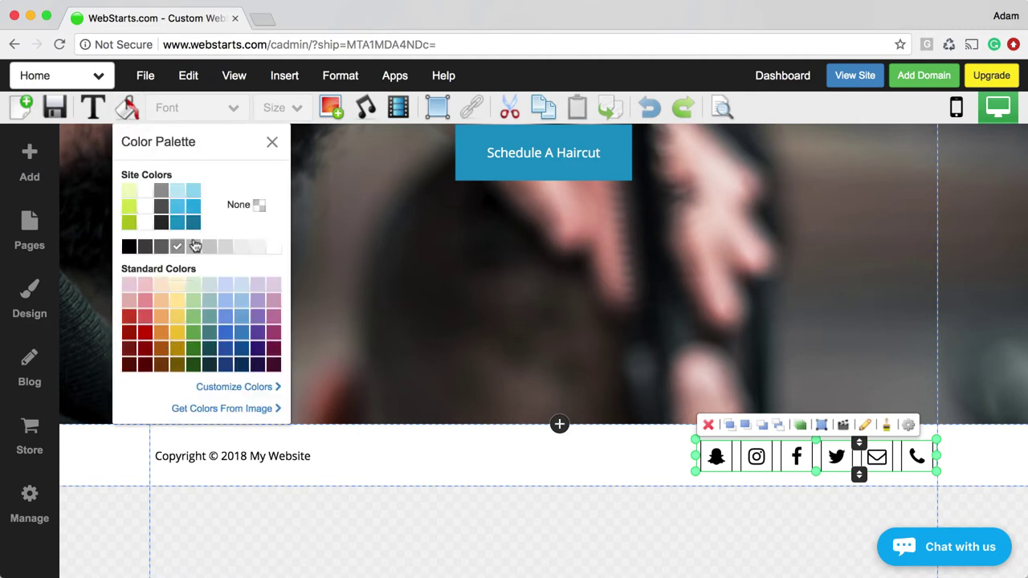
pyautogui.click(271, 142)
pyautogui.click(596, 537)
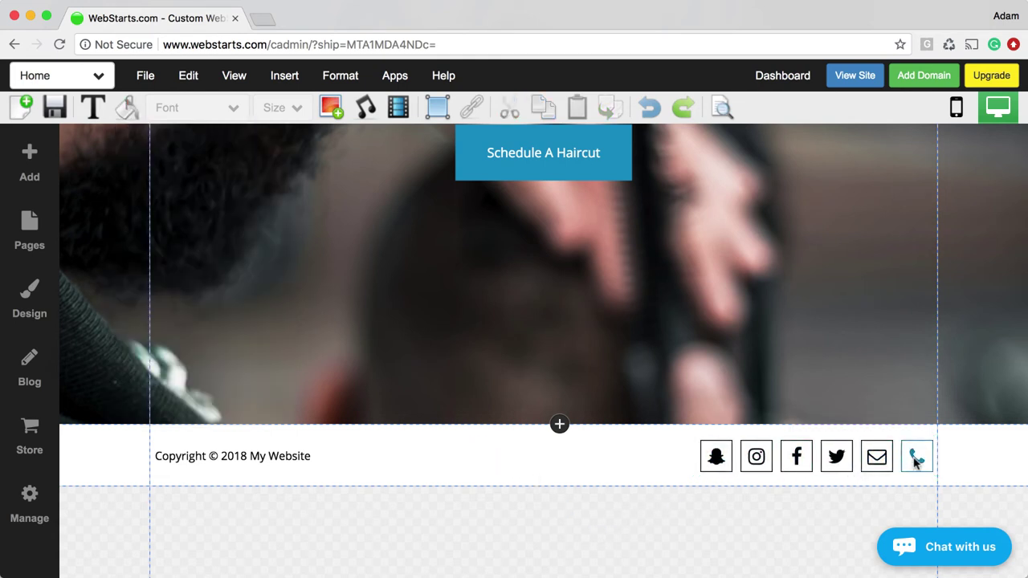
# Save the website and decline the offer to share and promote it.
pyautogui.scroll(5, 876, 440)
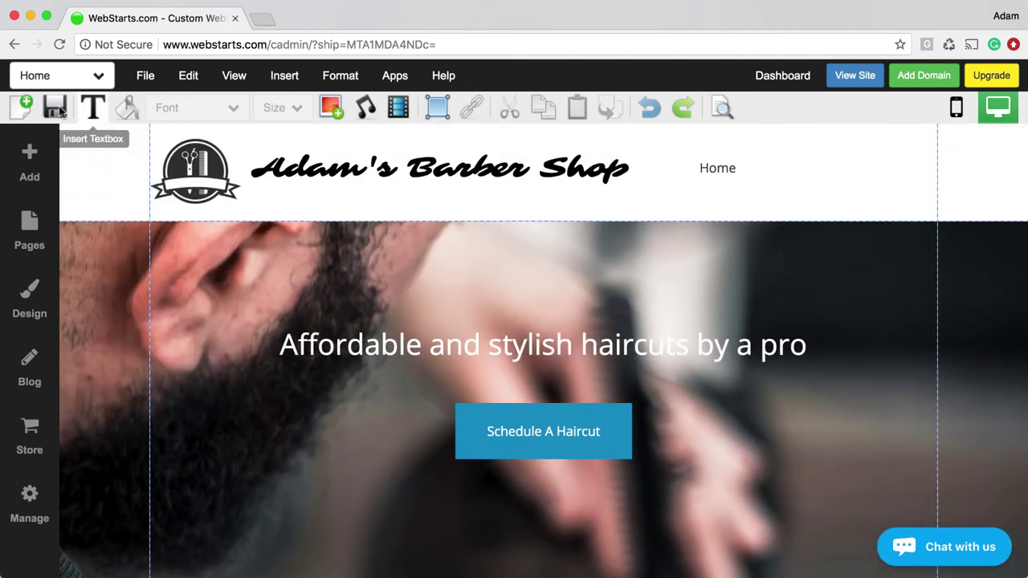
pyautogui.click(54, 108)
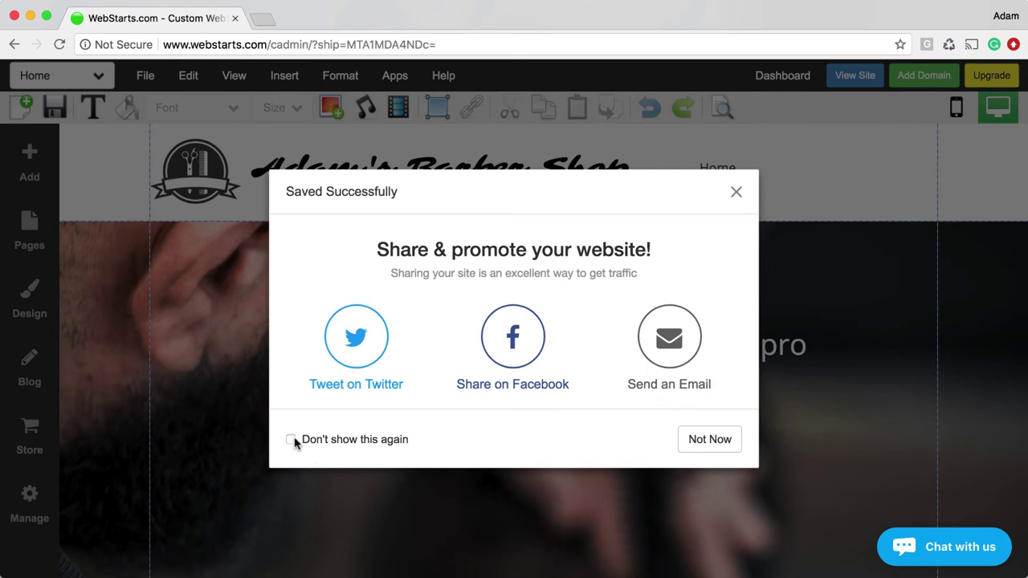
pyautogui.click(716, 438)
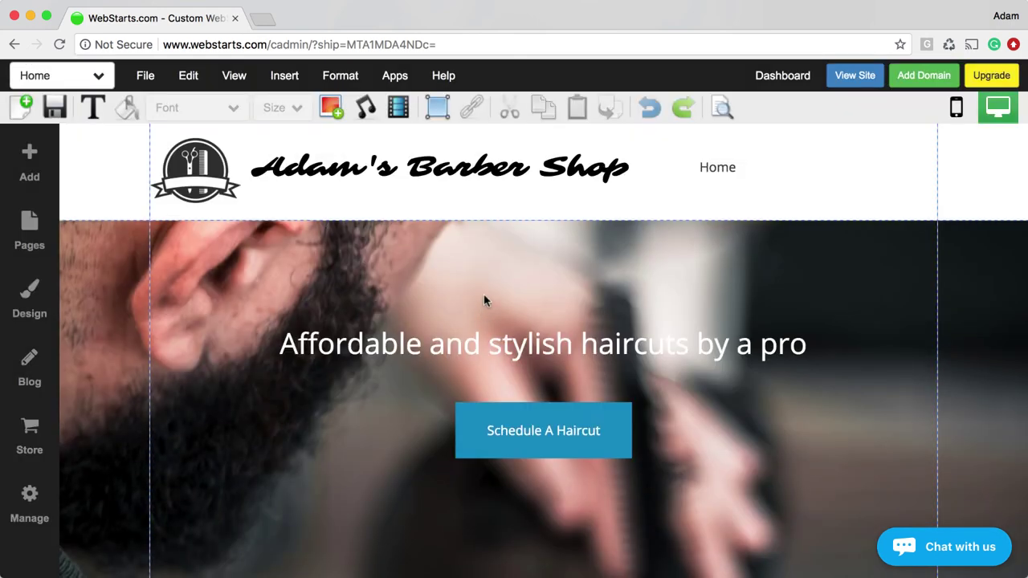
# View the published Home page to check its header, photo, headline and button, and return to the editor.
pyautogui.click(854, 75)
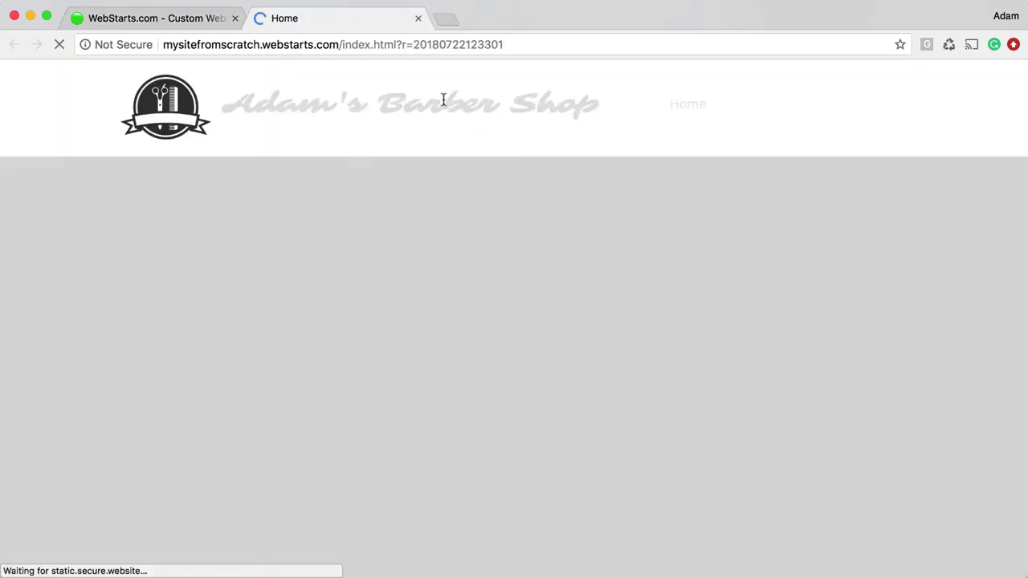
pyautogui.scroll(-1, 842, 354)
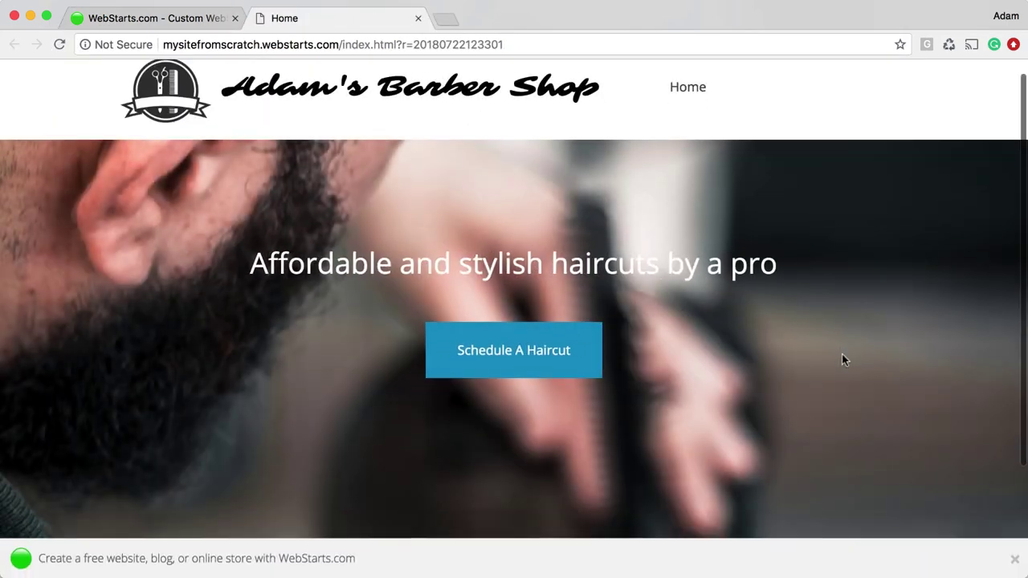
pyautogui.scroll(1, 844, 355)
pyautogui.scroll(-2, 658, 405)
pyautogui.scroll(2, 659, 405)
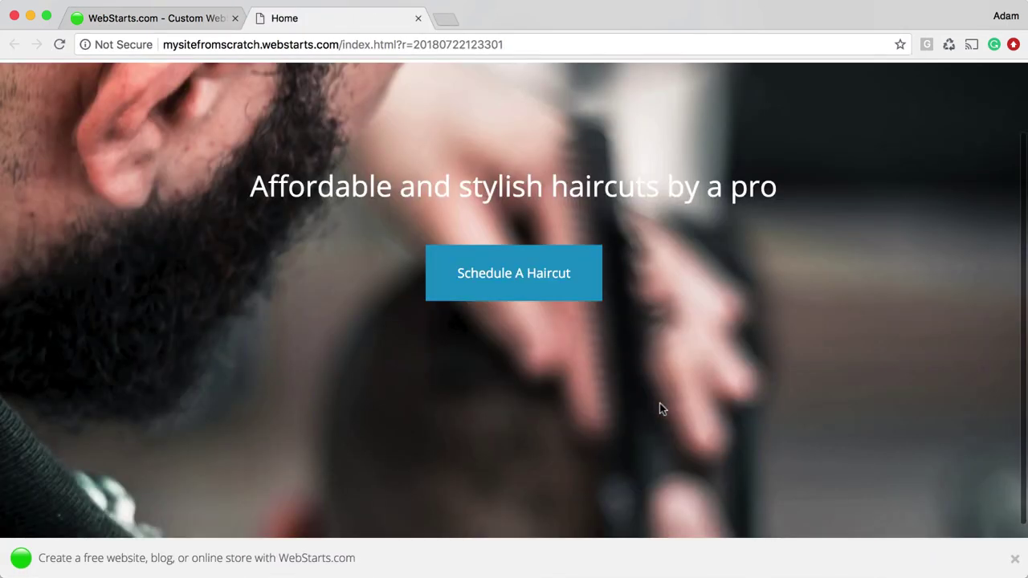
pyautogui.click(417, 18)
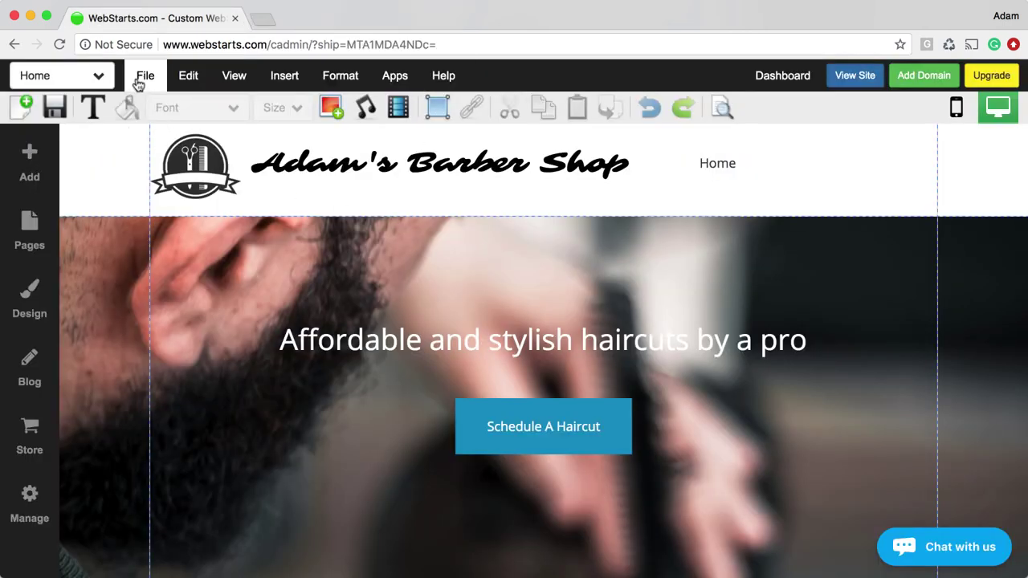
# Create a new web page named Contact as a copy of the Home page.
pyautogui.click(103, 81)
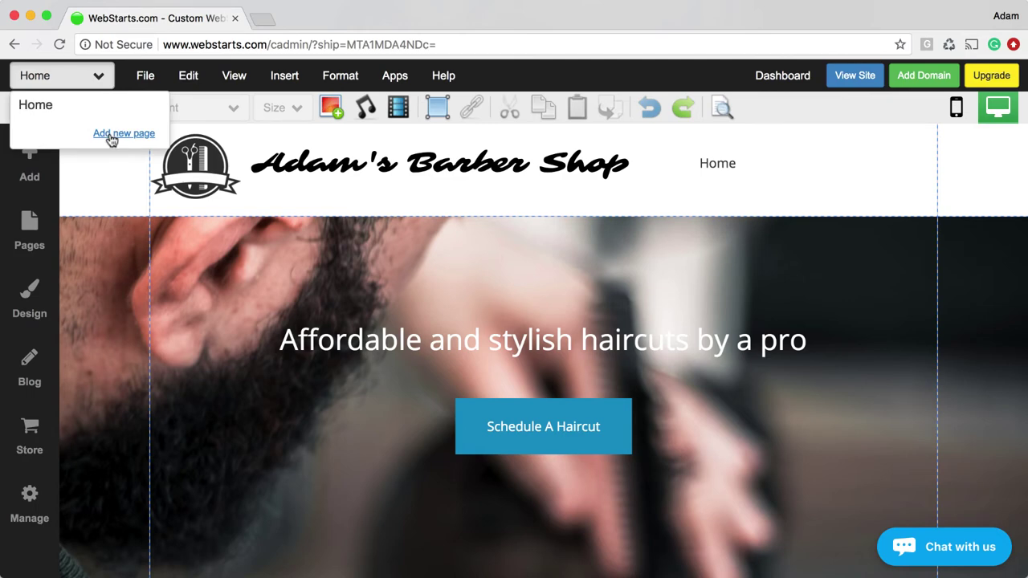
pyautogui.click(146, 76)
pyautogui.click(151, 110)
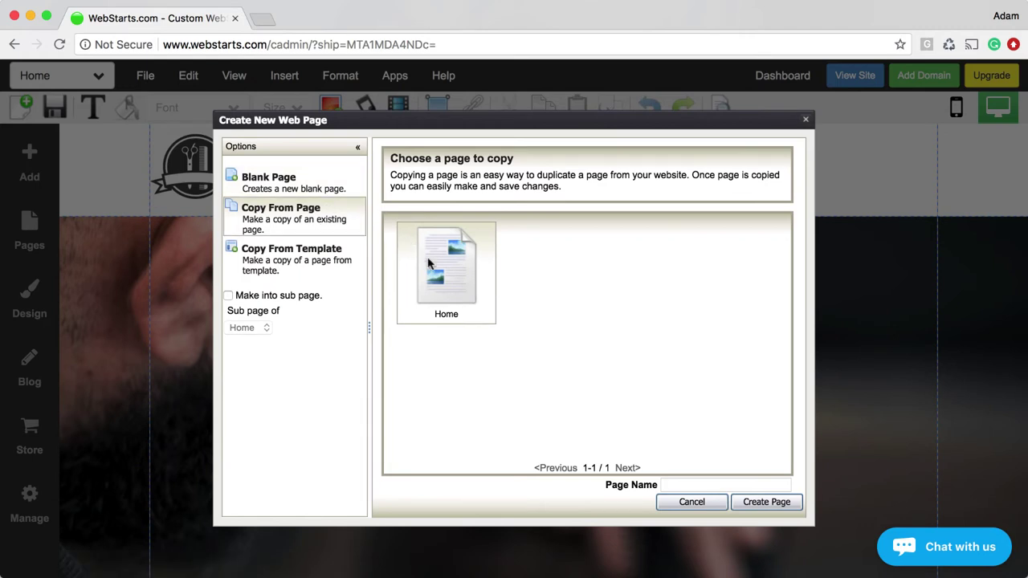
pyautogui.click(338, 194)
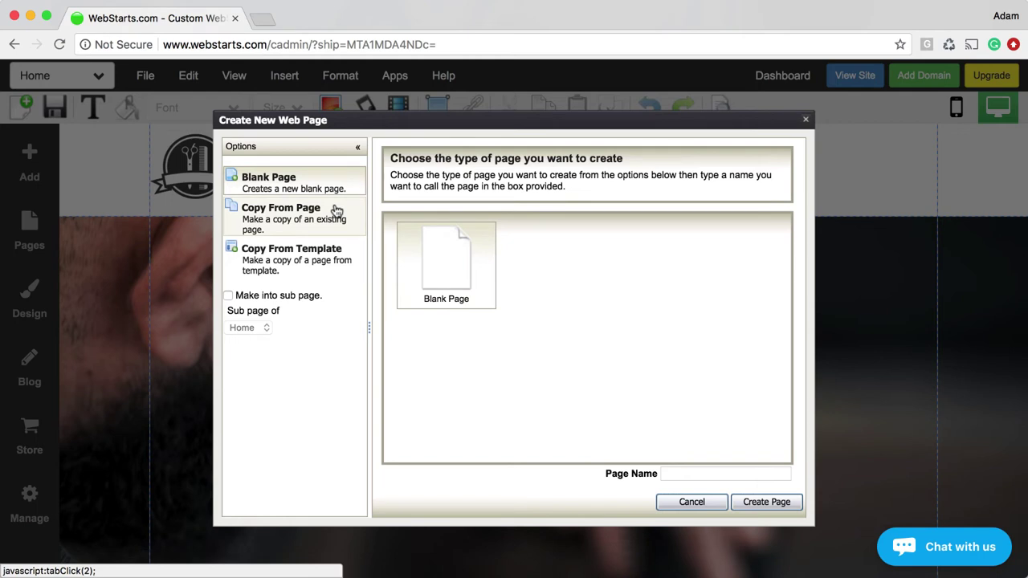
pyautogui.click(337, 210)
pyautogui.click(335, 269)
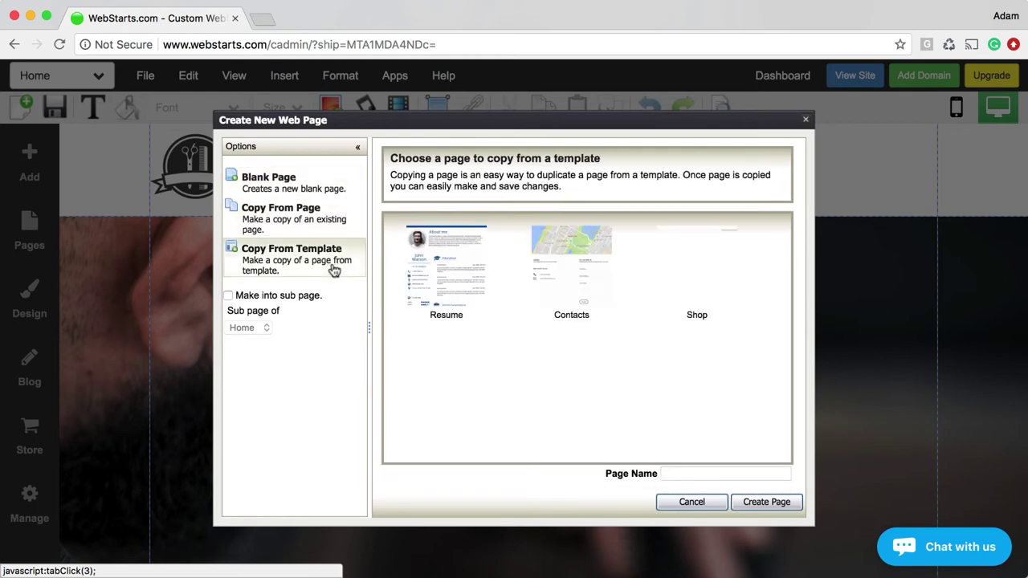
pyautogui.click(331, 224)
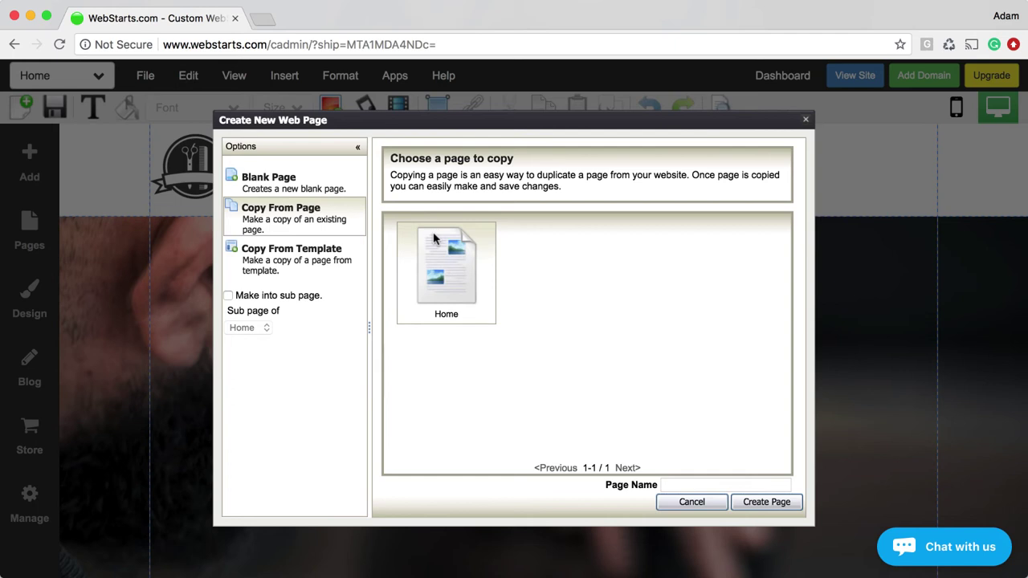
pyautogui.click(703, 482)
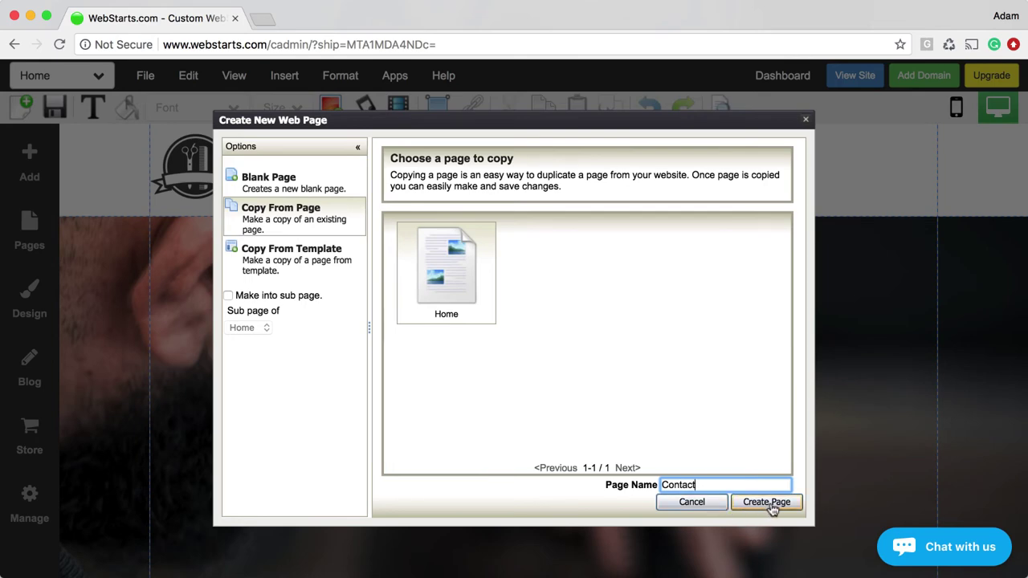
pyautogui.click(770, 504)
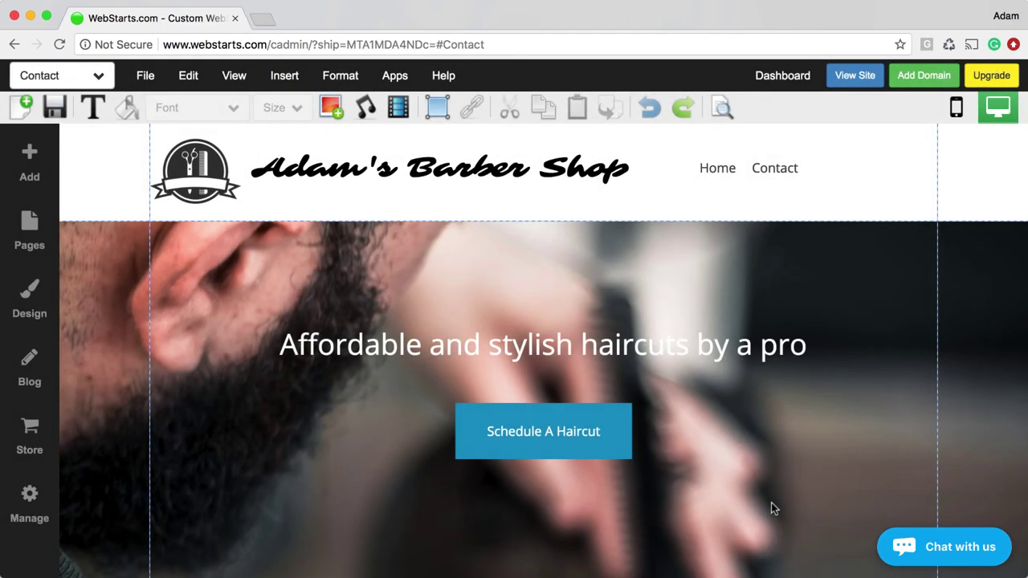
# Delete the headline, the Schedule A Haircut button and the background photo section from the Contact page.
pyautogui.scroll(-3, 578, 325)
pyautogui.scroll(3, 579, 325)
pyautogui.scroll(-2, 593, 340)
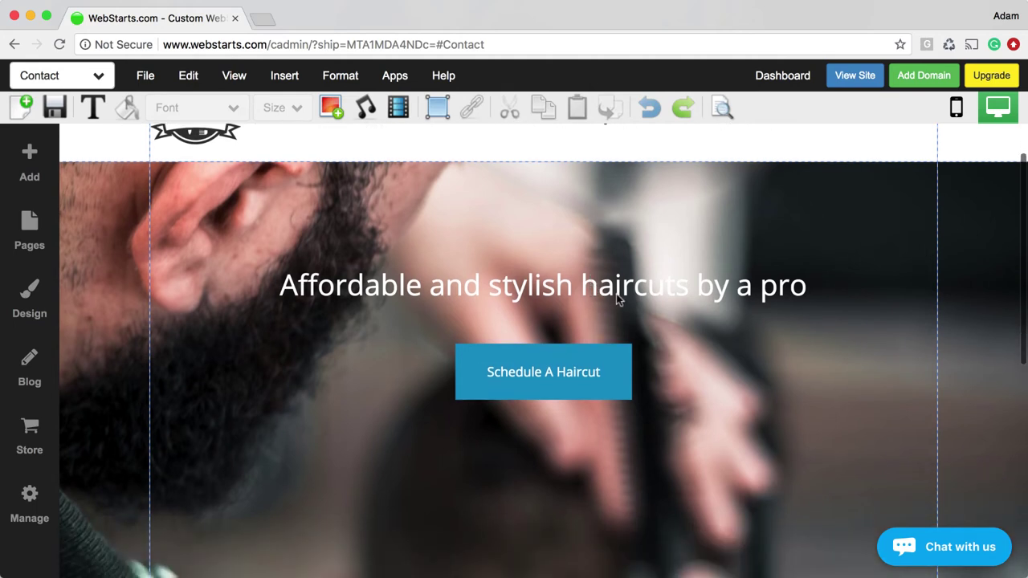
pyautogui.click(617, 299)
pyautogui.click(199, 250)
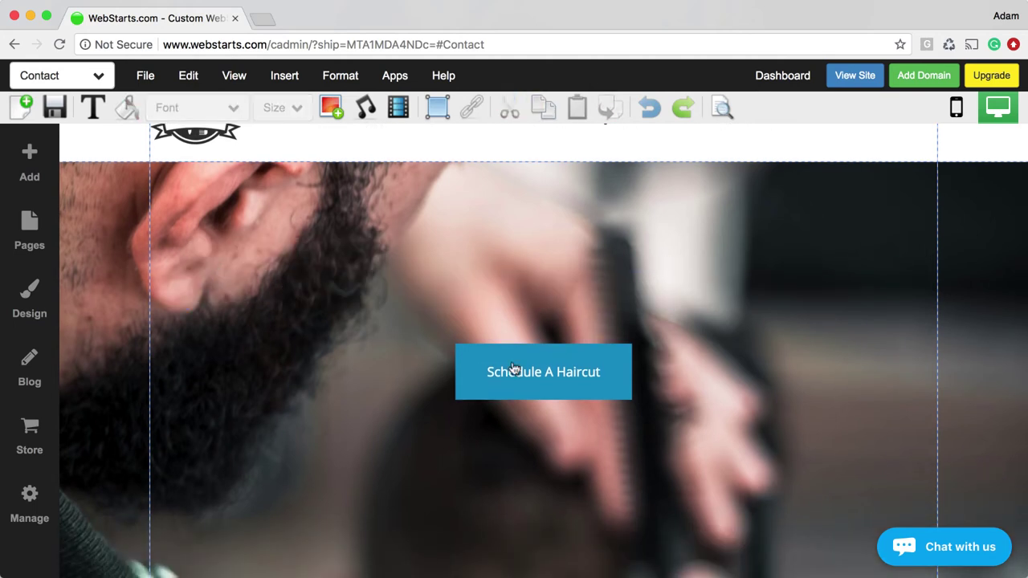
pyautogui.click(500, 369)
pyautogui.click(467, 328)
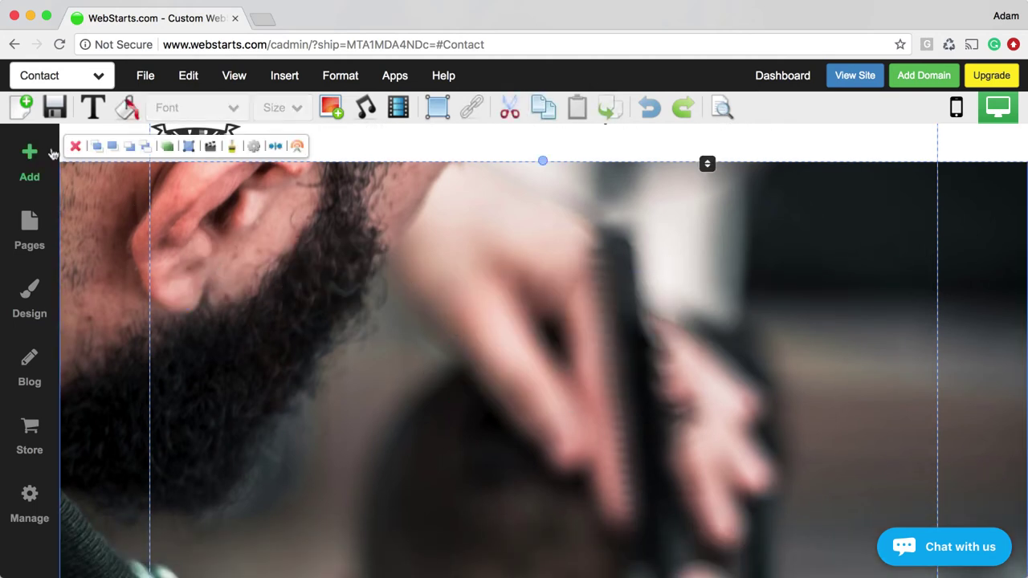
pyautogui.click(73, 147)
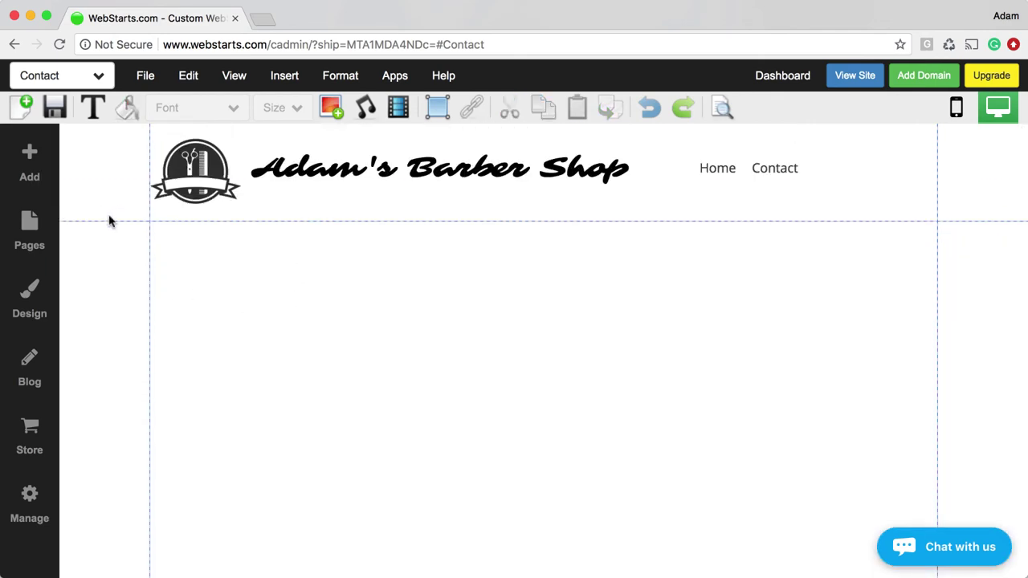
# Add the Contact 1 content block with an email form, address and map to the Contact page.
pyautogui.click(29, 167)
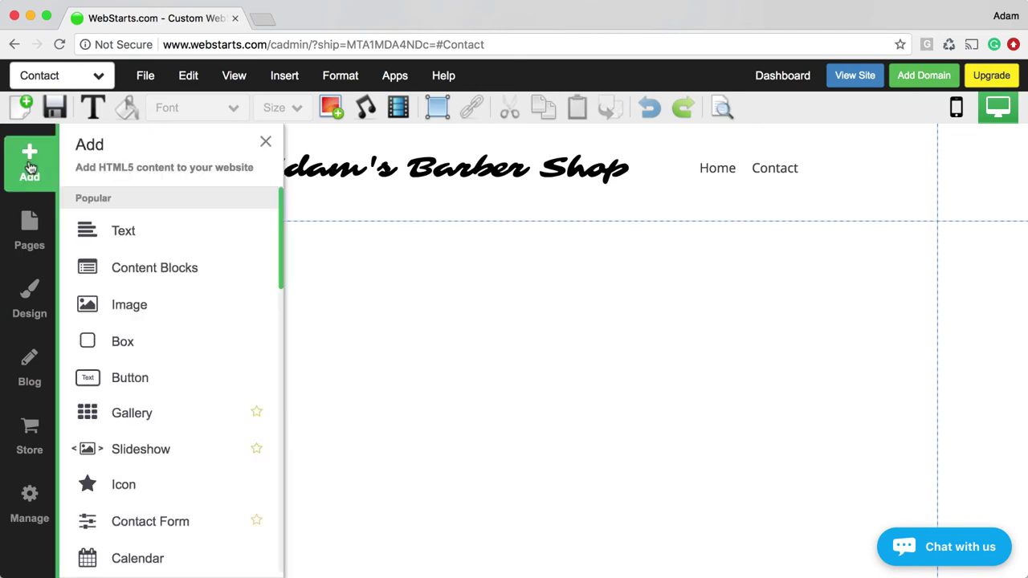
pyautogui.click(129, 273)
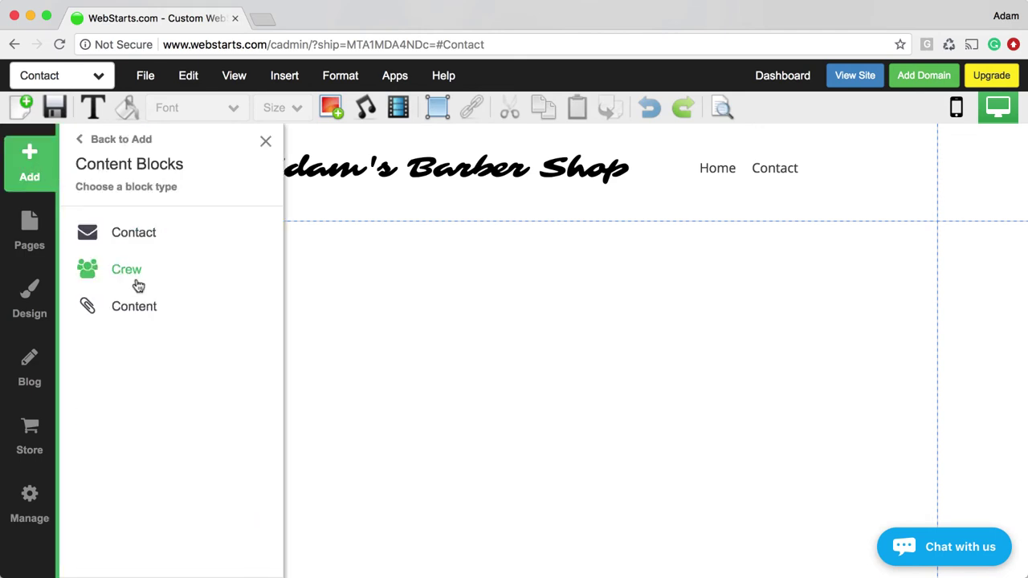
pyautogui.click(137, 235)
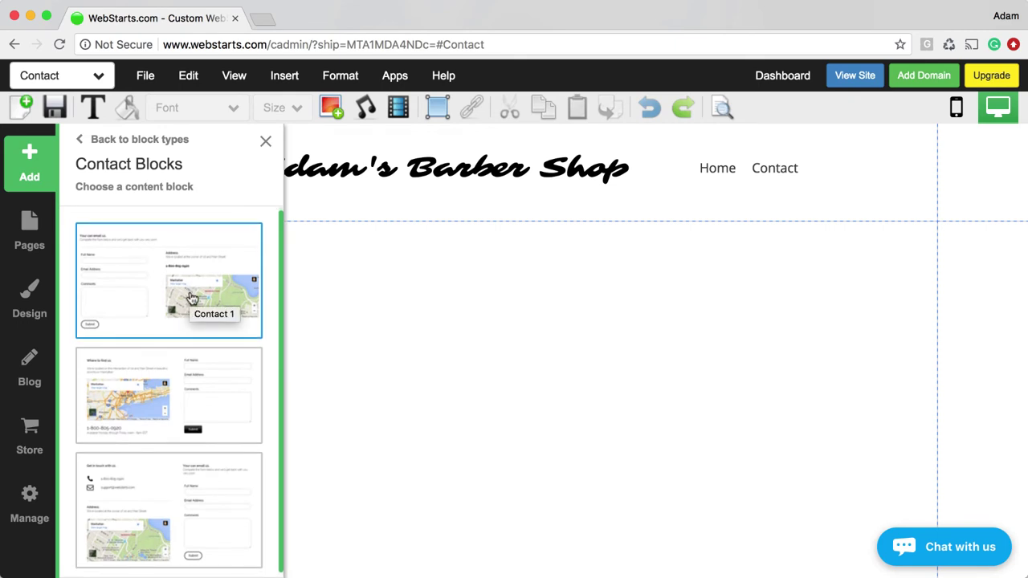
pyautogui.scroll(-1, 203, 350)
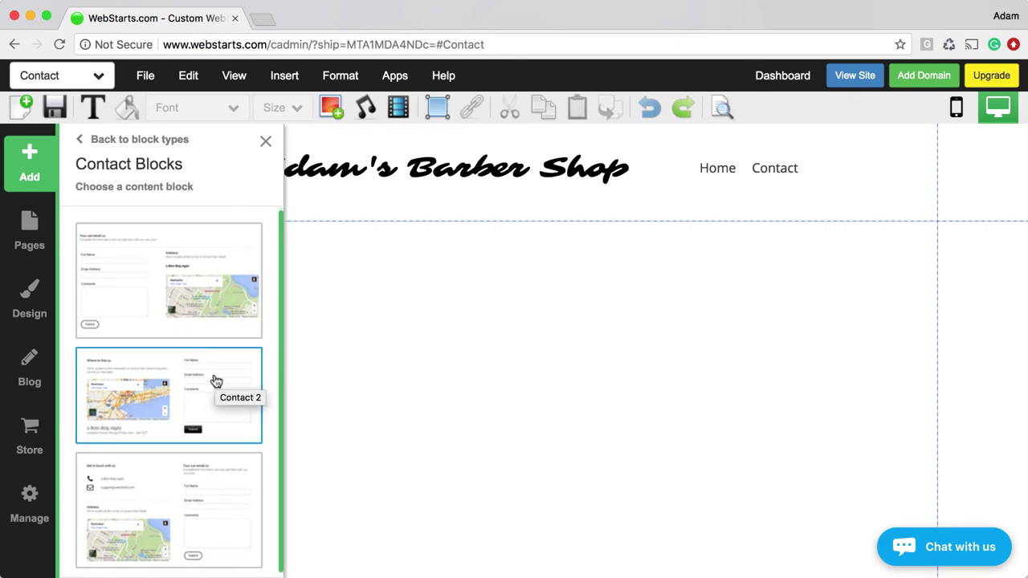
pyautogui.click(176, 298)
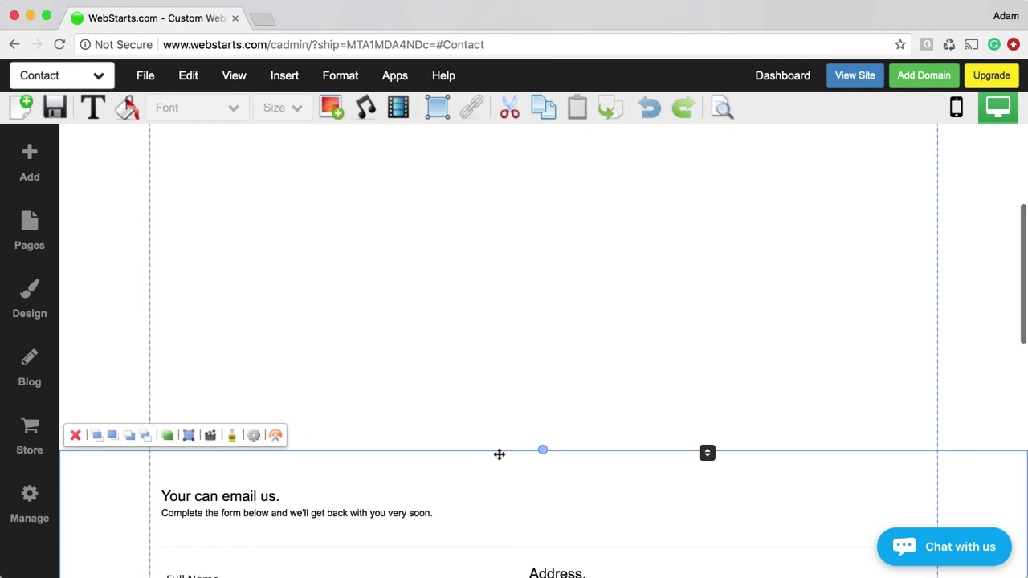
# Move the contact content block up so that it starts directly beneath the page header.
pyautogui.scroll(-3, 498, 436)
pyautogui.scroll(-2, 498, 435)
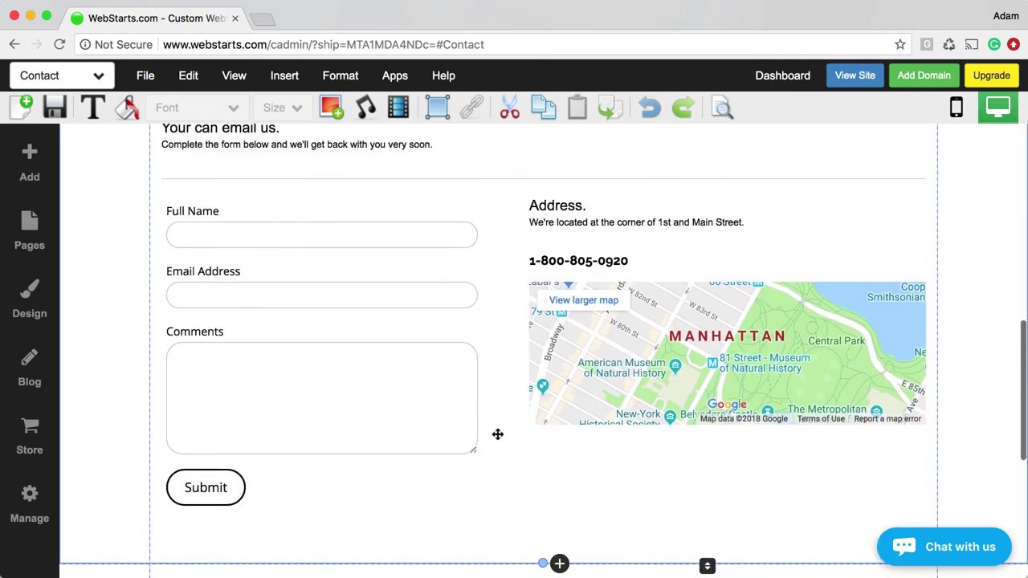
pyautogui.scroll(5, 498, 434)
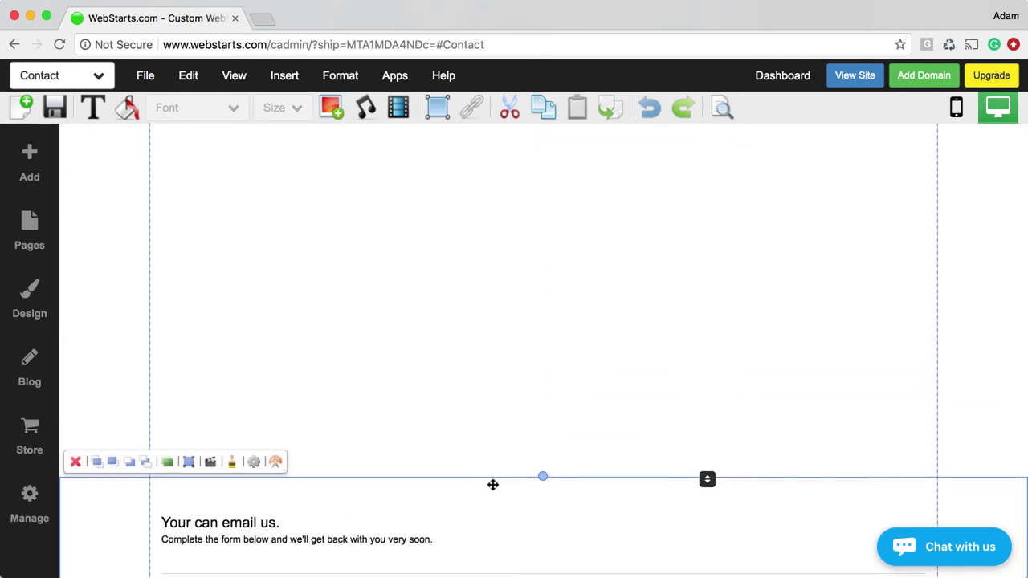
pyautogui.scroll(-3, 484, 470)
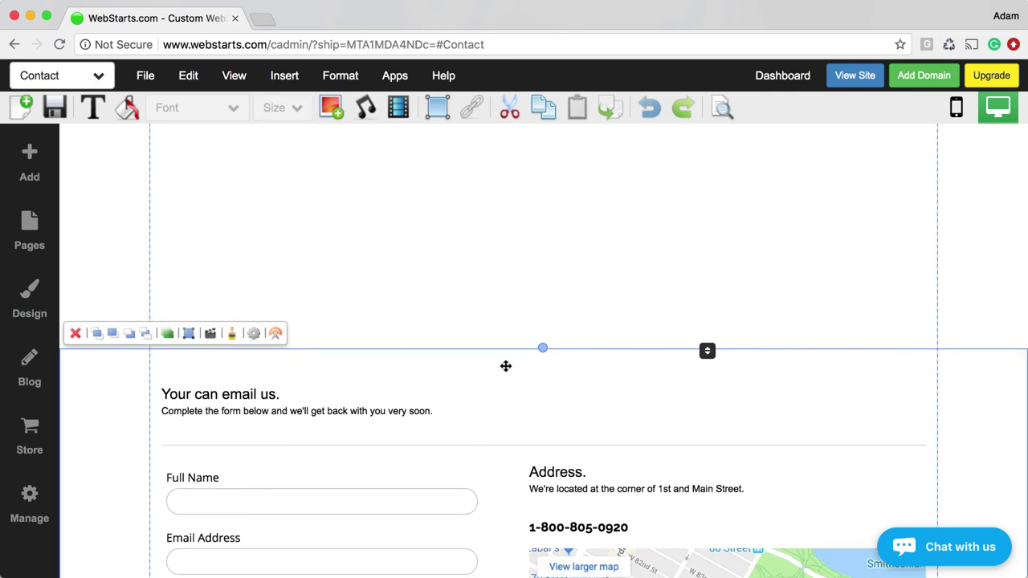
pyautogui.moveTo(505, 362); pyautogui.dragTo(498, 221)
pyautogui.scroll(5, 544, 307)
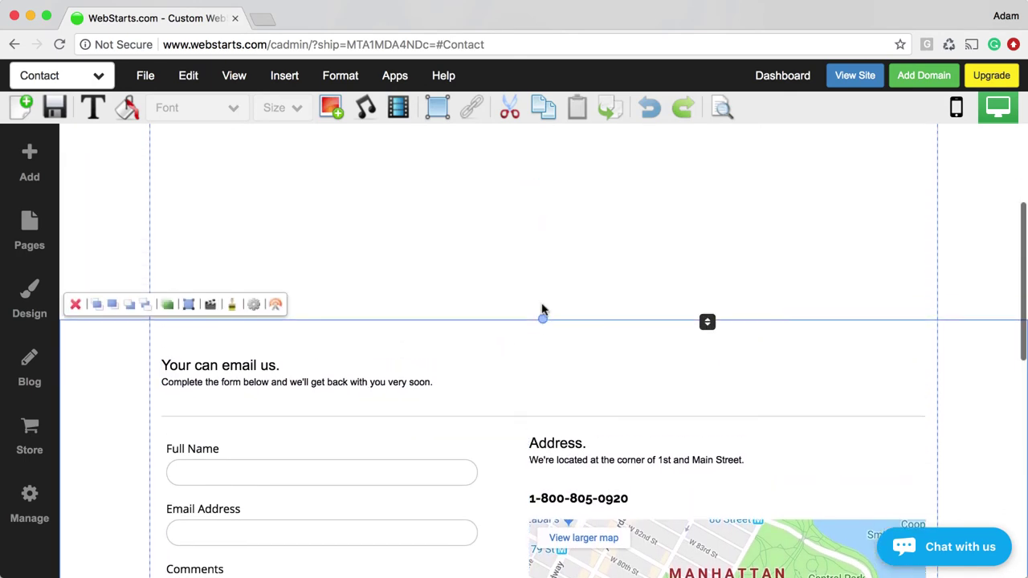
pyautogui.moveTo(504, 473); pyautogui.dragTo(562, 174)
pyautogui.scroll(2, 679, 250)
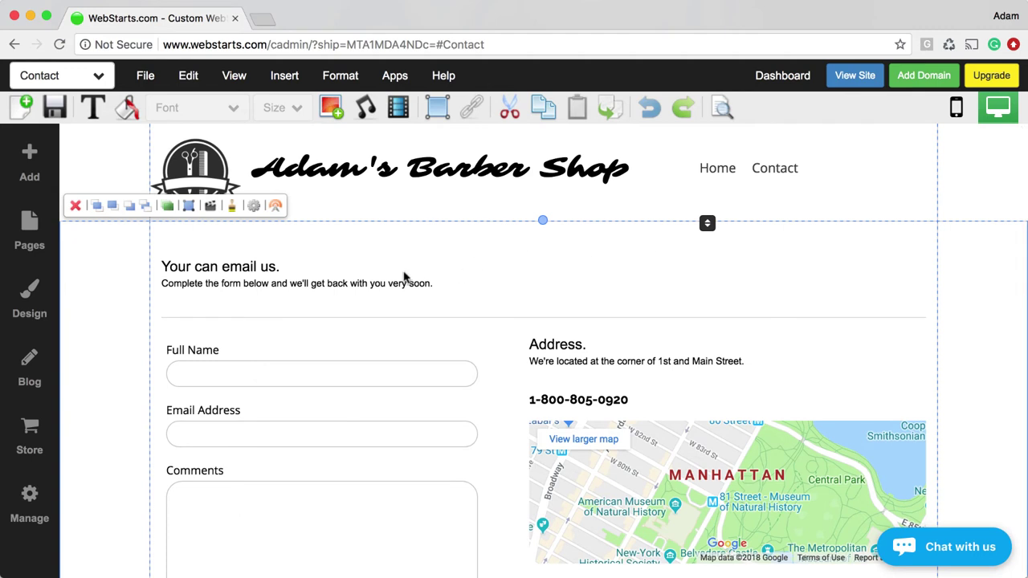
# Replace the contact block's heading line above the form instructions with "Contact Us".
pyautogui.click(291, 271)
pyautogui.click(289, 270)
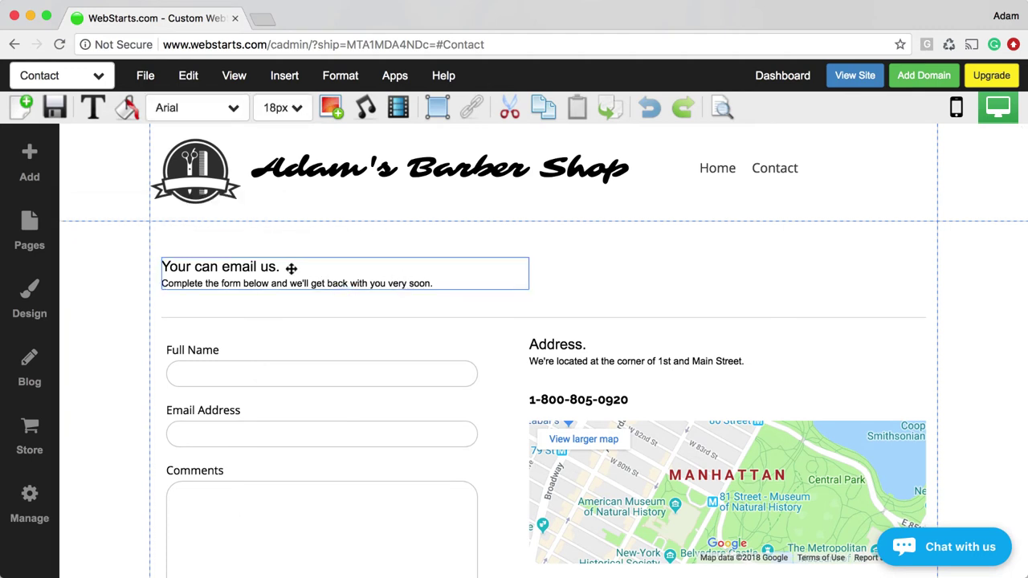
pyautogui.moveTo(284, 267); pyautogui.dragTo(54, 264)
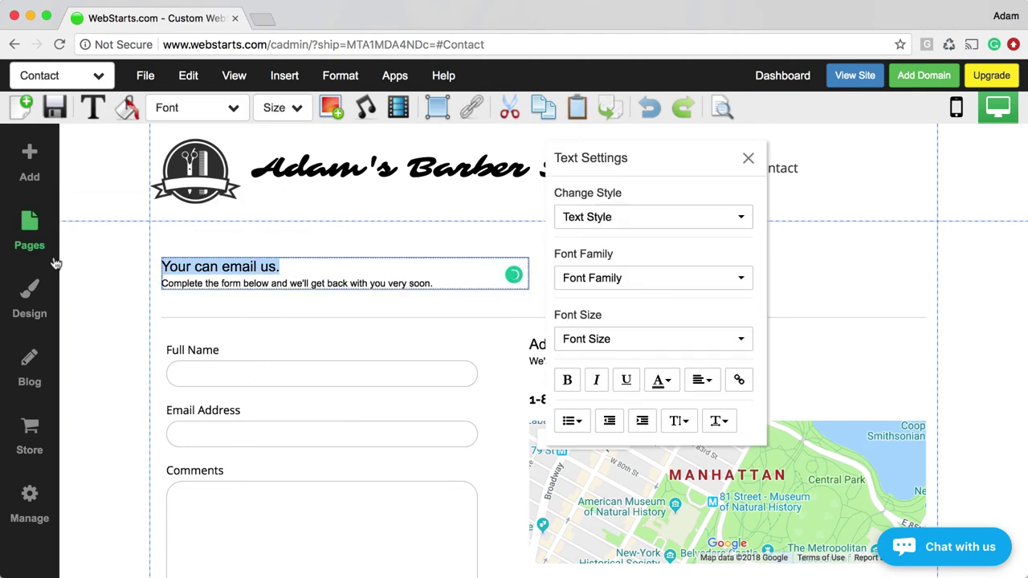
pyautogui.write('Contact Us')
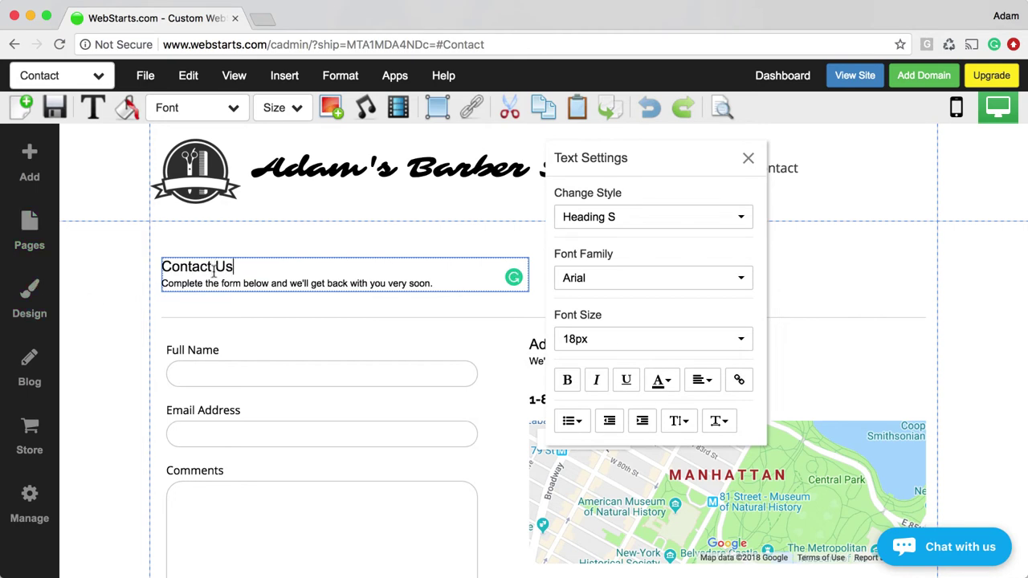
# Apply the Heading M text style to the "Contact Us" heading and finish editing the text.
pyautogui.tripleClick(166, 267)
pyautogui.click(592, 210)
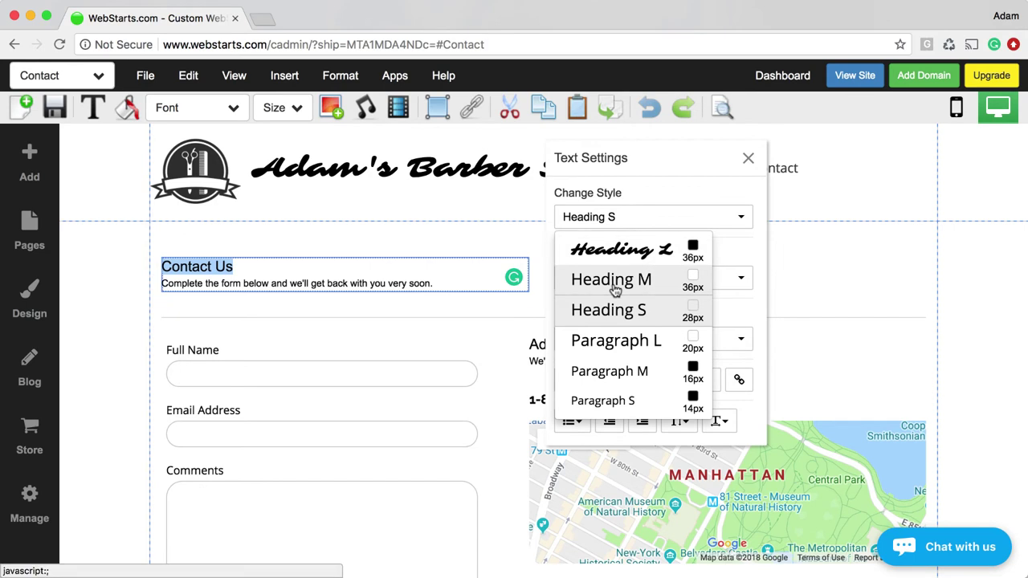
pyautogui.click(615, 289)
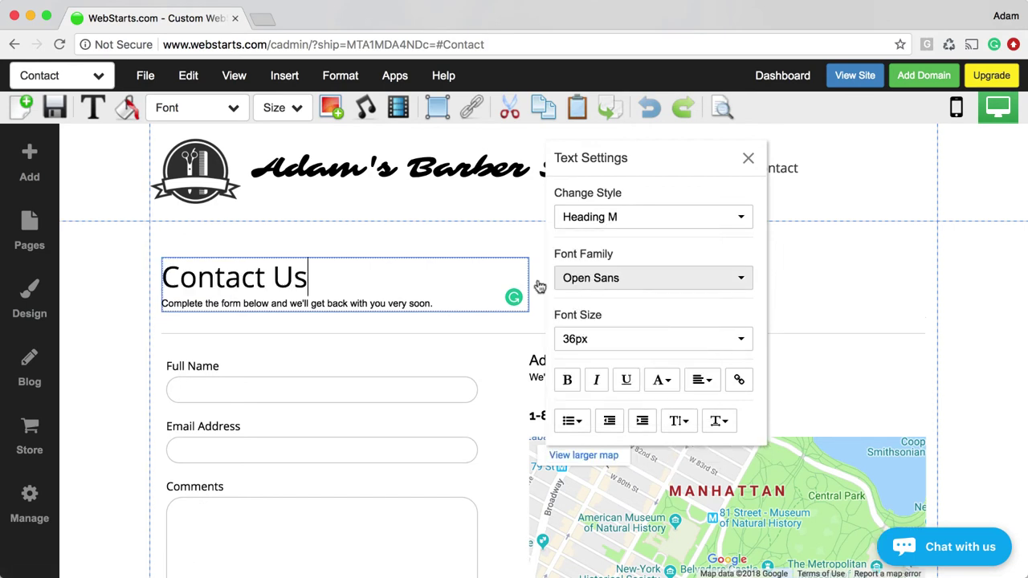
pyautogui.click(431, 248)
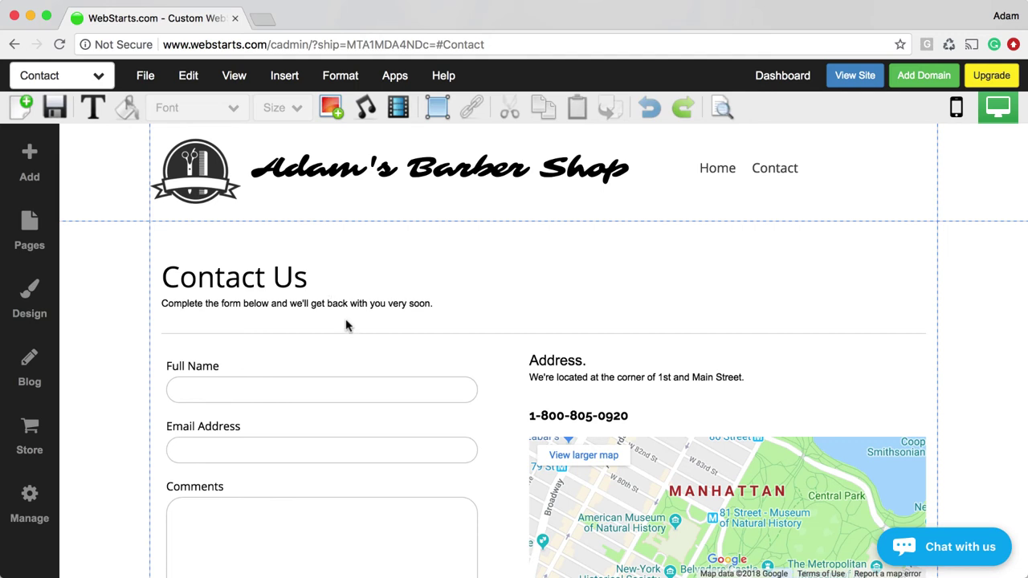
# Change the contact form to the preset style with square-cornered fields and a solid black Submit button.
pyautogui.scroll(-1, 346, 323)
pyautogui.scroll(-3, 357, 313)
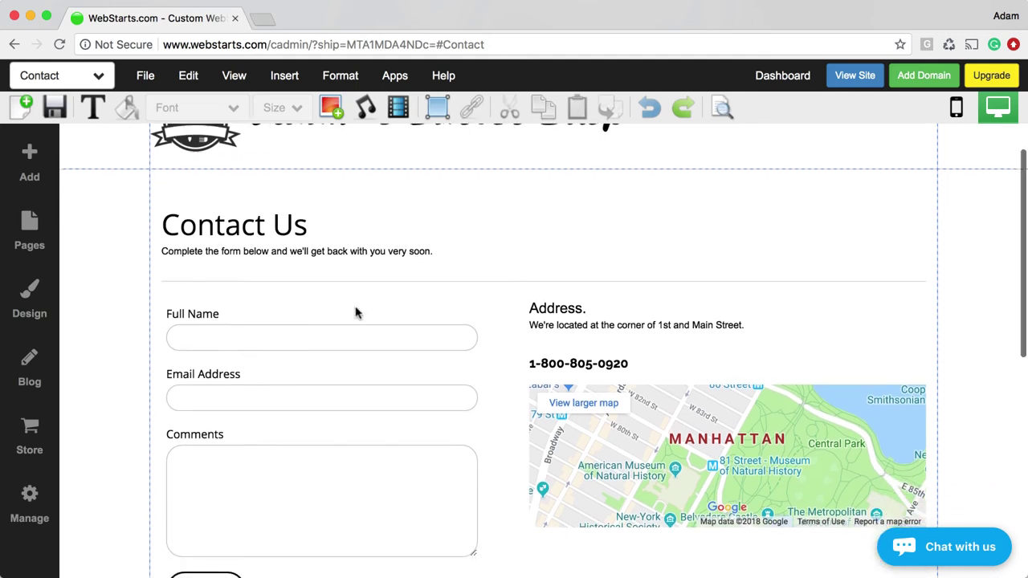
pyautogui.scroll(2, 357, 313)
pyautogui.scroll(2, 358, 313)
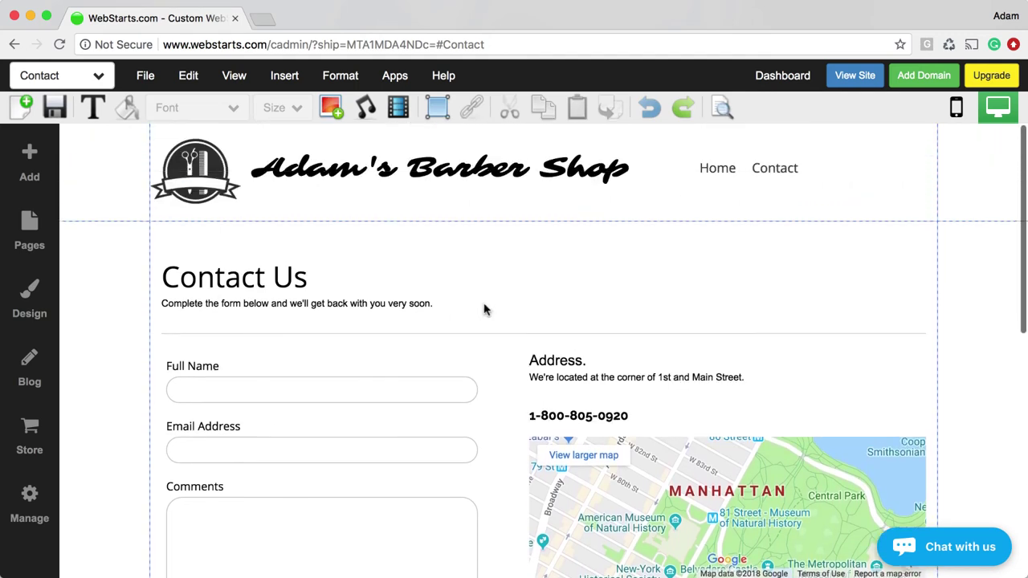
pyautogui.scroll(-6, 374, 340)
pyautogui.scroll(-1, 372, 340)
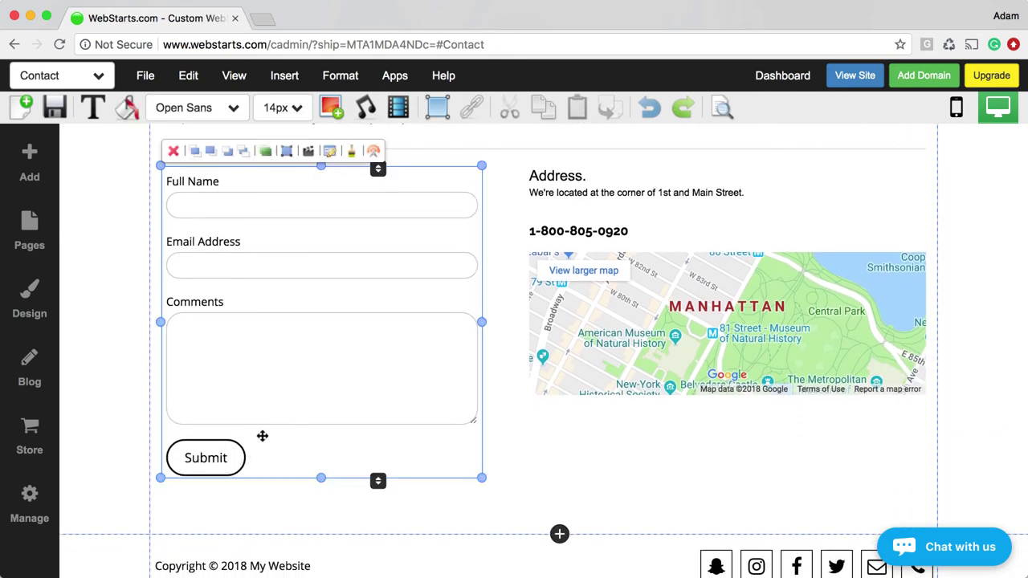
pyautogui.click(355, 156)
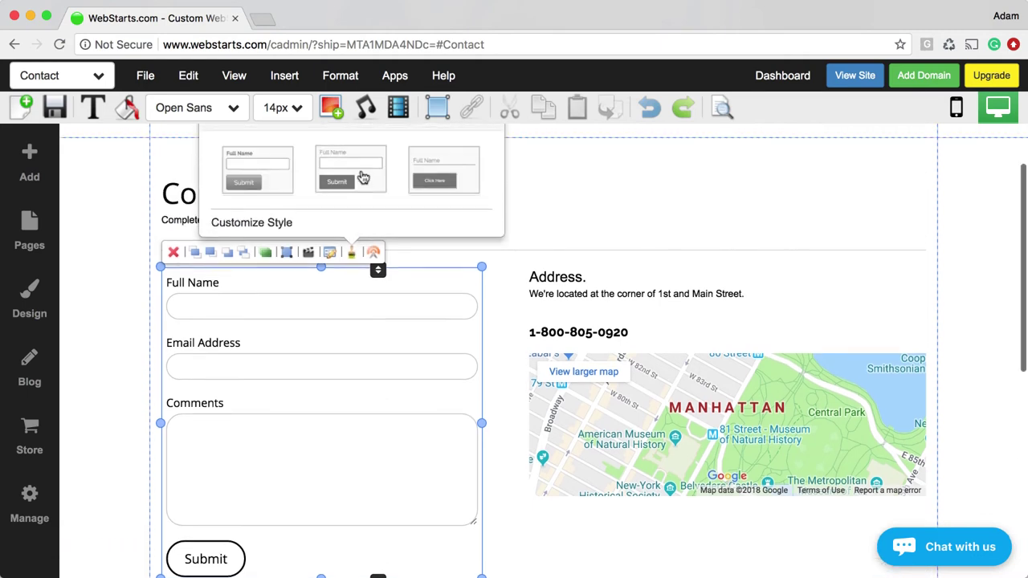
pyautogui.click(363, 179)
pyautogui.click(581, 218)
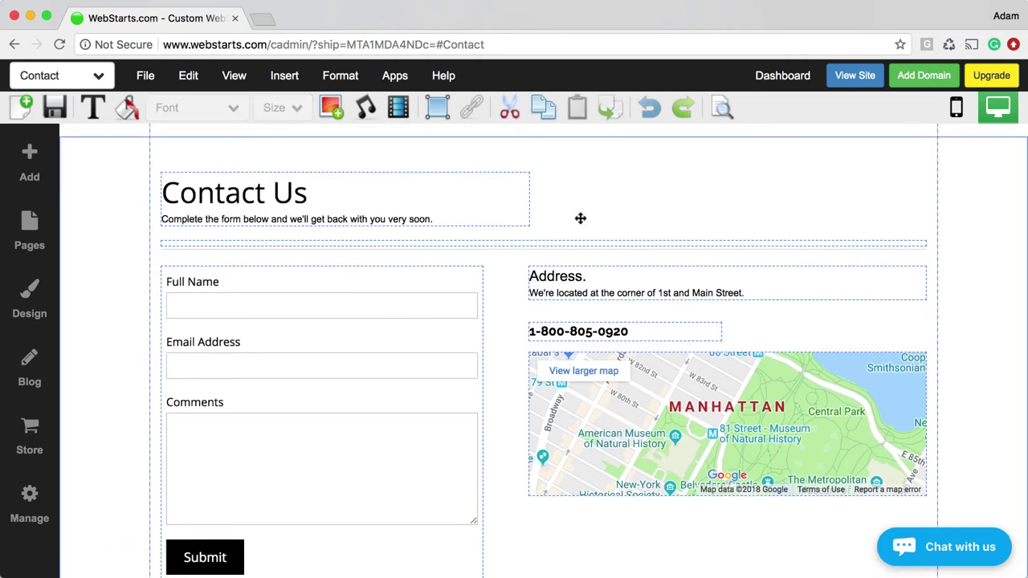
# Review the contact form's preset style options and look over the Contact page down to the footer.
pyautogui.scroll(-3, 417, 301)
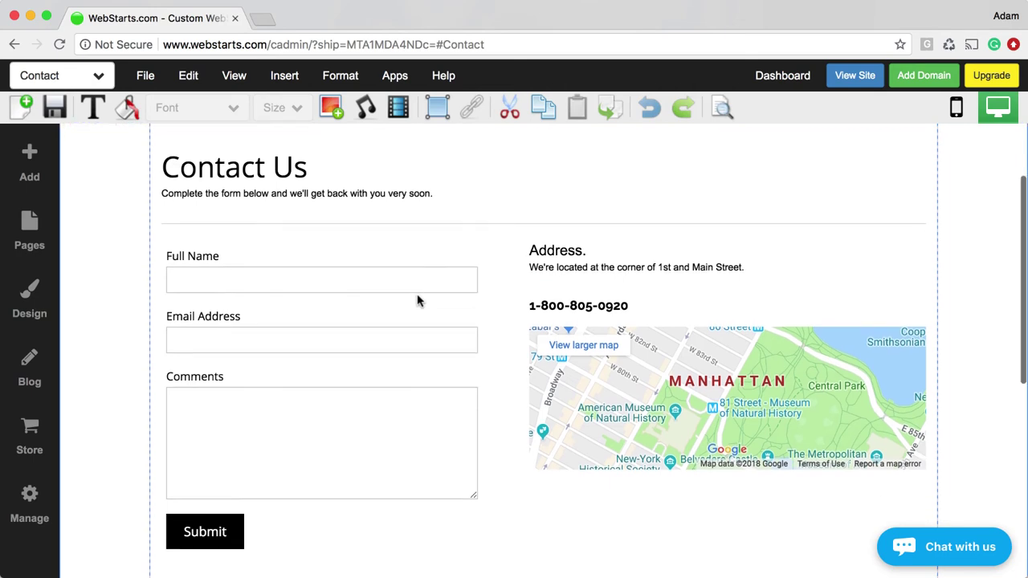
pyautogui.click(417, 296)
pyautogui.scroll(2, 359, 245)
pyautogui.scroll(1, 359, 245)
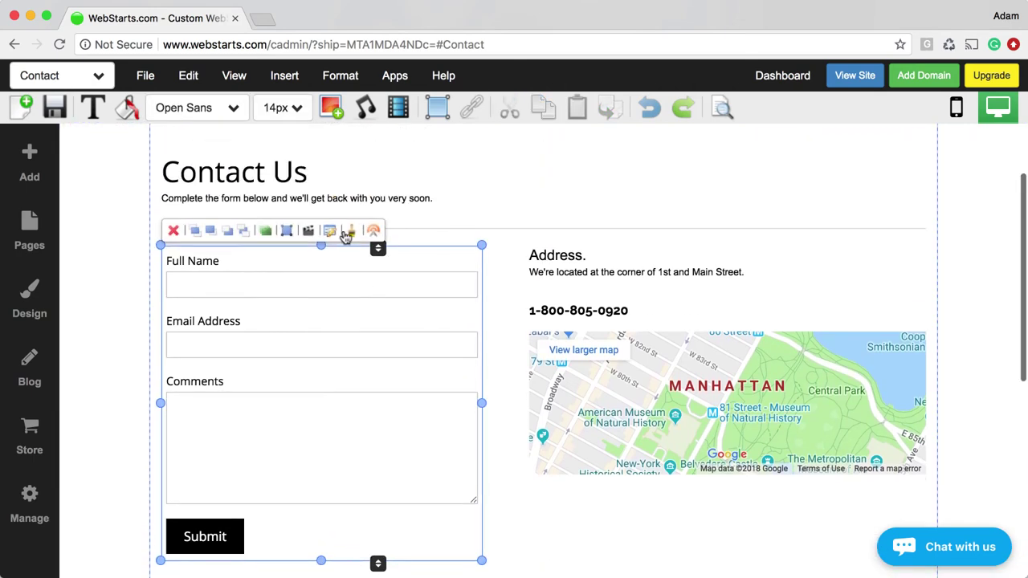
pyautogui.click(354, 233)
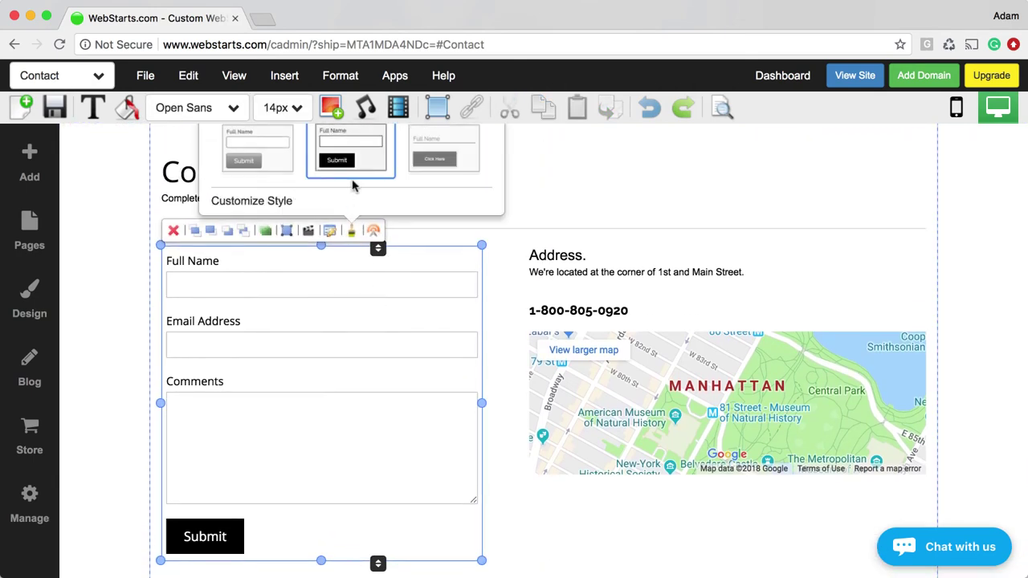
pyautogui.scroll(1, 555, 176)
pyautogui.click(557, 178)
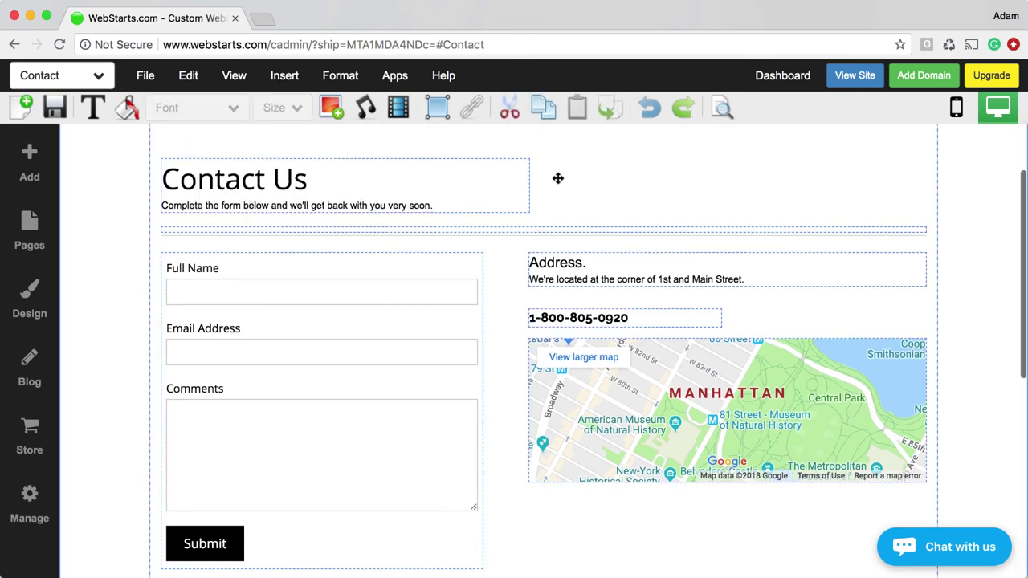
pyautogui.scroll(-5, 597, 202)
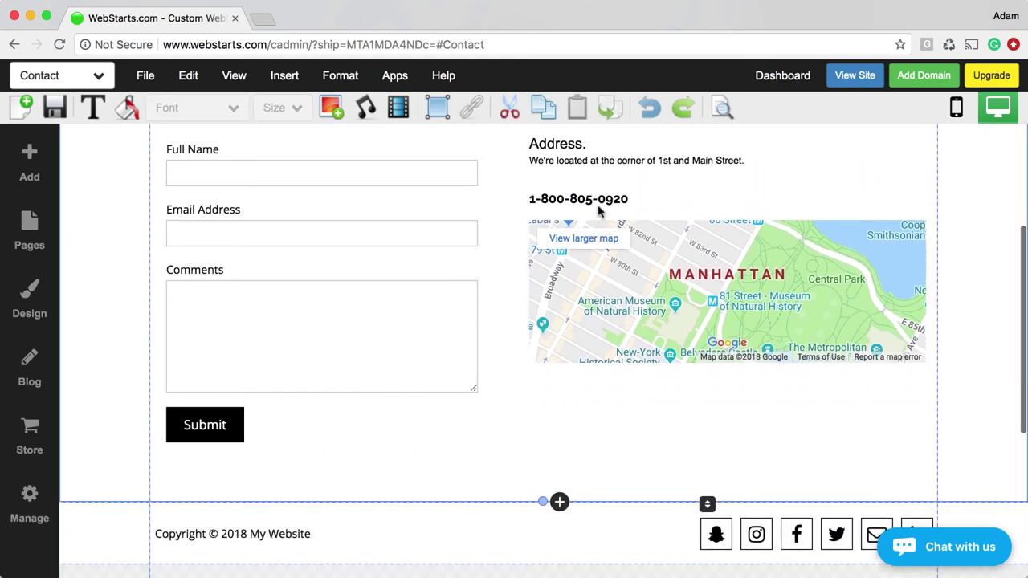
pyautogui.scroll(-4, 599, 210)
pyautogui.scroll(8, 599, 208)
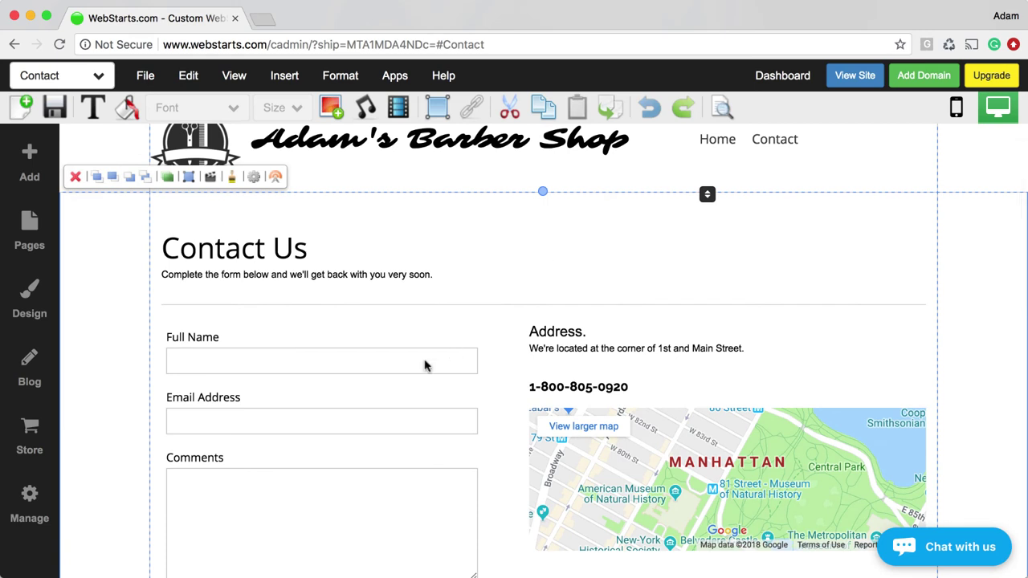
# Stretch the Google map downward so its lower edge lines up with the bottom of the Comments box.
pyautogui.click(591, 353)
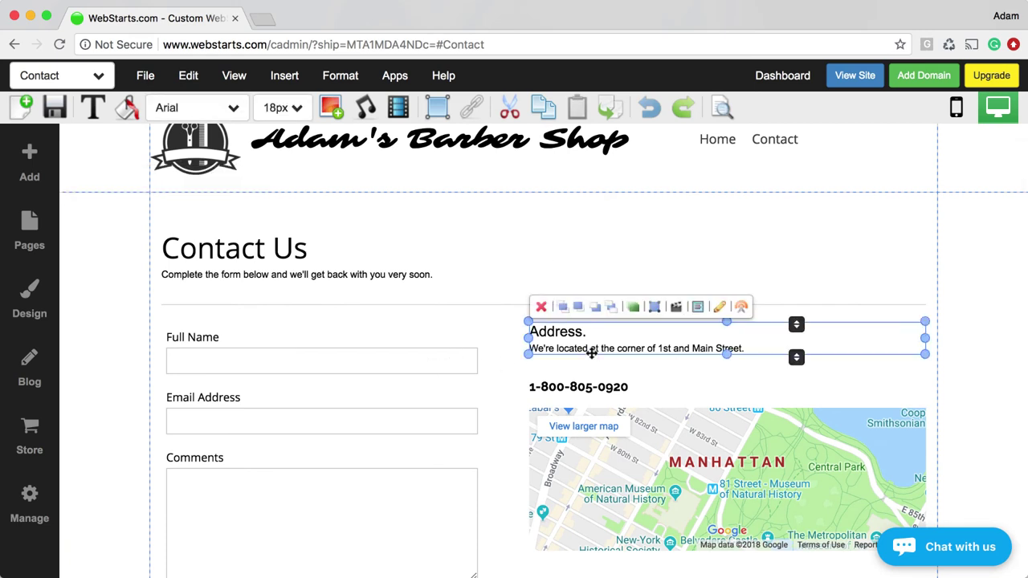
pyautogui.scroll(-2, 592, 353)
pyautogui.click(603, 308)
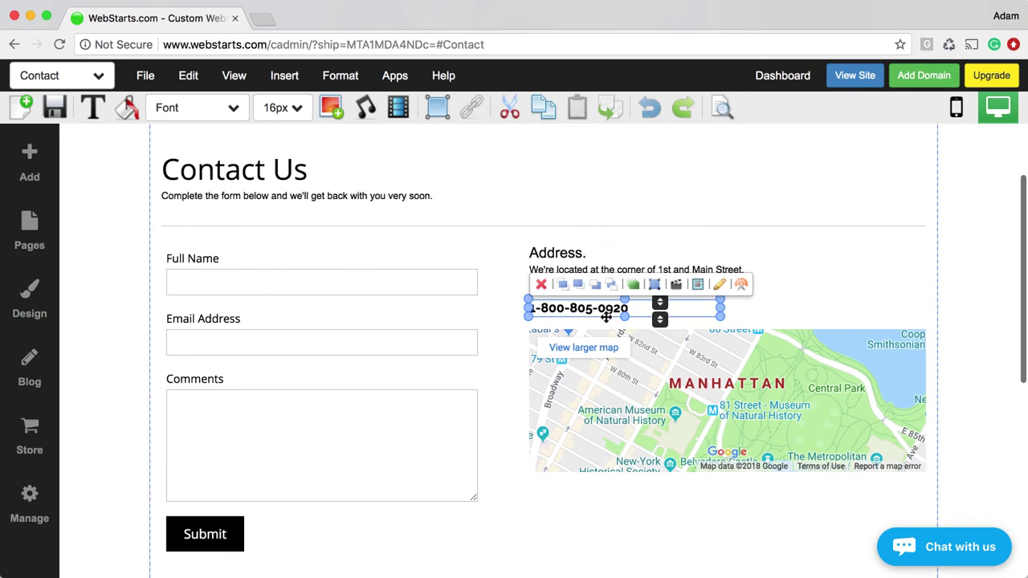
pyautogui.click(631, 405)
pyautogui.scroll(-4, 737, 349)
pyautogui.moveTo(728, 325); pyautogui.dragTo(725, 361)
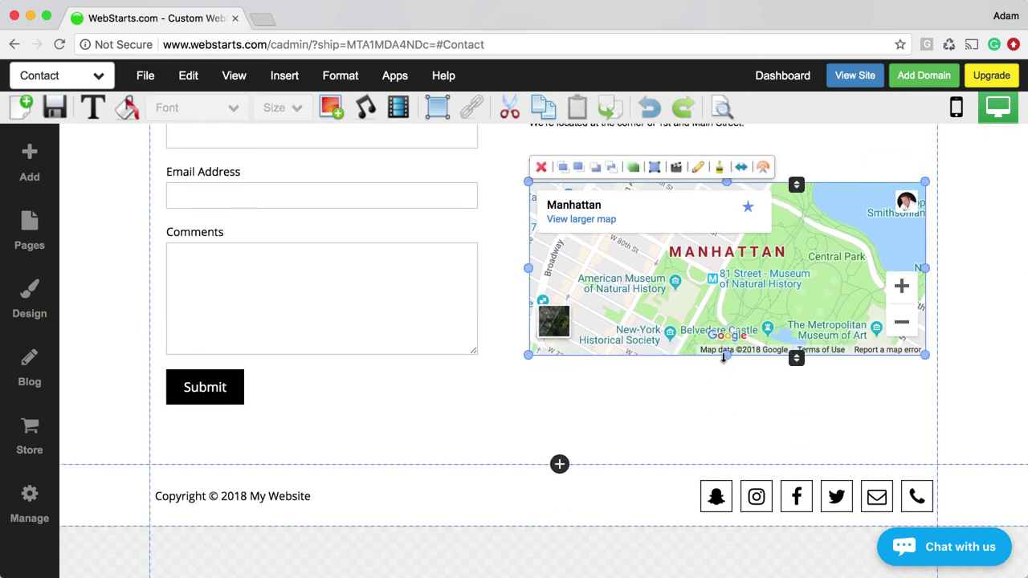
# Open the Google map's location and zoom settings for viewing and close them without updating the map.
pyautogui.doubleClick(720, 233)
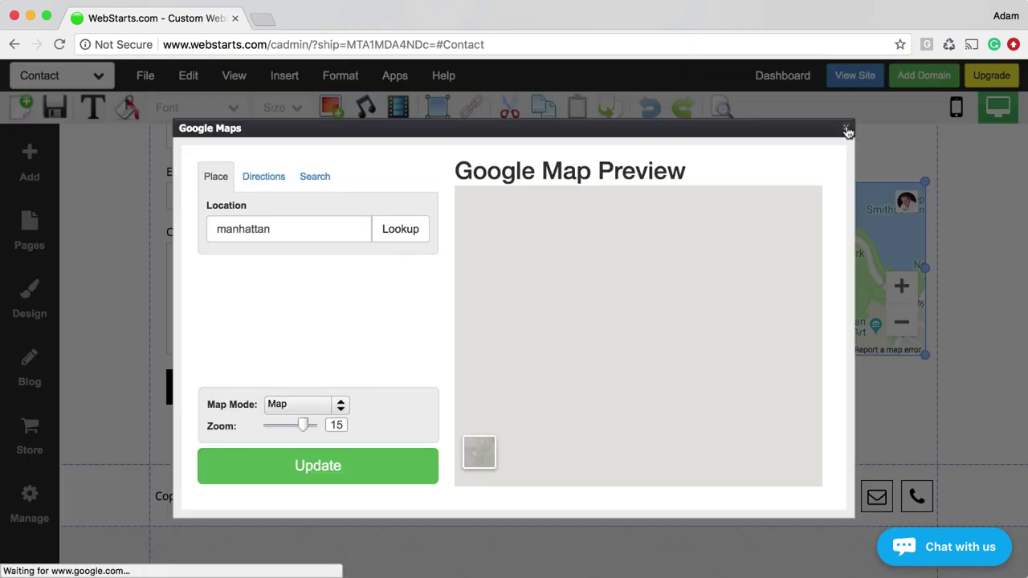
pyautogui.click(846, 127)
pyautogui.click(640, 399)
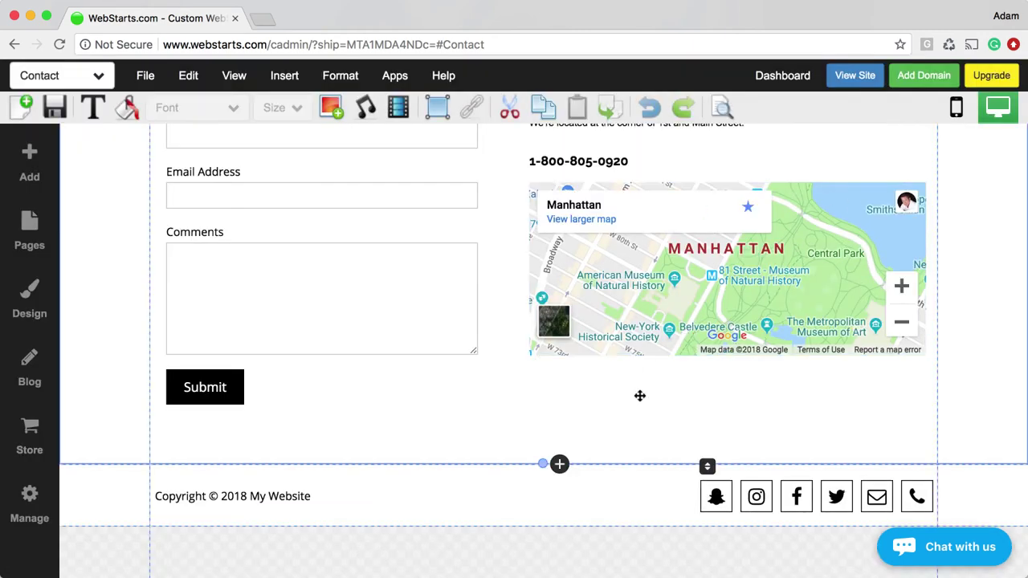
pyautogui.scroll(4, 638, 394)
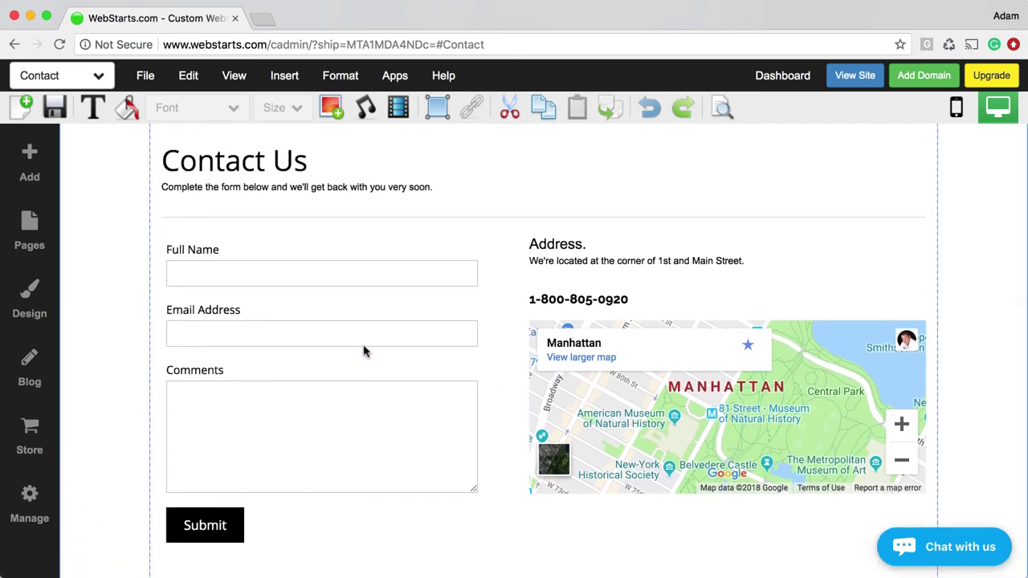
# Try adding a Number field and a Checkboxes field to the contact form, and close the form builder without updating.
pyautogui.click(316, 330)
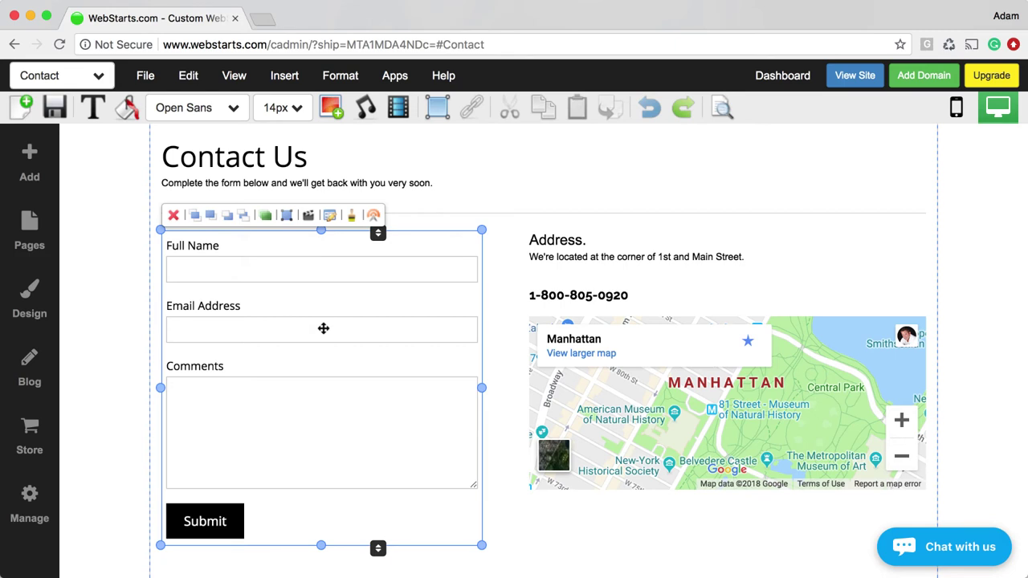
pyautogui.doubleClick(323, 328)
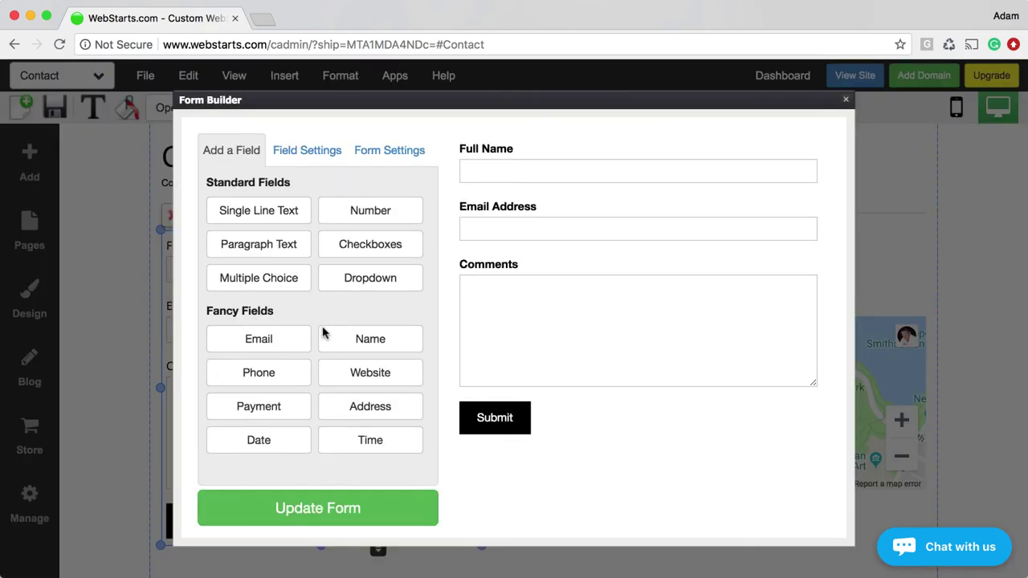
pyautogui.click(378, 224)
pyautogui.click(408, 251)
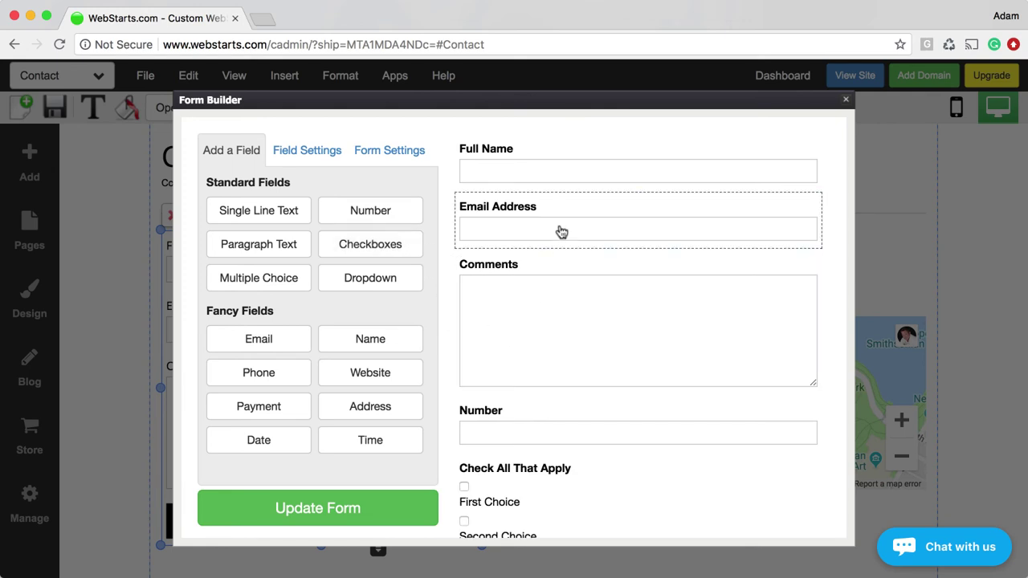
pyautogui.moveTo(558, 230); pyautogui.dragTo(569, 280)
pyautogui.scroll(-3, 514, 439)
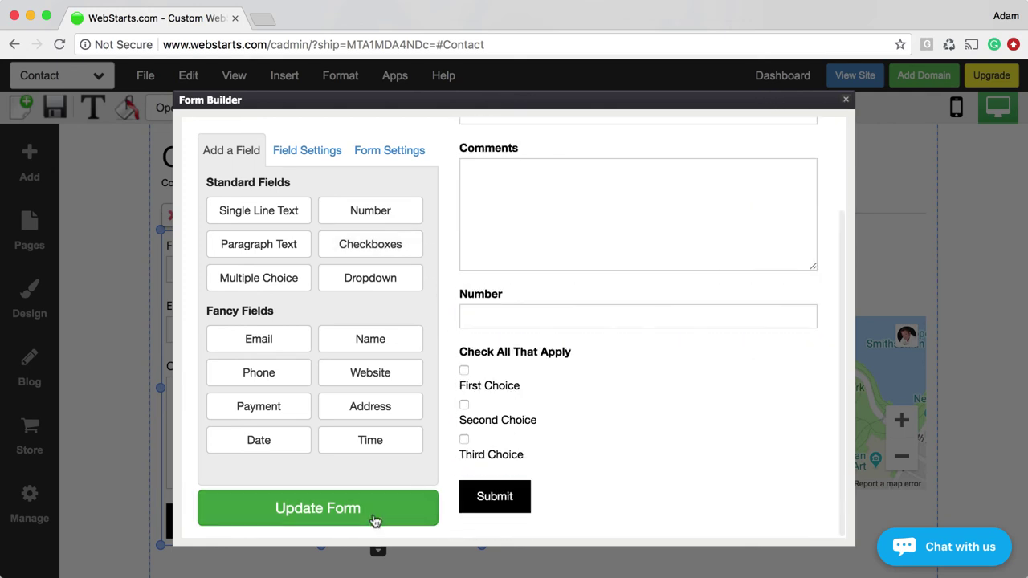
pyautogui.click(846, 99)
pyautogui.click(936, 243)
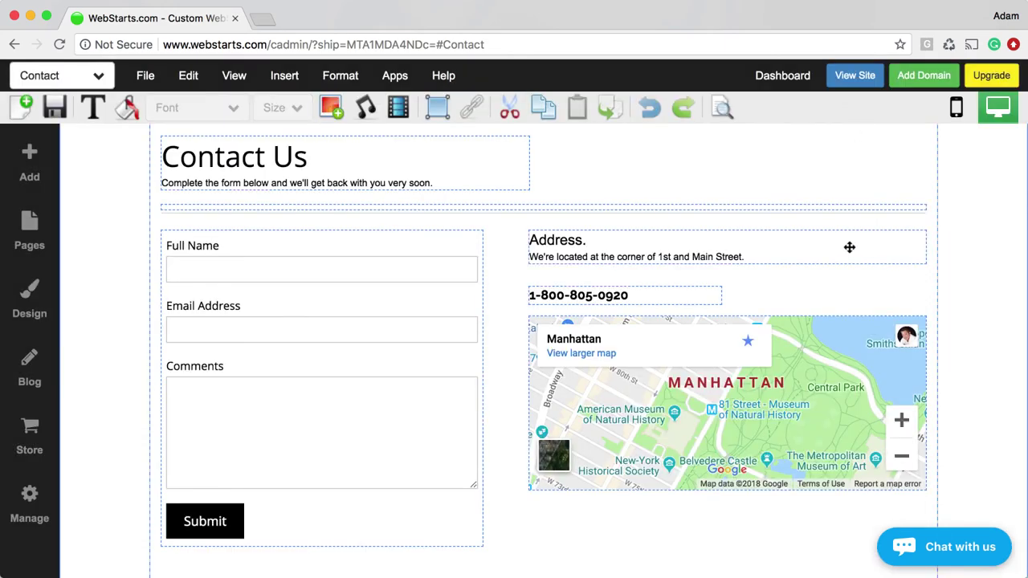
# Save the Contact page's changes and create a new page named "About" as a copy of the Contact page.
pyautogui.scroll(2, 844, 247)
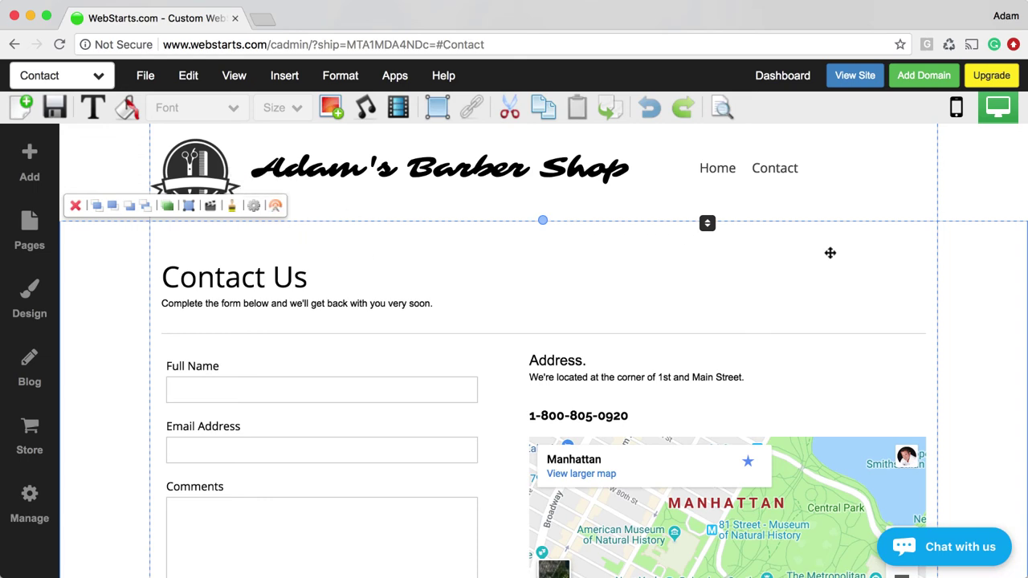
pyautogui.click(699, 137)
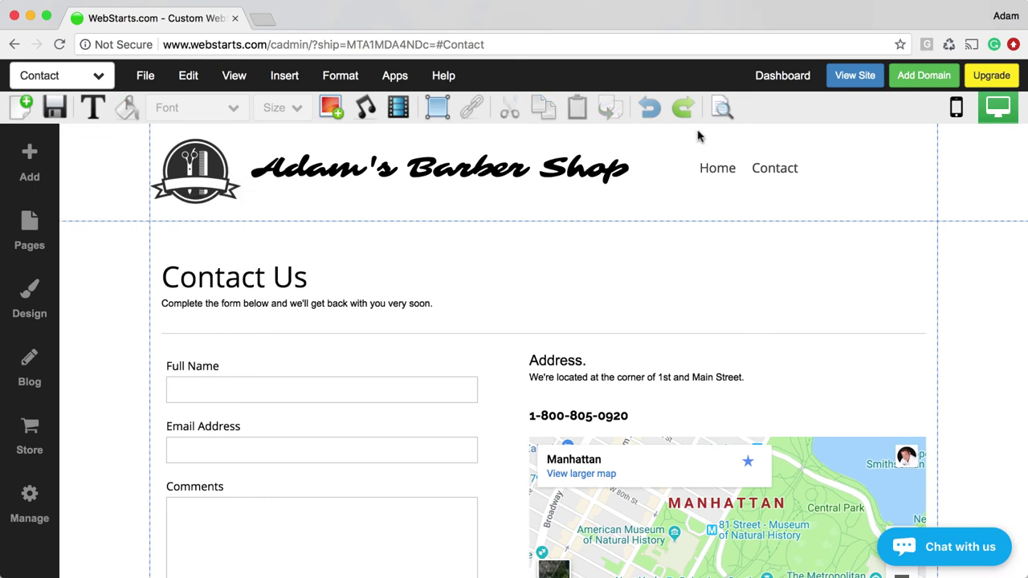
pyautogui.click(22, 107)
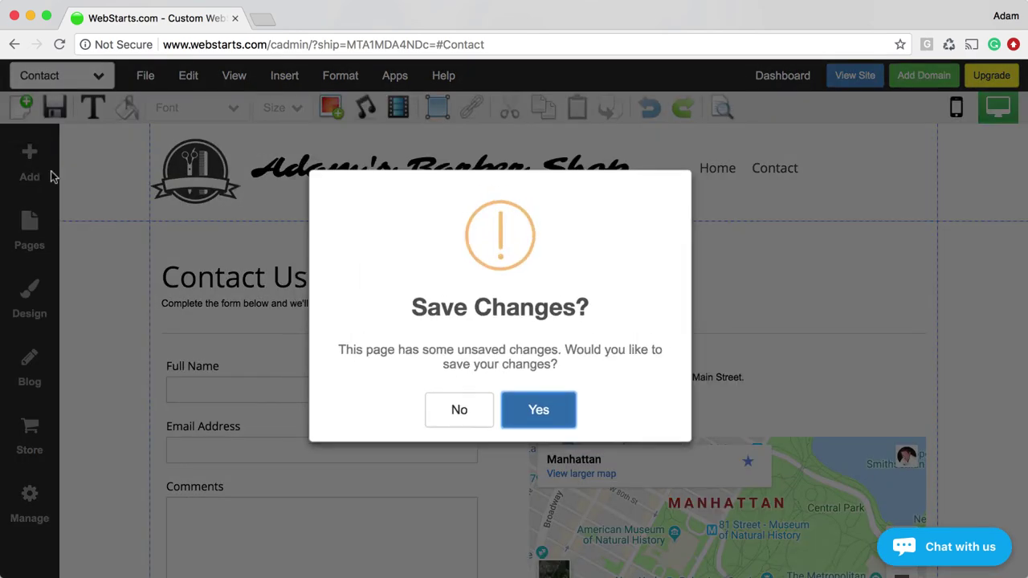
pyautogui.click(538, 411)
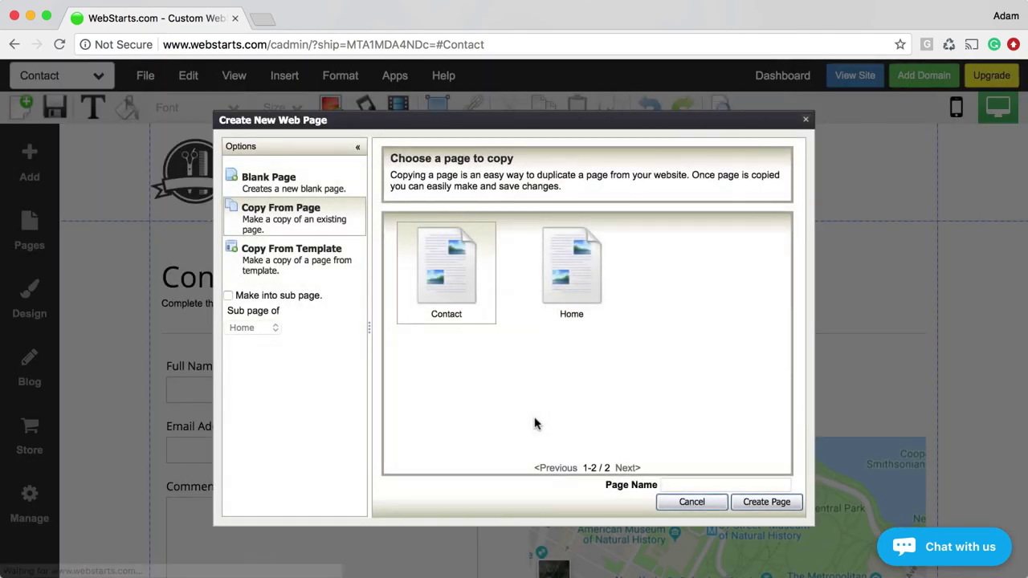
pyautogui.click(678, 485)
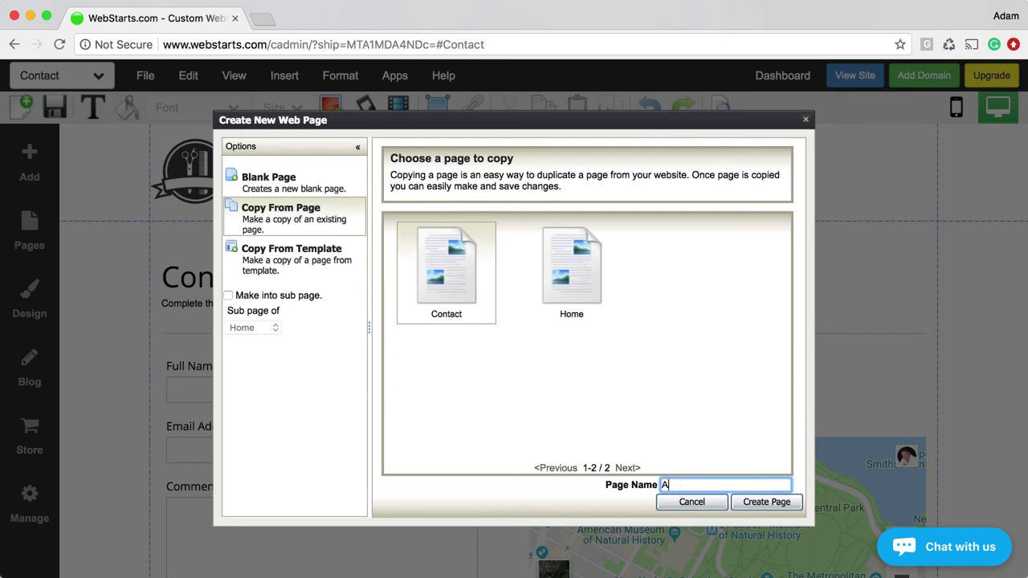
pyautogui.click(765, 502)
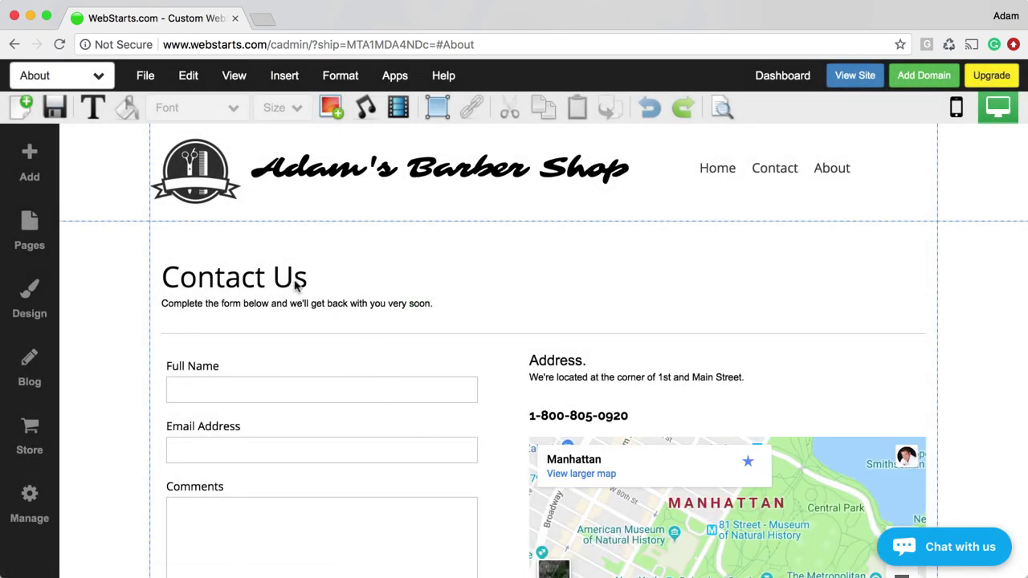
# Delete the copied contact content block from the About page, including its form.
pyautogui.scroll(-4, 395, 351)
pyautogui.scroll(2, 395, 351)
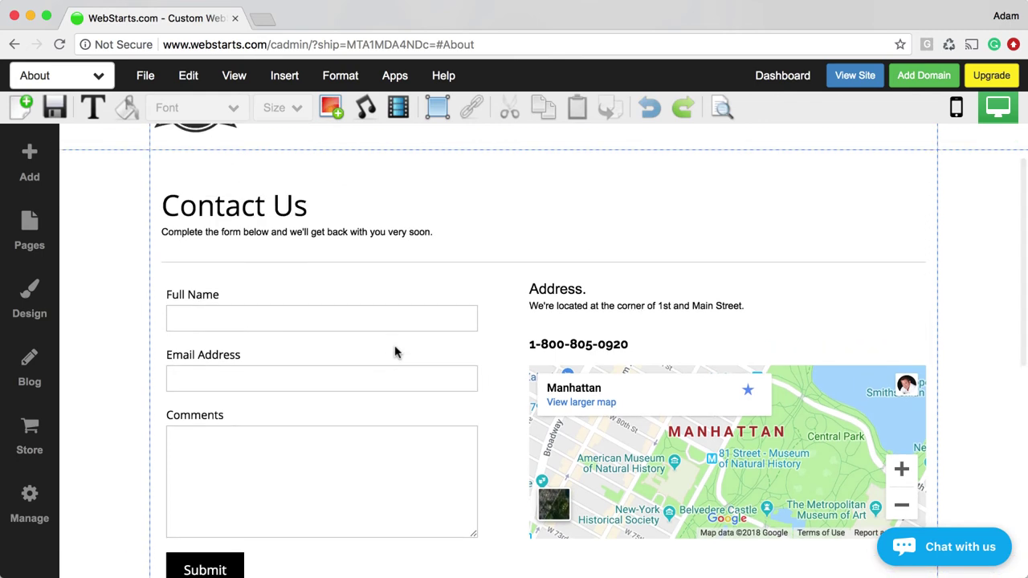
pyautogui.click(143, 270)
pyautogui.scroll(1, 201, 288)
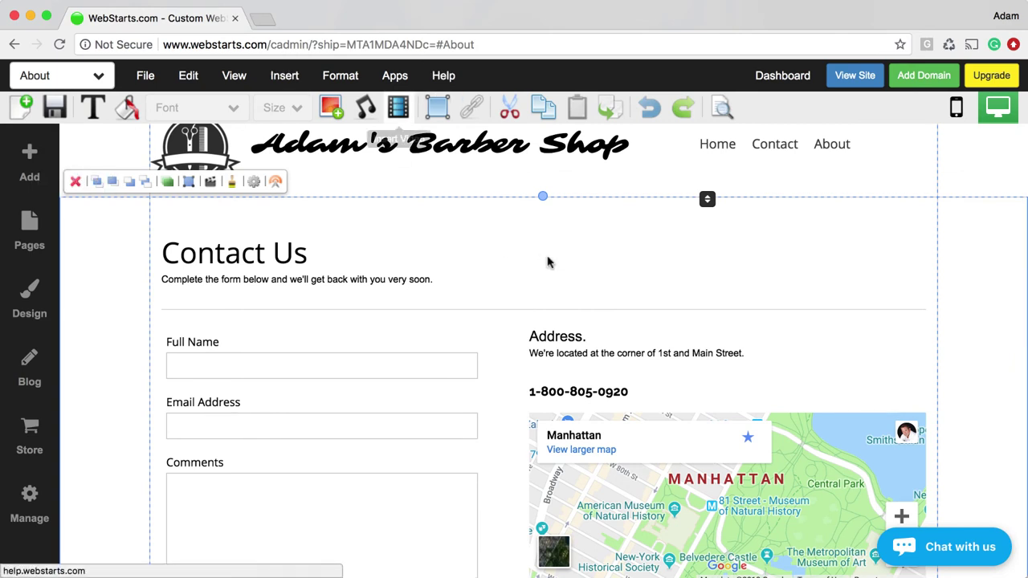
pyautogui.moveTo(462, 220); pyautogui.dragTo(463, 224)
pyautogui.moveTo(242, 219); pyautogui.dragTo(244, 218)
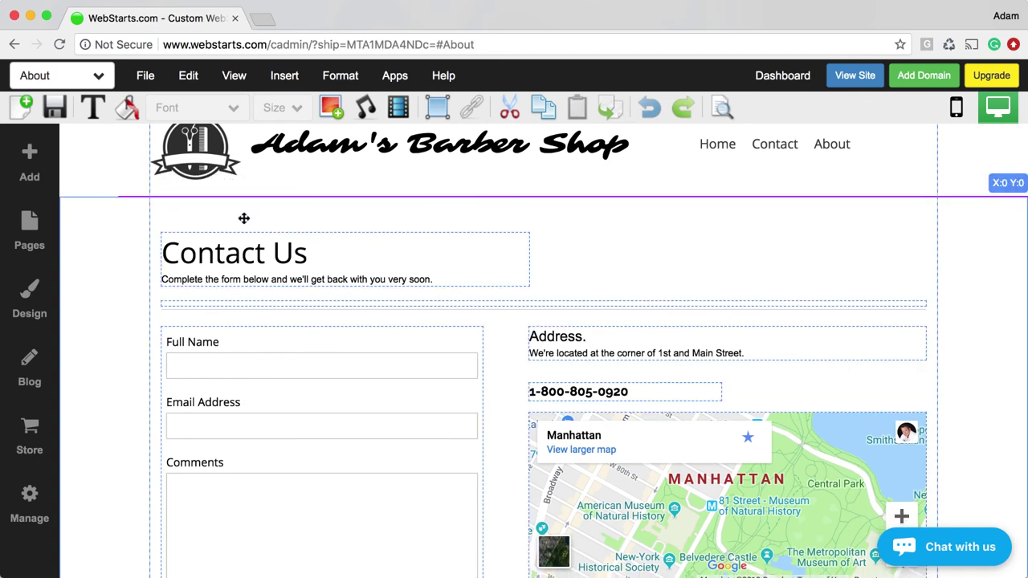
pyautogui.moveTo(175, 212); pyautogui.dragTo(155, 212)
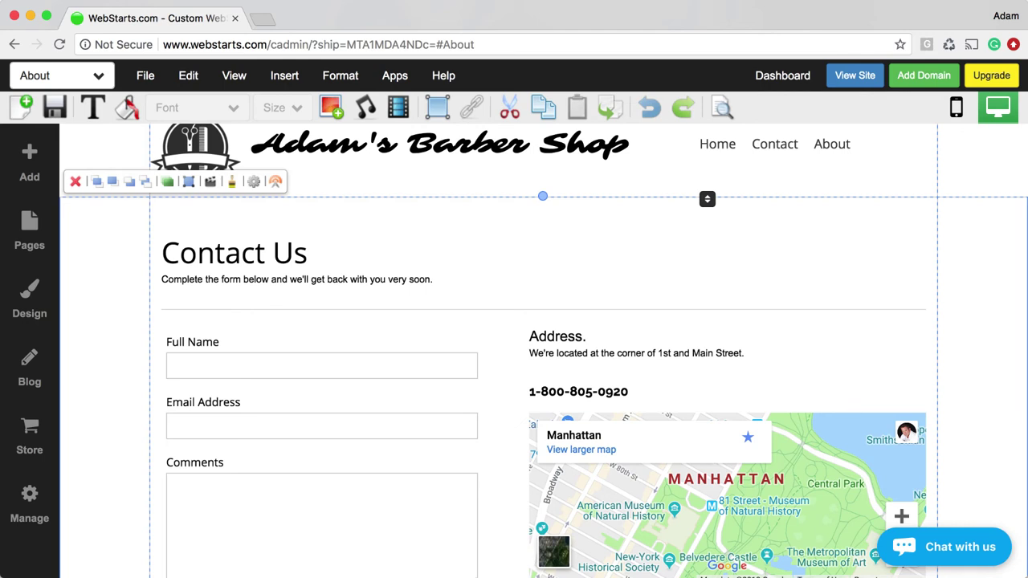
pyautogui.scroll(1, 202, 251)
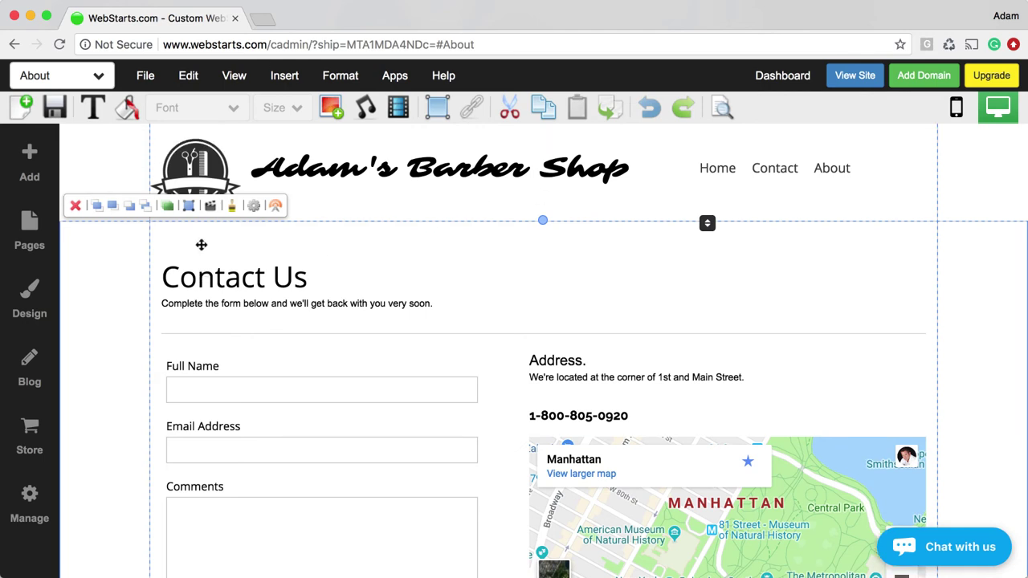
pyautogui.click(76, 206)
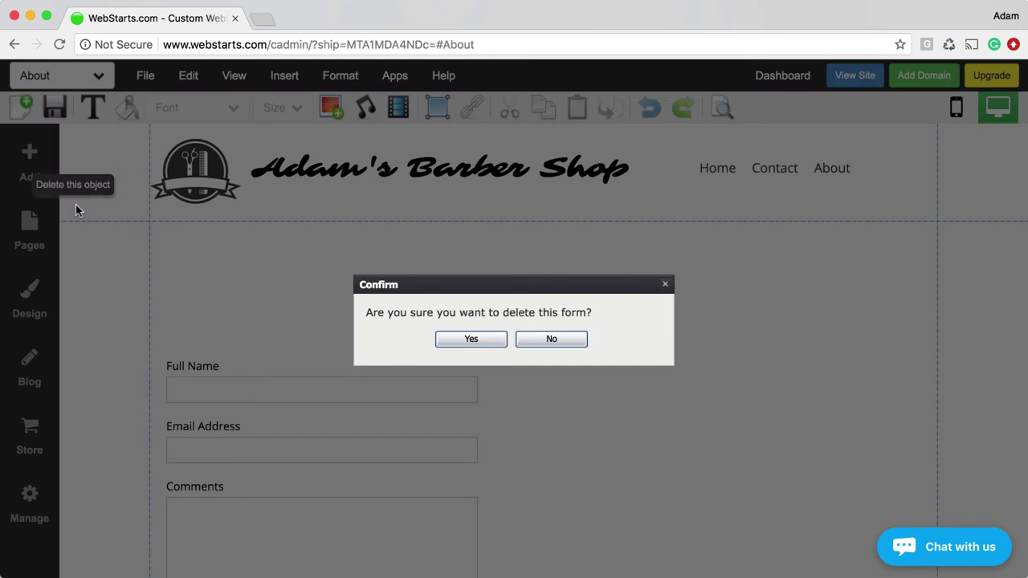
pyautogui.click(472, 339)
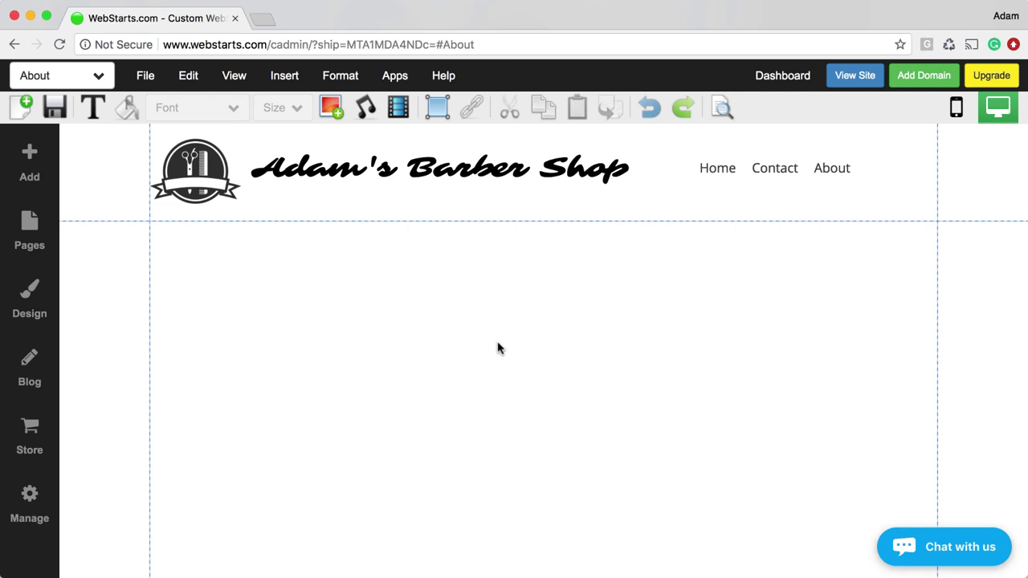
# Add the Crew content block with three circular photos to the About page.
pyautogui.click(36, 161)
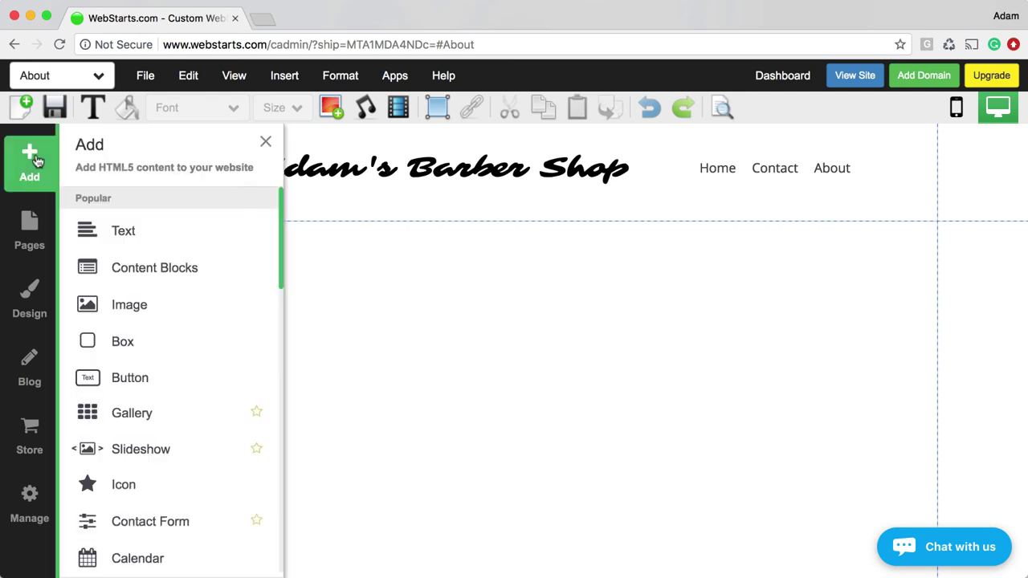
pyautogui.click(132, 273)
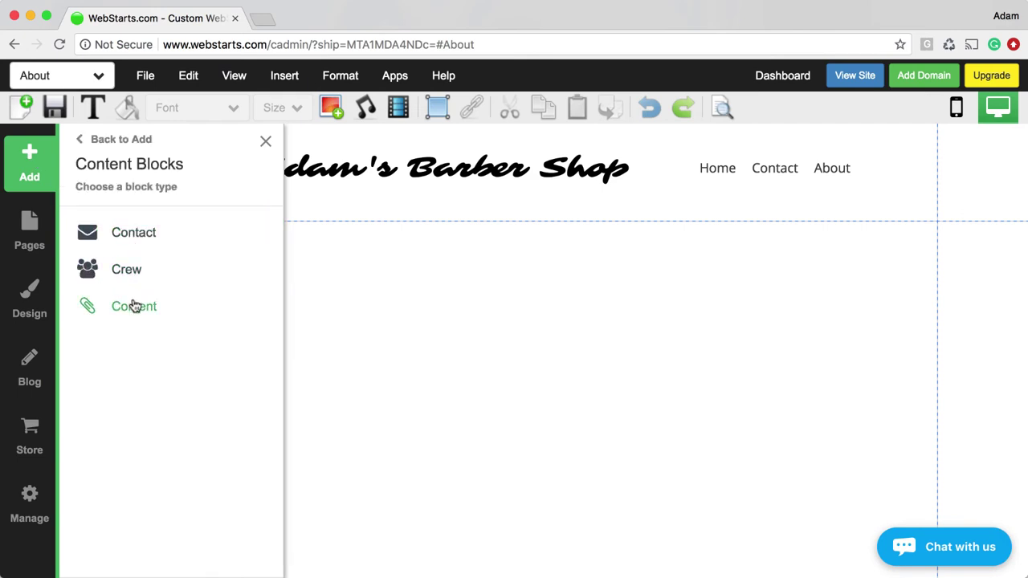
pyautogui.click(133, 307)
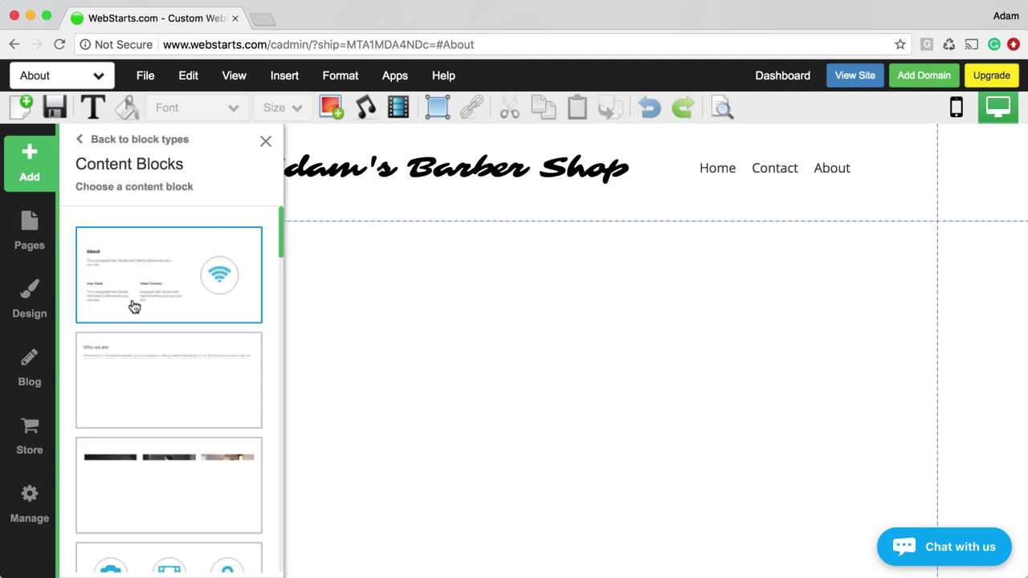
pyautogui.click(134, 143)
pyautogui.click(126, 269)
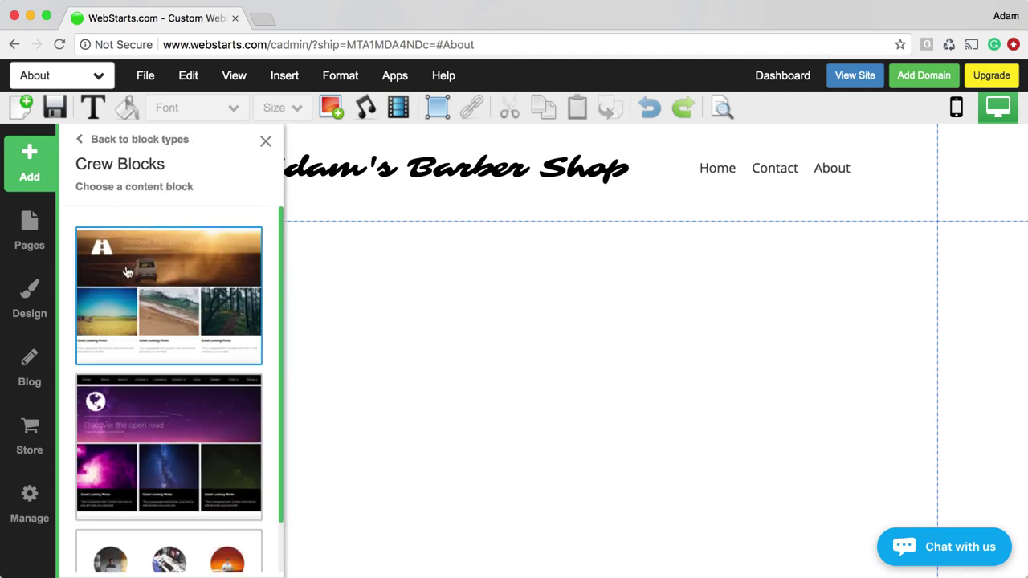
pyautogui.scroll(-2, 201, 362)
pyautogui.click(229, 509)
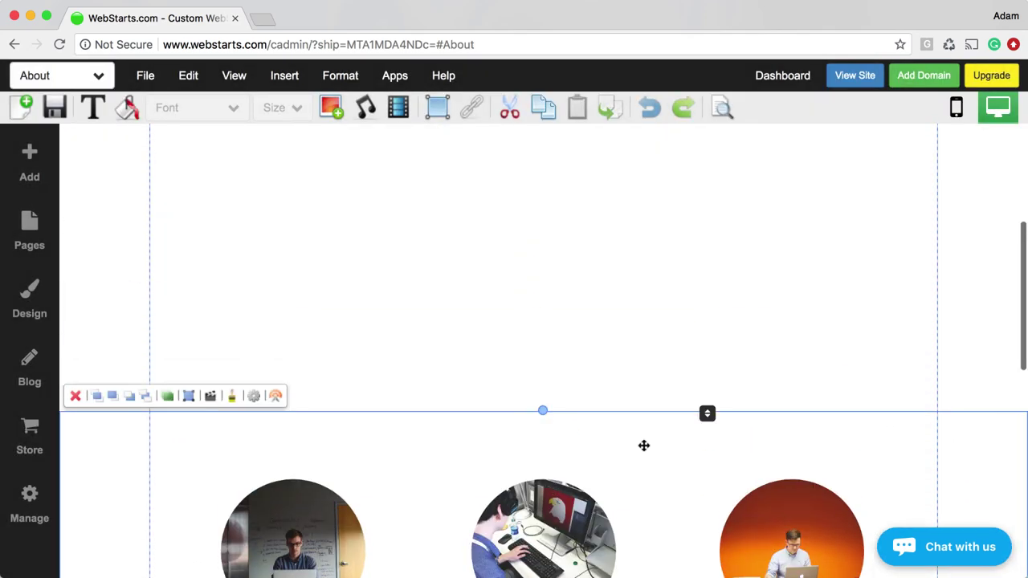
# Move the crew block up to X:0 Y:0, directly beneath the header on the About page, and save the page.
pyautogui.scroll(-1, 635, 212)
pyautogui.scroll(5, 667, 401)
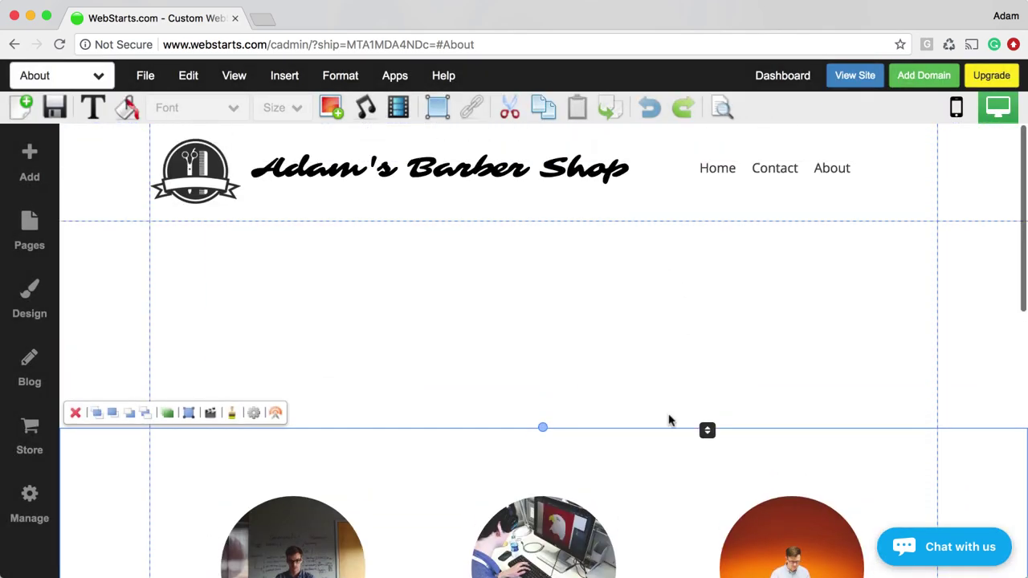
pyautogui.moveTo(652, 409); pyautogui.dragTo(634, 250)
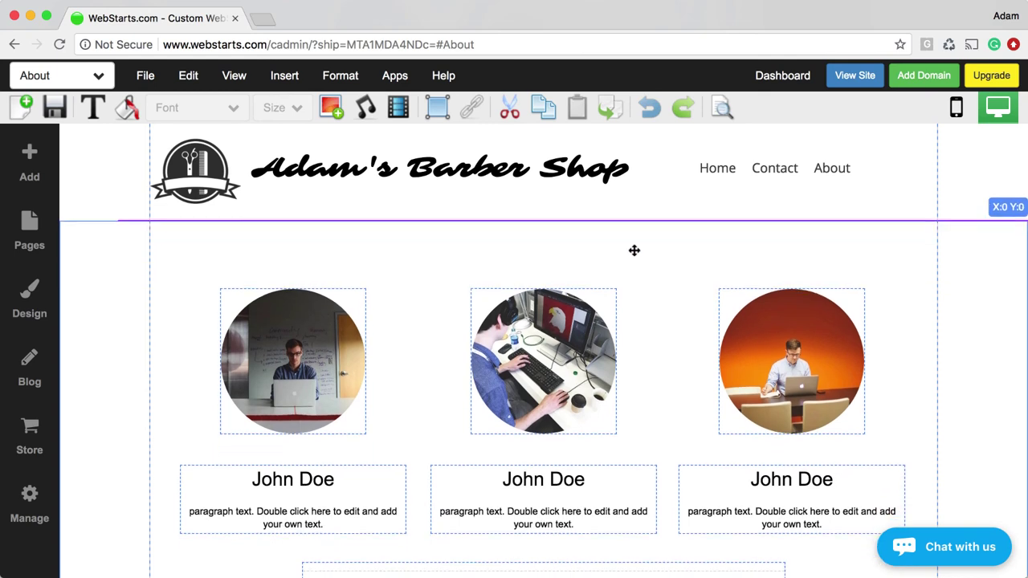
pyautogui.moveTo(362, 392); pyautogui.dragTo(362, 393)
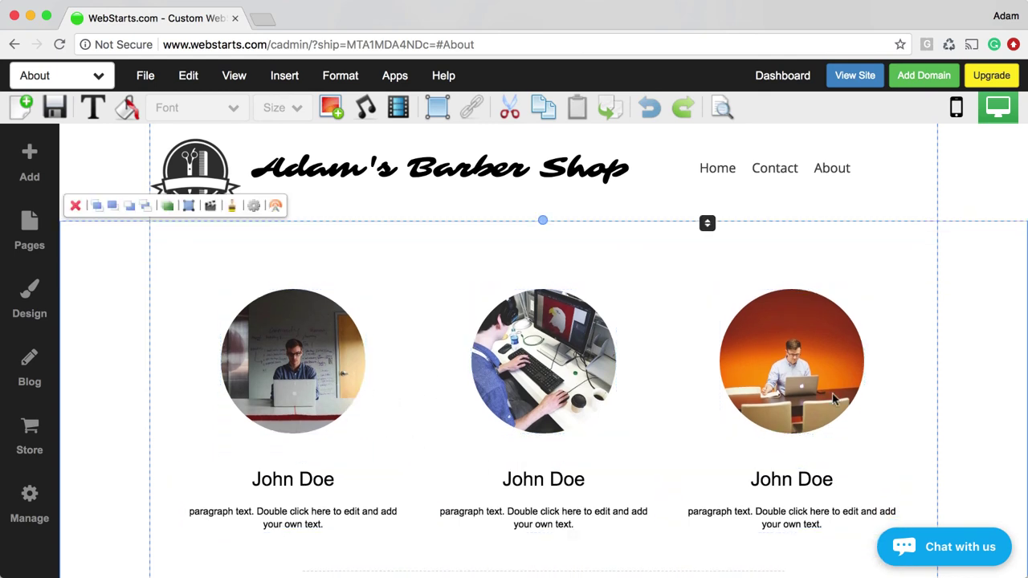
pyautogui.scroll(-3, 945, 445)
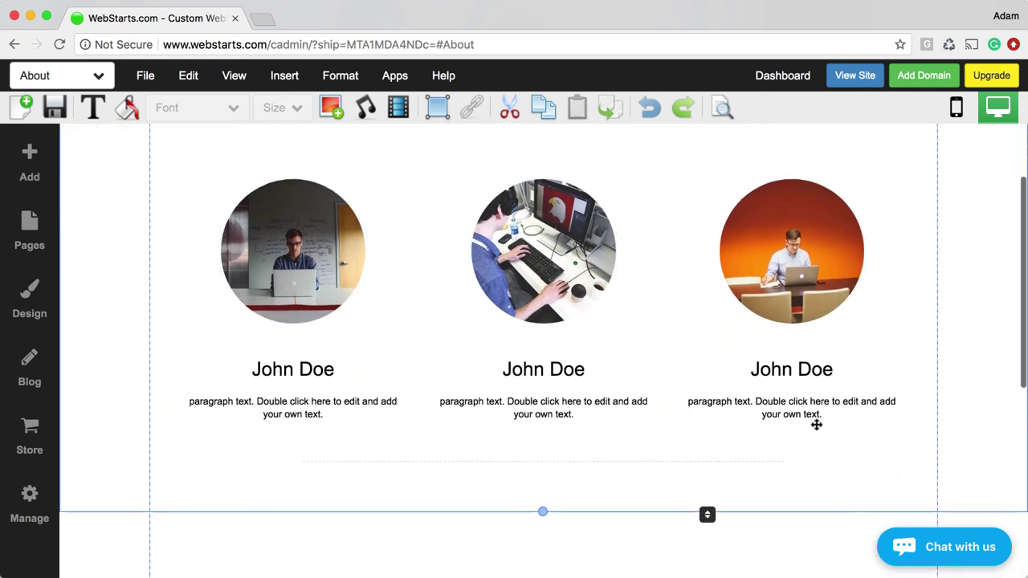
pyautogui.click(590, 527)
pyautogui.scroll(-4, 592, 533)
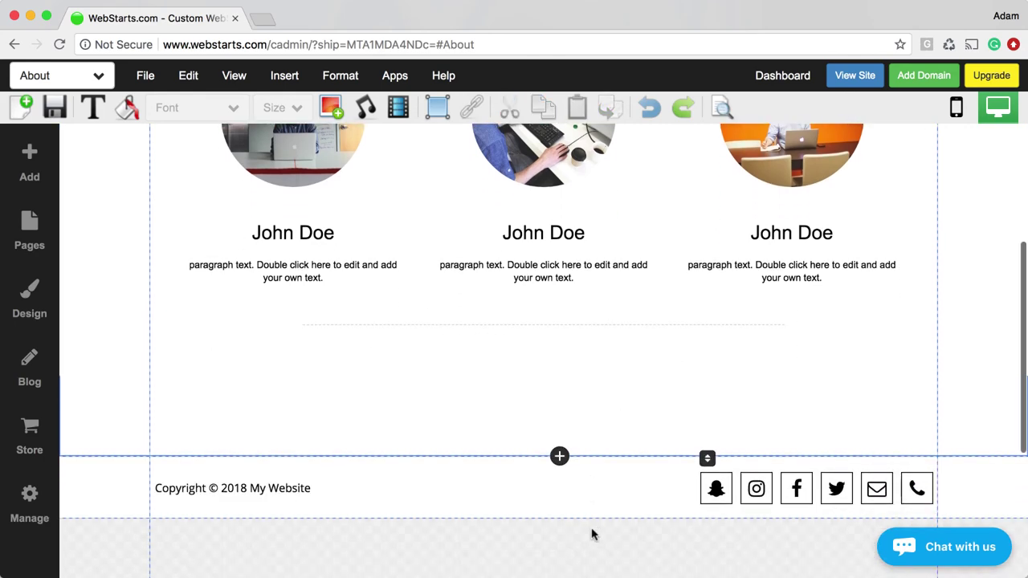
pyautogui.scroll(5, 607, 395)
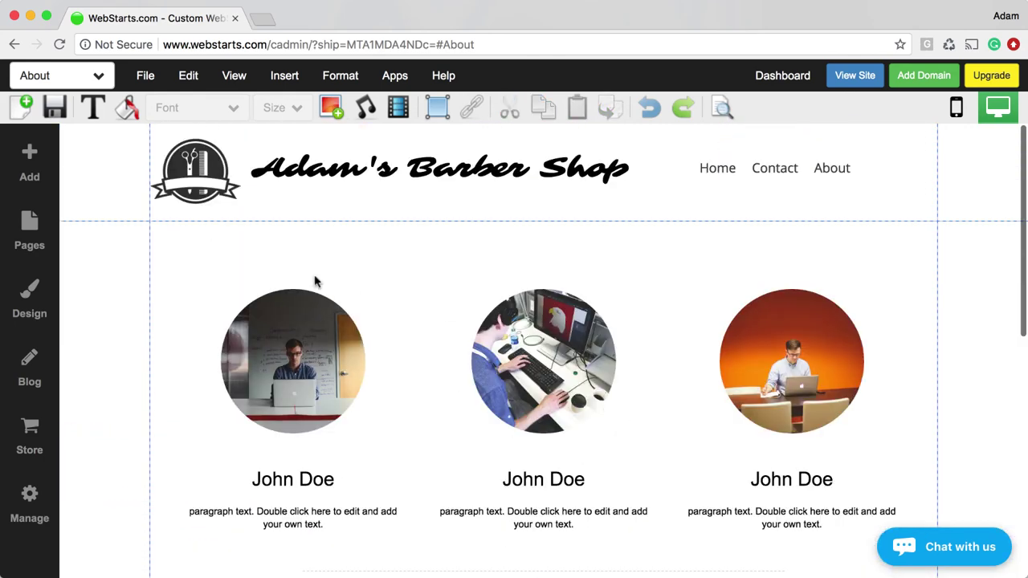
pyautogui.click(53, 111)
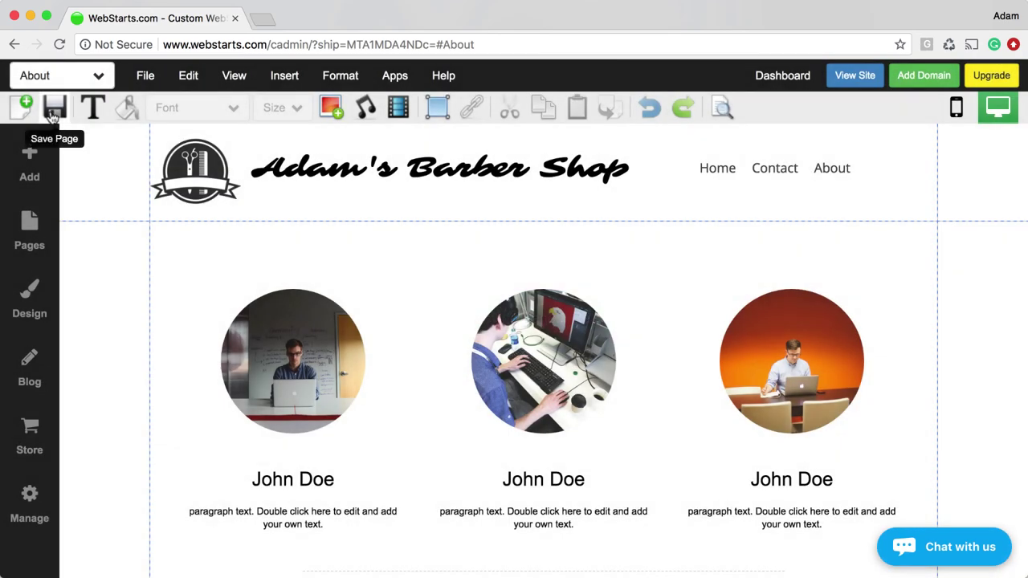
# Narrow the header's navigation menu from its left edge so the links sit closer to the right margin, and save the page.
pyautogui.click(810, 172)
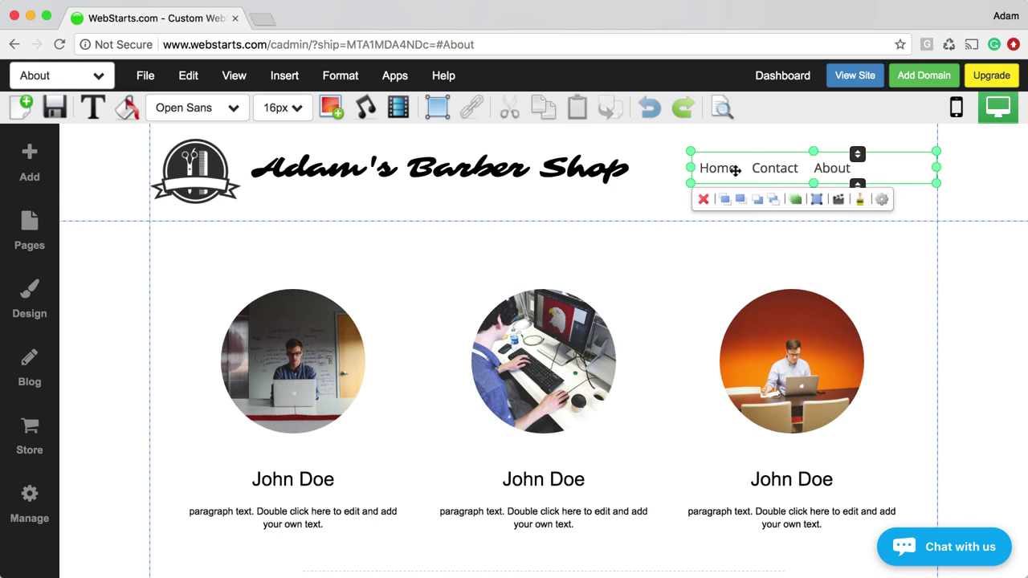
pyautogui.moveTo(695, 167); pyautogui.dragTo(771, 168)
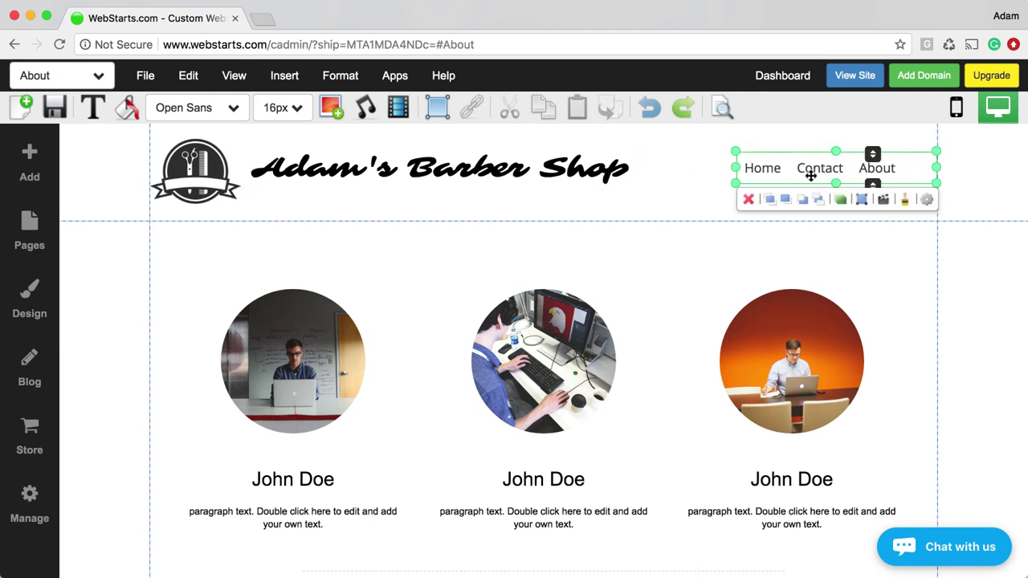
pyautogui.click(912, 120)
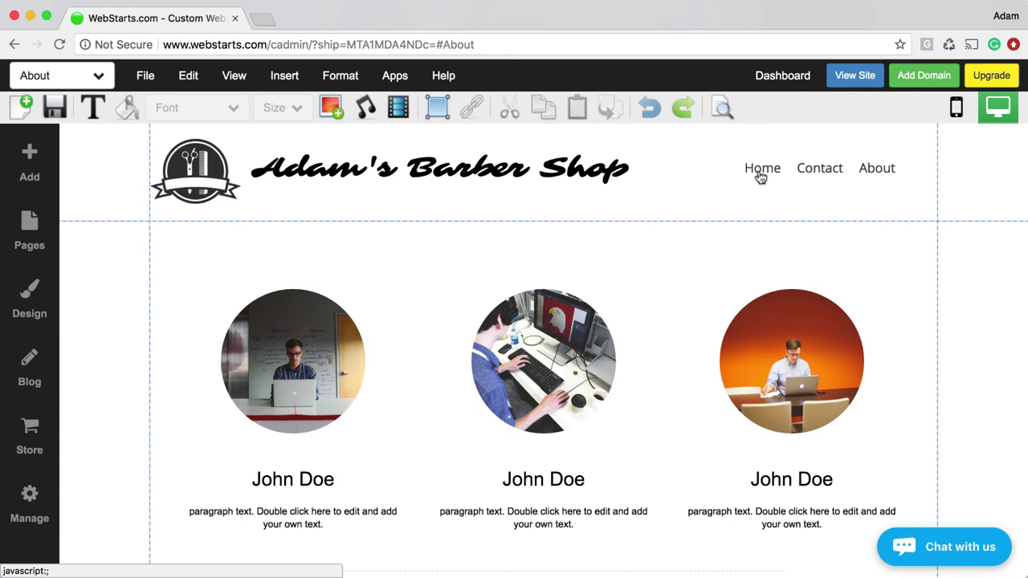
pyautogui.click(55, 108)
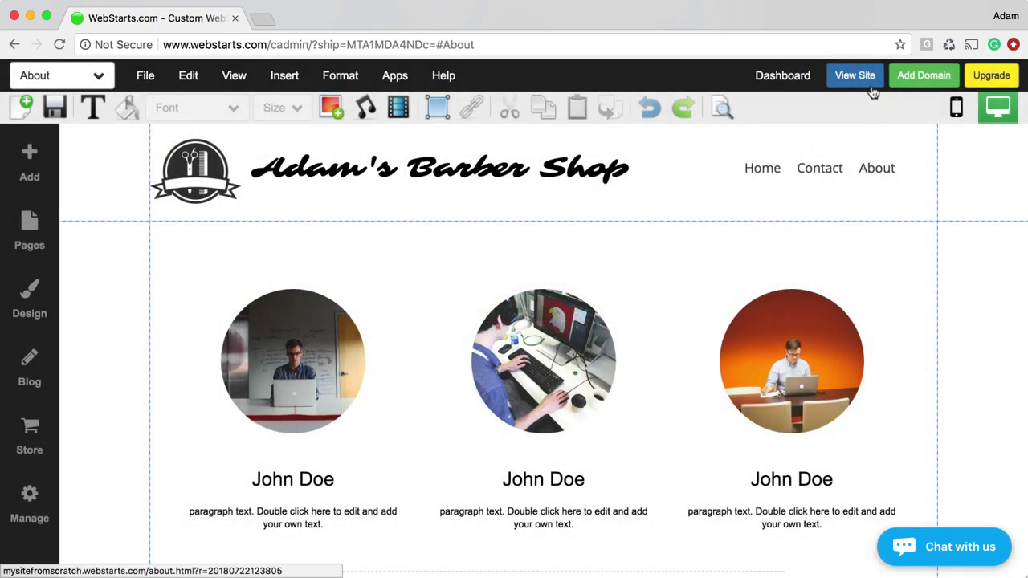
# View the live site, open its Contact, About and Home pages from the navigation menu, and close the preview.
pyautogui.click(863, 80)
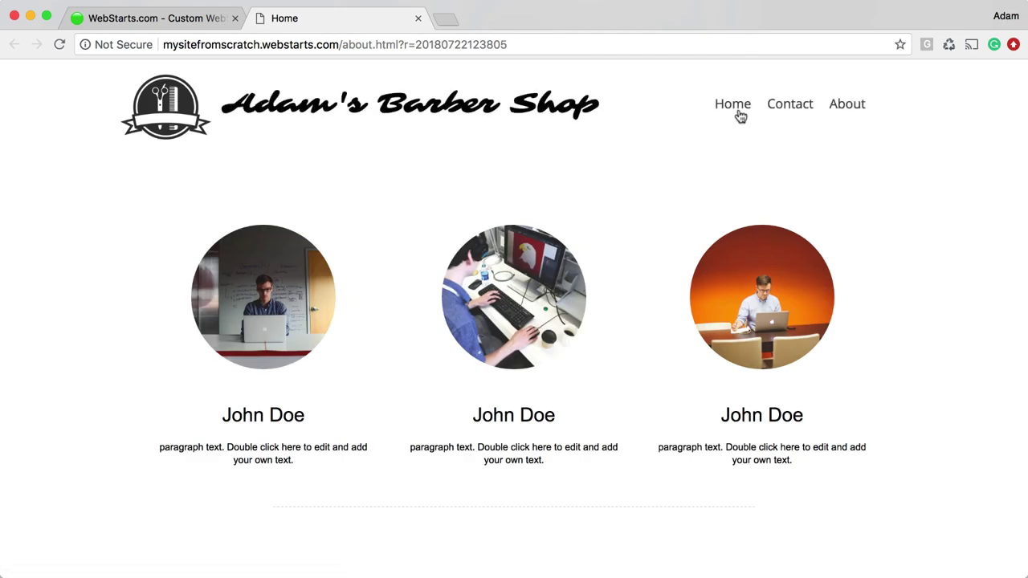
pyautogui.click(781, 115)
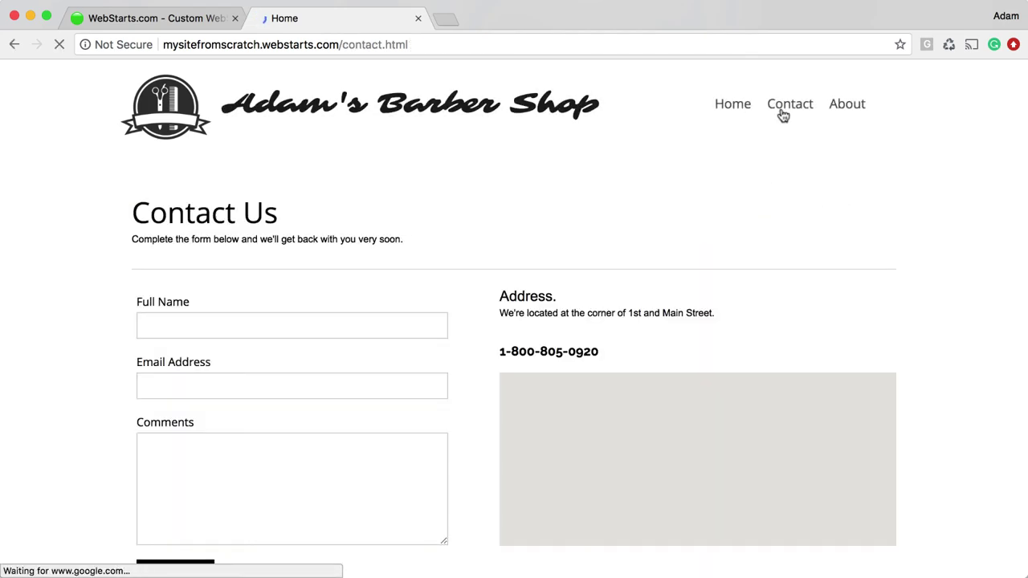
pyautogui.click(859, 117)
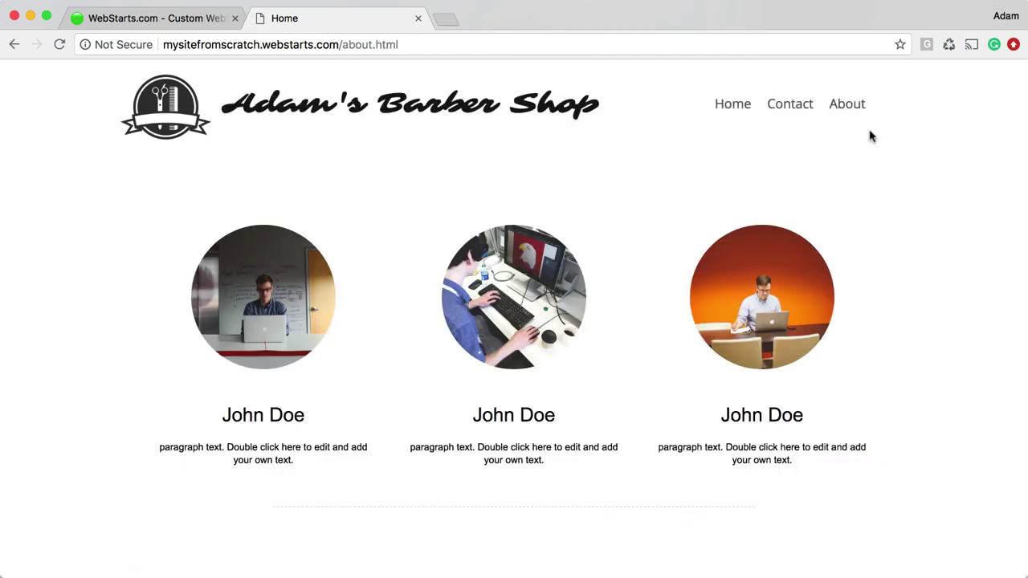
pyautogui.click(740, 111)
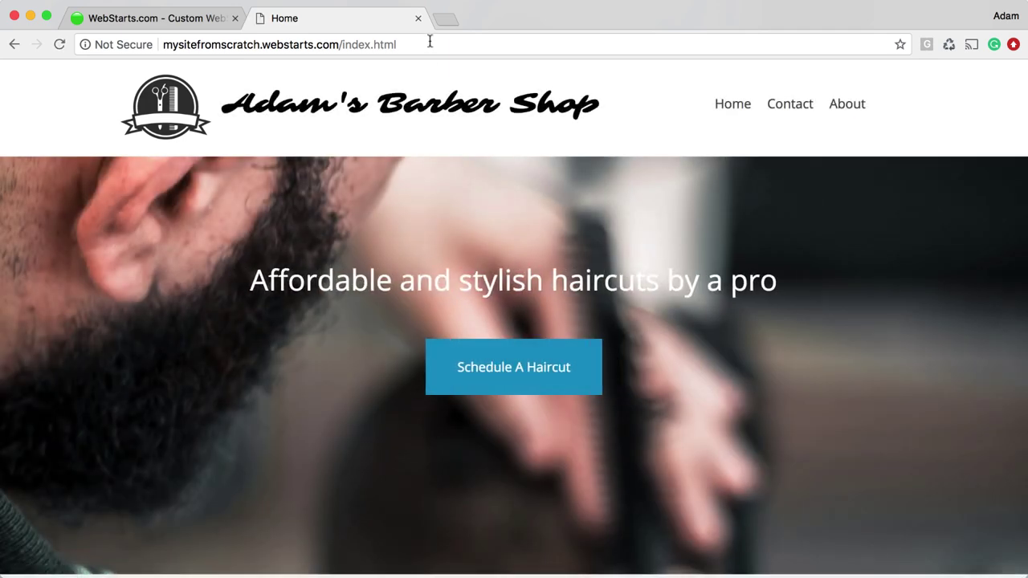
pyautogui.click(418, 19)
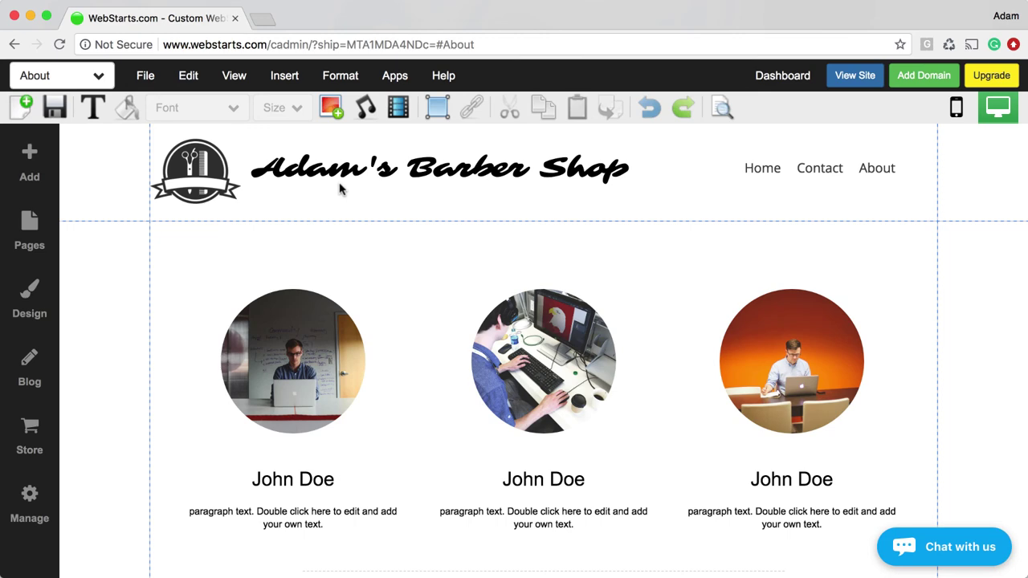
# Link the Home page's "Schedule A Haircut" button to the Contact page and save the page.
pyautogui.click(98, 76)
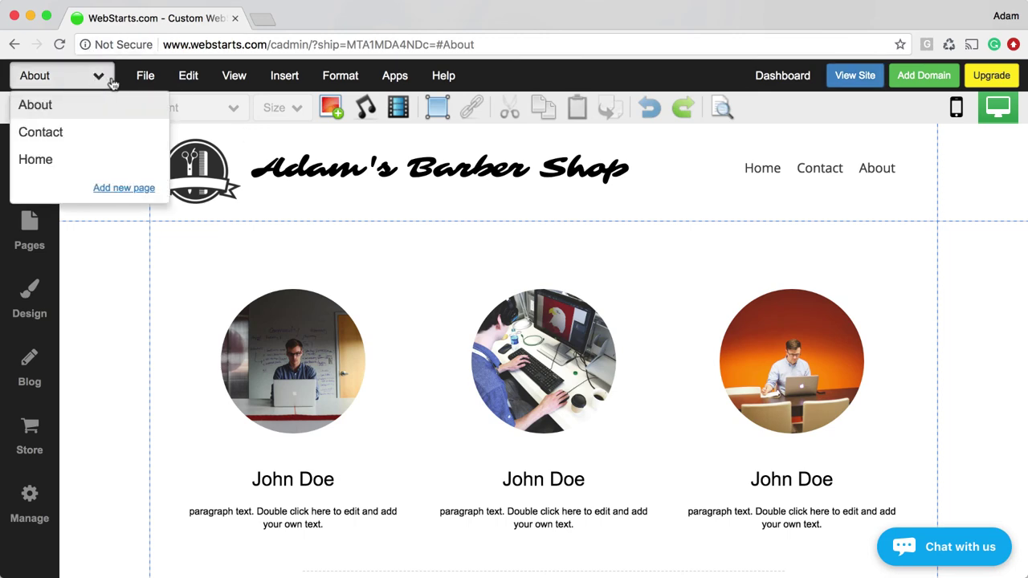
pyautogui.click(82, 160)
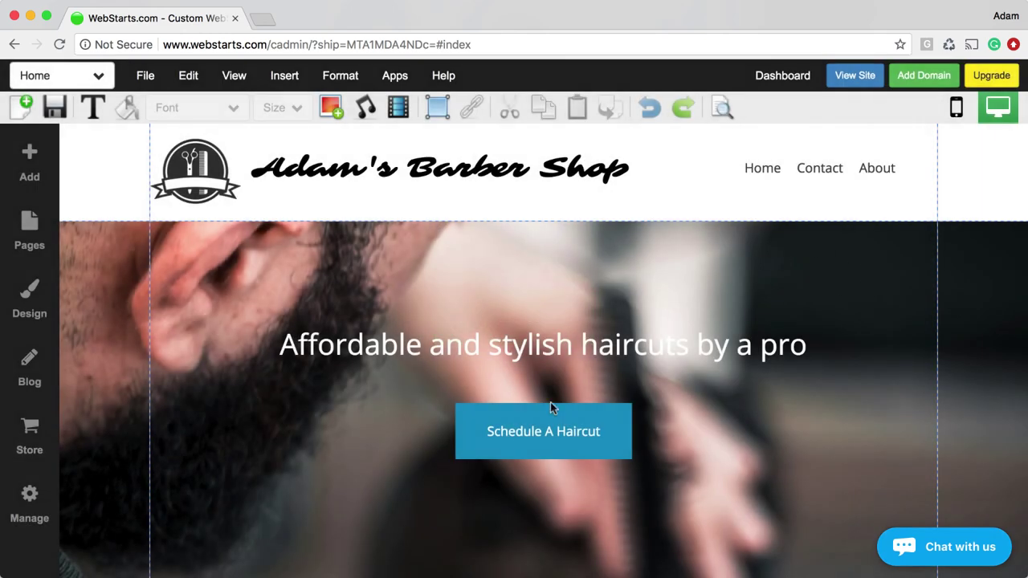
pyautogui.click(546, 438)
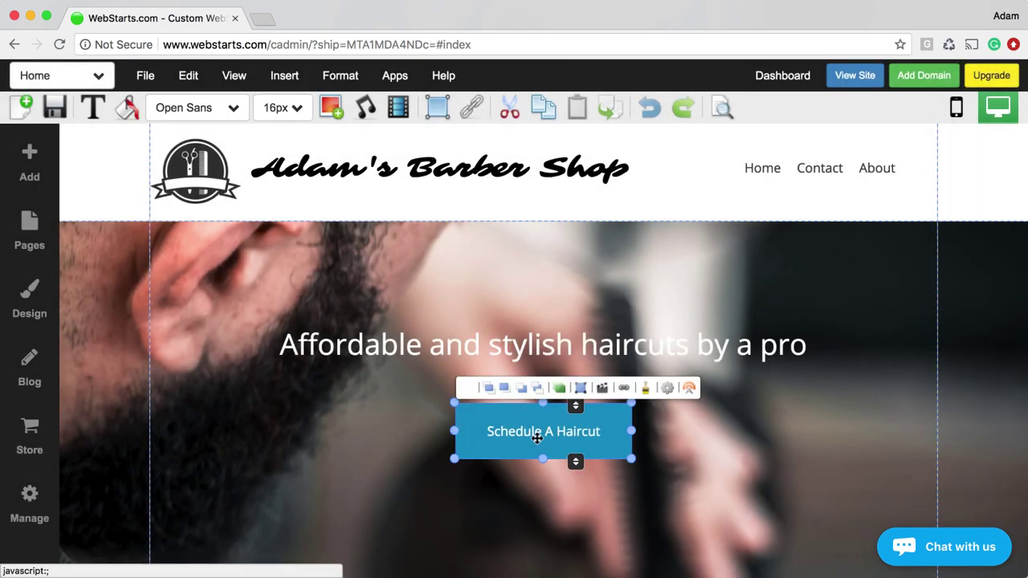
pyautogui.click(625, 389)
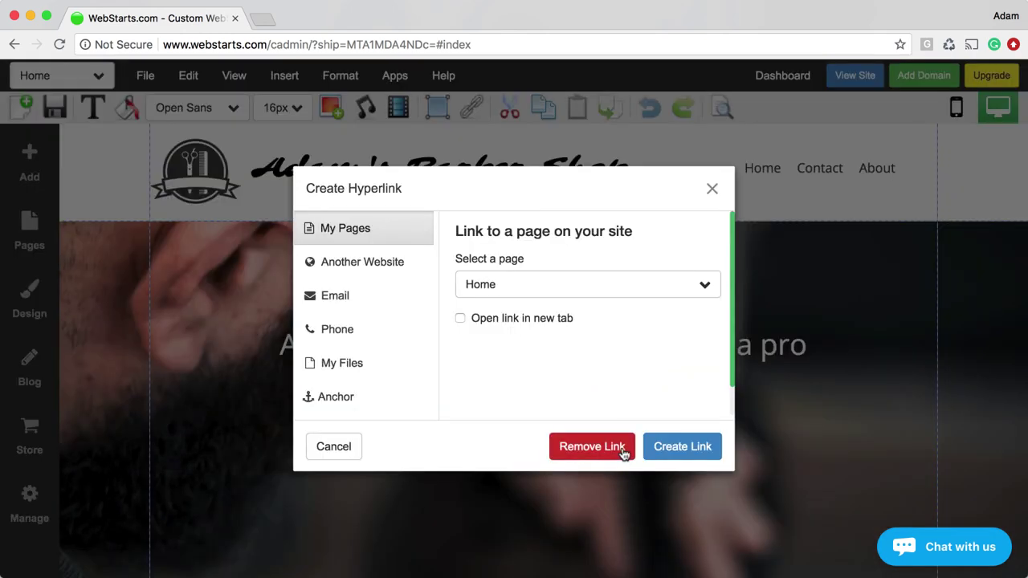
pyautogui.click(535, 294)
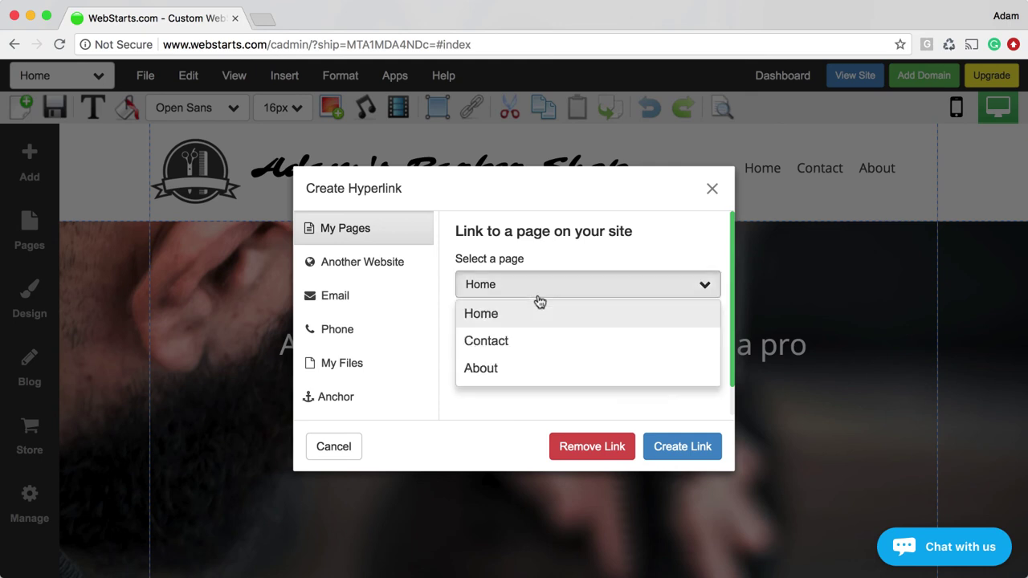
pyautogui.click(525, 344)
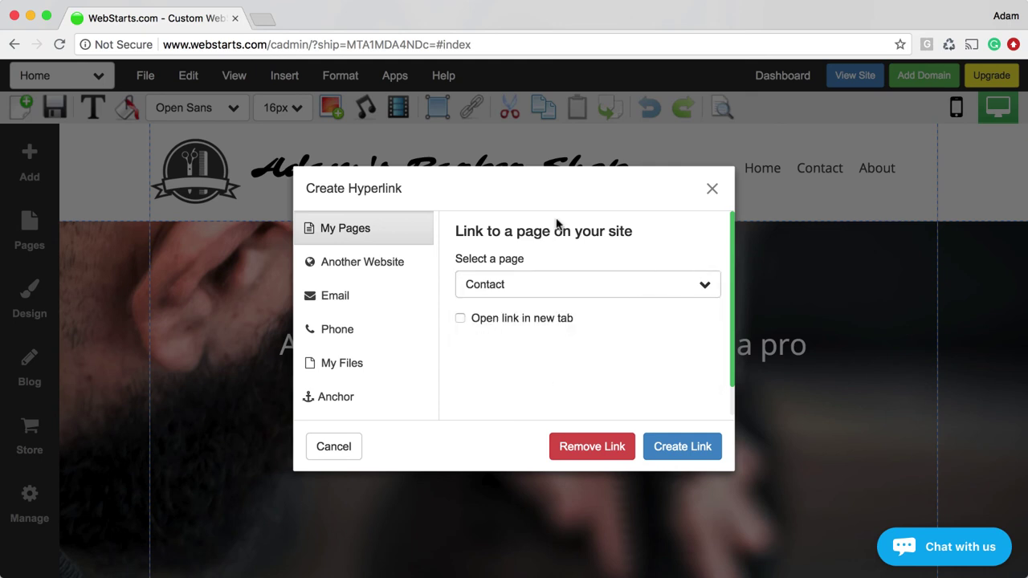
pyautogui.click(687, 447)
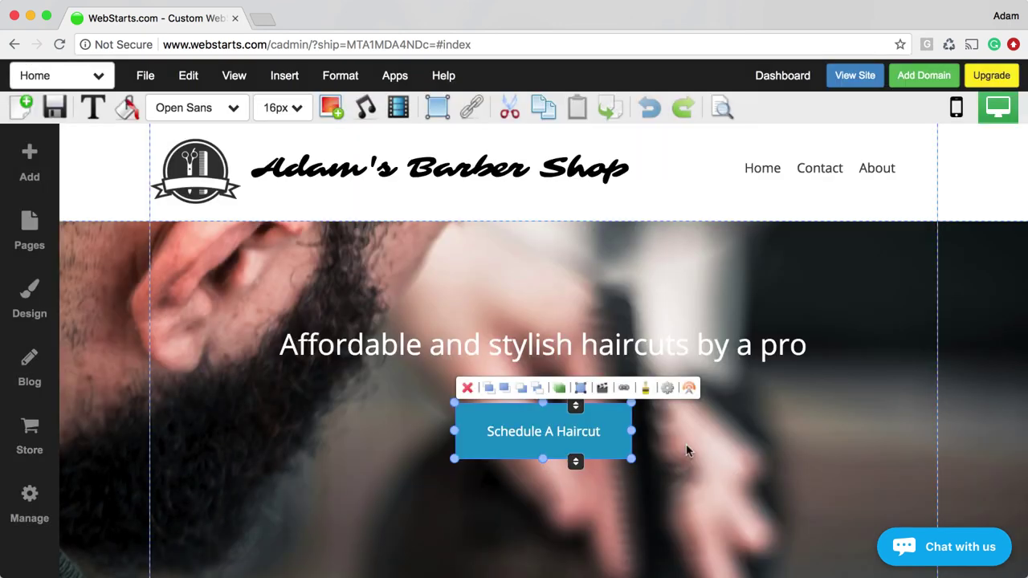
pyautogui.click(54, 107)
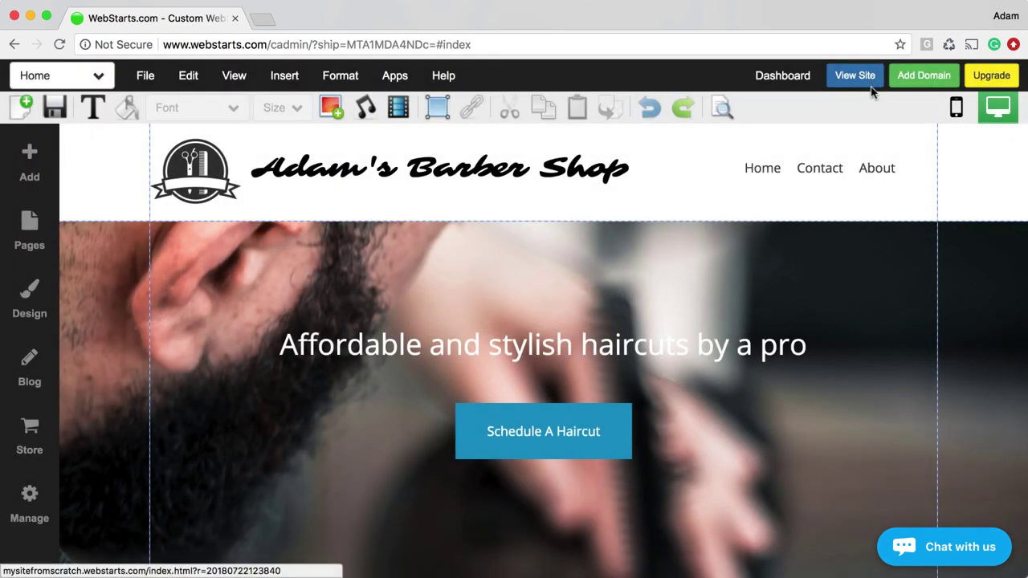
# Test the "Schedule A Haircut" link on the live site, check the About and Home pages, and close the preview.
pyautogui.click(855, 76)
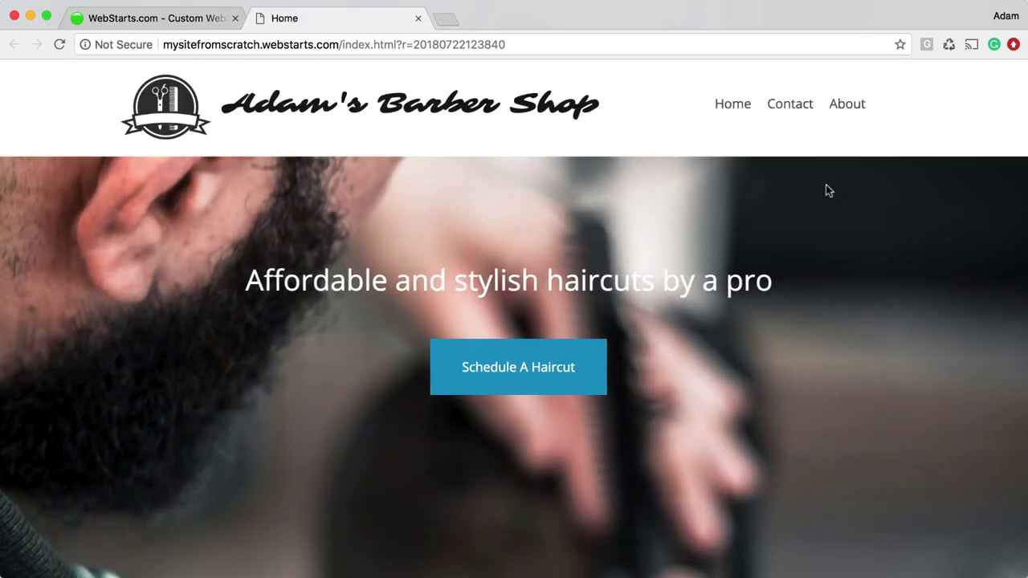
pyautogui.click(509, 372)
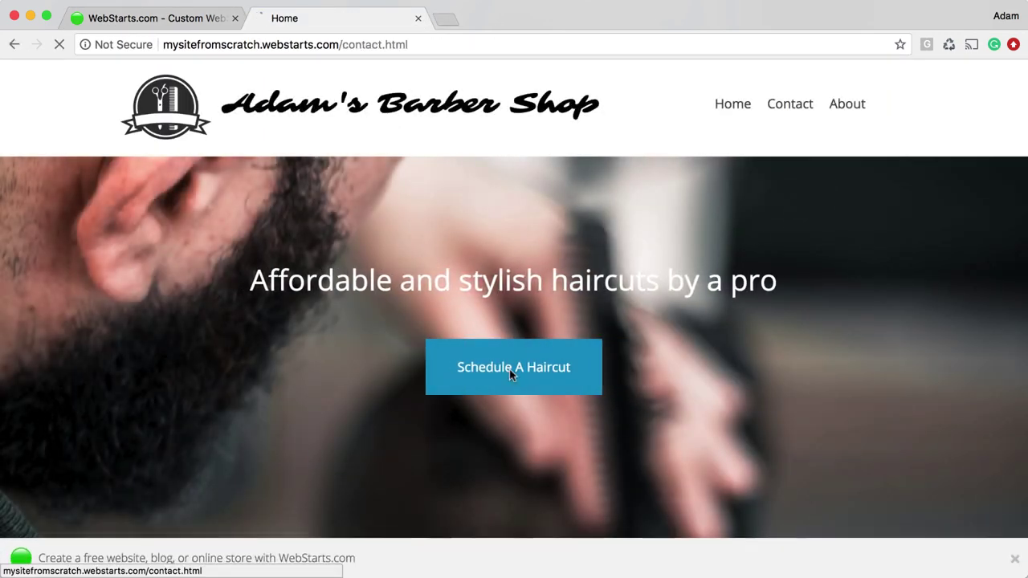
pyautogui.scroll(-5, 514, 374)
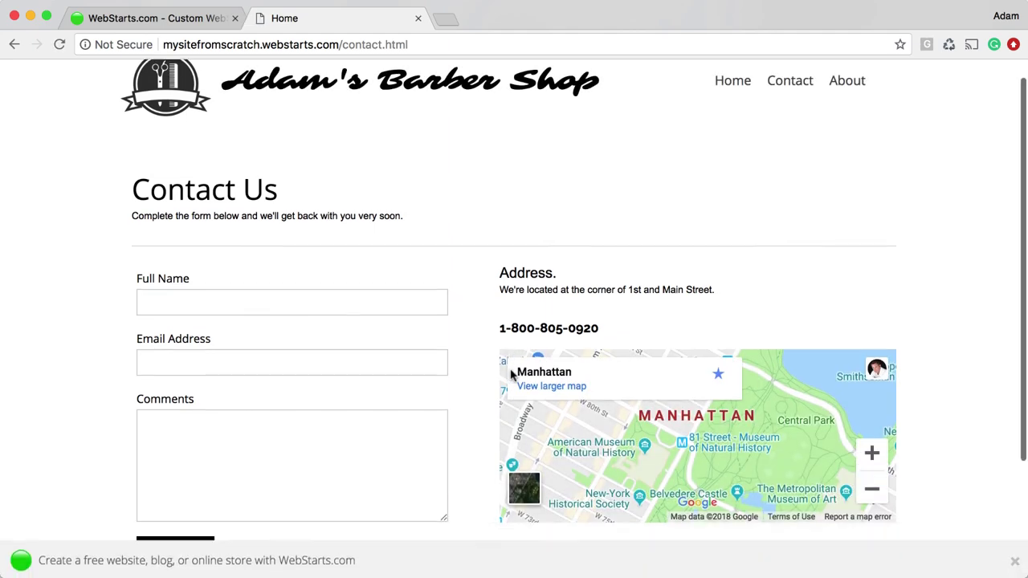
pyautogui.scroll(5, 524, 375)
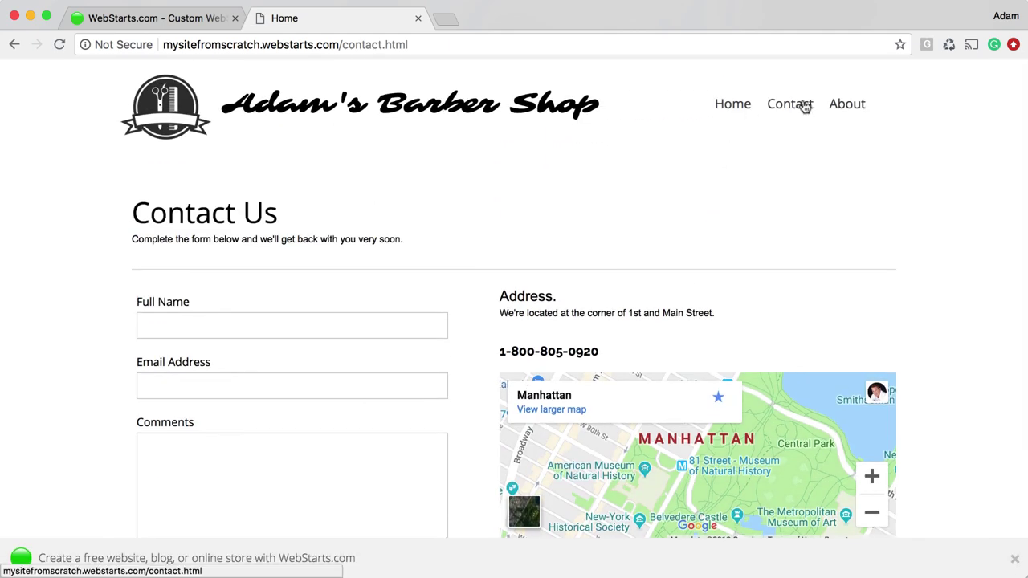
pyautogui.click(811, 106)
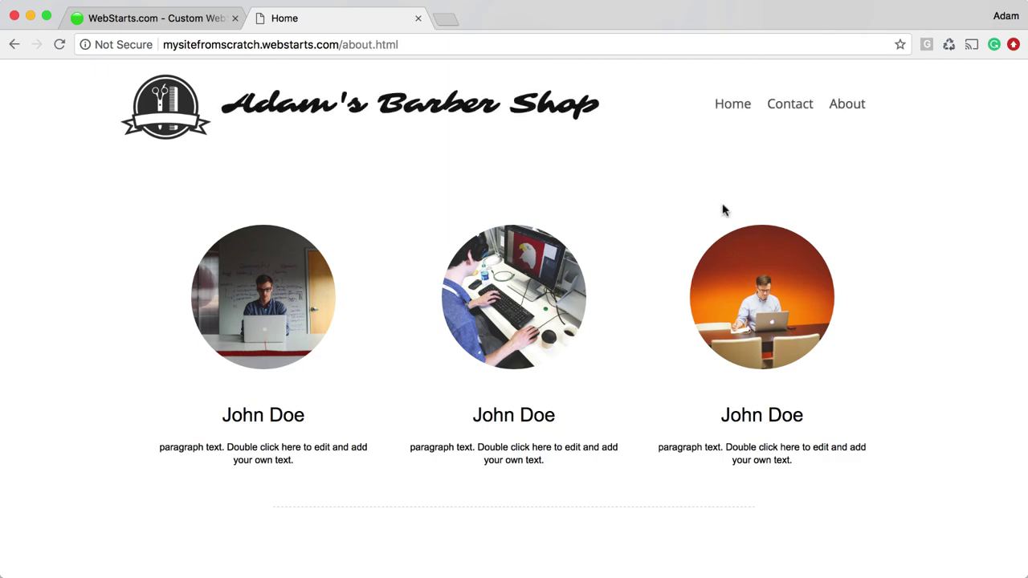
pyautogui.click(735, 105)
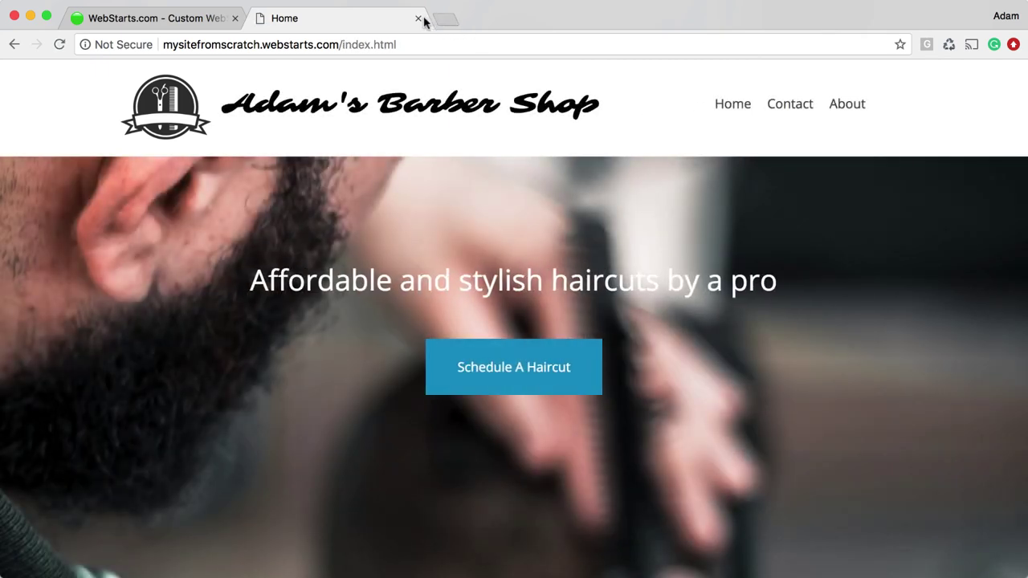
pyautogui.click(418, 18)
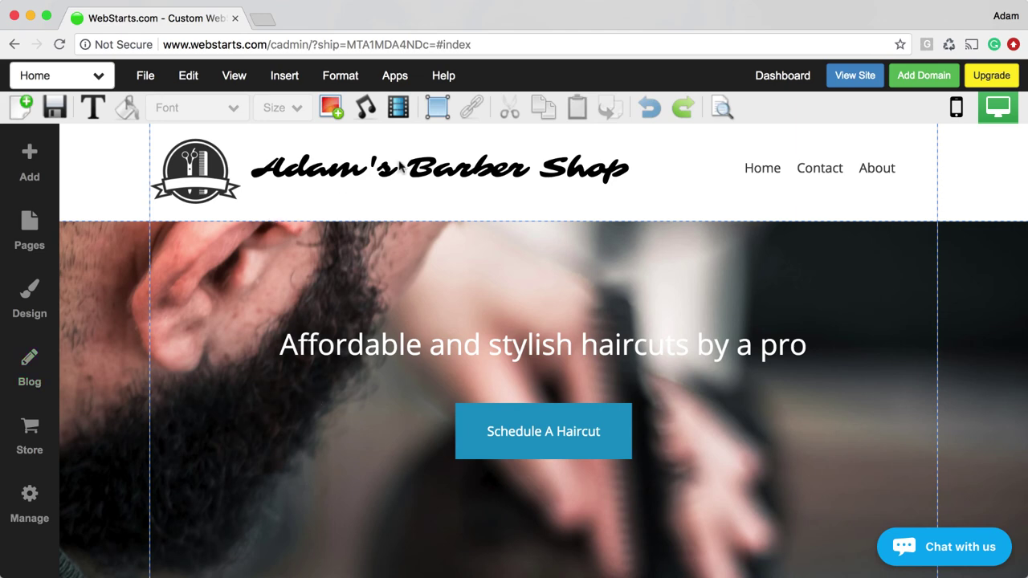
# Start adding a domain to the site and search for the new domain name adamsbarbershop.com.
pyautogui.click(916, 78)
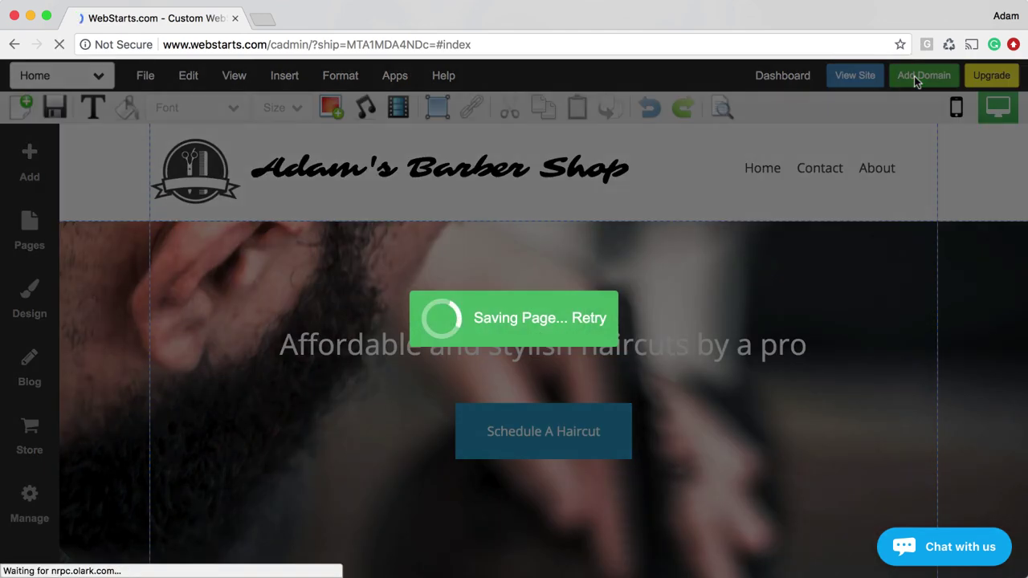
pyautogui.click(440, 355)
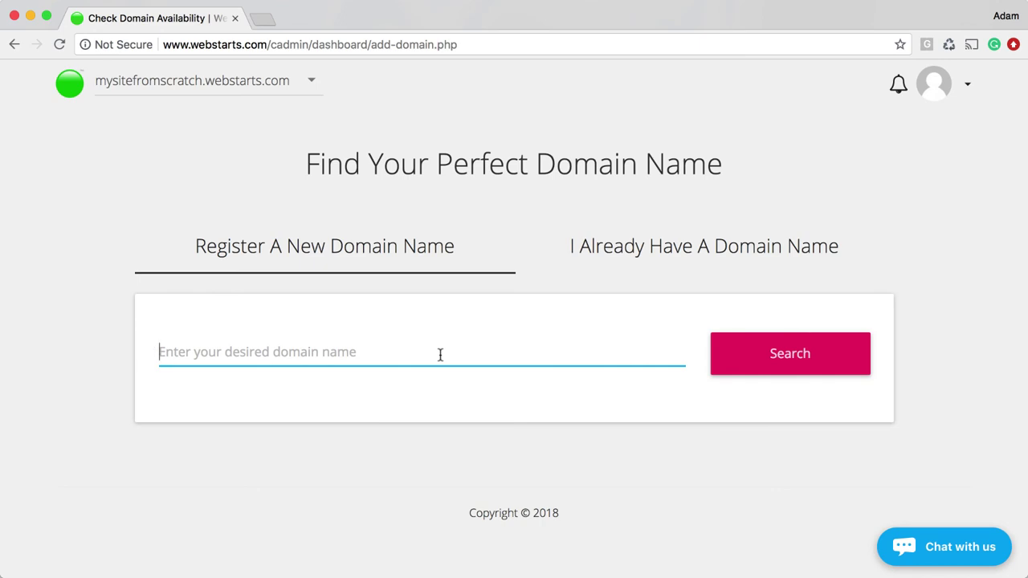
pyautogui.write('adamsba')
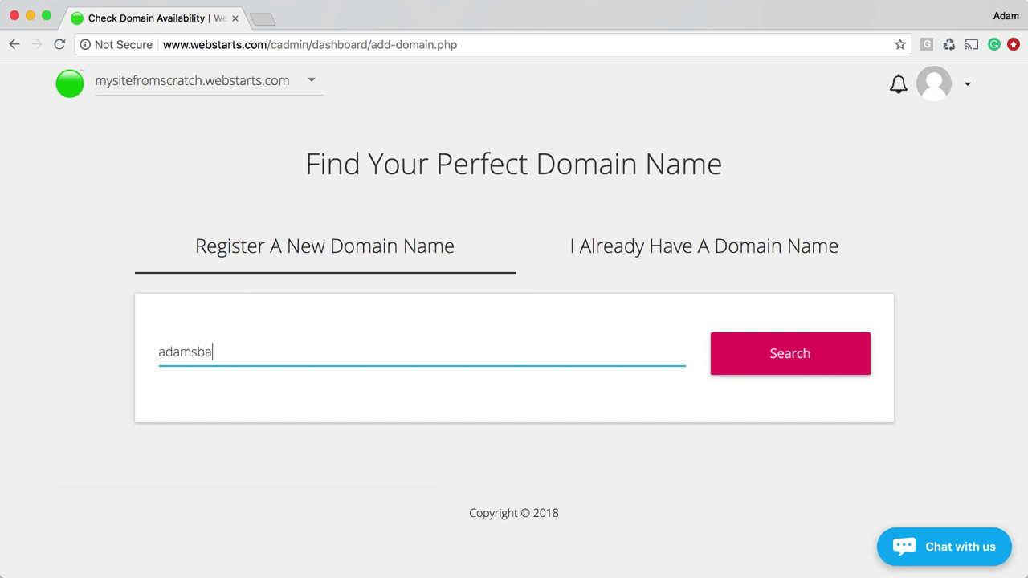
pyautogui.write('rbershop.com')
pyautogui.press('Return')
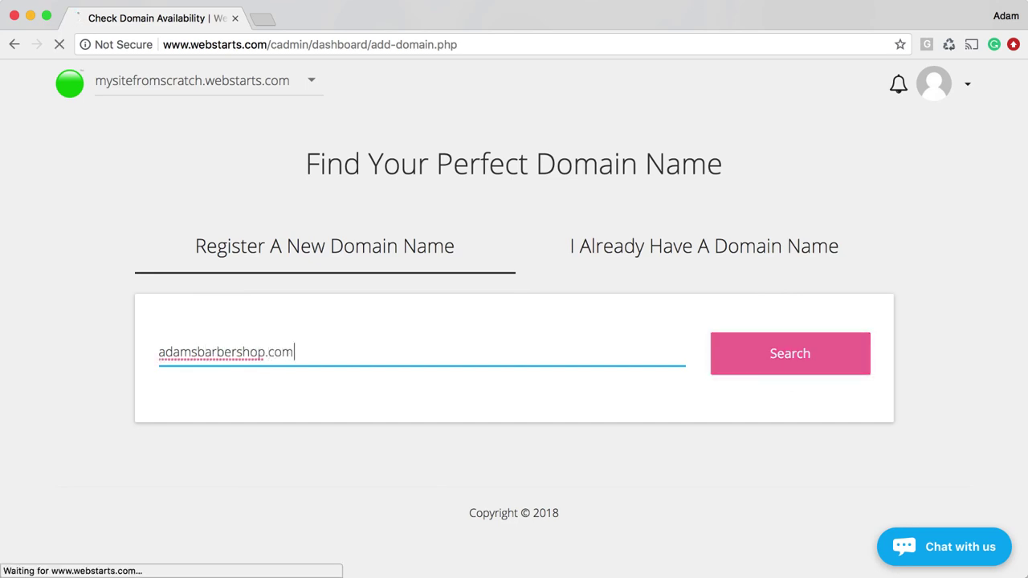
# Select the suggested domain adamssalon.com and proceed to checkout with the Pro Plus plan.
pyautogui.scroll(-1, 458, 416)
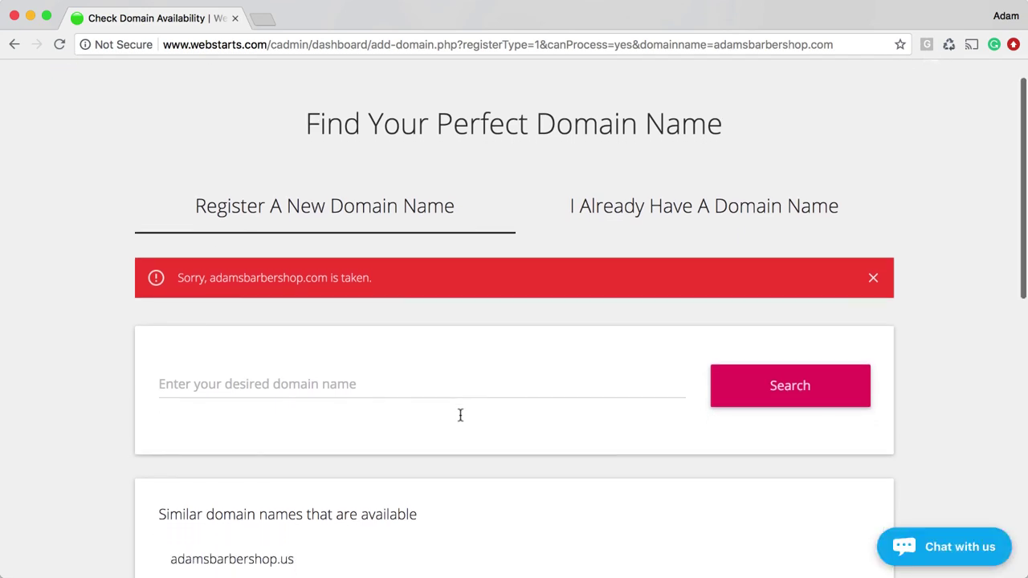
pyautogui.scroll(-5, 460, 416)
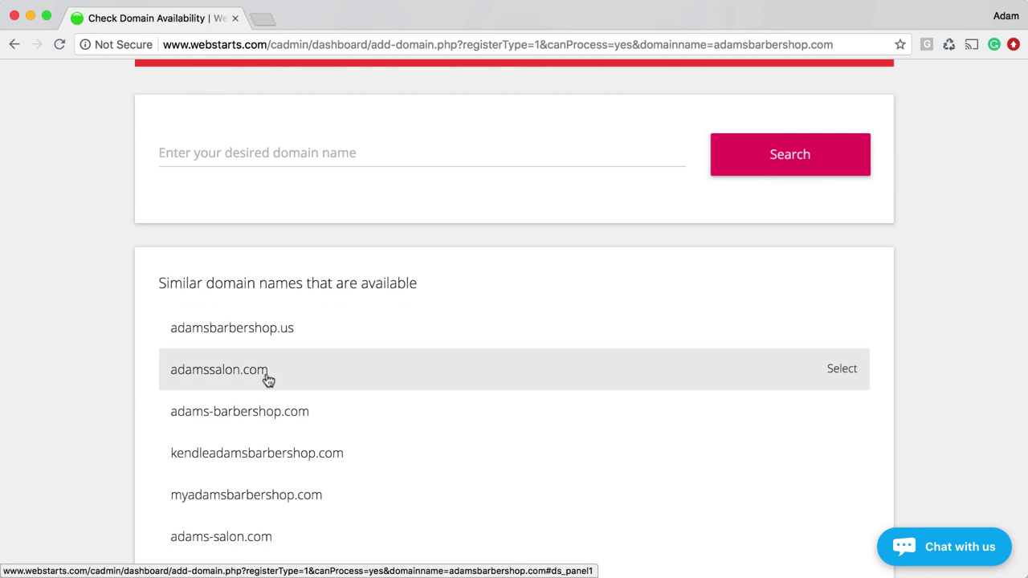
pyautogui.click(268, 371)
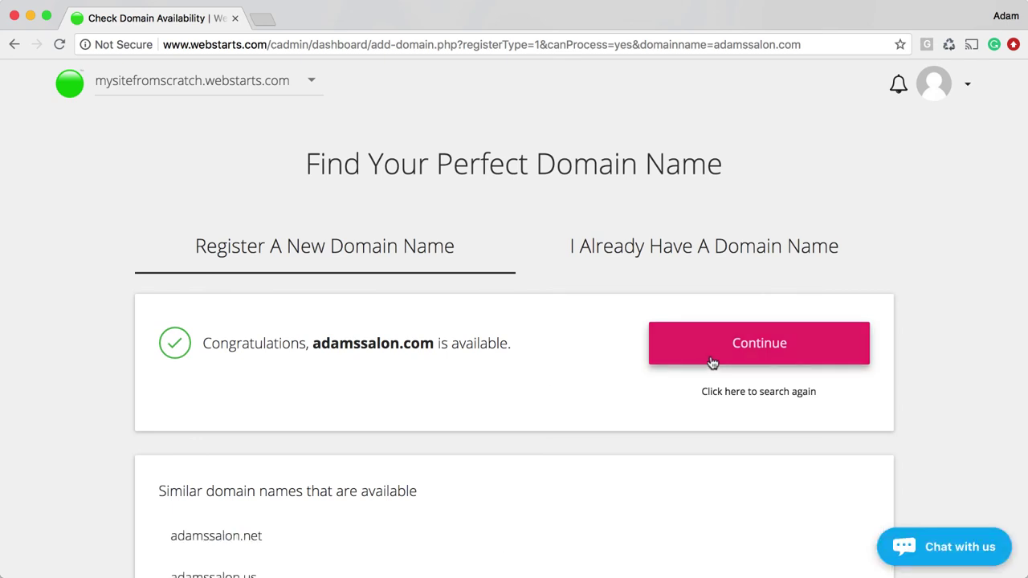
pyautogui.click(712, 362)
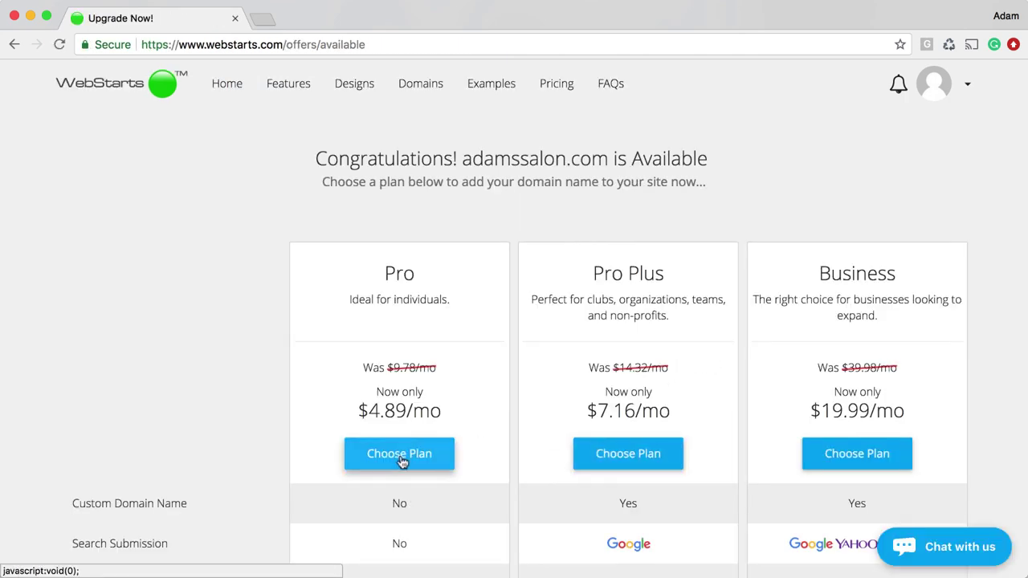
pyautogui.click(642, 472)
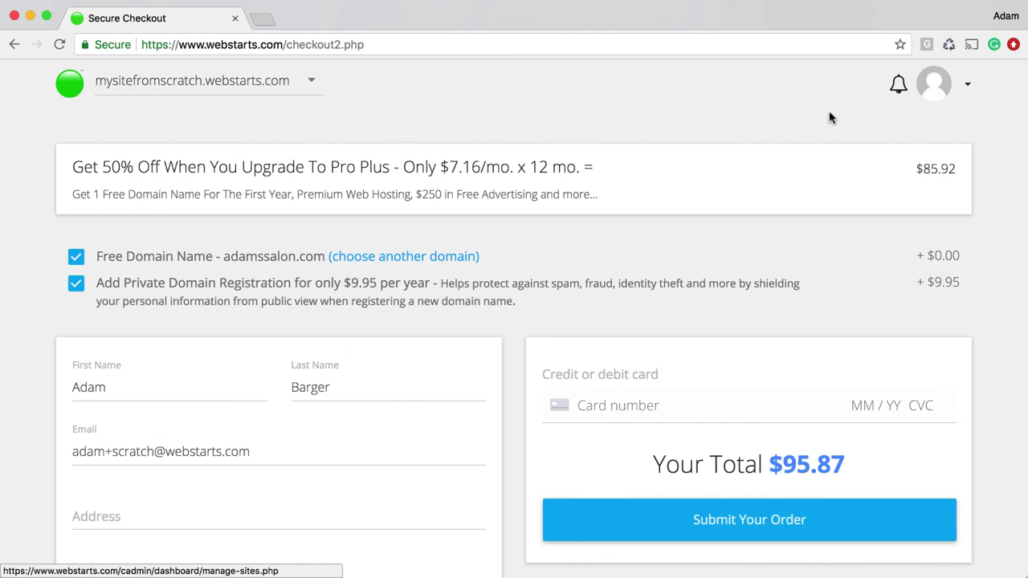
# Leave the checkout for the dashboard and reopen mysitefromscratch.webstarts.com from the list of websites.
pyautogui.click(967, 84)
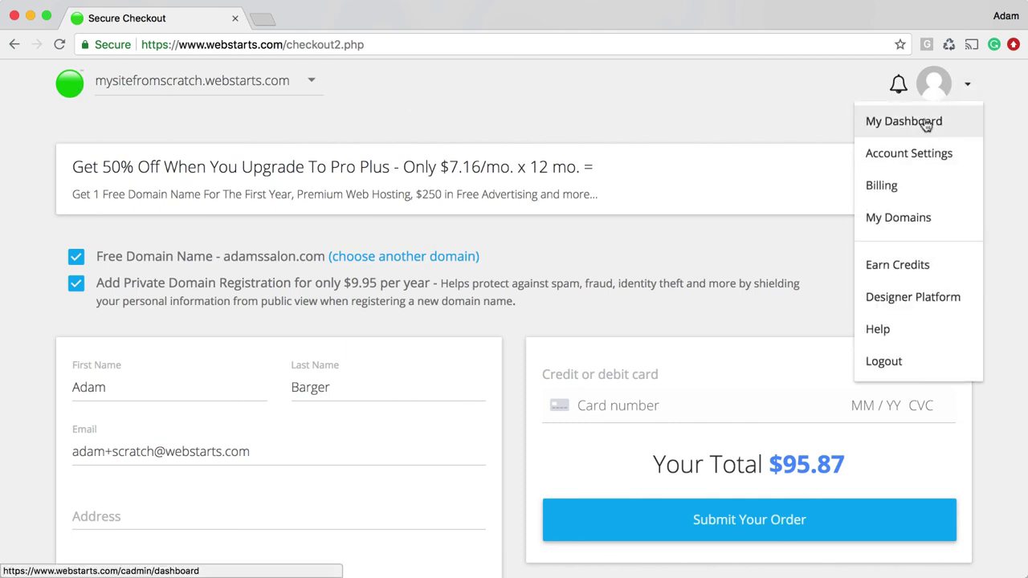
pyautogui.click(926, 126)
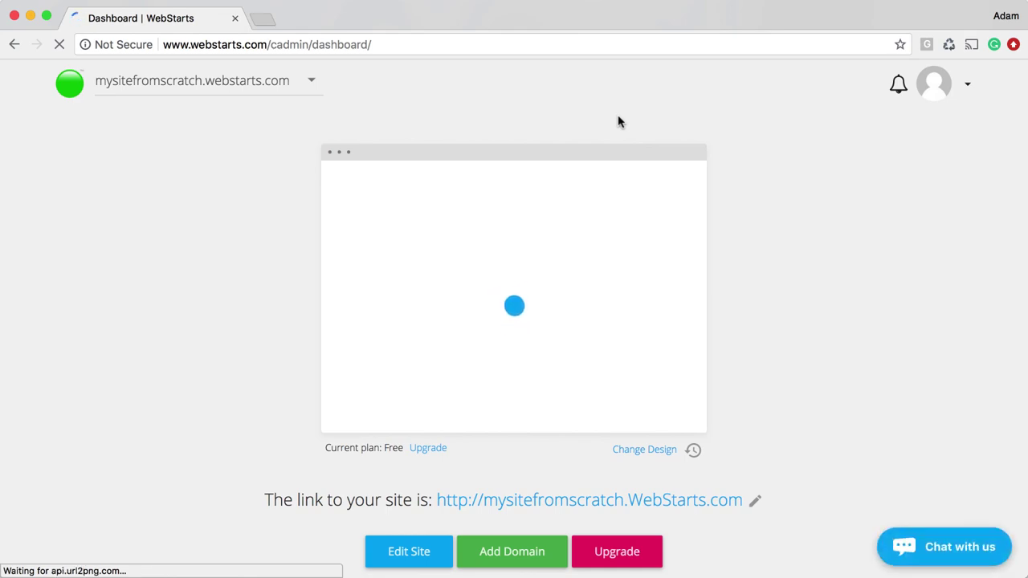
pyautogui.moveTo(659, 214)
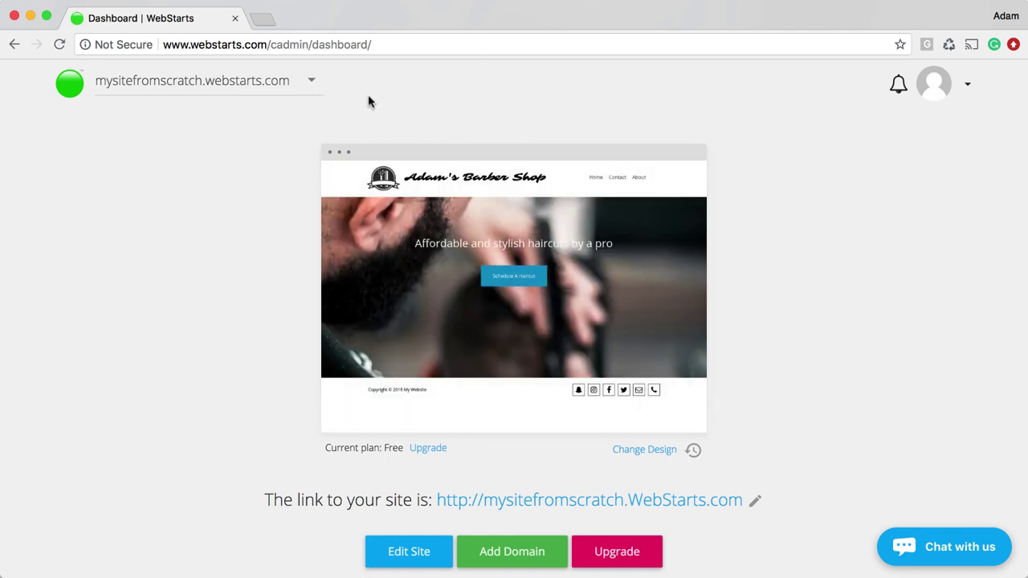
pyautogui.click(71, 86)
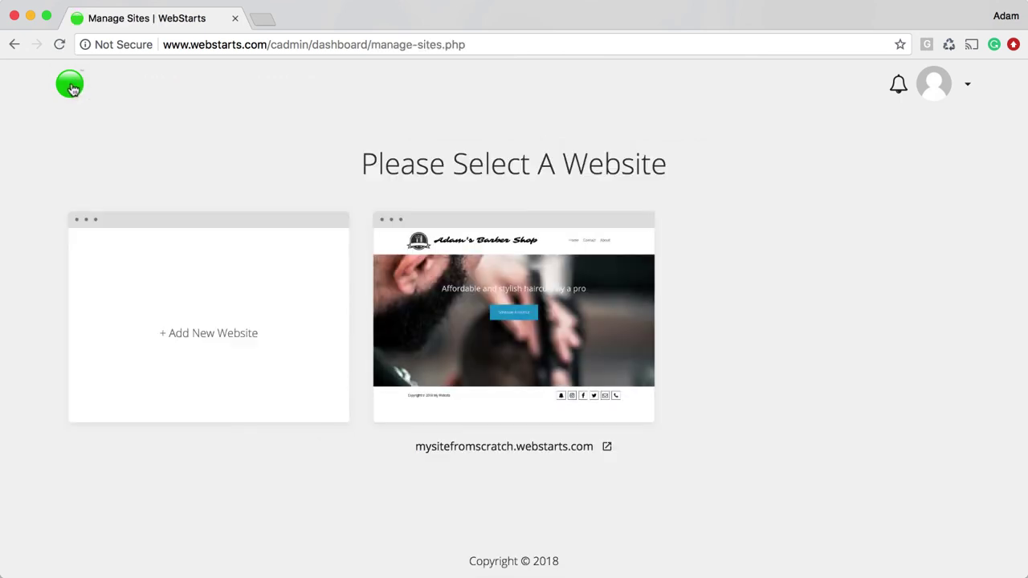
pyautogui.moveTo(630, 274)
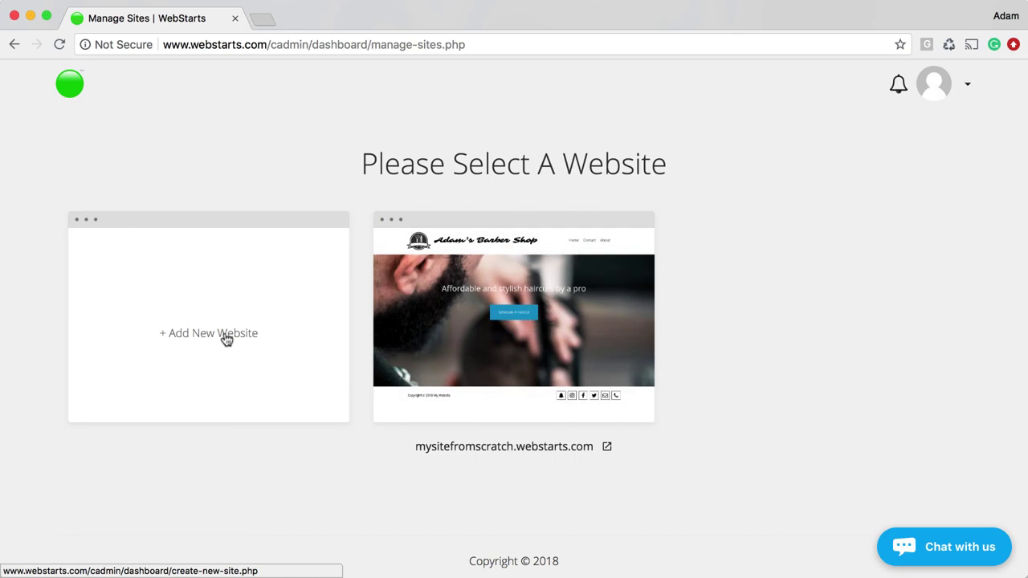
pyautogui.click(497, 348)
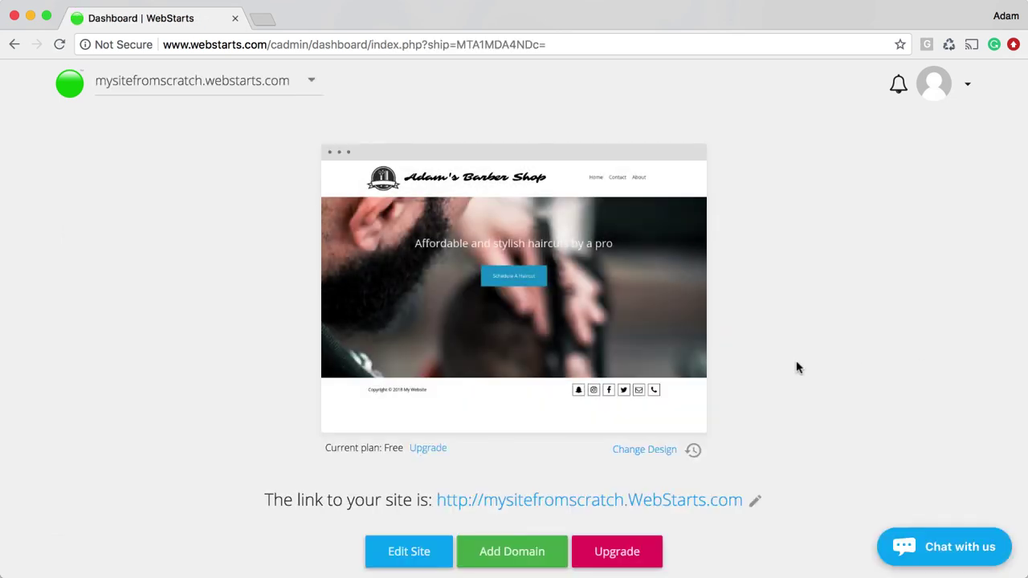
# View the site's version and backup page and return to the dashboard.
pyautogui.scroll(-3, 797, 368)
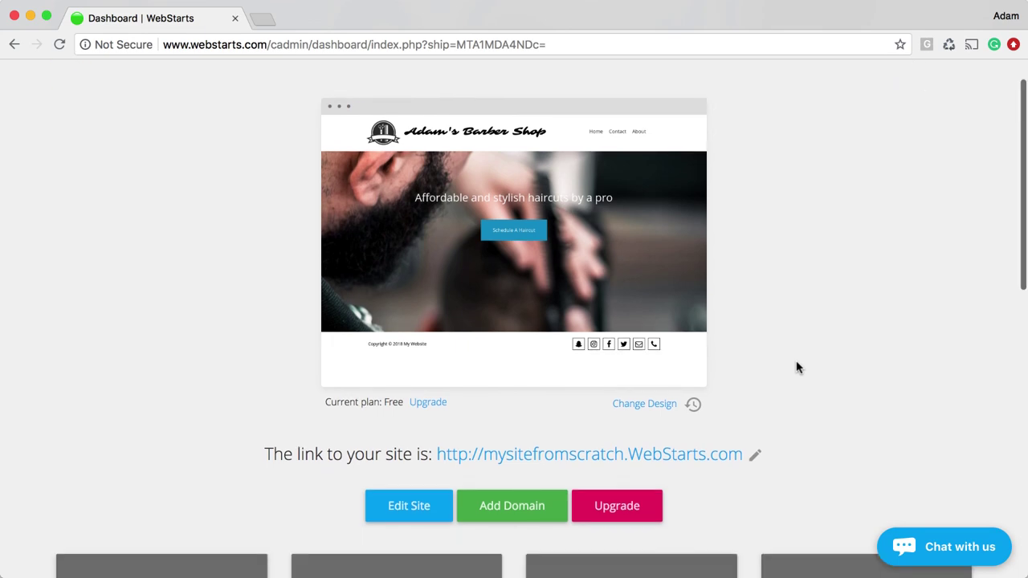
pyautogui.click(694, 408)
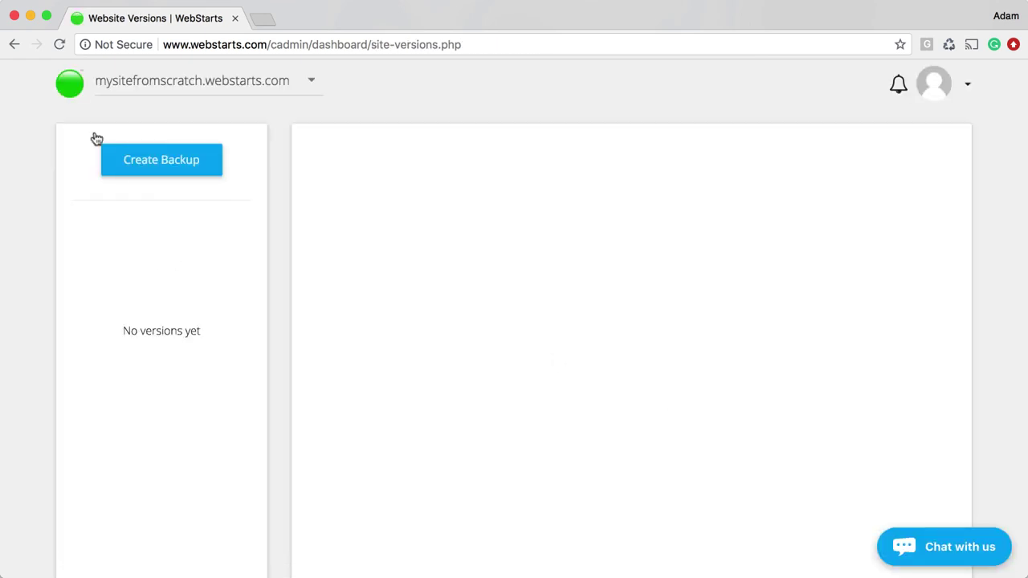
pyautogui.click(15, 45)
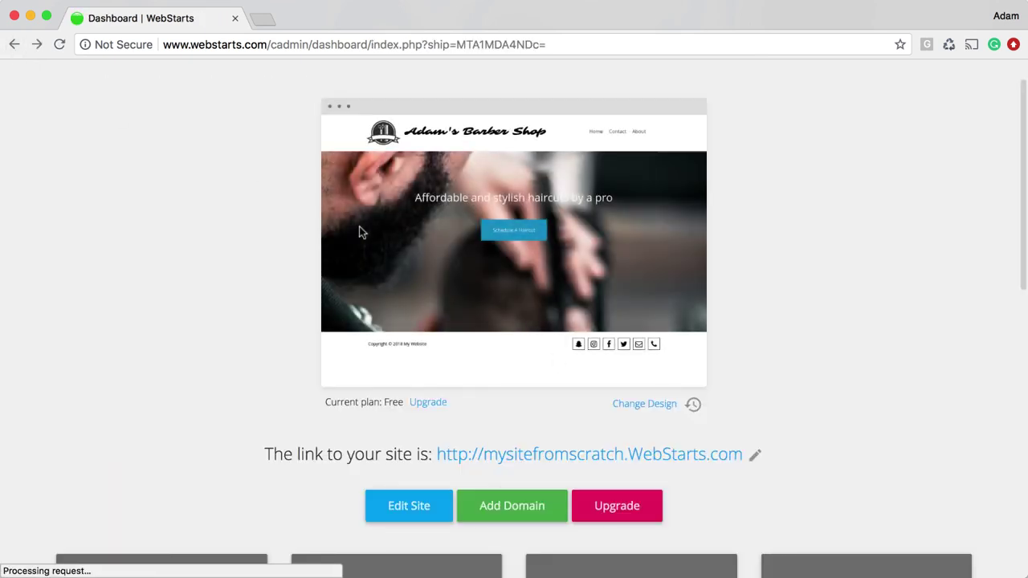
# Look through the dashboard's additional site tools, such as Store, Blog, Email Marketing and Analytics, and return to the site preview.
pyautogui.moveTo(581, 287)
pyautogui.scroll(-1, 612, 291)
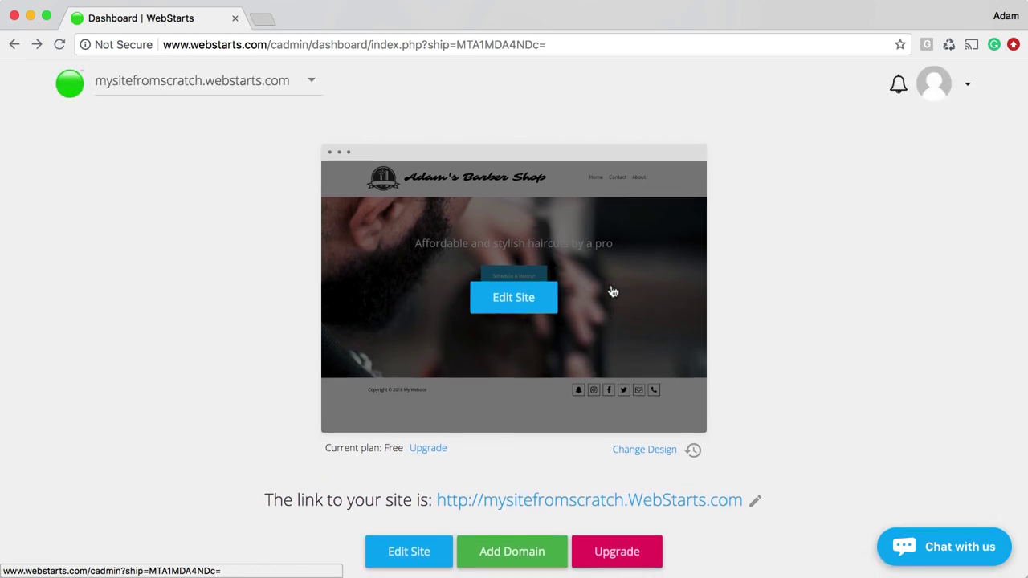
pyautogui.scroll(-2, 819, 409)
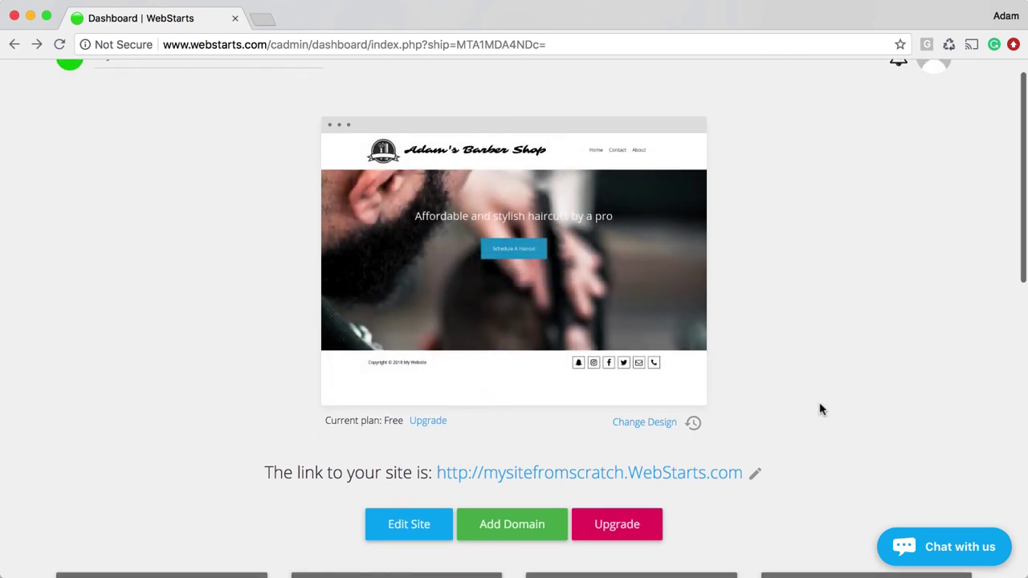
pyautogui.scroll(-5, 819, 409)
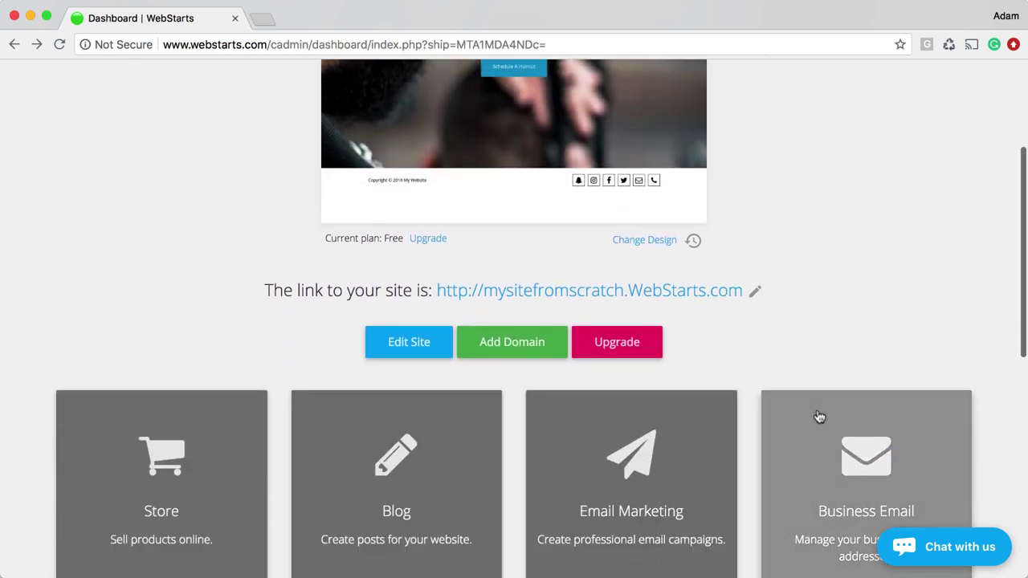
pyautogui.scroll(-3, 820, 417)
pyautogui.scroll(-3, 561, 447)
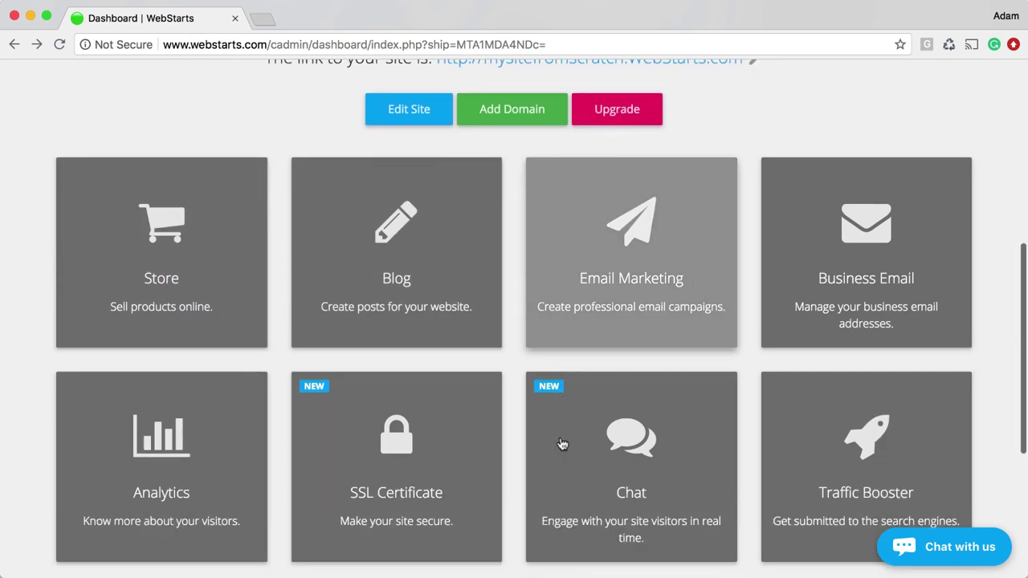
pyautogui.scroll(-1, 562, 444)
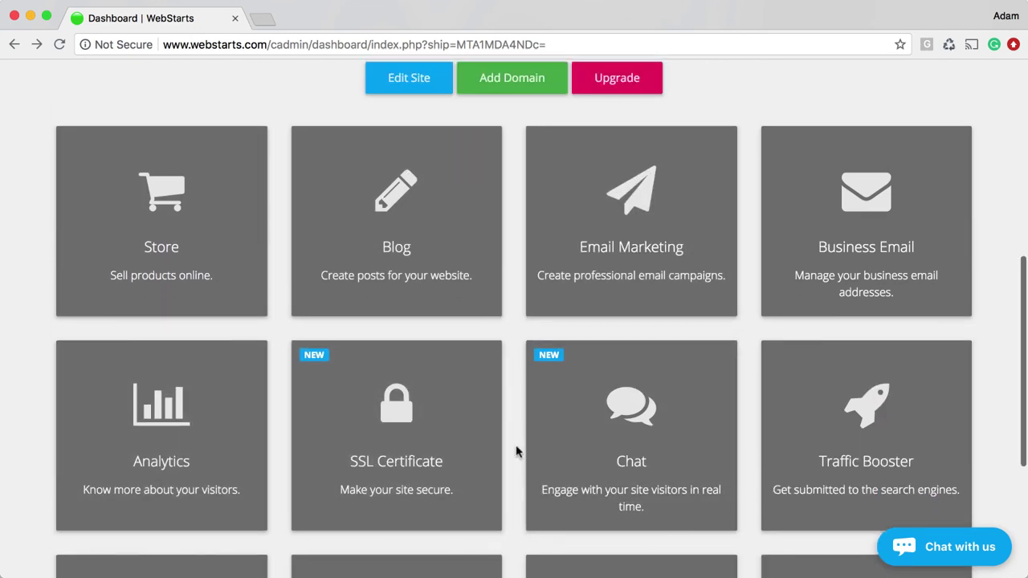
pyautogui.scroll(1, 516, 453)
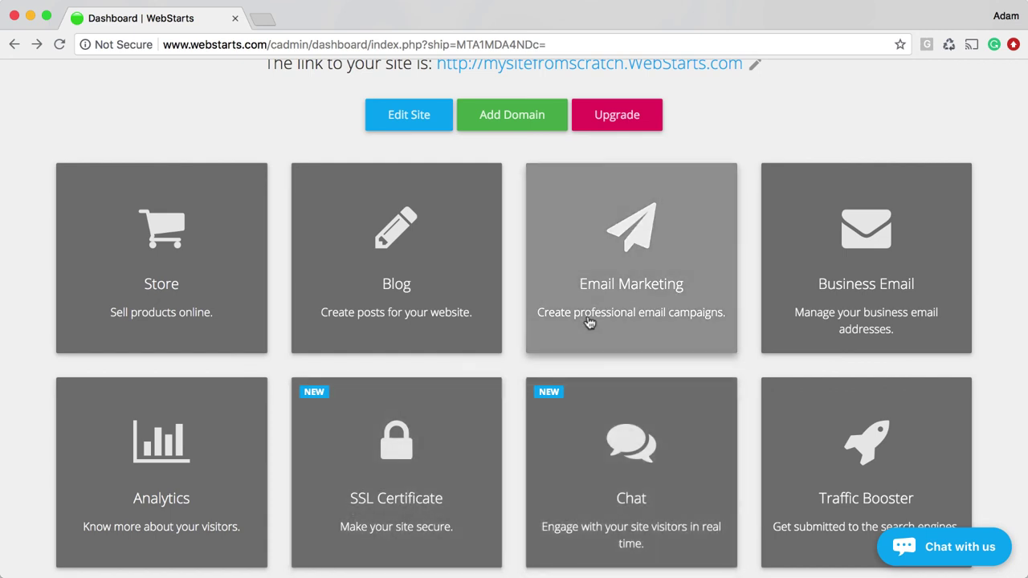
pyautogui.scroll(10, 800, 389)
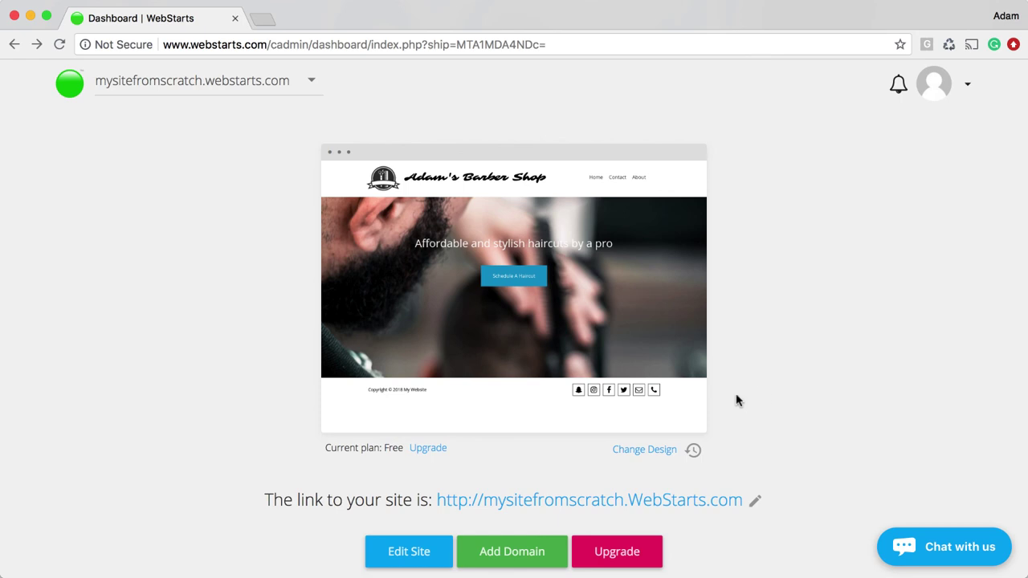
pyautogui.moveTo(669, 375)
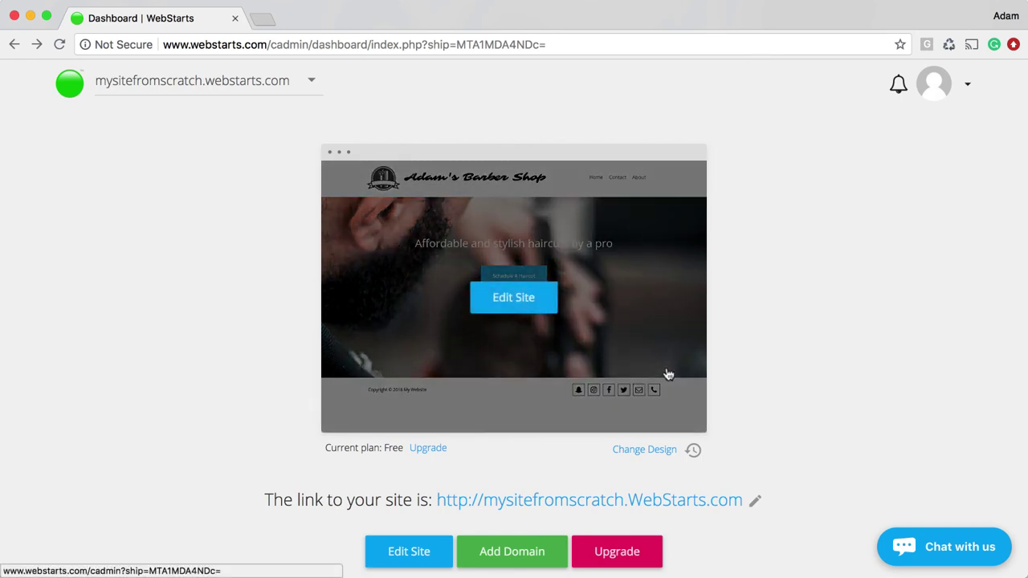